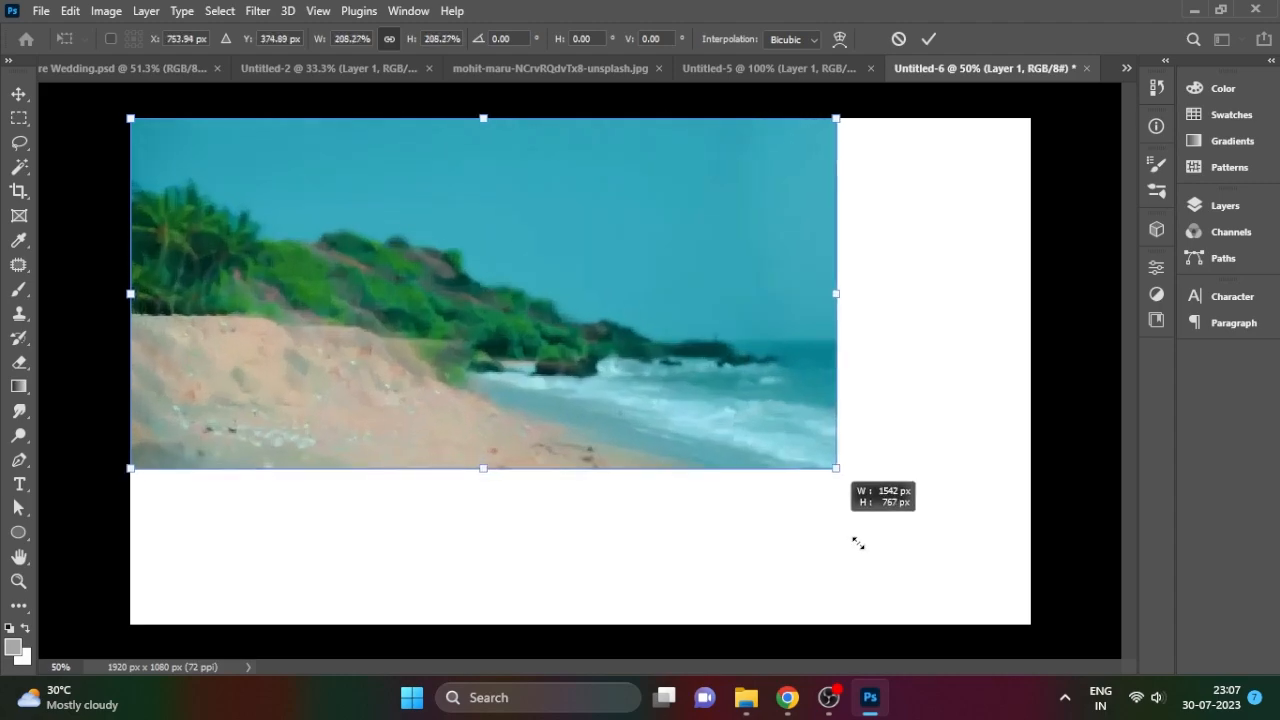
- Finish scaling the beach image so it fills the whole 1920 x 1080 px canvas
mouse_move(786, 436)
left_mouse_down()
mouse_move(728, 436)
mouse_move(784, 426)
left_mouse_up()
key("Return")
scroll(786, 427, "down", 3)
- Apply a Gaussian Blur with a 2.5-pixel radius to the beach background
left_click(260, 12)
mouse_move(301, 249)
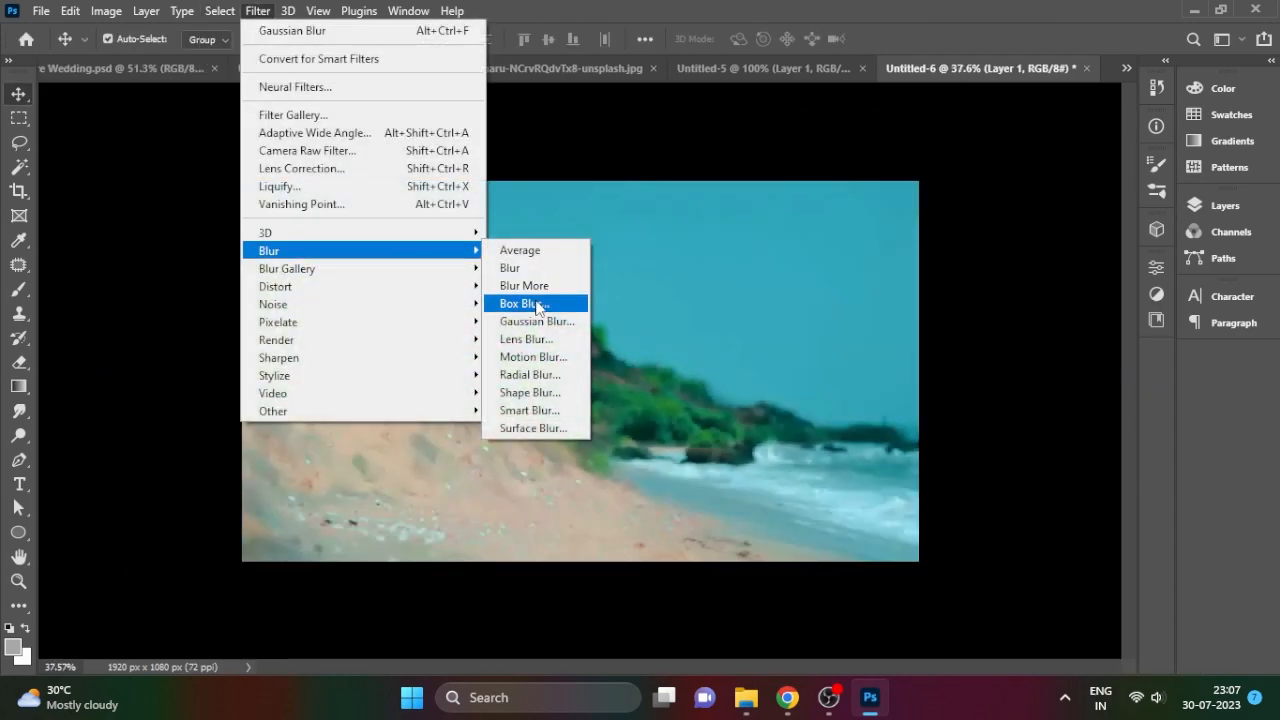
left_click(540, 321)
left_click_drag(790, 393, 812, 394)
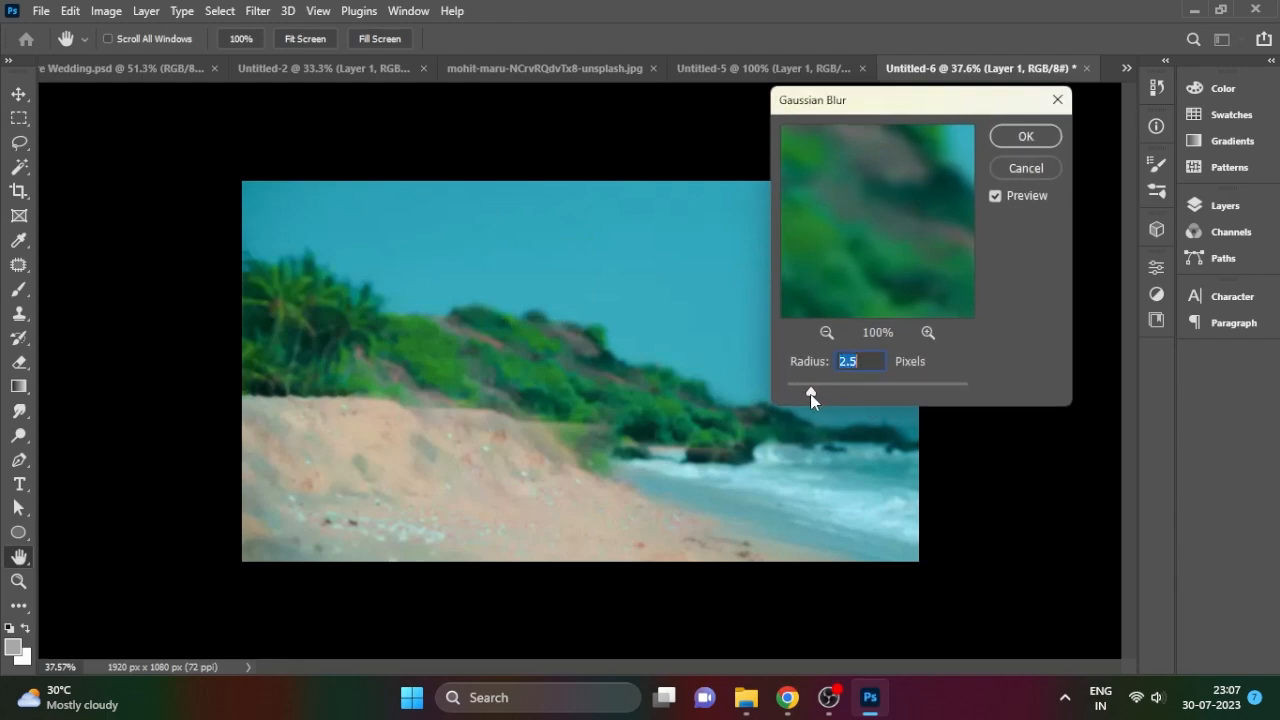
left_click(1024, 136)
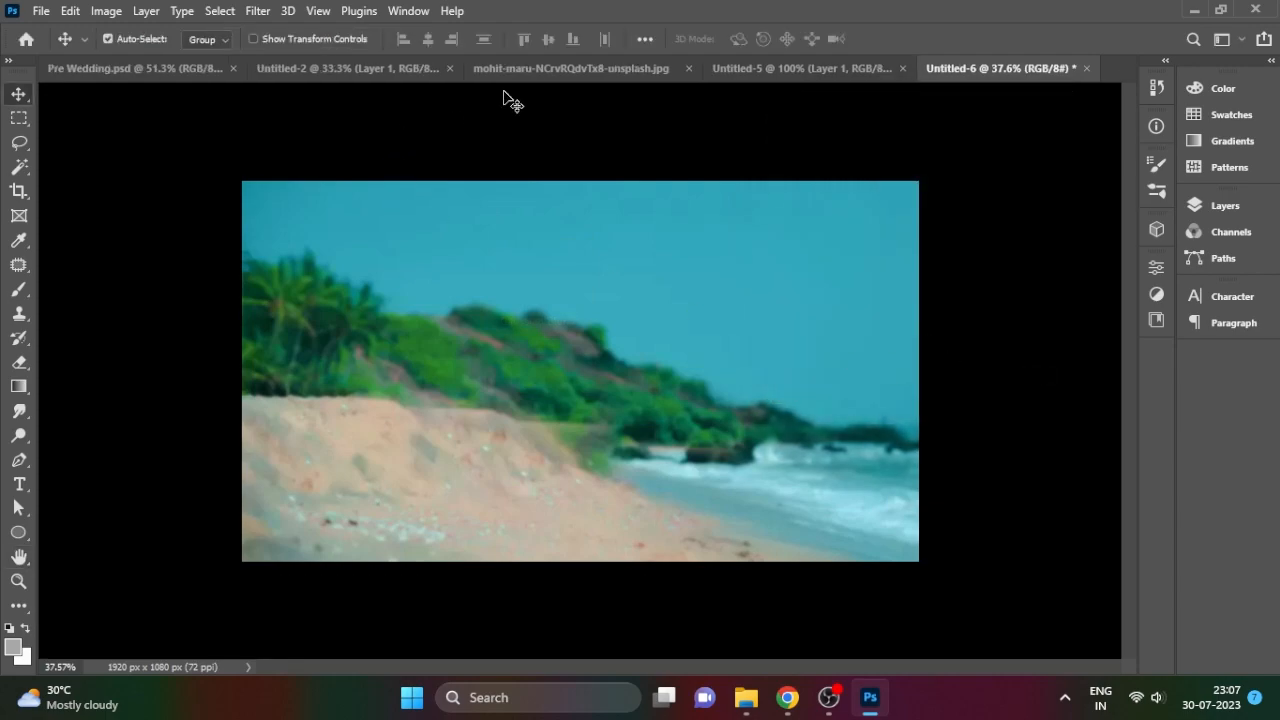
- Copy the cut-out wedding couple from the mohit-maru-NCrvRQdvTx8-unsplash.jpg document into the beach composition in Untitled-6
left_click(360, 70)
left_click(594, 68)
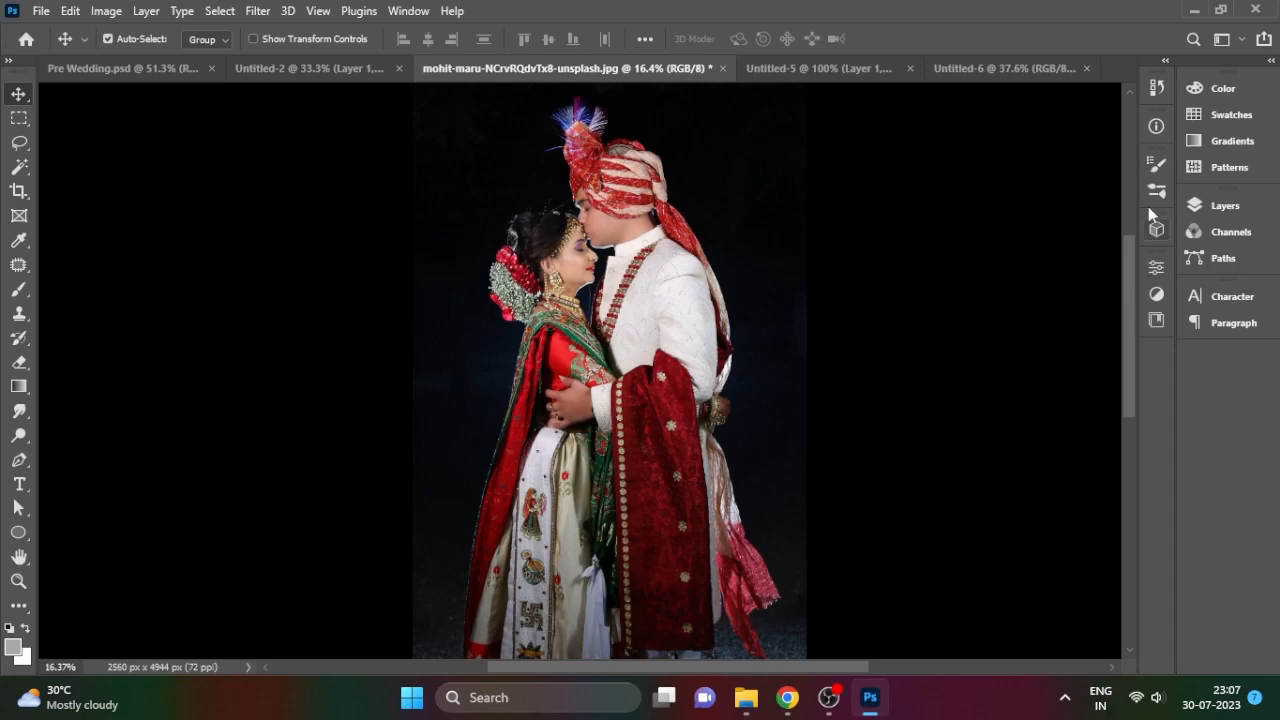
left_click(1222, 205)
left_click(1016, 274)
left_click_drag(624, 372, 537, 471)
- Scale the couple to about 38% and place them at the left edge of the beach background
key("ctrl+t")
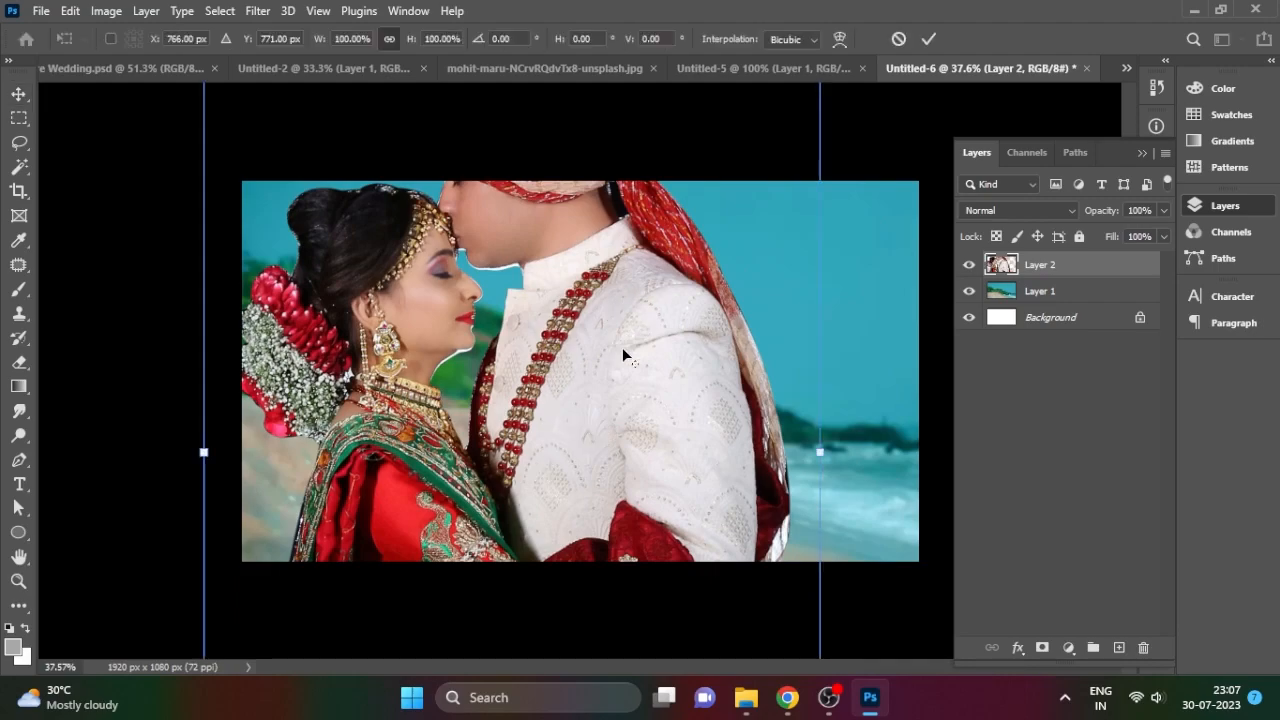
left_click_drag(817, 453, 425, 450)
left_click_drag(356, 470, 405, 403)
left_click_drag(475, 217, 482, 201)
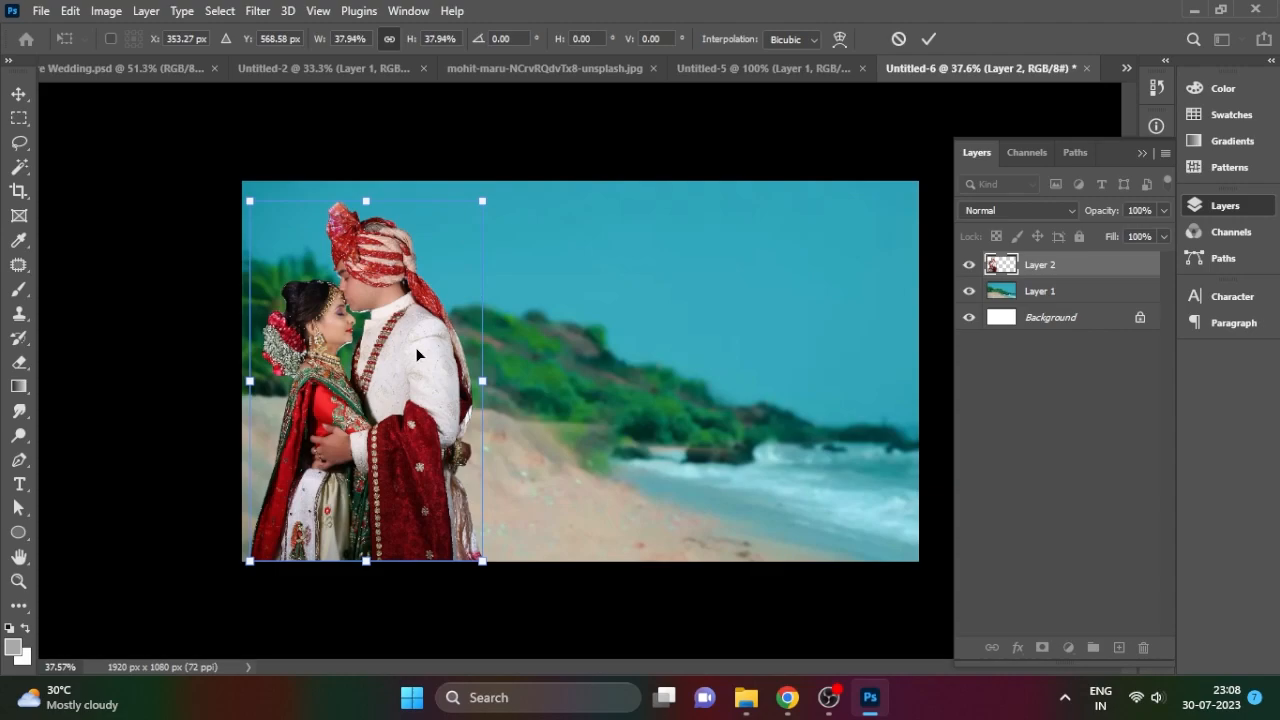
- Flip the couple horizontally, enlarge them slightly and fit them against the left side of the canvas
right_click(416, 350)
left_click(506, 320)
left_click_drag(385, 356, 391, 384)
left_click_drag(488, 224, 514, 186)
mouse_move(463, 334)
left_mouse_down()
mouse_move(451, 346)
mouse_move(453, 332)
left_mouse_up()
key("Return")
left_click(563, 590)
left_click(437, 400)
left_click(415, 157)
- In Untitled-2, trace a Pen path from the veil beside the bride's elbow across her waist and up the veil's left edge to her hair
left_click(359, 69)
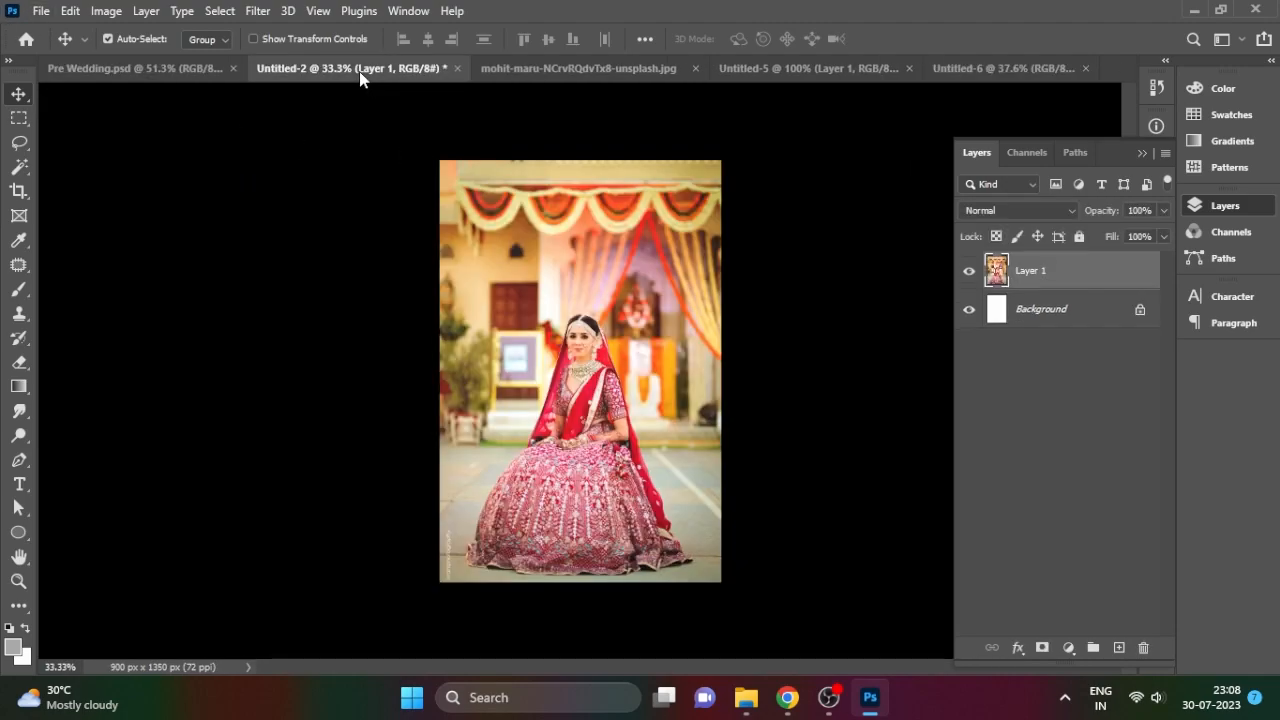
scroll(603, 383, "up", 15)
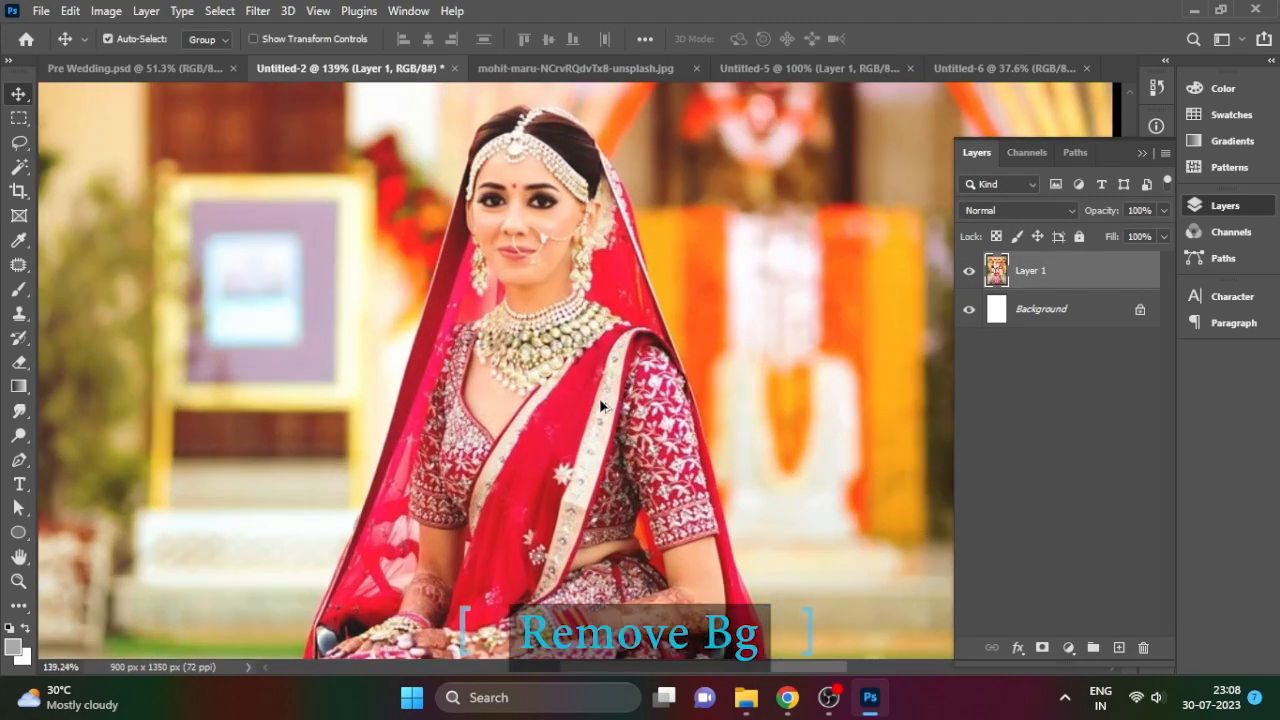
left_click_drag(633, 425, 643, 391)
scroll(643, 391, "down", 1)
key("p")
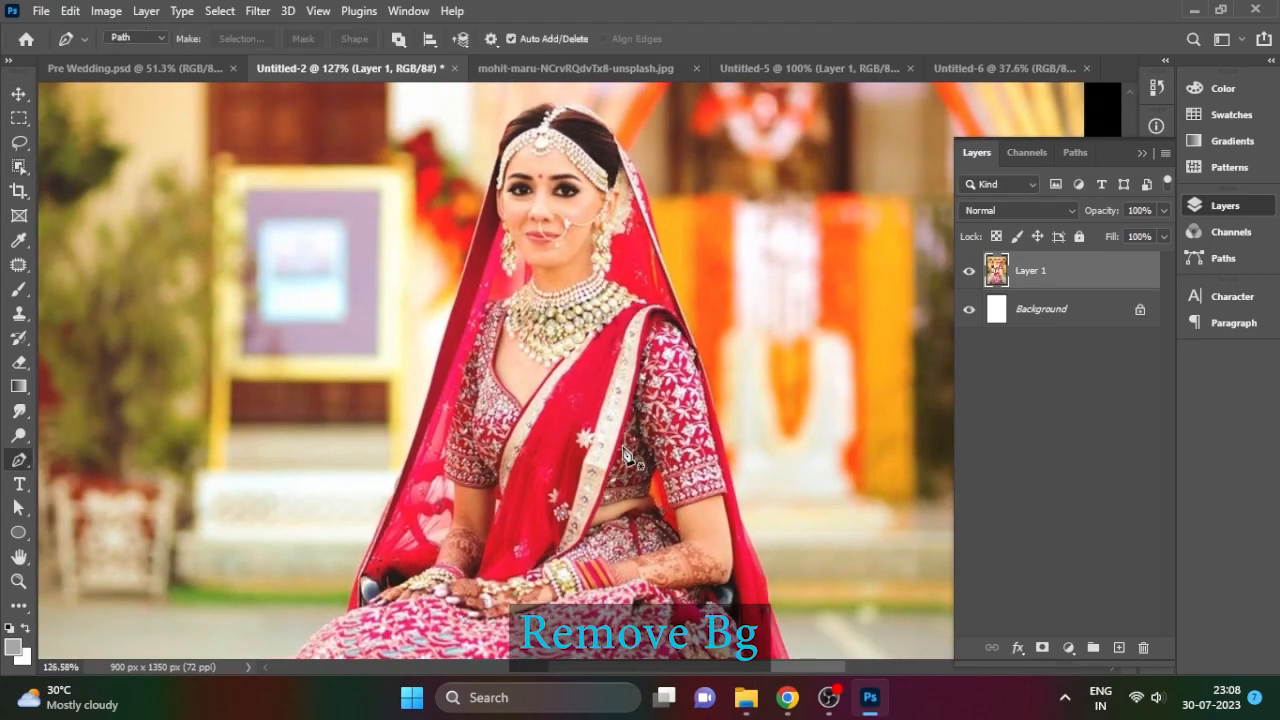
left_click(750, 538)
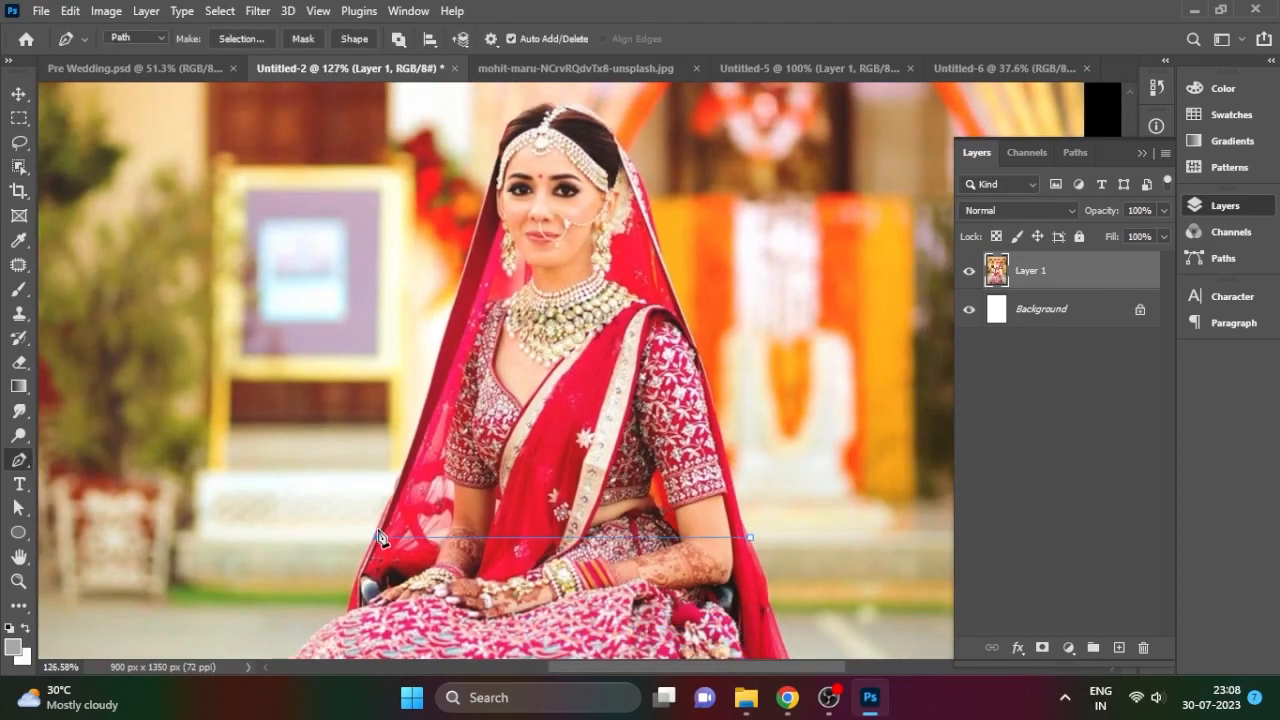
scroll(381, 537, "up", 2)
left_click(457, 297)
scroll(460, 300, "up", 3)
left_click(464, 314)
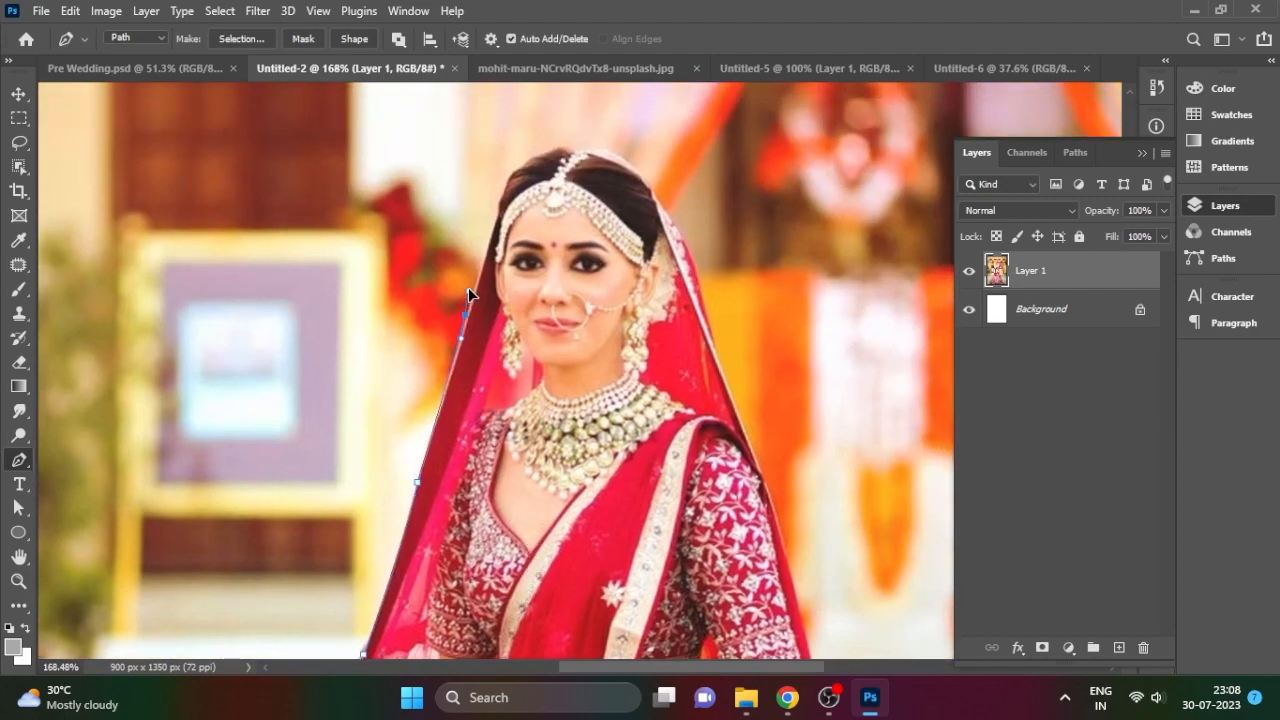
scroll(497, 232, "up", 1)
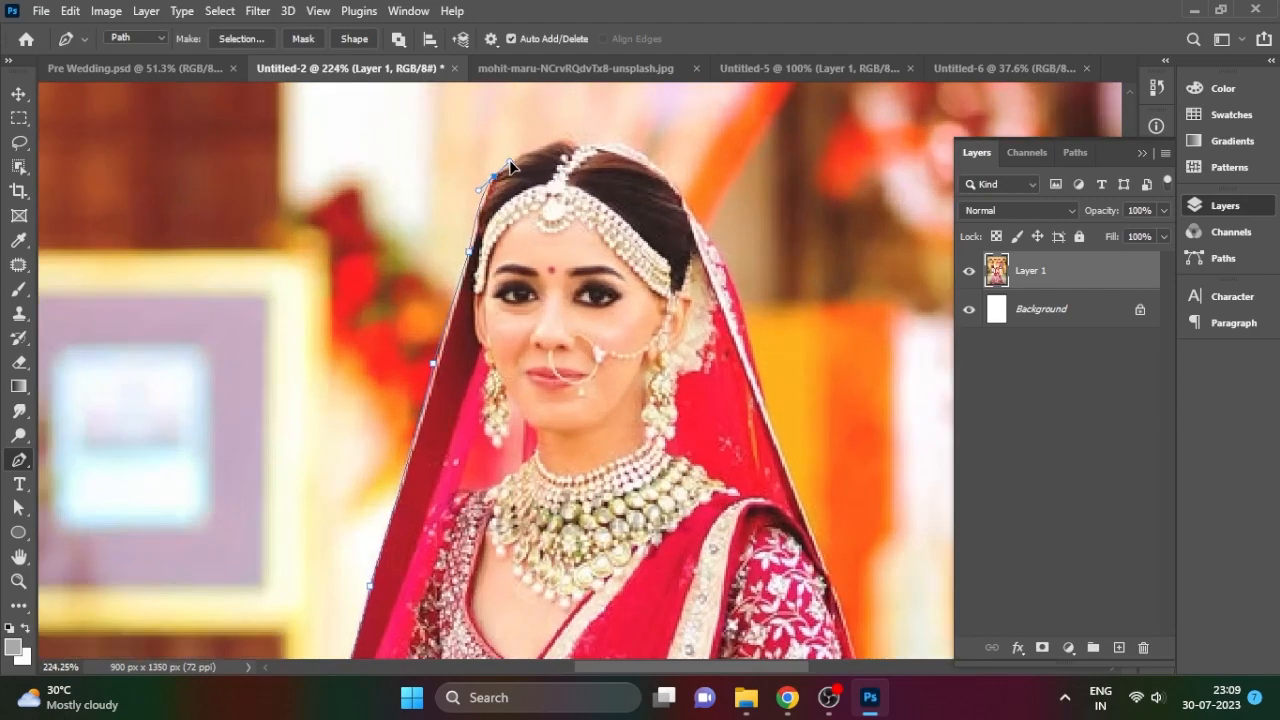
scroll(550, 215, "up", 1)
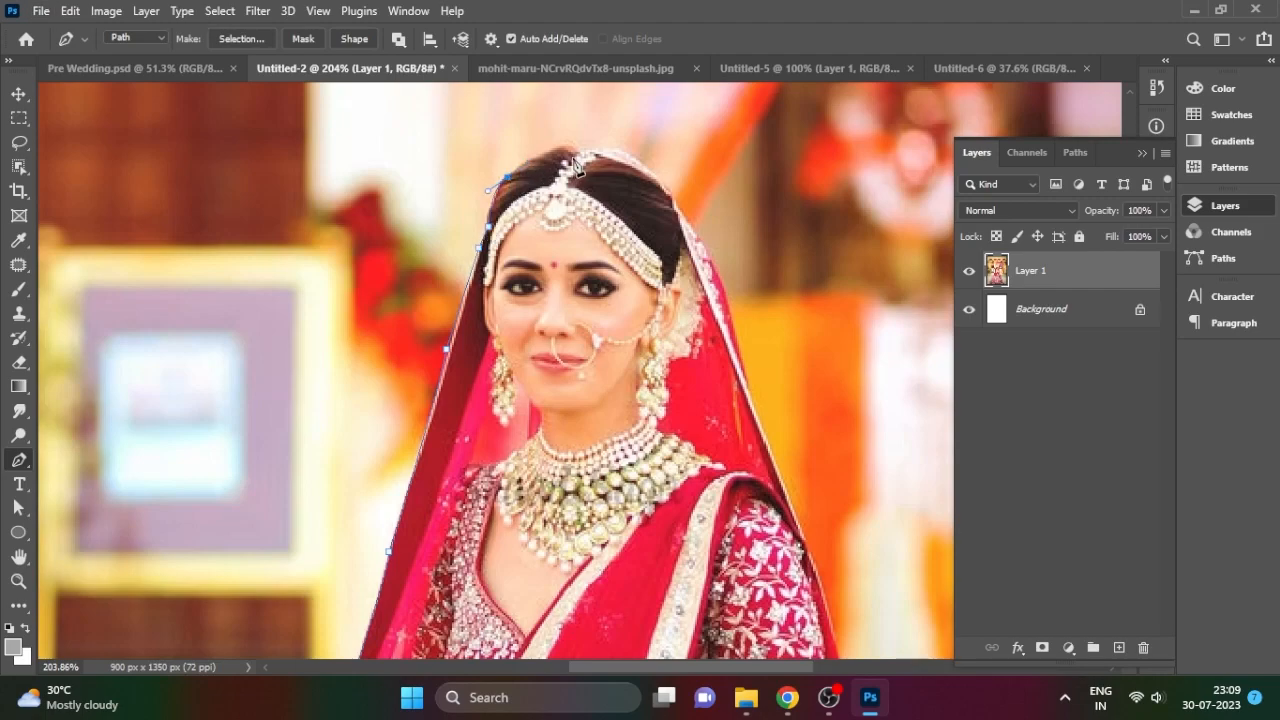
- Continue the Pen path down the right edge of the bride's veil and close it beside her elbow
left_click_drag(681, 208, 722, 278)
left_click(753, 403)
mouse_move(764, 391)
left_mouse_down()
mouse_move(715, 207)
mouse_move(769, 391)
left_mouse_up()
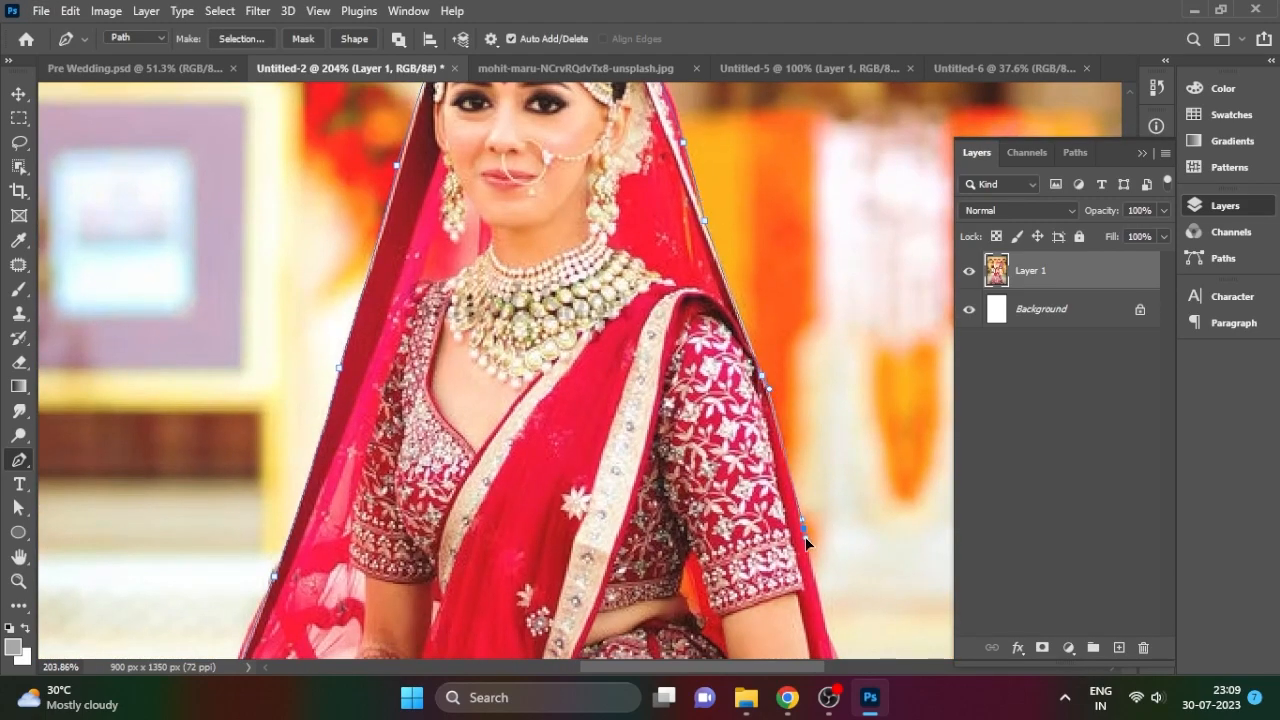
scroll(733, 620, "down", 3)
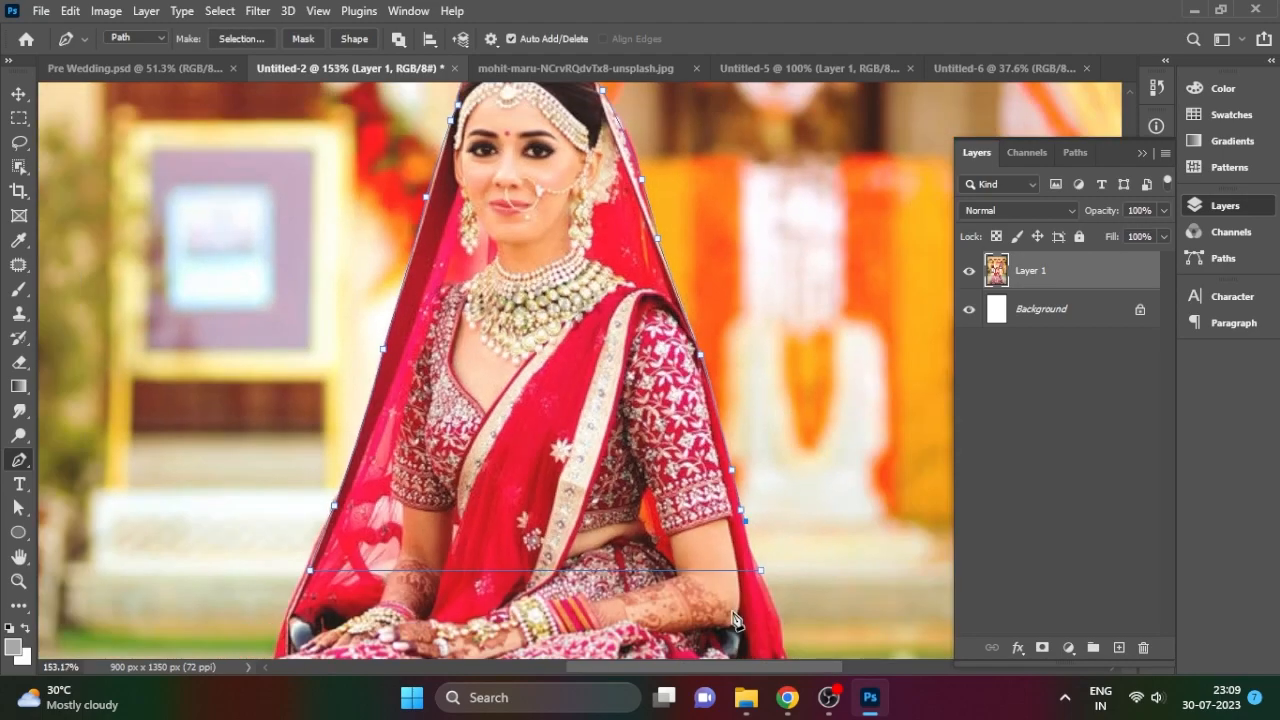
- Convert the path to a selection and copy the veiled bride onto a new layer
key("ctrl+Return")
left_click(20, 95)
key("ctrl+j")
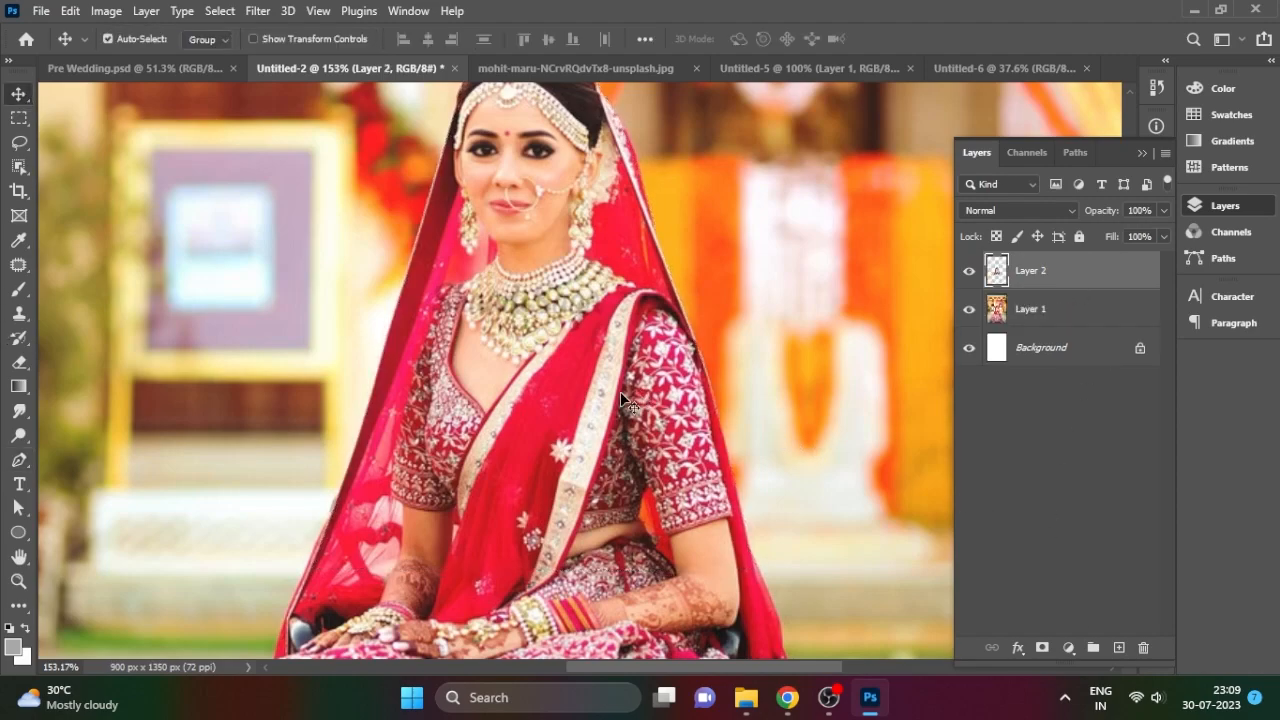
- Move the veiled bride's cut-out into the Untitled-6 composition, in the sky near the right edge
scroll(636, 355, "down", 2)
left_click_drag(636, 355, 840, 72)
left_click_drag(866, 115, 860, 277)
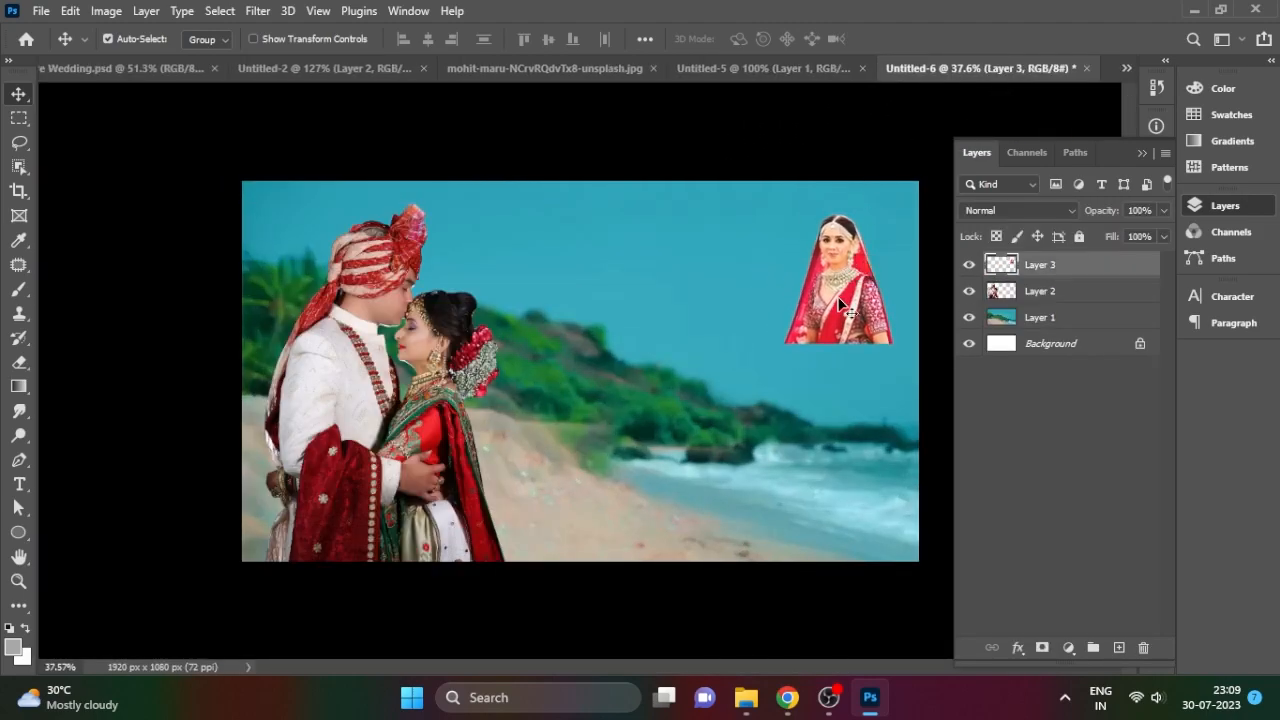
- Enlarge the veiled bride and position her in the upper right corner of the beach image
key("ctrl+t")
left_click_drag(783, 343, 676, 465)
left_click_drag(862, 400, 909, 366)
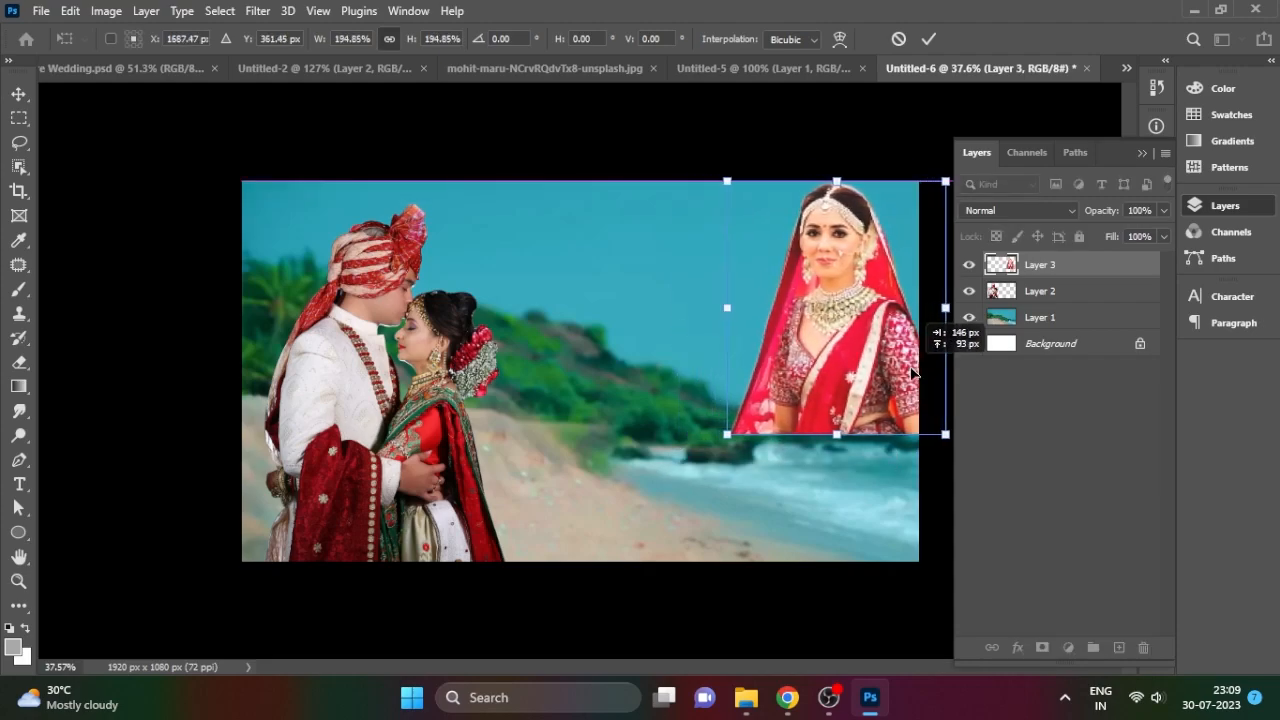
left_click_drag(726, 433, 736, 422)
key("Return")
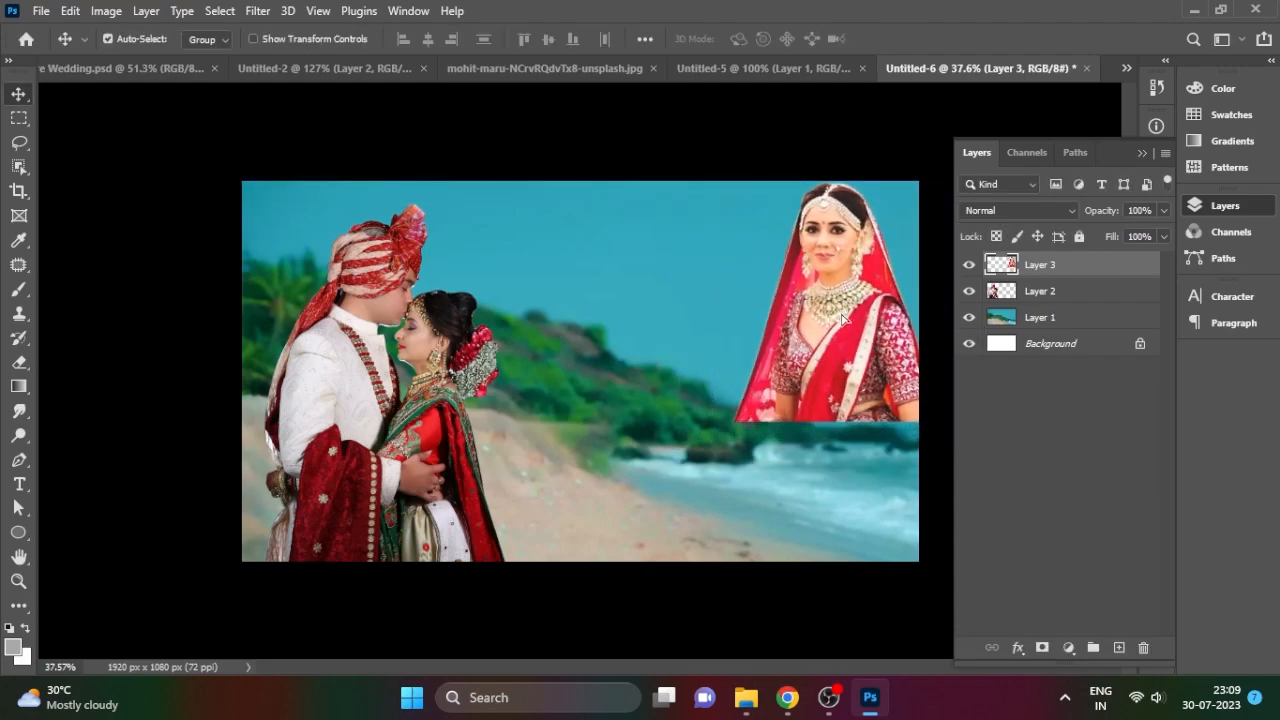
left_click_drag(838, 311, 840, 323)
left_click_drag(858, 254, 858, 257)
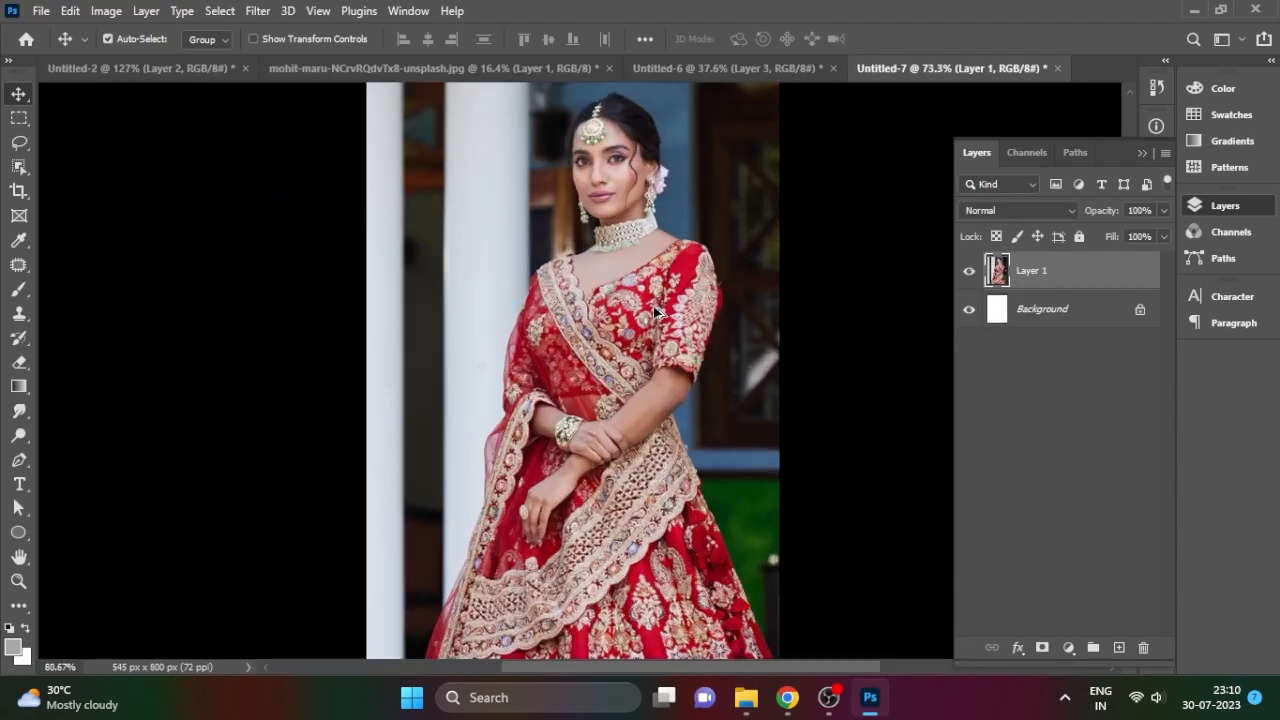
- In Untitled-7, trace a Pen path from the bride's waist up along her draped left-side arm to the base of her neck
scroll(656, 313, "up", 3)
left_click_drag(698, 277, 707, 388)
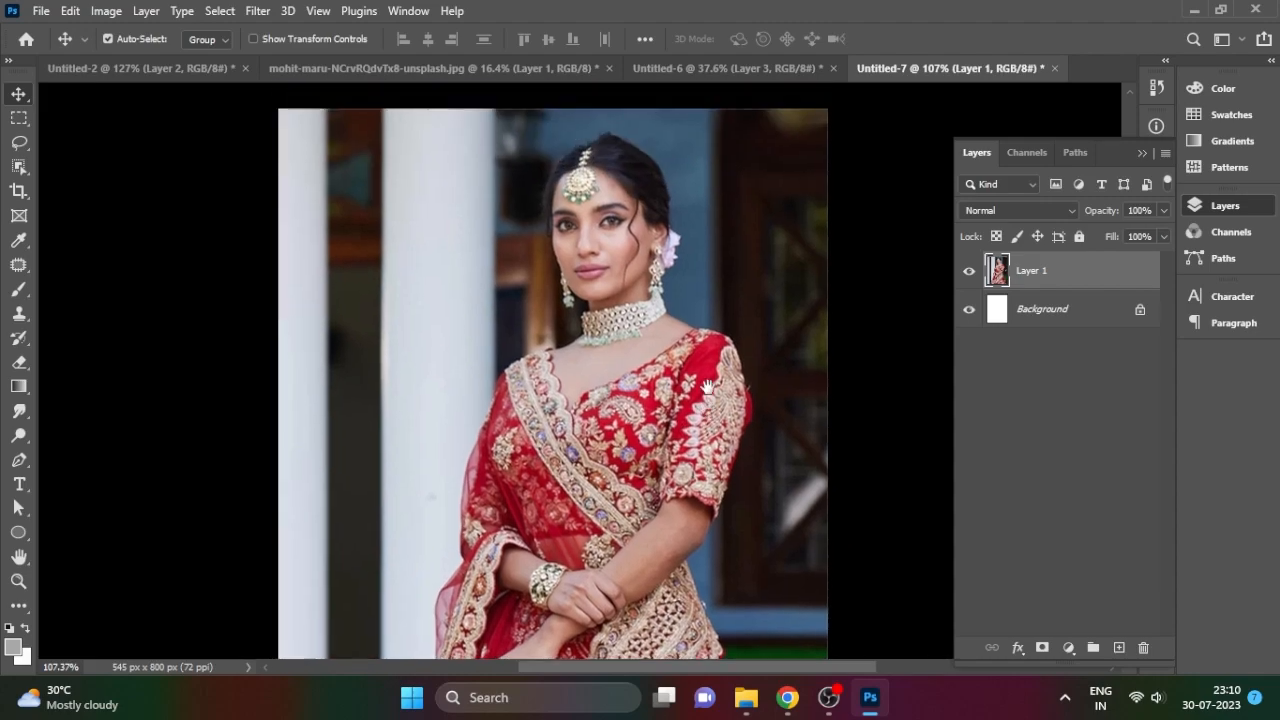
scroll(757, 260, "down", 4)
key("p")
left_click(670, 408)
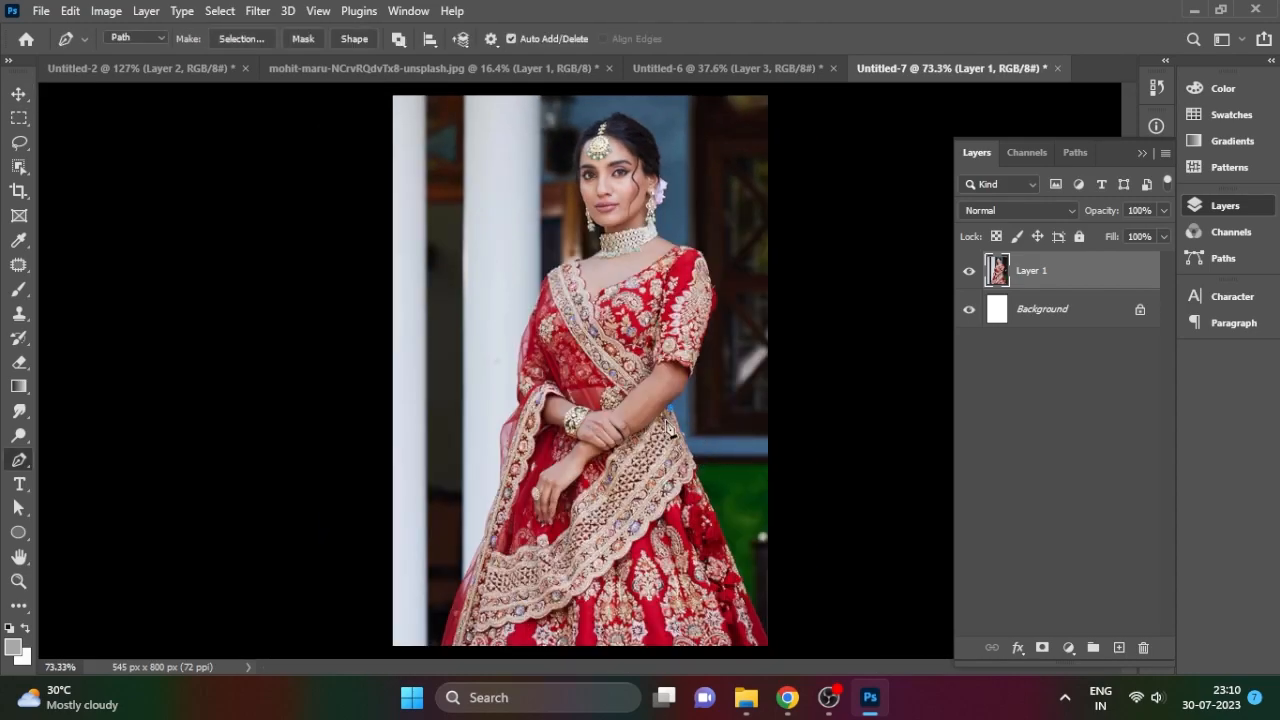
scroll(518, 413, "up", 3)
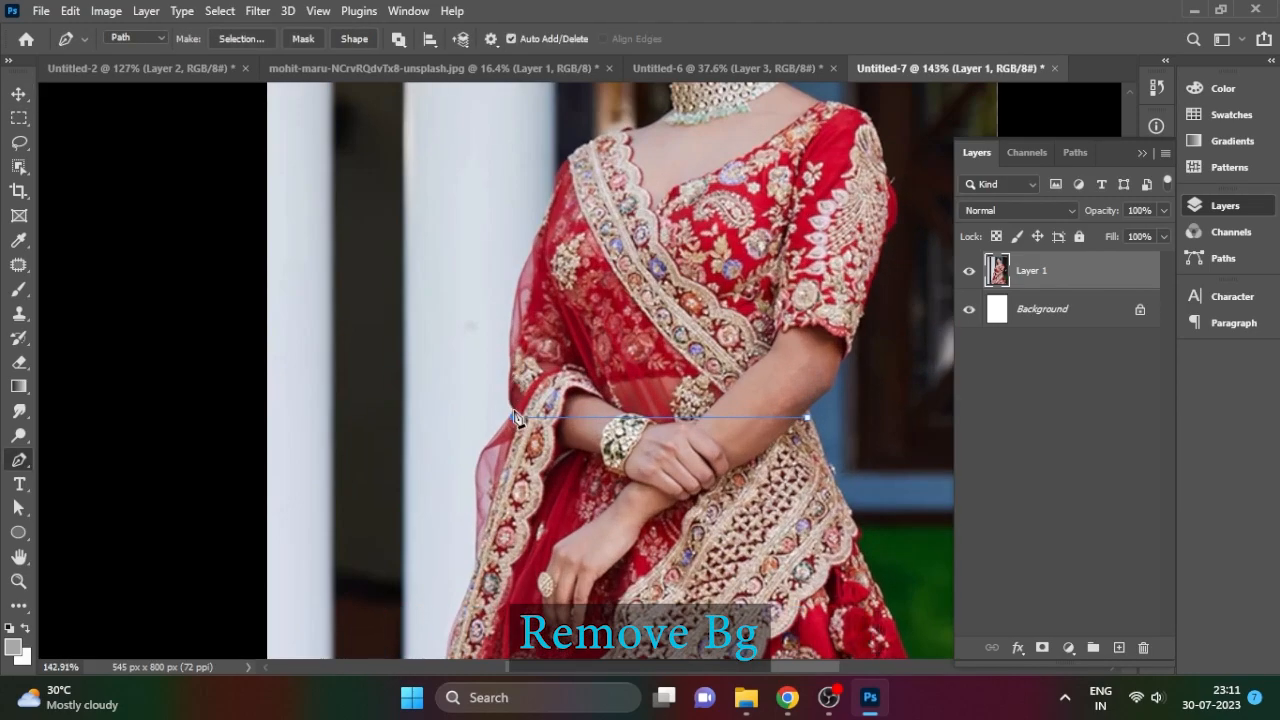
left_click(586, 146, "alt")
left_click_drag(614, 131, 590, 300)
scroll(630, 142, "up", 4)
scroll(590, 298, "down", 2)
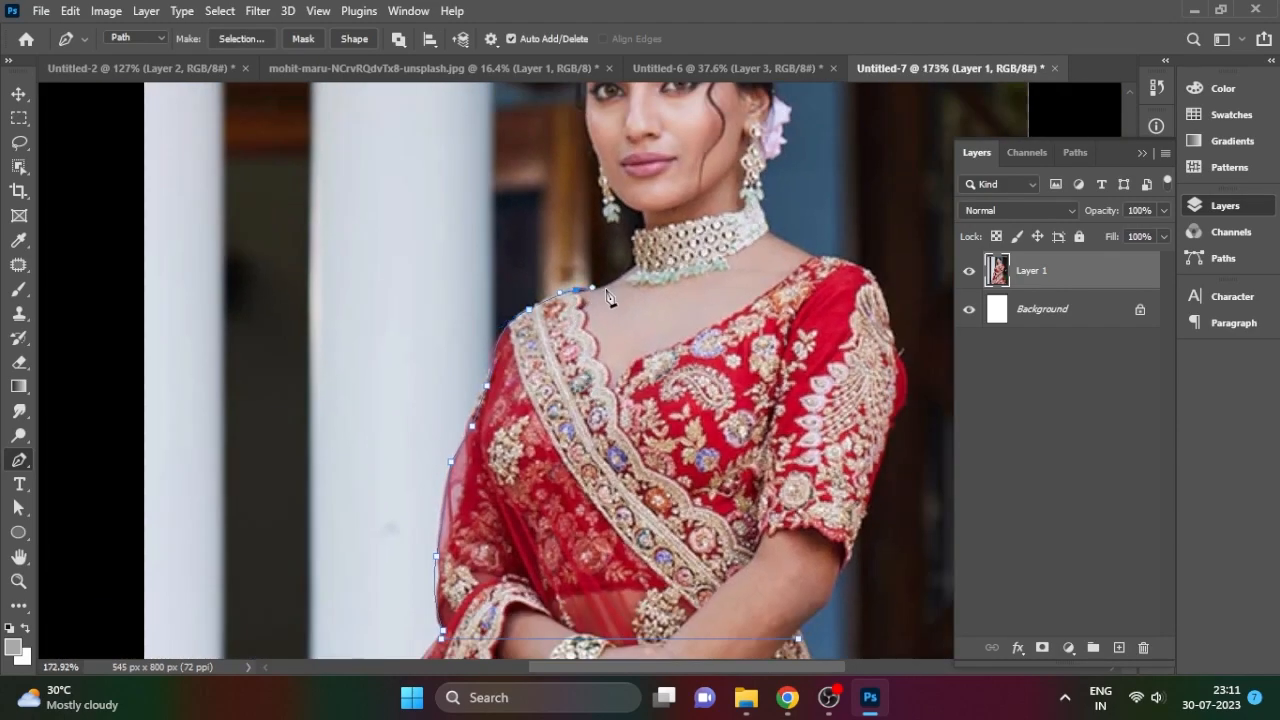
- Continue the Pen path up the choker's left edge and around the left earring to the bride's cheek
scroll(630, 255, "up", 2)
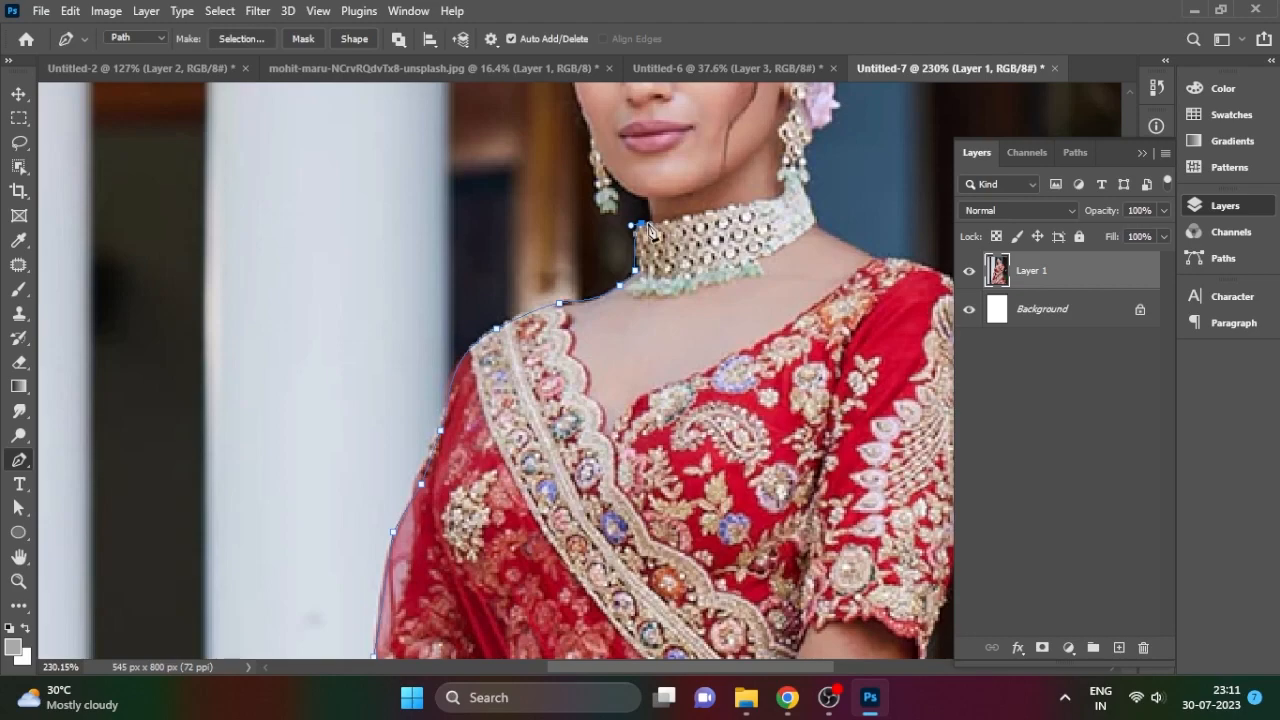
left_click_drag(636, 201, 619, 326)
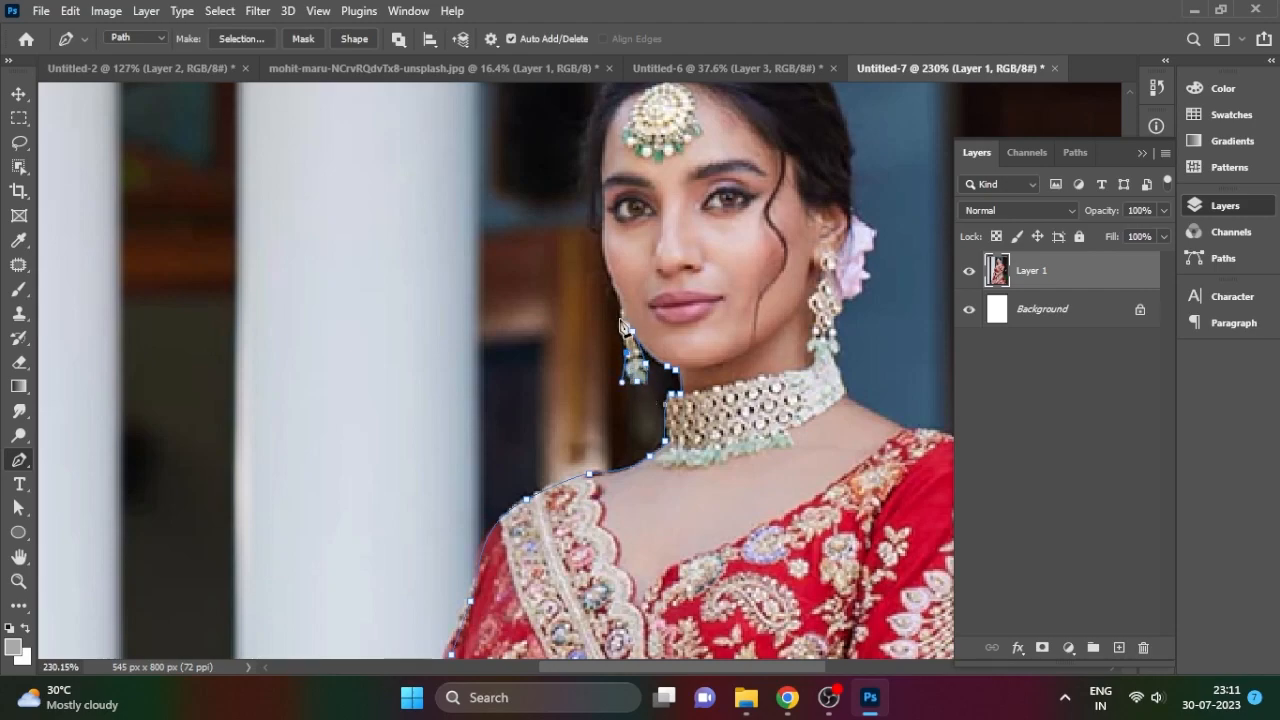
left_click_drag(618, 322, 634, 360)
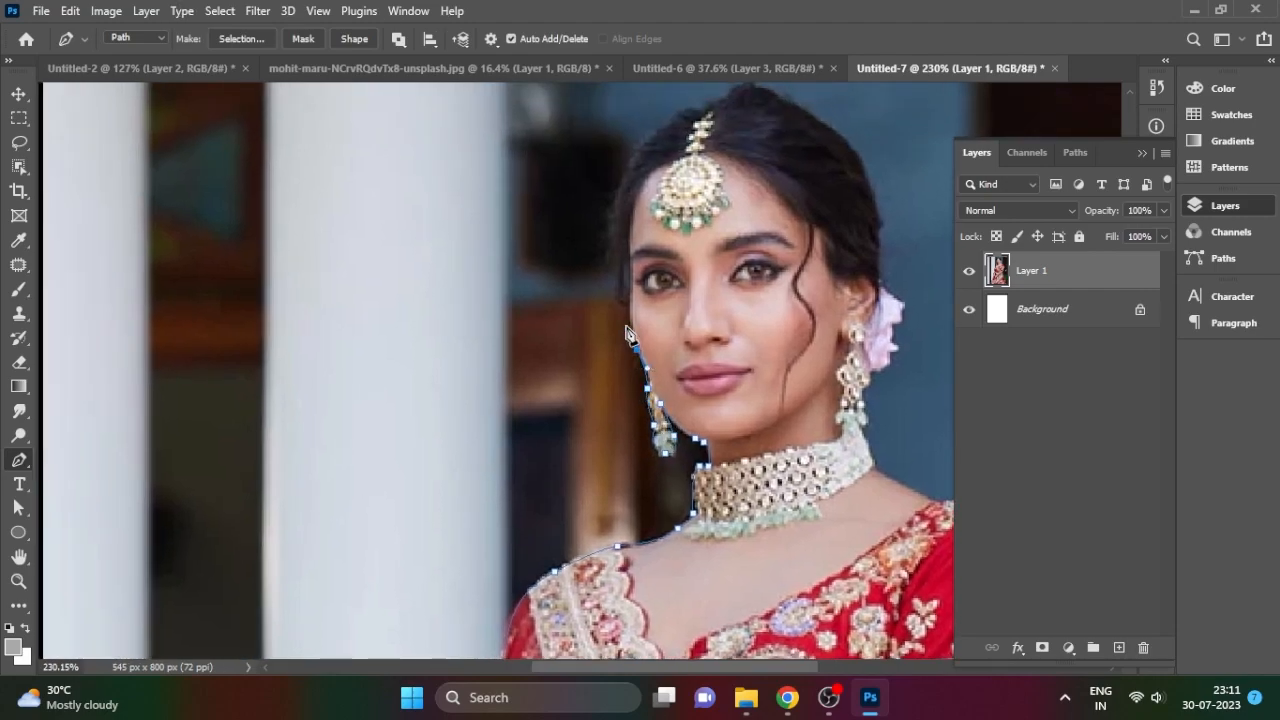
- Extend the Pen path over the top of the bride's hair and down to the flower behind her ear
left_click_drag(611, 206, 719, 103)
left_click(611, 206, "alt")
left_click_drag(729, 149, 574, 214)
left_click(582, 153)
left_click_drag(681, 198, 710, 241)
left_click(681, 198, "alt")
left_click_drag(724, 295, 727, 339)
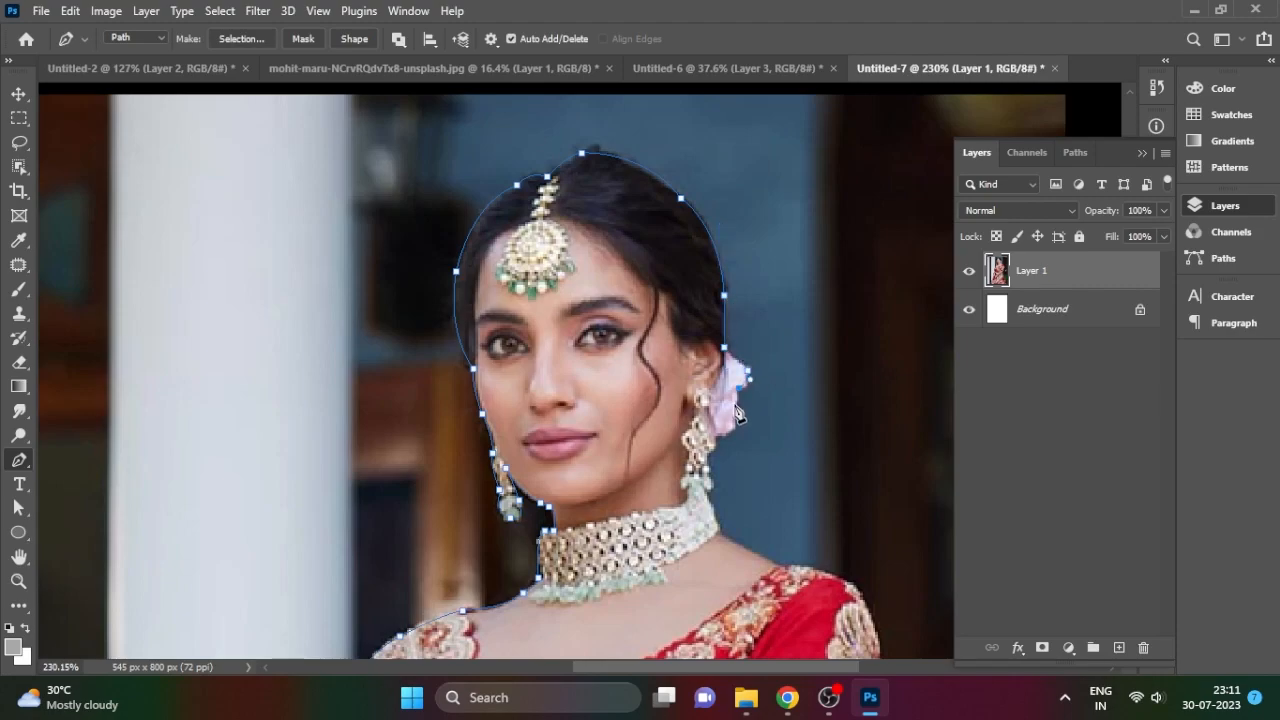
- Trace the Pen path past the right earring, neck, shoulder and sleeve, closing it at the bride's waist
left_click_drag(716, 440, 697, 191)
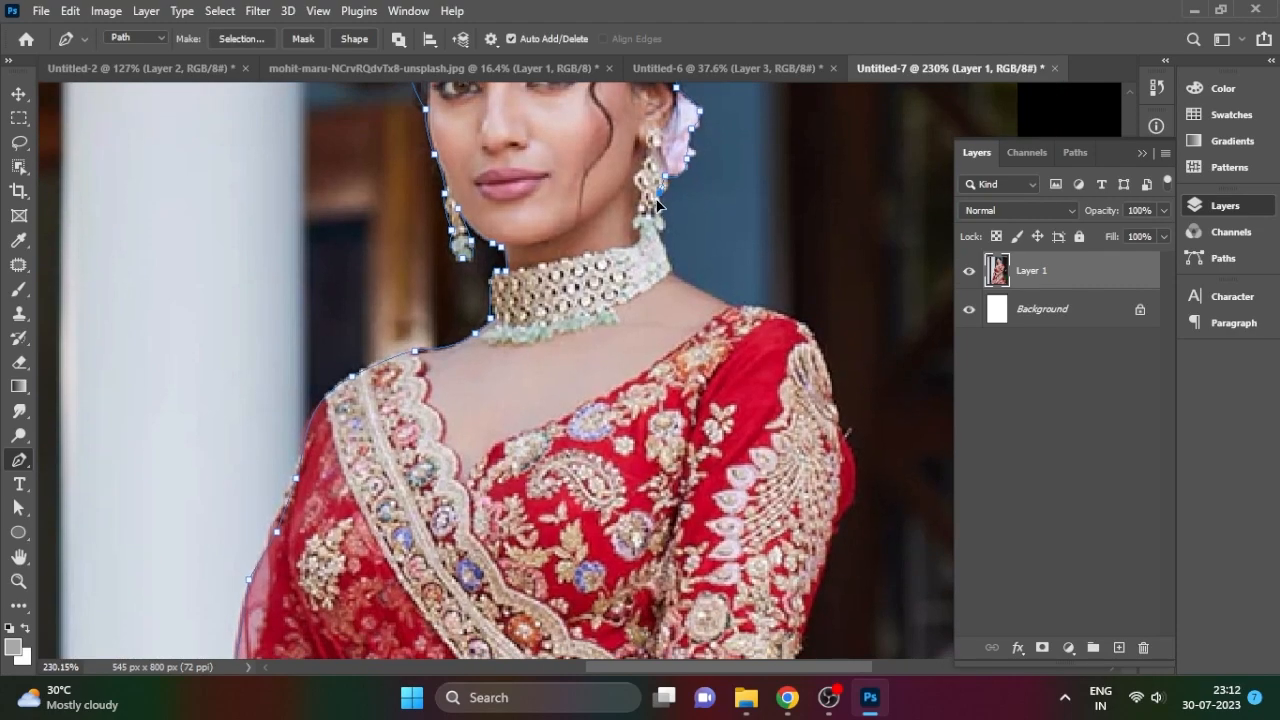
left_click(728, 304, "alt")
left_click_drag(740, 242, 699, 111)
left_click_drag(786, 243, 791, 267)
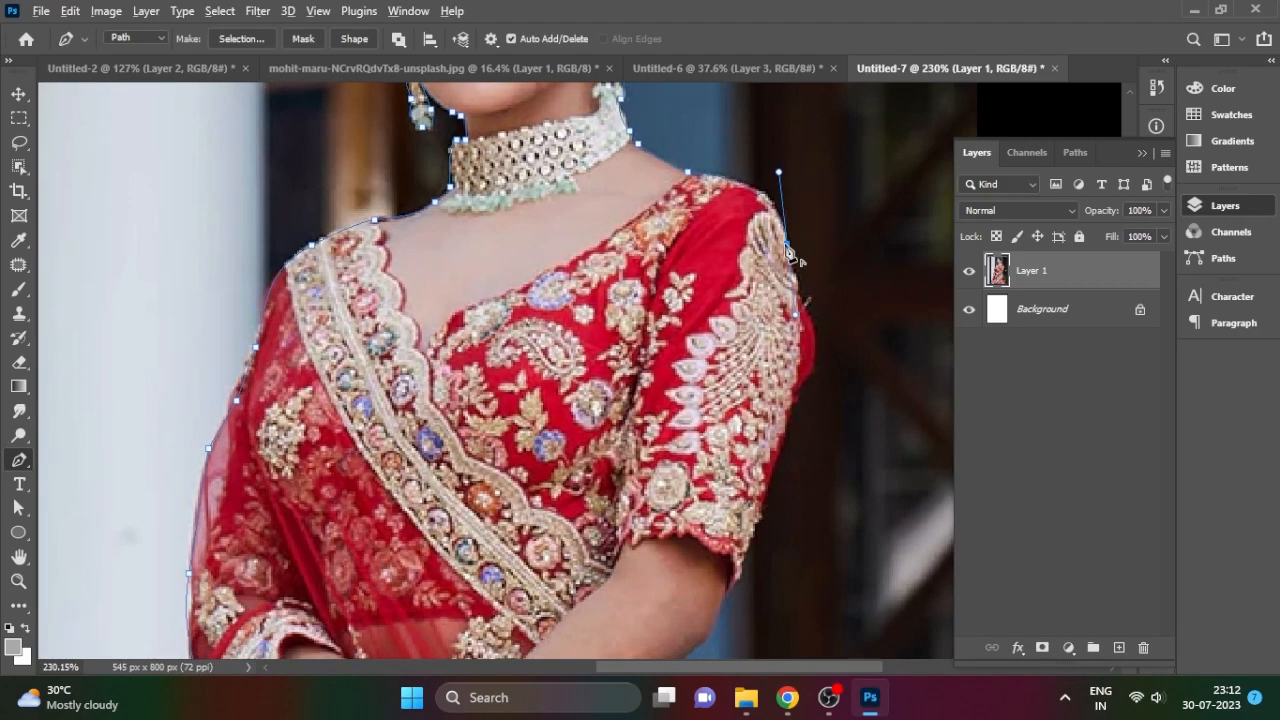
left_click(799, 305)
left_click_drag(795, 391, 732, 557)
left_click(795, 391, "alt")
scroll(789, 325, "down", 4)
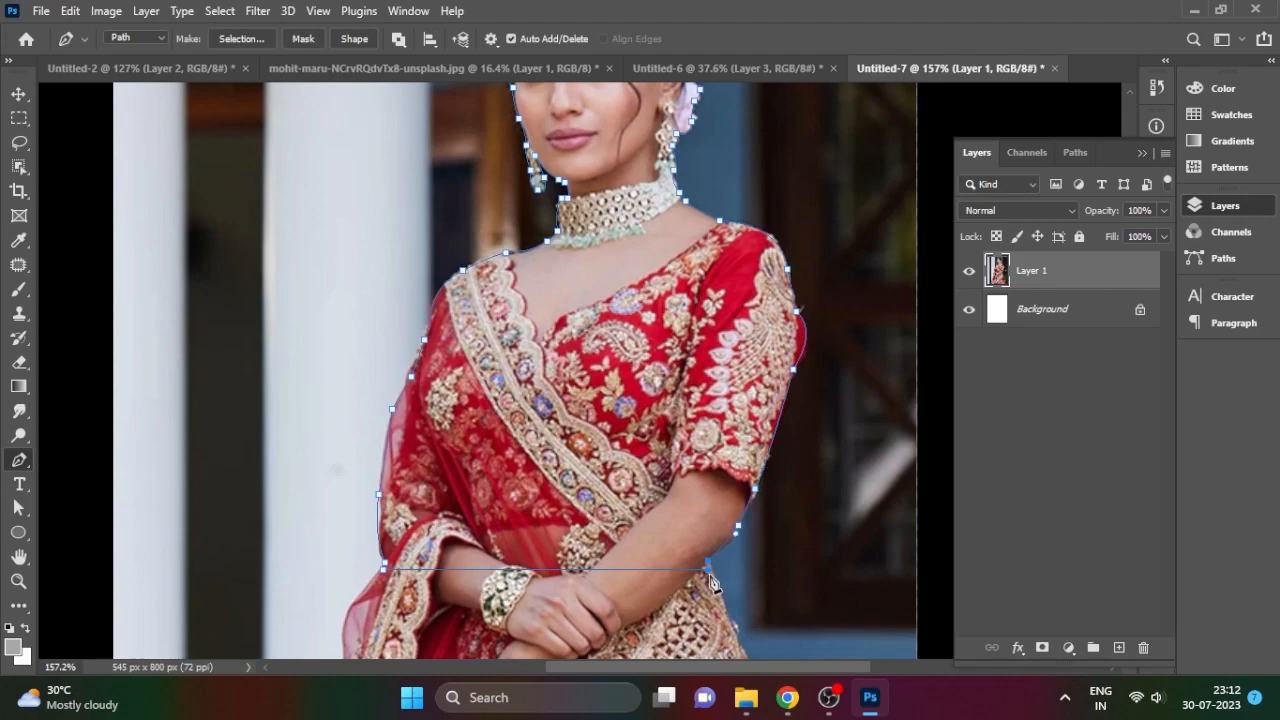
- Turn the path into a feathered selection and copy the bride in the red lehenga onto a new layer
key("ctrl+Return")
key("shift+F6")
key("Return")
key("ctrl+j")
- Bring this bride's cut-out into the Untitled-6 composition and scale it to about 172%, beside the veiled bride
left_click(18, 93)
left_click_drag(700, 260, 714, 393)
key("ctrl+t")
left_click_drag(790, 288, 871, 193)
left_click_drag(796, 412, 772, 461)
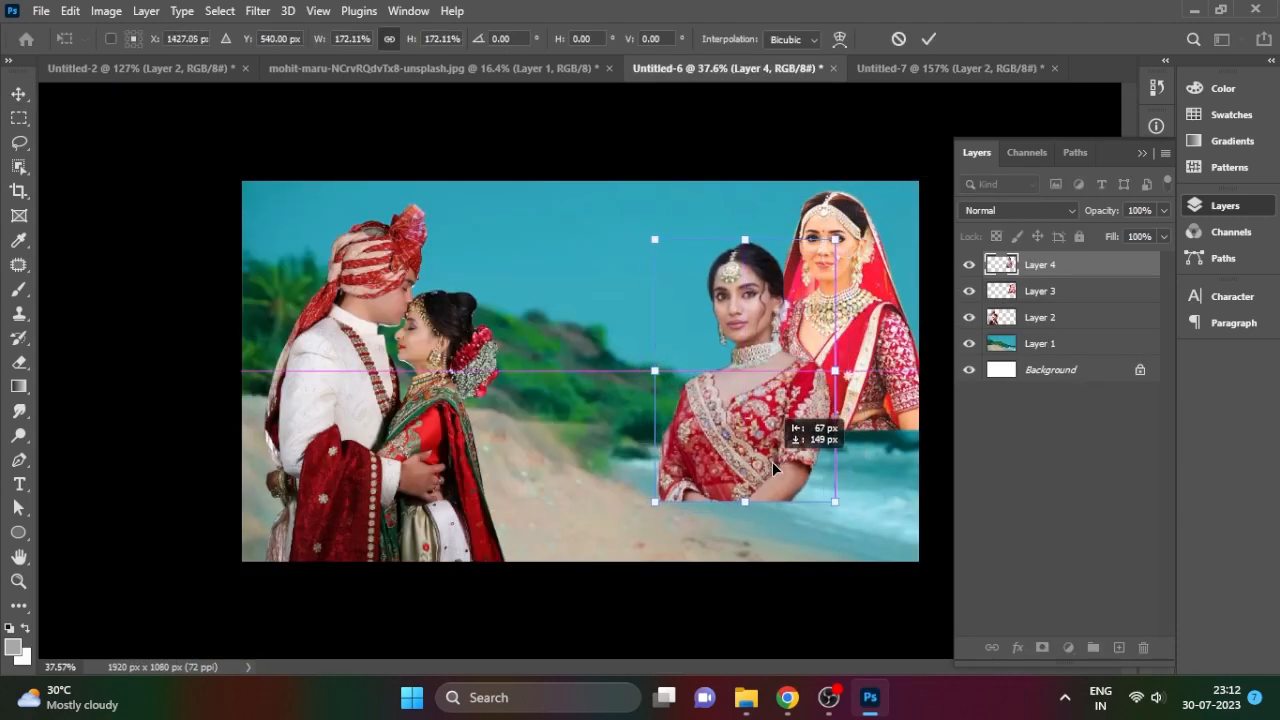
key("Return")
- Rearrange the two brides, moving the veiled one left and the other to the right edge of the image
left_click_drag(779, 395, 827, 407)
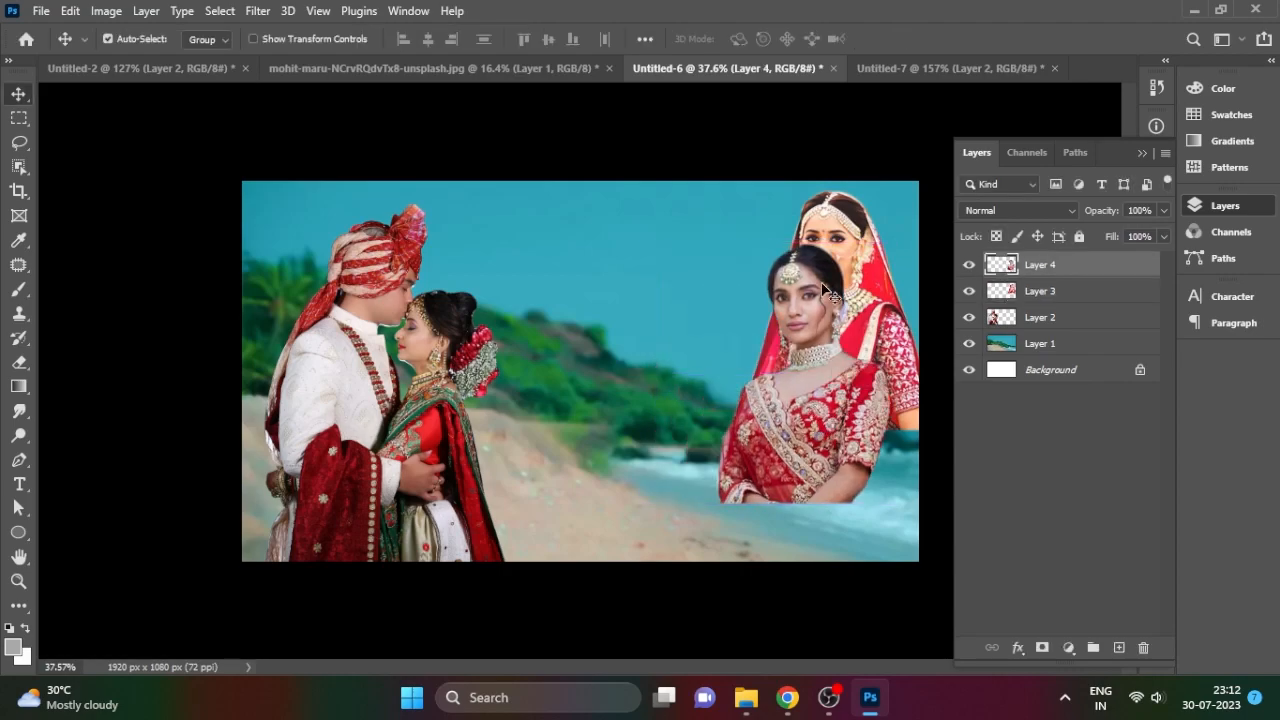
left_click_drag(832, 238, 746, 243)
left_click_drag(804, 473, 861, 411)
- Flip the unveiled bride horizontally and adjust both brides' positions so they overlap slightly
key("ctrl+t")
right_click(832, 434)
left_click(848, 403)
key("Return")
left_click_drag(721, 405, 708, 400)
left_click_drag(857, 447, 822, 454)
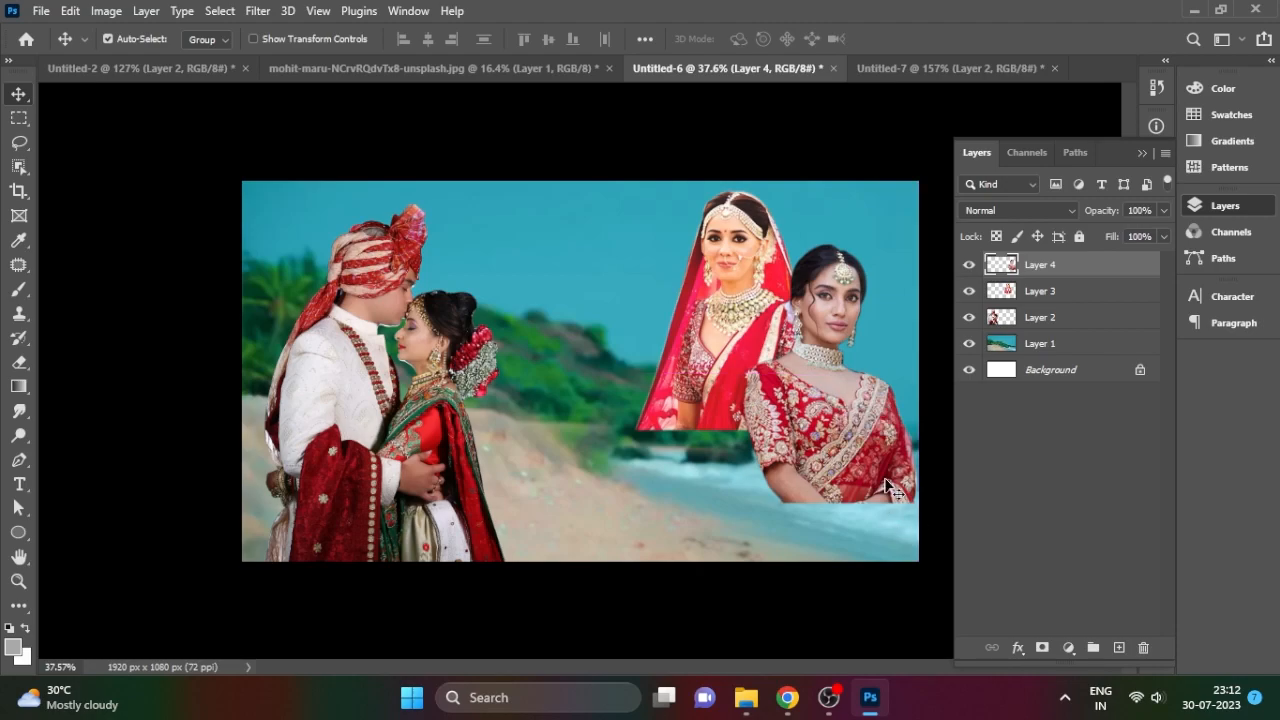
- Shrink the unveiled bride slightly and reposition her in front of the veiled bride
key("ctrl+t")
left_click_drag(921, 506, 893, 464)
left_click_drag(839, 403, 838, 426)
key("Return")
- Scale the veiled bride down slightly and move her right, behind the other bride
left_click(677, 394)
key("ctrl+t")
left_click_drag(634, 429, 646, 415)
key("Return")
mouse_move(734, 322)
left_mouse_down()
mouse_move(724, 337)
mouse_move(757, 328)
left_mouse_up()
- Fade the lower edges of both brides with a soft 0% hardness eraser, then shift the unveiled bride slightly down
left_click(830, 433, "shift")
left_click(755, 262)
key("e")
right_click(827, 447)
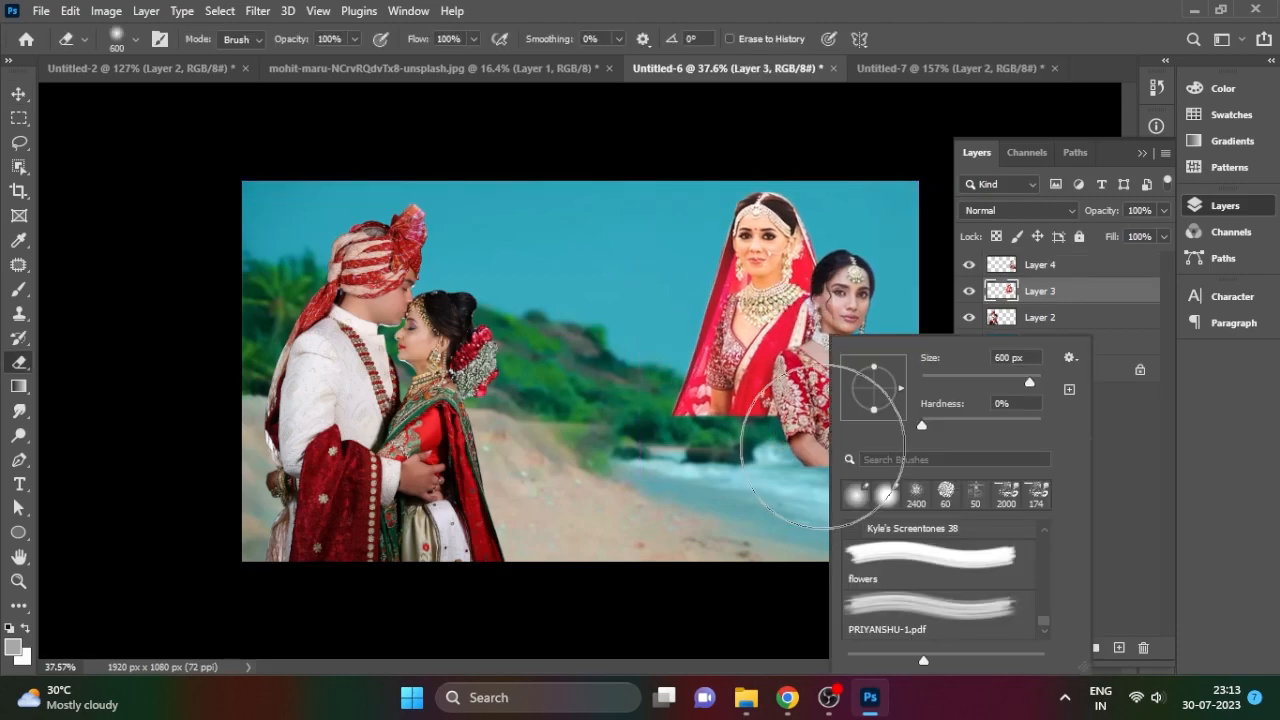
left_click_drag(1028, 382, 1005, 382)
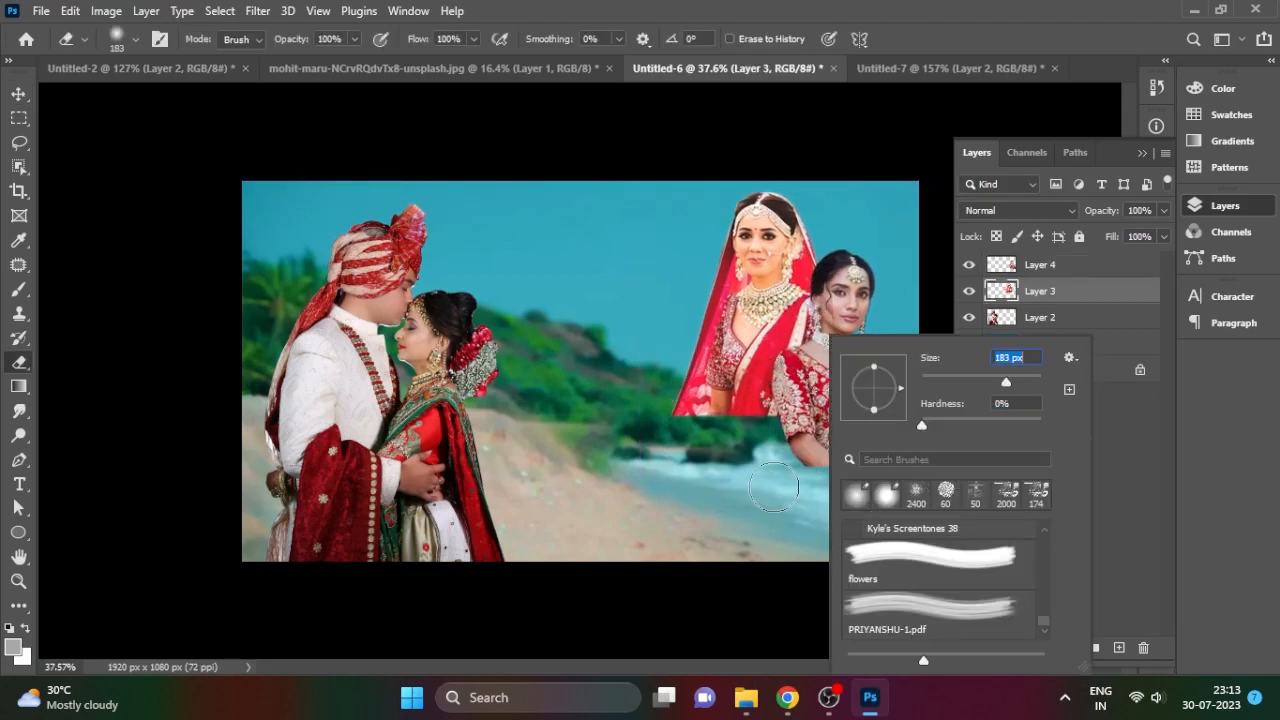
key("Return")
key("bracketright")
key("bracketright")
key("bracketright")
mouse_move(688, 450)
left_mouse_down()
mouse_move(788, 468)
mouse_move(765, 412)
mouse_move(709, 468)
mouse_move(845, 560)
mouse_move(859, 515)
mouse_move(943, 520)
mouse_move(890, 525)
mouse_move(845, 460)
mouse_move(808, 524)
left_mouse_up()
left_click(1057, 264)
key("v")
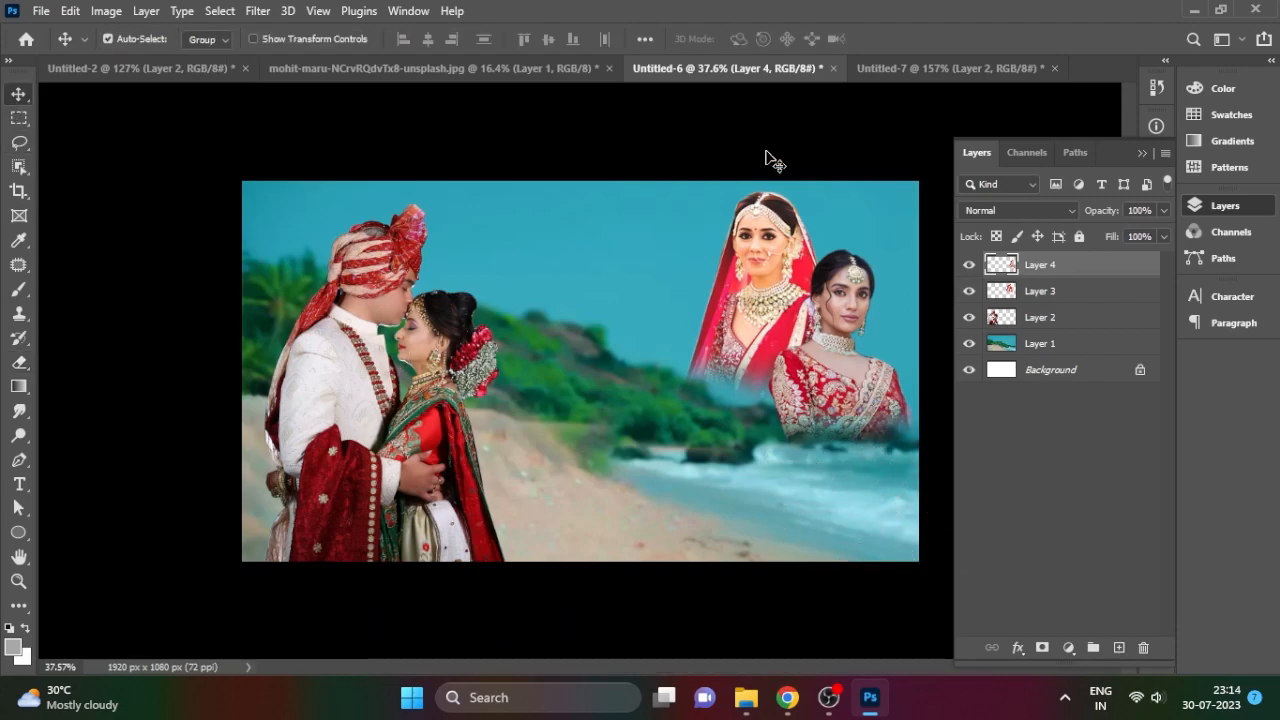
left_click_drag(840, 370, 846, 398)
left_click(757, 294)
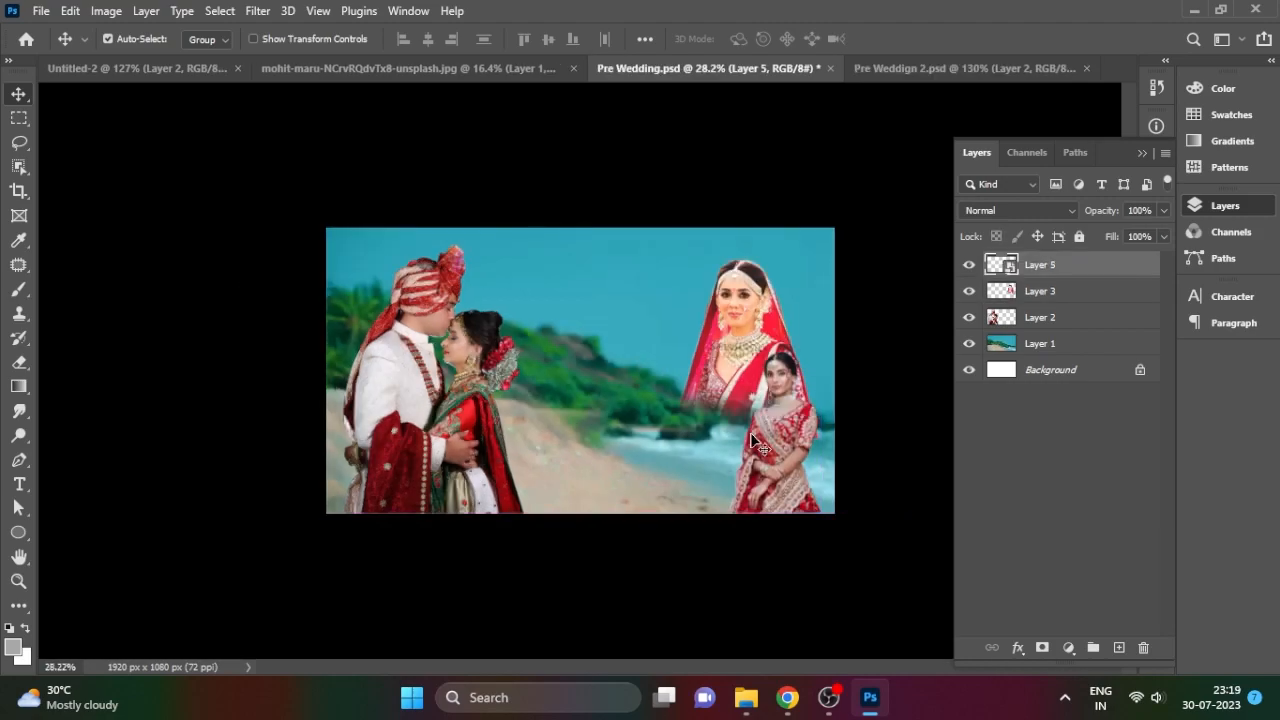
- Enlarge the front bride cut-out on Layer 5 to about 144% and move her toward the image's right edge
key("ctrl+t")
left_click_drag(829, 344, 857, 287)
left_click_drag(797, 390, 885, 413)
key("Return")
left_click(838, 430, "ctrl")
scroll(842, 412, "up", 3)
- Flip the front bride horizontally, enlarge her slightly and place her overlapping the veiled bride
key("ctrl+t")
right_click(870, 435)
left_click(915, 473)
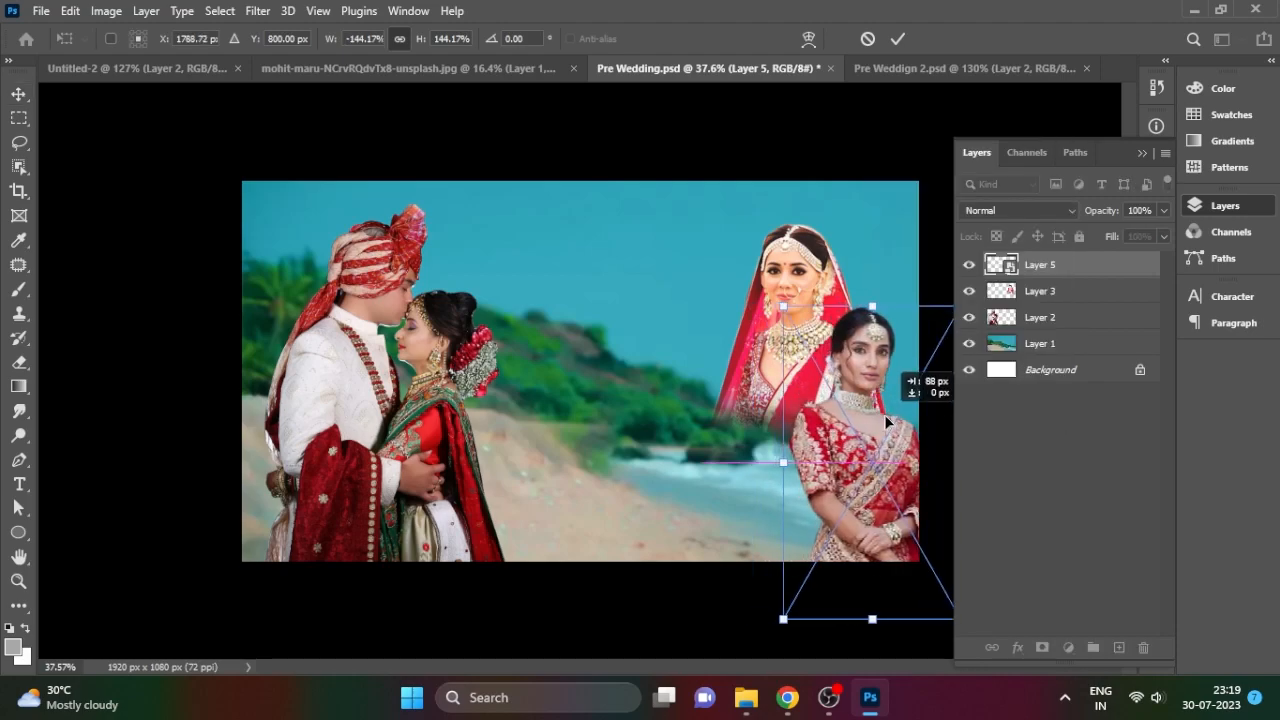
left_click_drag(782, 308, 767, 281)
left_click_drag(860, 391, 864, 392)
key("Return")
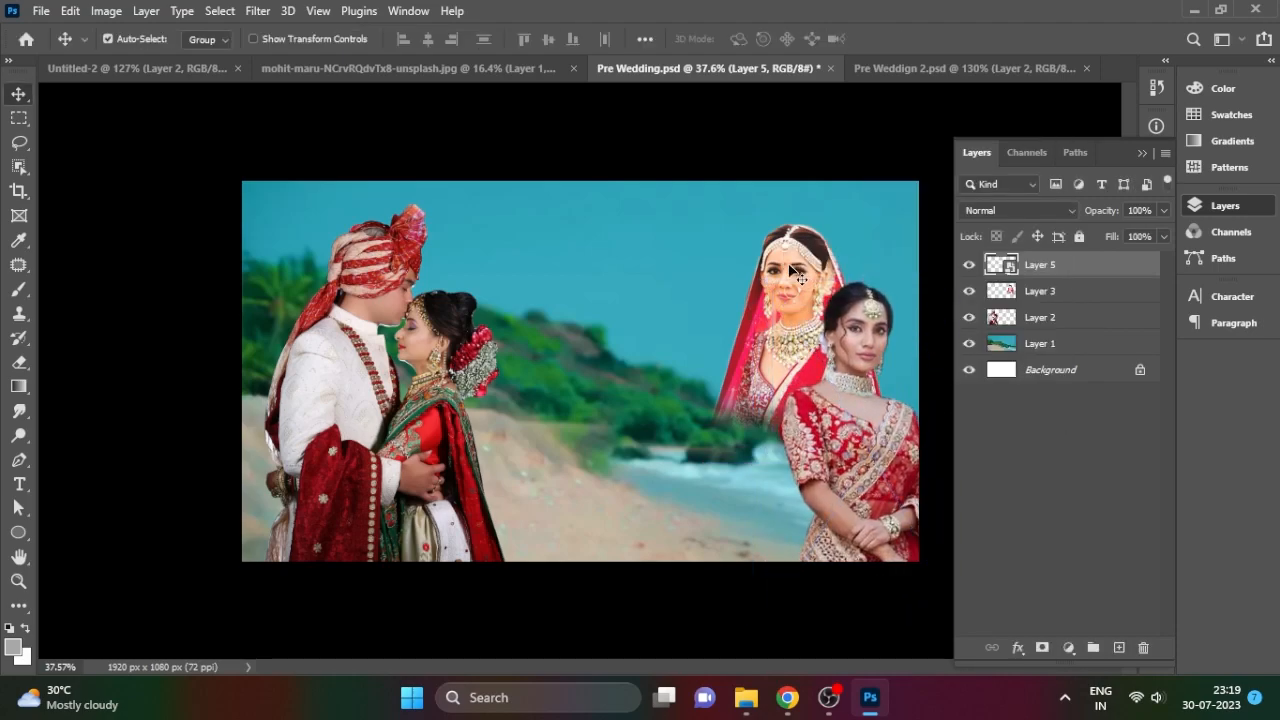
- Move the veiled bride slightly left and scale her up to about 105%
left_click_drag(802, 281, 790, 281)
key("ctrl+t")
left_click_drag(691, 223, 681, 210)
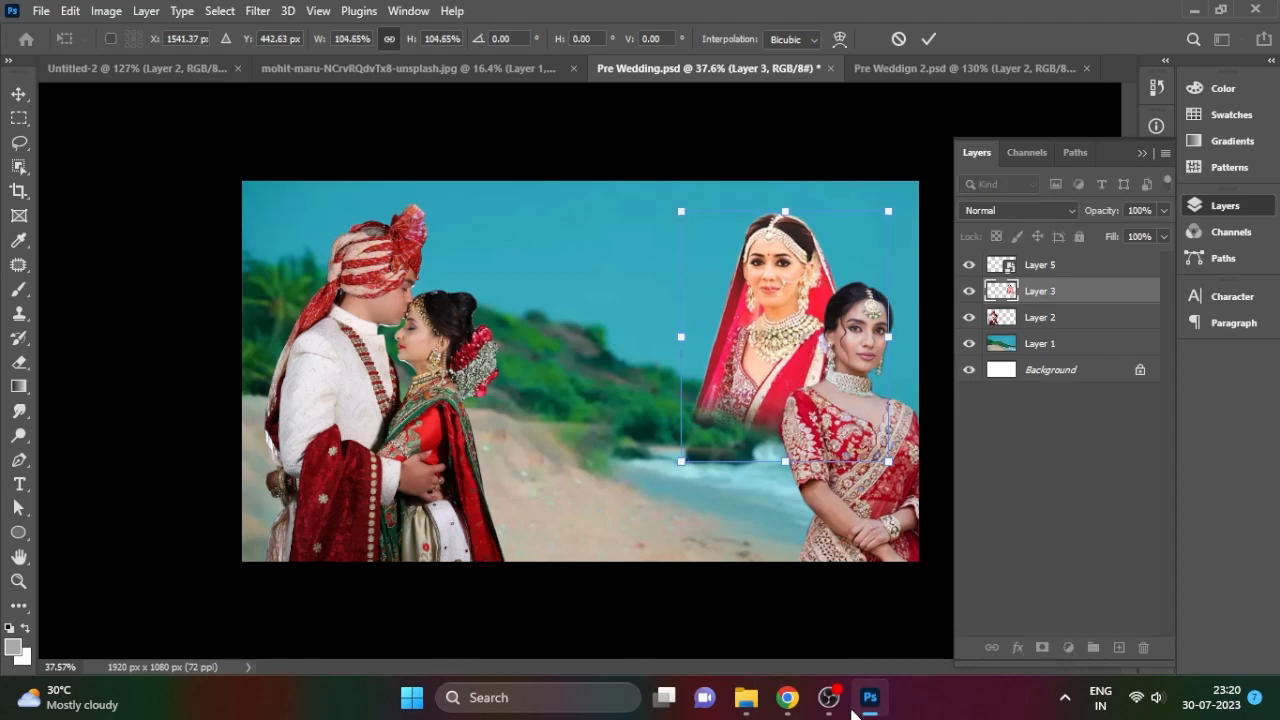
- Rasterize the front bride's Layer 5 and softly erase her lower edge into the background
right_click(1063, 265)
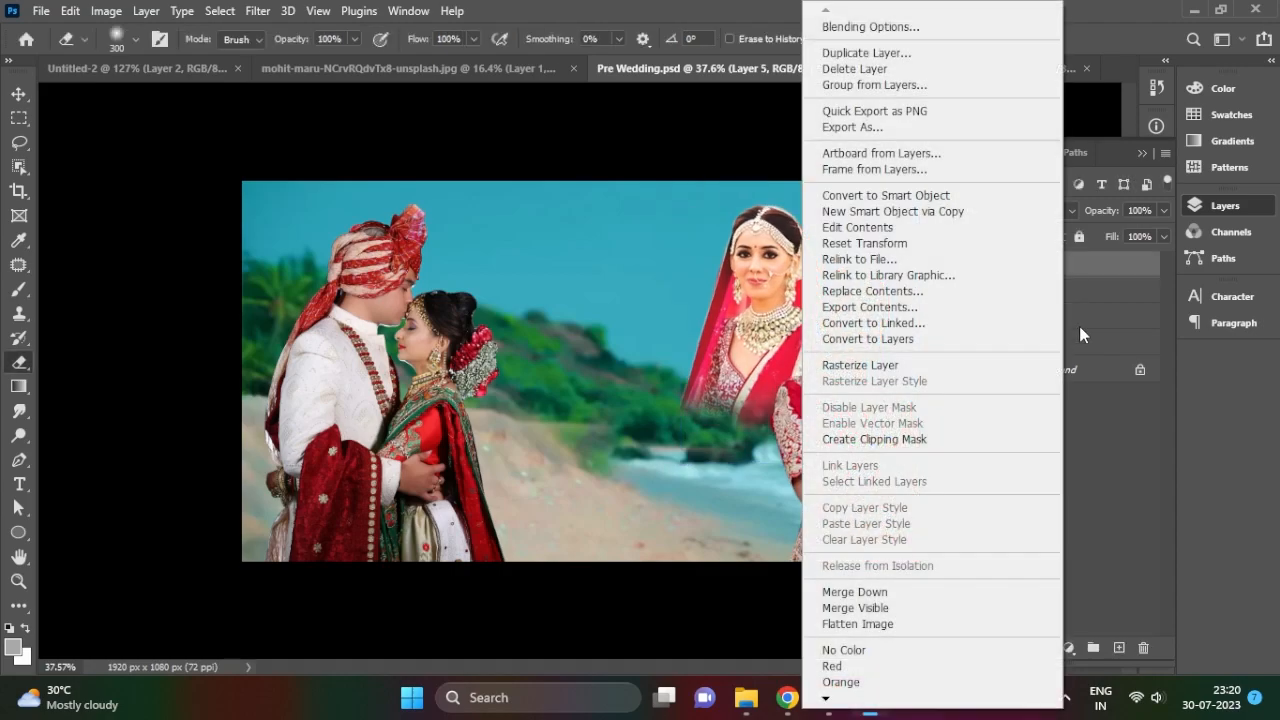
left_click(860, 365)
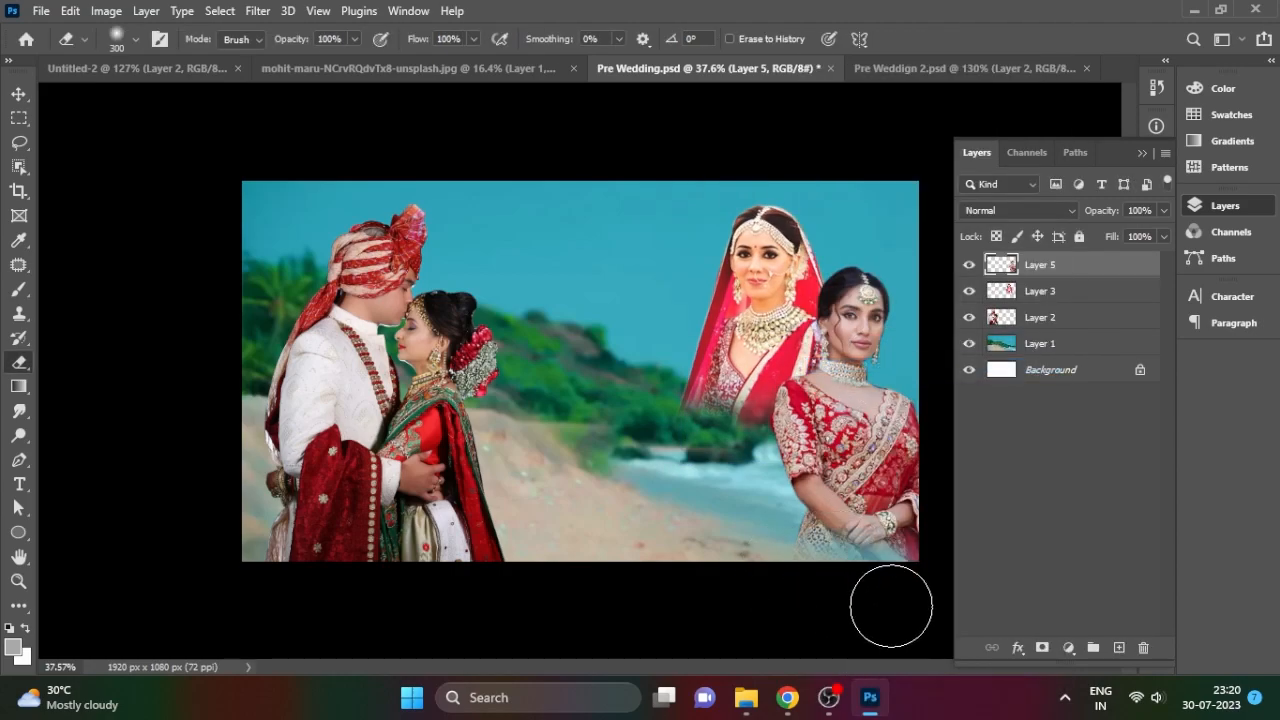
left_click(18, 95)
- Tint the veiled bride with Channel Mixer on the Red output: red +94, green +11, blue -59, constant -11
key("alt+bracketleft")
left_click(106, 10)
mouse_move(149, 60)
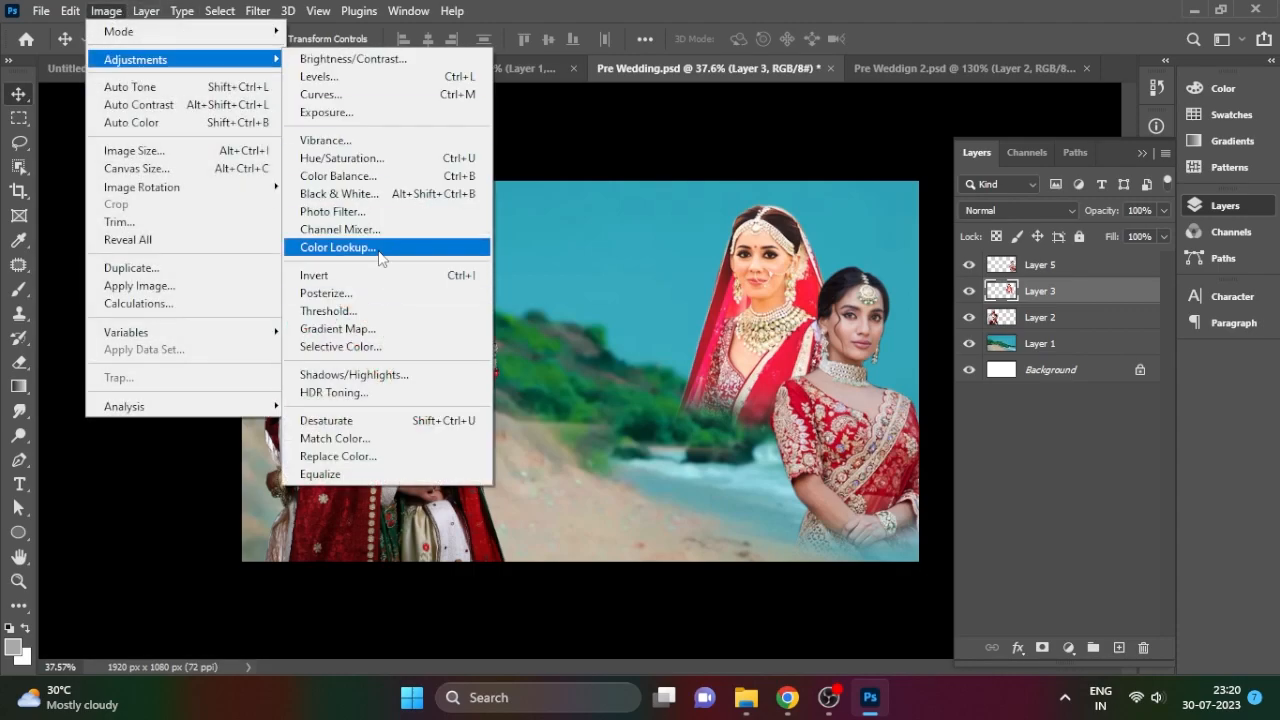
left_click(340, 229)
left_click_drag(158, 291, 124, 290)
mouse_move(158, 243)
left_mouse_down()
mouse_move(136, 242)
mouse_move(166, 249)
mouse_move(156, 244)
left_mouse_up()
mouse_move(214, 197)
left_mouse_down()
mouse_move(199, 197)
mouse_move(210, 197)
left_mouse_up()
left_click_drag(124, 291, 125, 293)
mouse_move(158, 384)
left_mouse_down()
mouse_move(137, 386)
mouse_move(152, 385)
left_mouse_up()
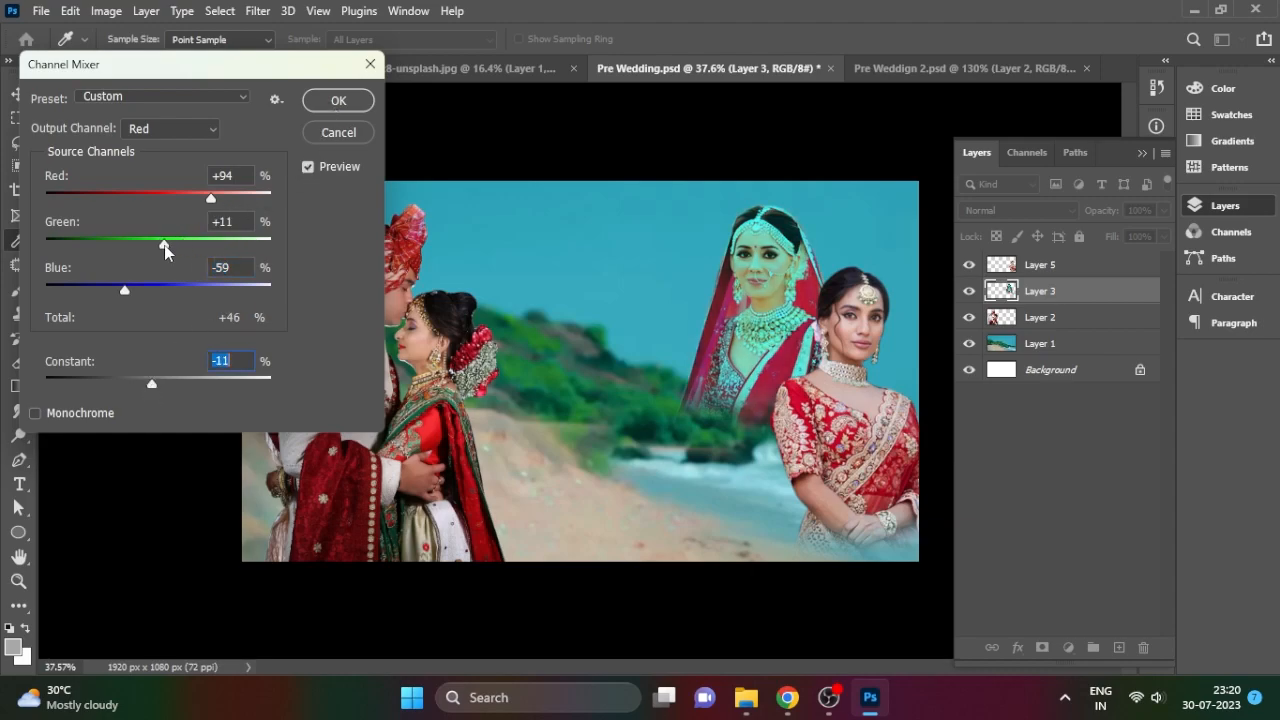
left_click(338, 100)
- Tint the front bride teal with Channel Mixer on the Red output: red +85, green +1, constant +4 and strongly negative blue
key("v")
left_click(1040, 264)
left_click(106, 11)
mouse_move(180, 59)
left_click(362, 229)
left_click_drag(158, 285, 128, 292)
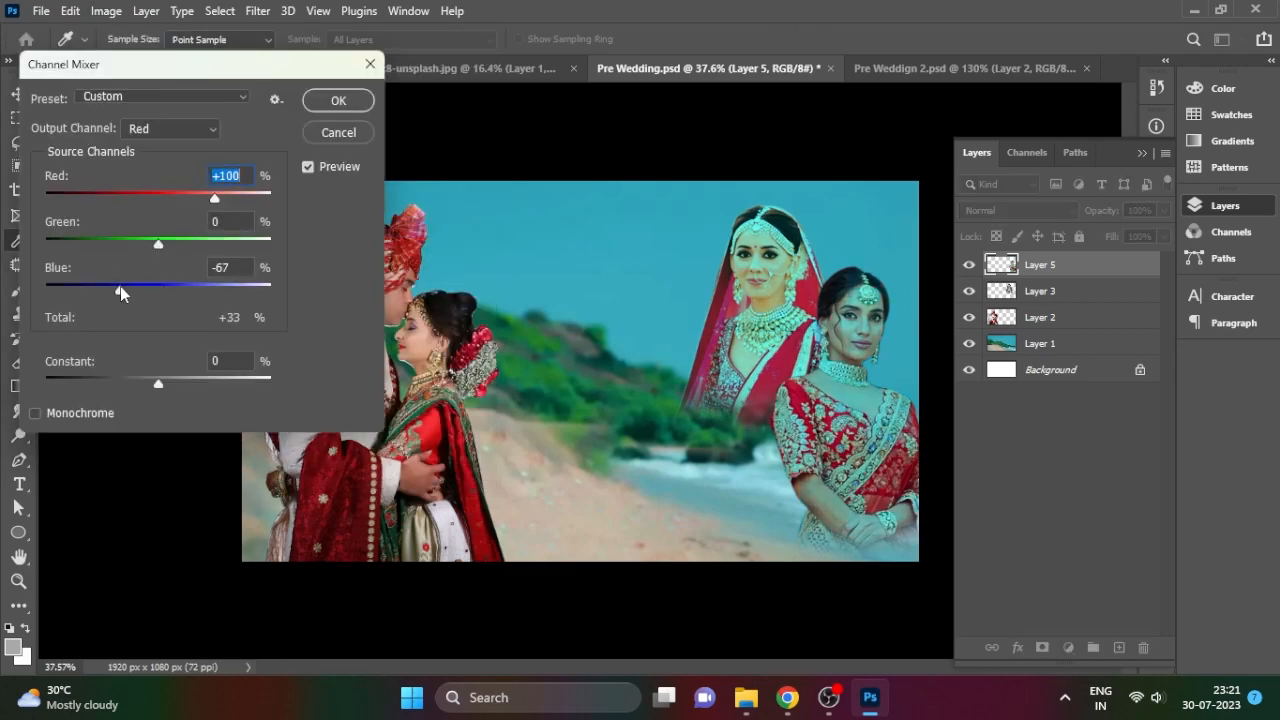
left_click_drag(156, 244, 159, 246)
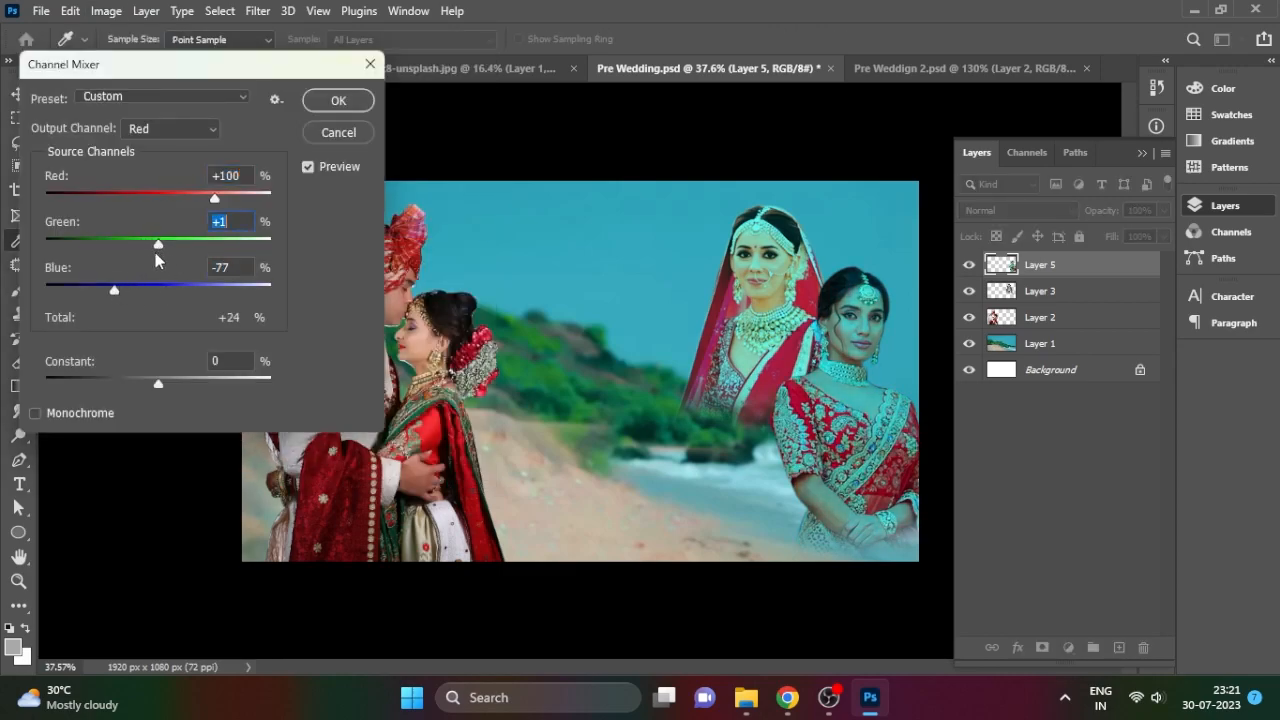
left_click_drag(214, 198, 206, 205)
mouse_move(158, 383)
left_mouse_down()
mouse_move(143, 384)
mouse_move(163, 386)
left_mouse_up()
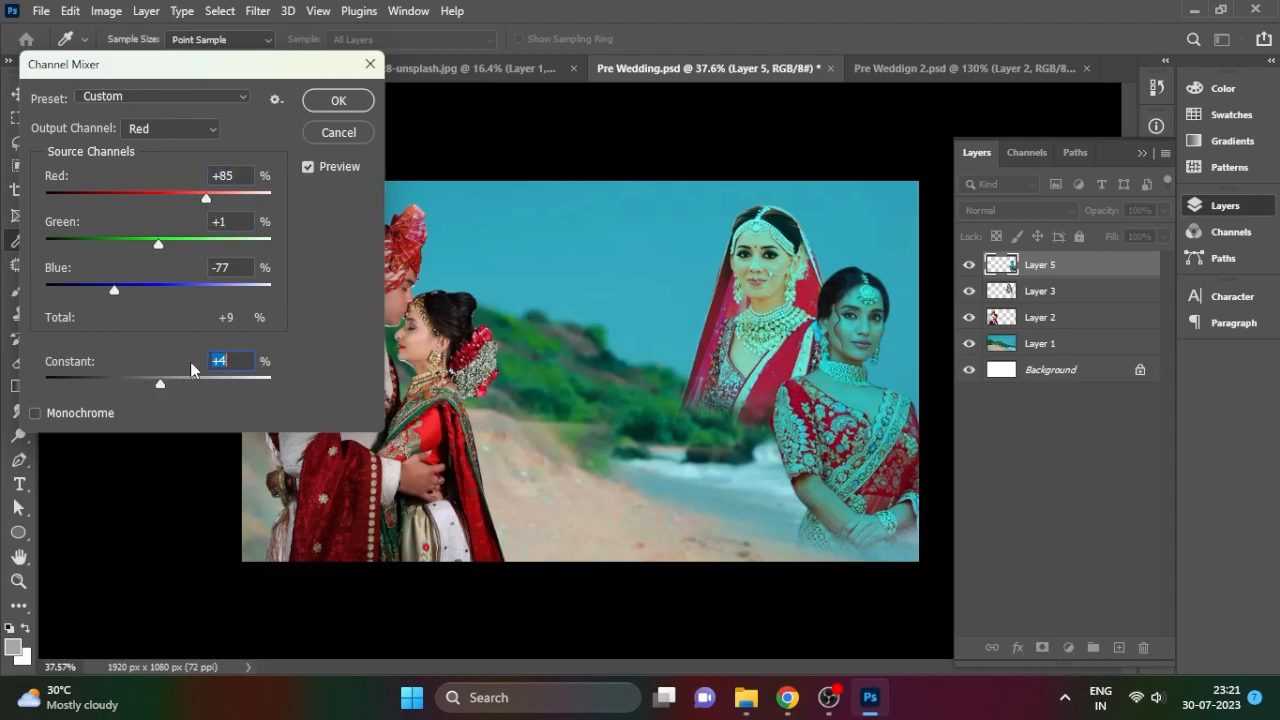
mouse_move(114, 293)
left_mouse_down()
mouse_move(133, 294)
mouse_move(120, 293)
left_mouse_up()
double_click(351, 106)
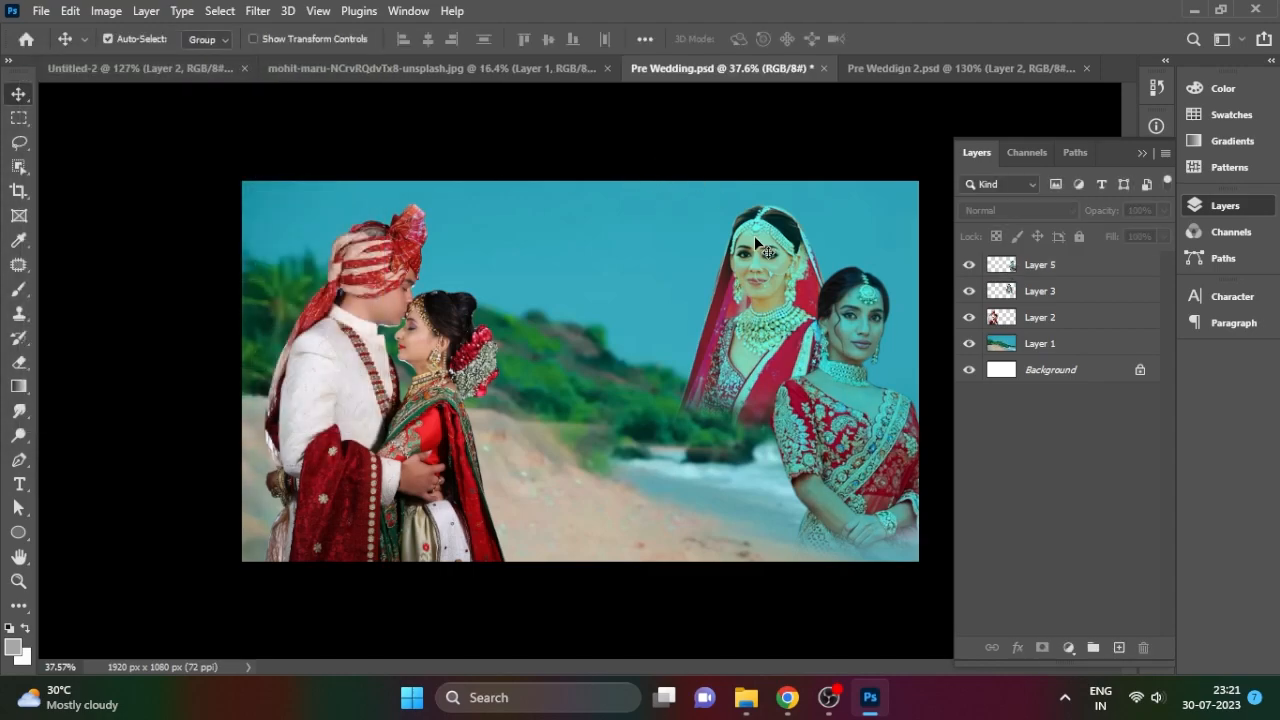
- Lower the opacity of the veiled bride's layer to 90% and the front bride's layer to 96%
left_click(1057, 286)
left_click_drag(1158, 232, 1154, 236)
left_click(1062, 266)
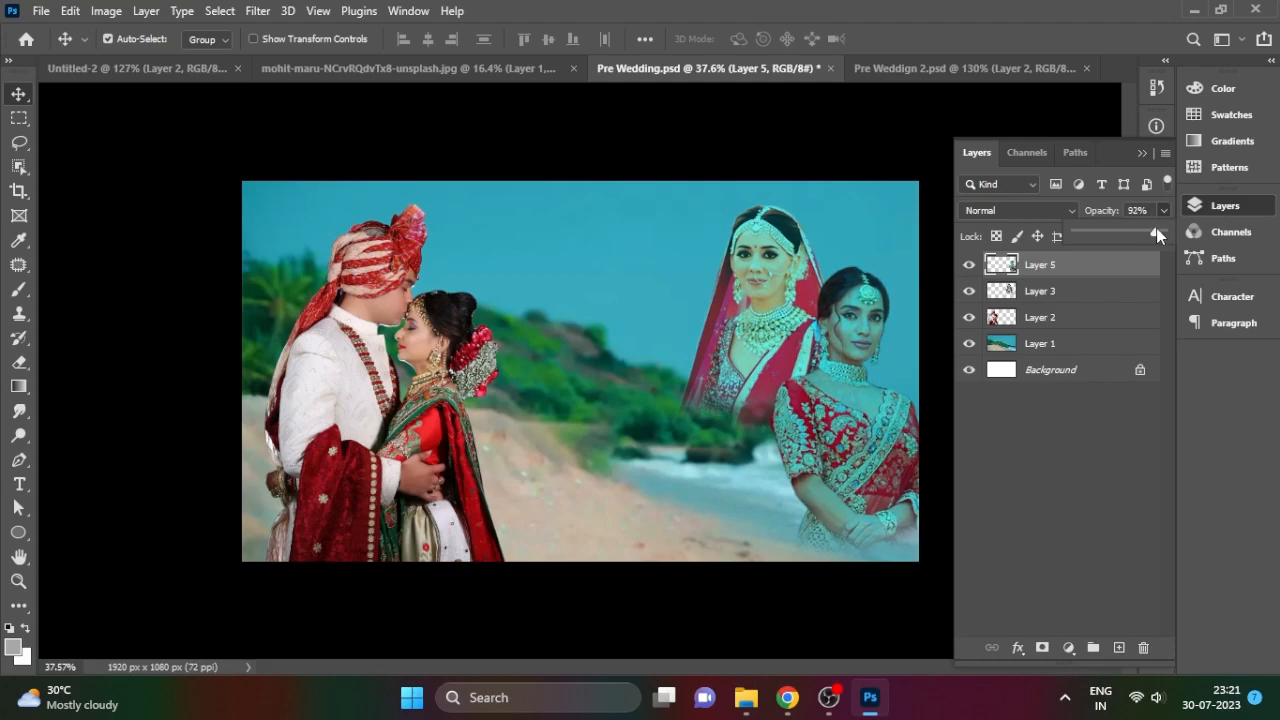
left_click(815, 175)
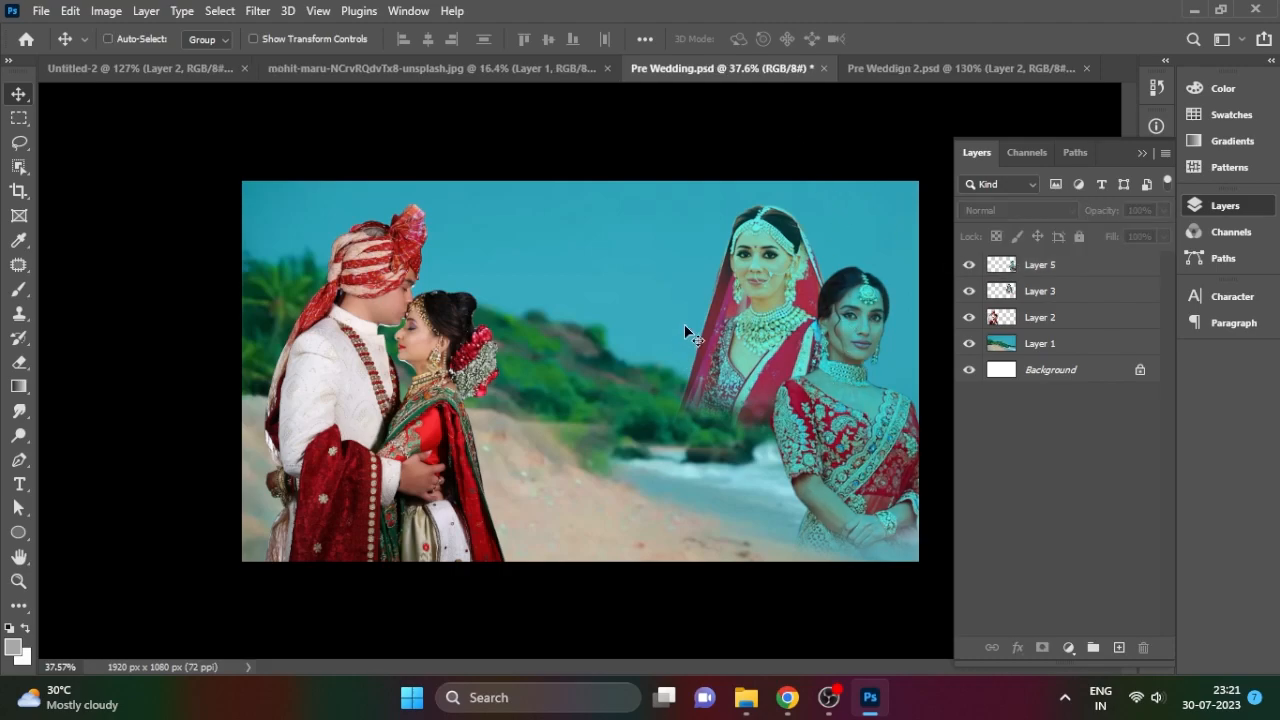
- Open the embracing couple cut-out image-removebg-preview.png, bring it into Pre Wedding.psd and place it in front of the brides at the bottom
key("ctrl+o")
double_click(215, 195)
left_click_drag(607, 270, 671, 109)
left_click_drag(607, 77, 770, 362)
left_click(916, 68)
key("n")
left_click_drag(749, 412, 766, 495)
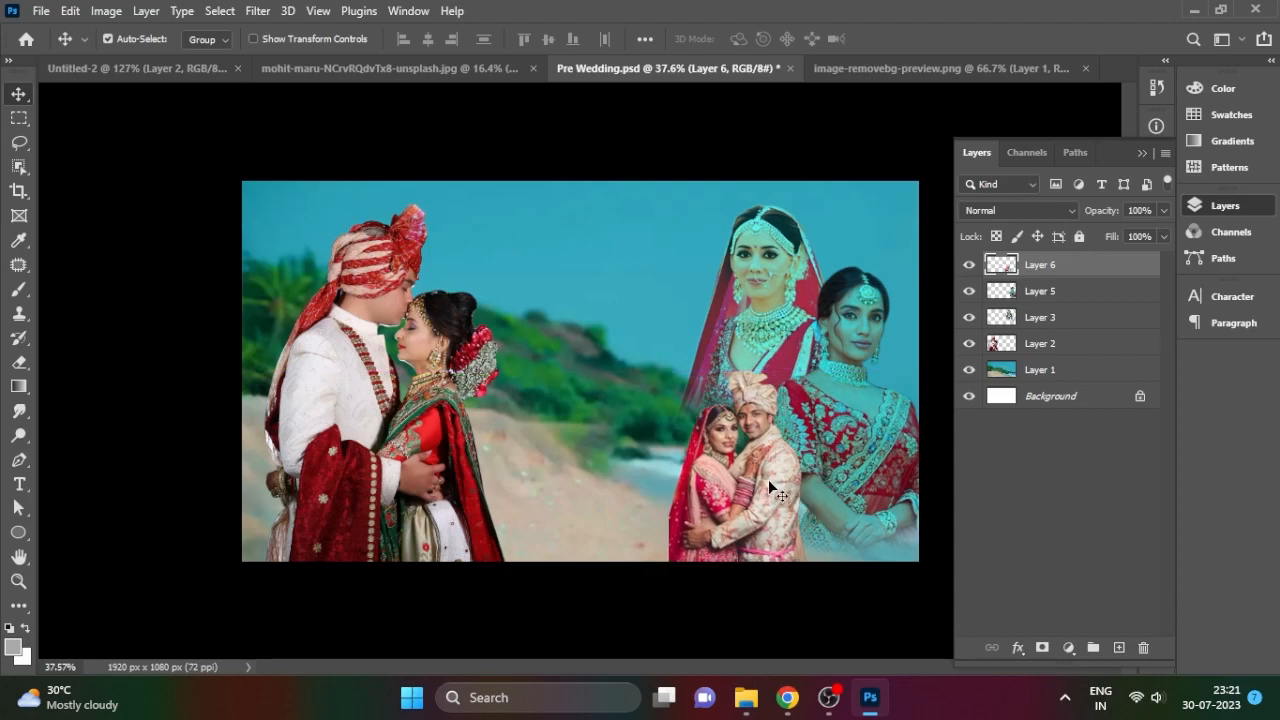
- Enlarge the newly added couple to about 116% and shift them slightly left
key("ctrl+t")
left_click_drag(811, 371, 838, 340)
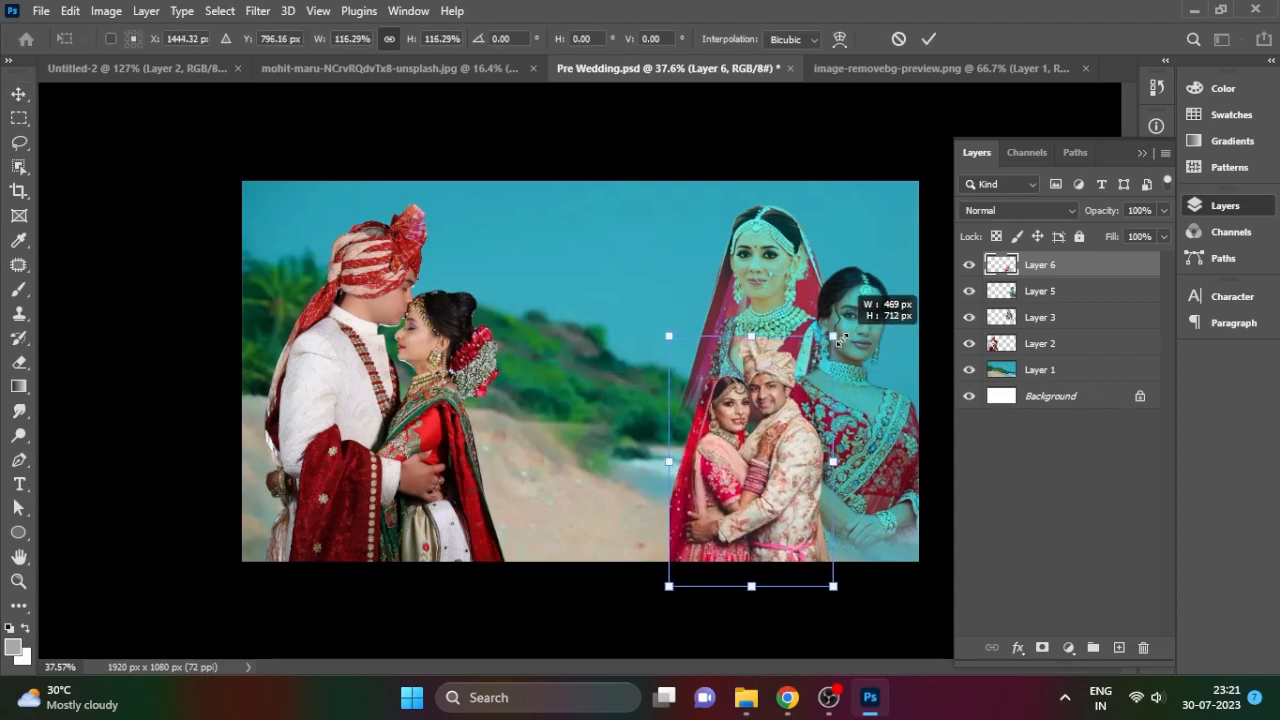
left_click_drag(770, 457, 756, 457)
key("Return")
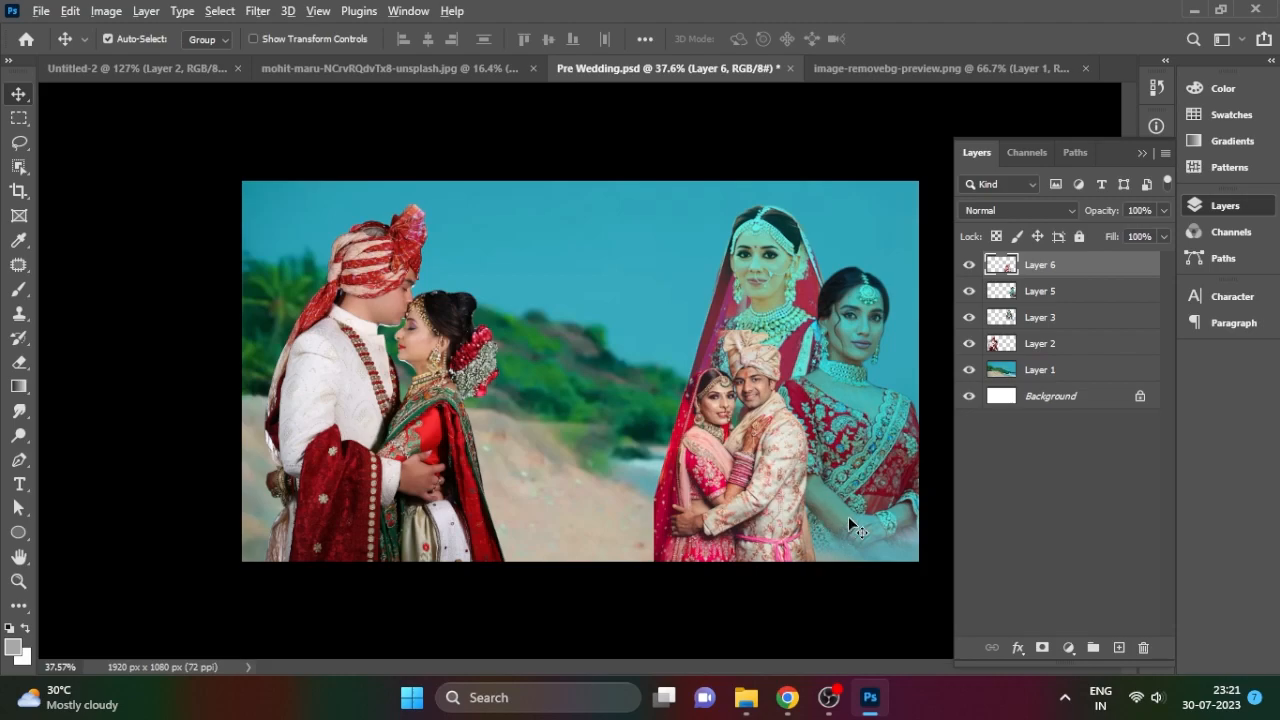
- Convert the unveiled bride on Layer 5 to black and white with Magentas at 115%
scroll(848, 516, "up", 2)
scroll(682, 342, "down", 2)
scroll(682, 342, "up", 2)
left_click(905, 458)
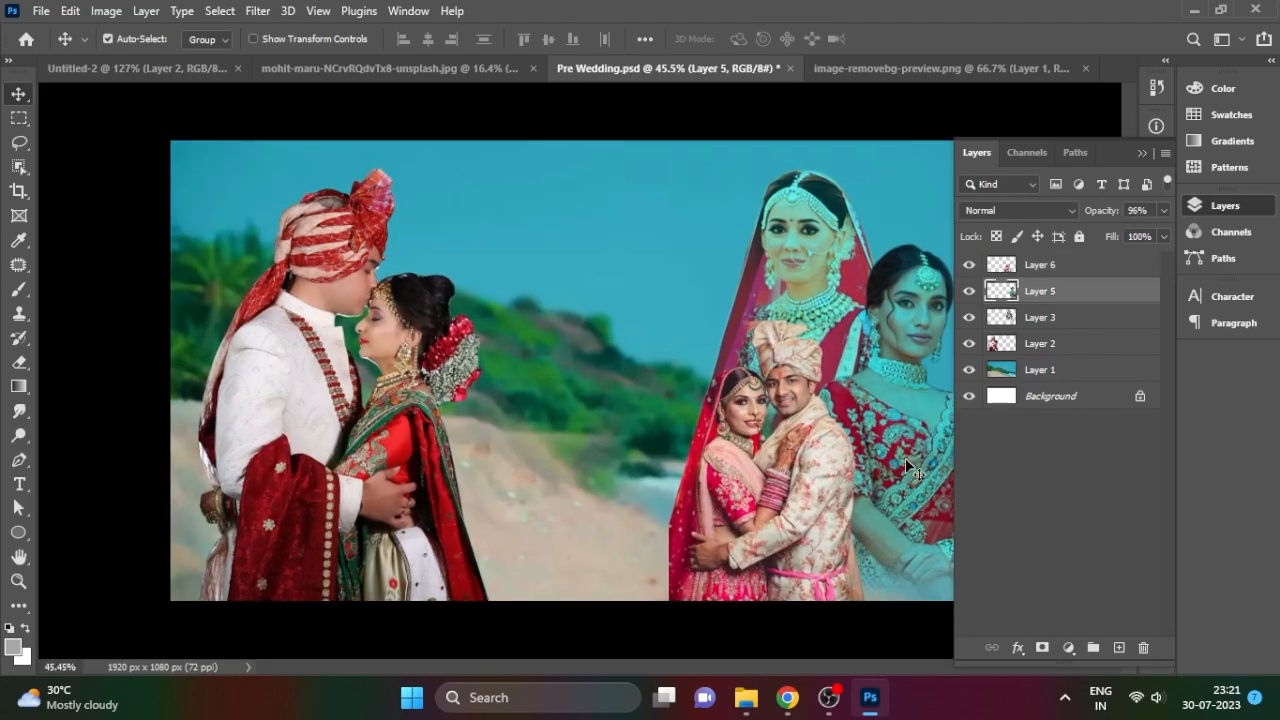
left_click(106, 11)
mouse_move(135, 59)
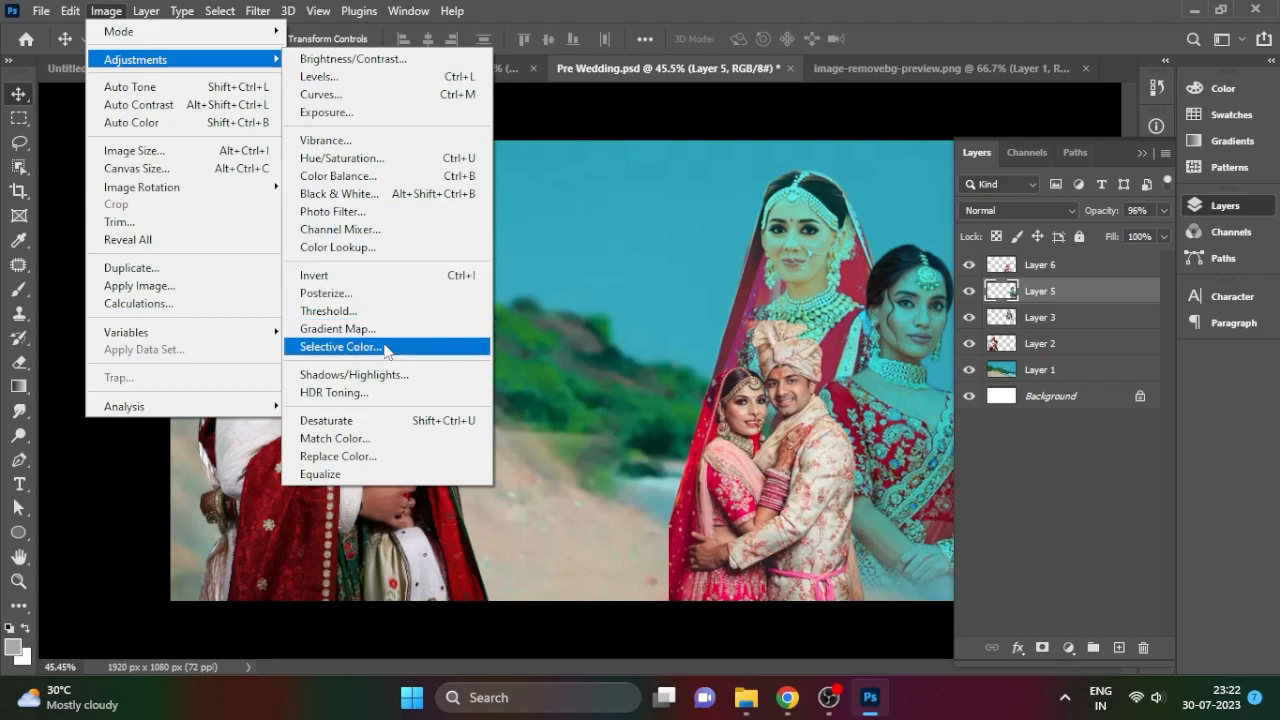
left_click(400, 195)
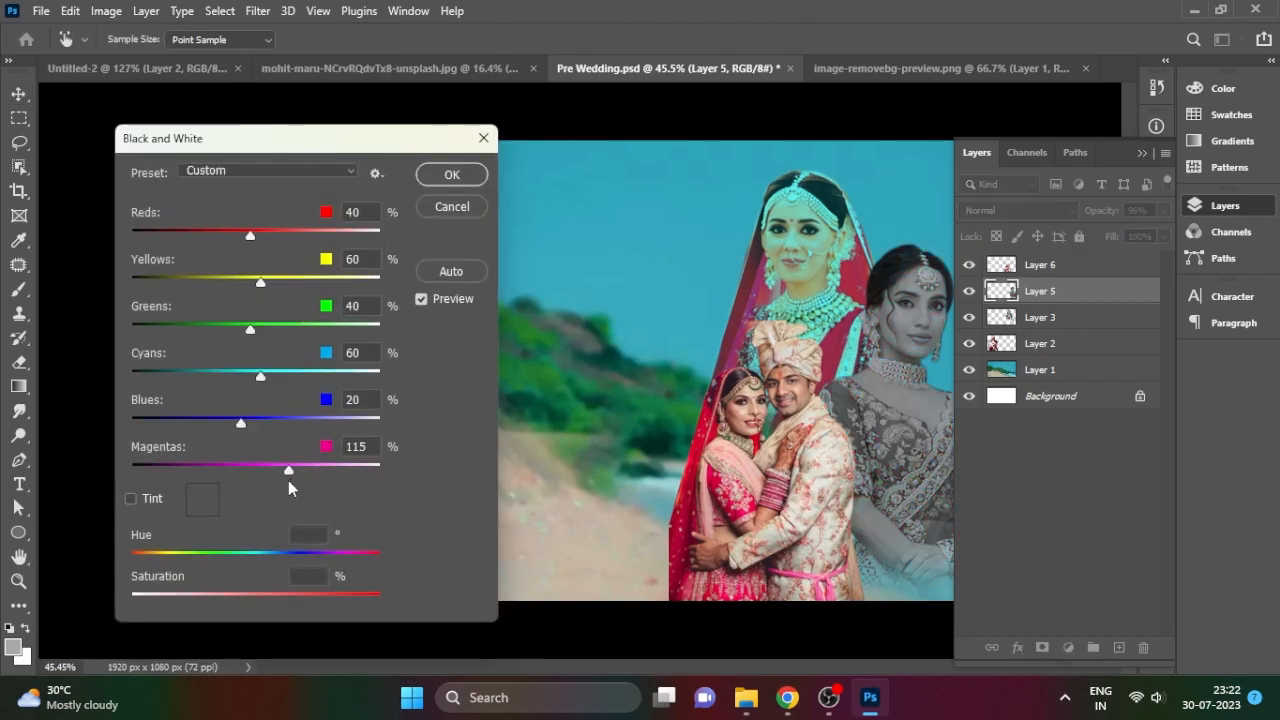
left_click(452, 176)
scroll(697, 375, "down", 4)
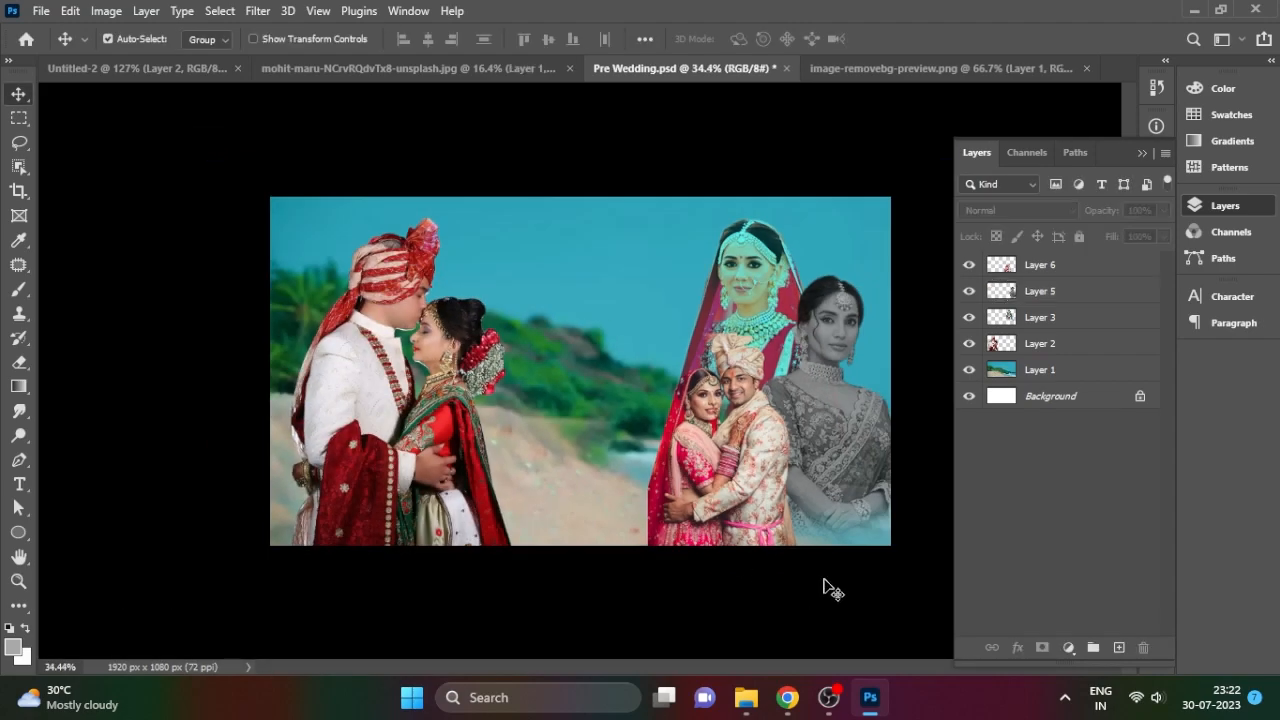
- Convert the veiled bride on Layer 3 to black and white
left_click(745, 289)
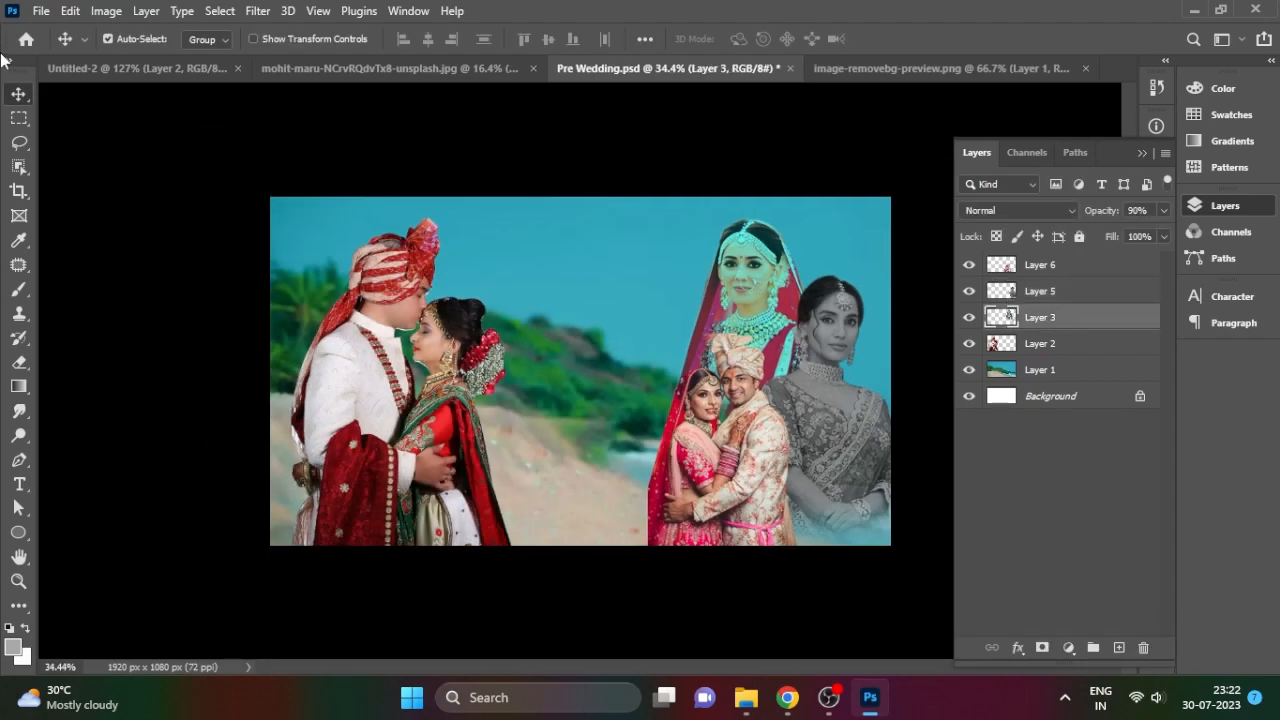
left_click(106, 10)
mouse_move(150, 58)
left_click(400, 195)
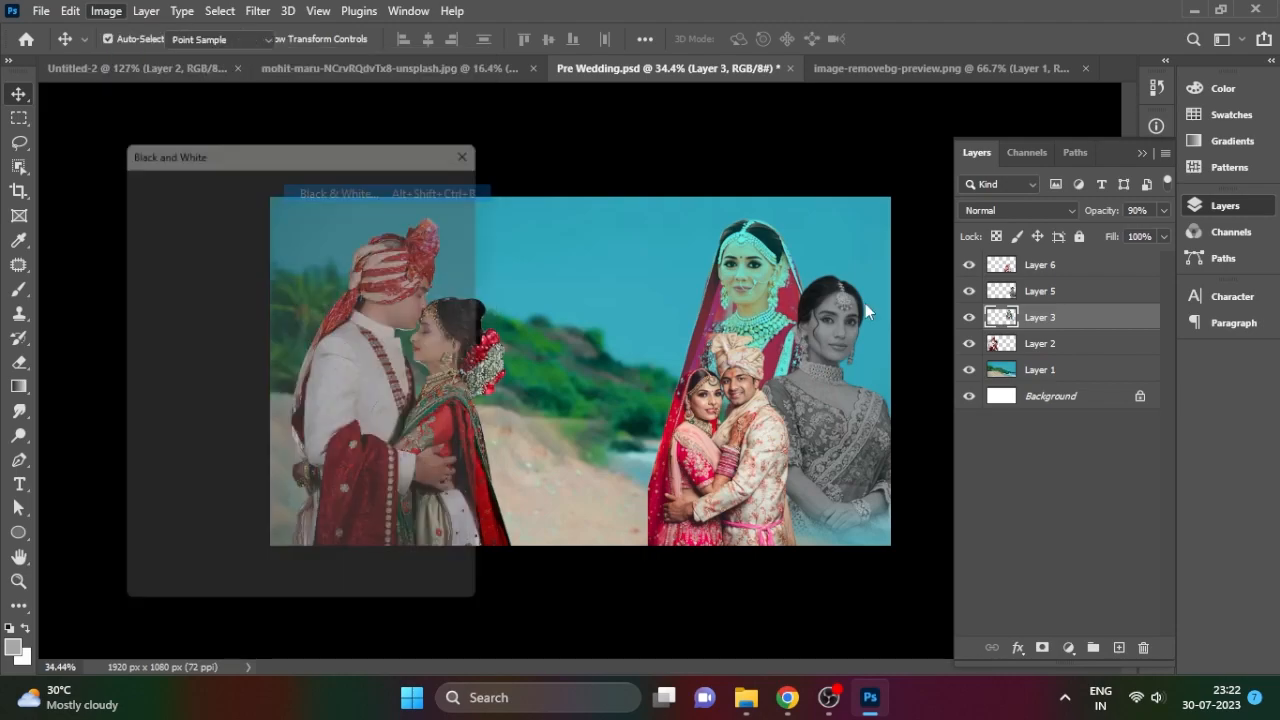
left_click(441, 181)
left_click(678, 176)
- Set the opacity of both black-and-white bride layers to 100%
left_click(750, 292)
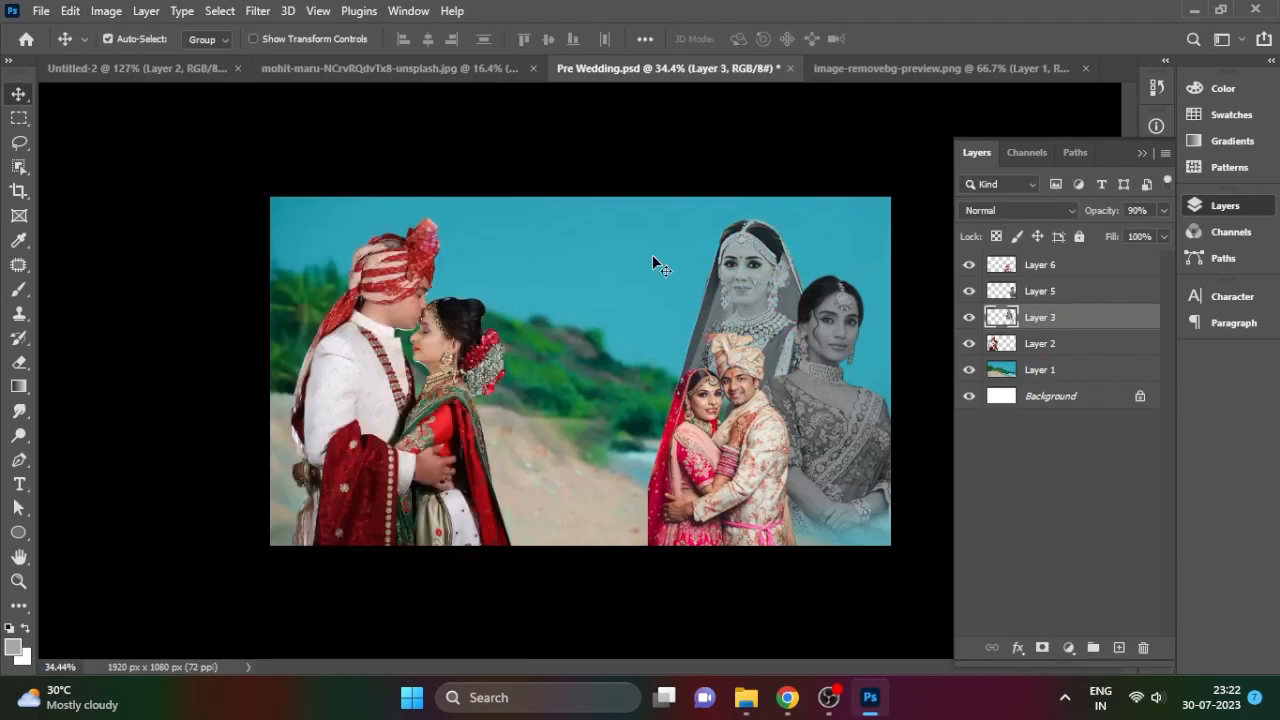
left_click(1050, 455)
left_click(848, 341)
left_click(1164, 211)
left_click_drag(1159, 232, 1172, 240)
left_click(1048, 468)
left_click(848, 380)
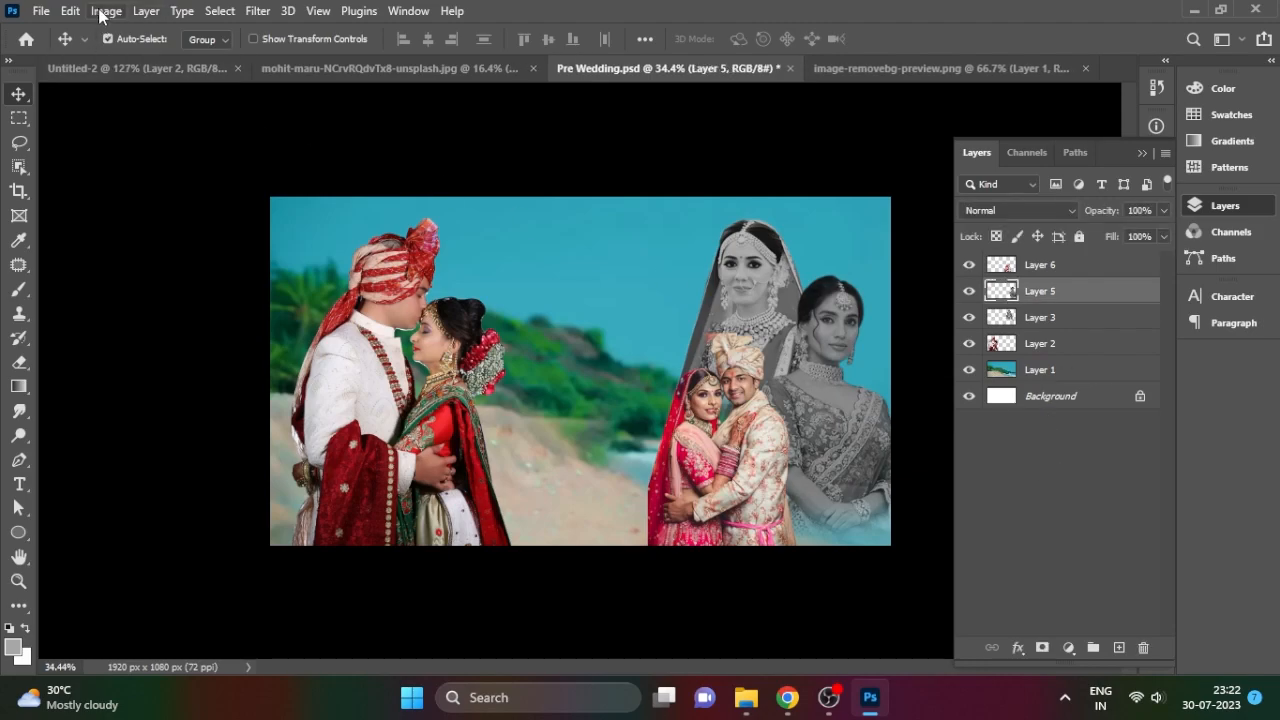
- Give the unveiled bride a teal tint with Channel Mixer, setting blue to -26% on the Red output
left_click(106, 10)
mouse_move(150, 59)
left_click(340, 229)
mouse_move(158, 290)
left_mouse_down()
mouse_move(191, 292)
mouse_move(143, 298)
left_mouse_up()
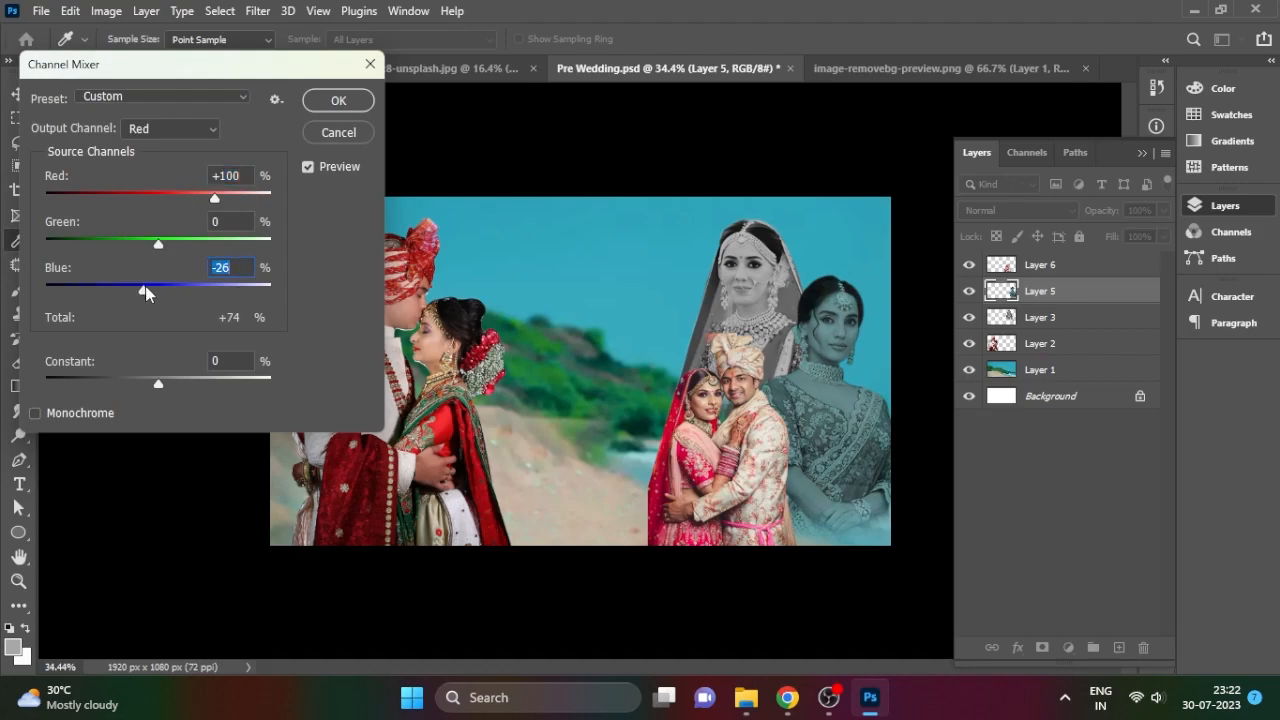
left_click(345, 104)
left_click(777, 480)
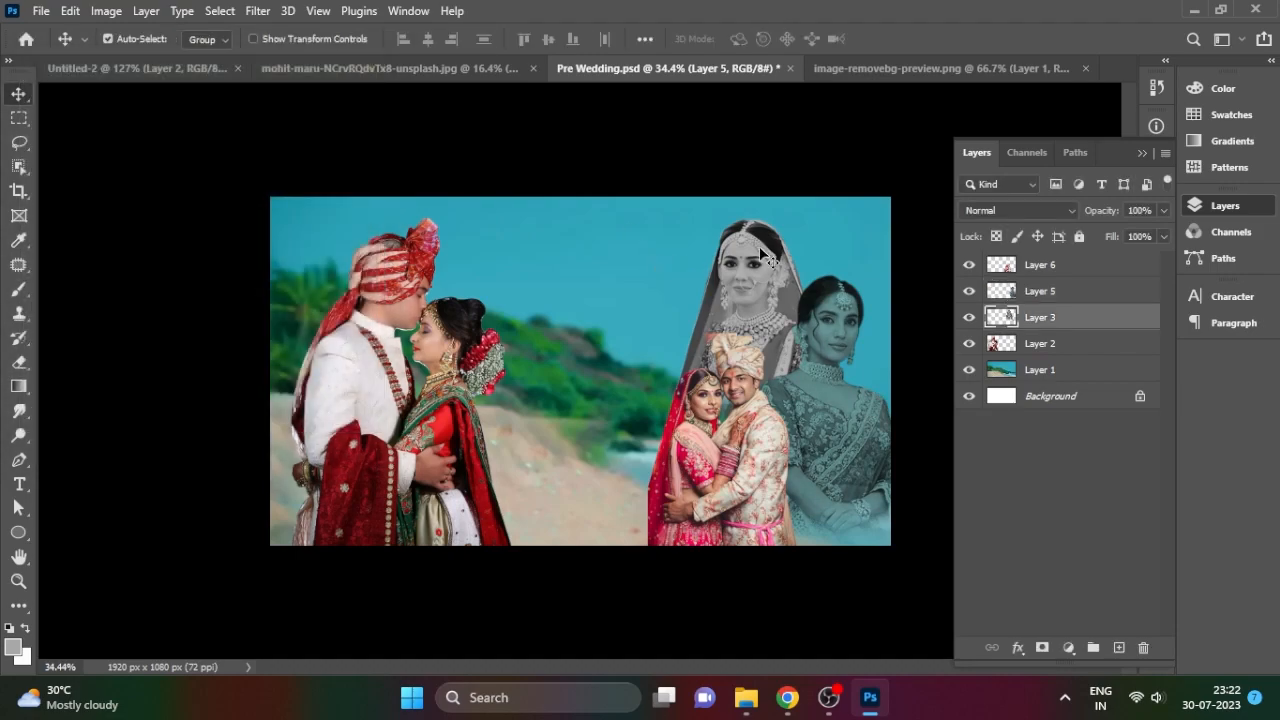
- Give the veiled bride a matching teal tint with Channel Mixer, setting blue to -34% on the Red output
left_click(106, 10)
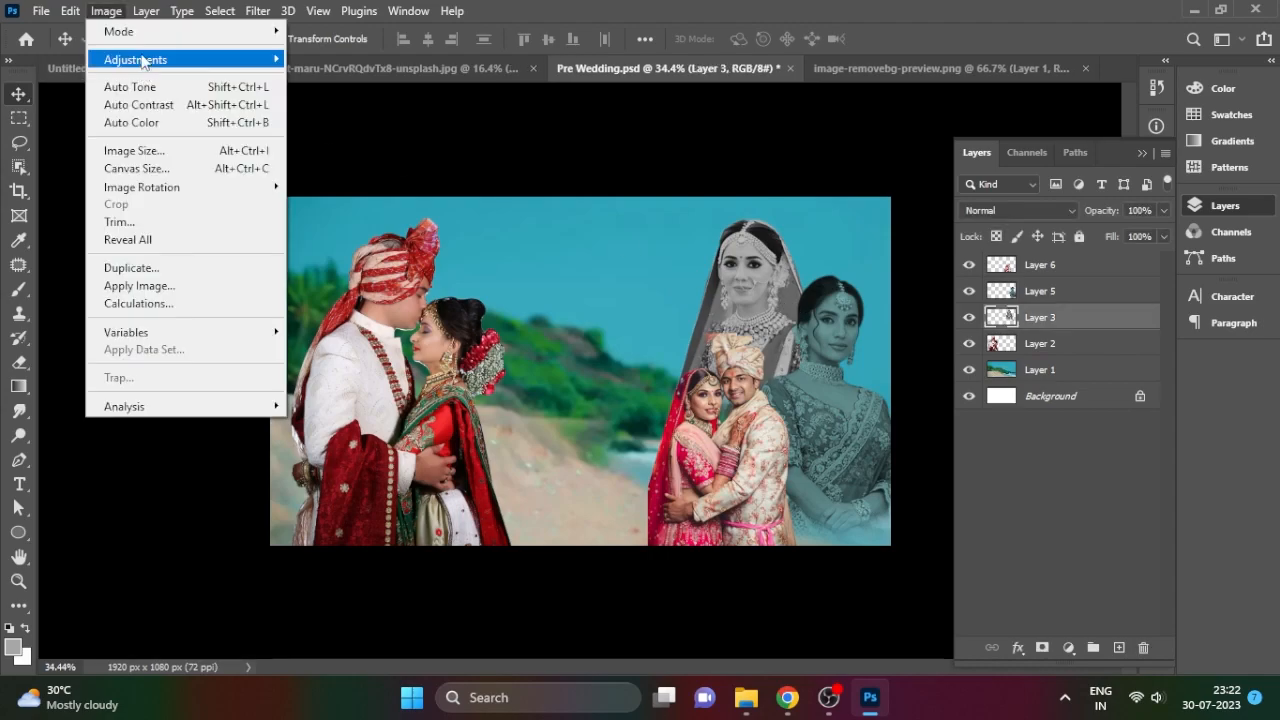
mouse_move(126, 57)
left_click(362, 232)
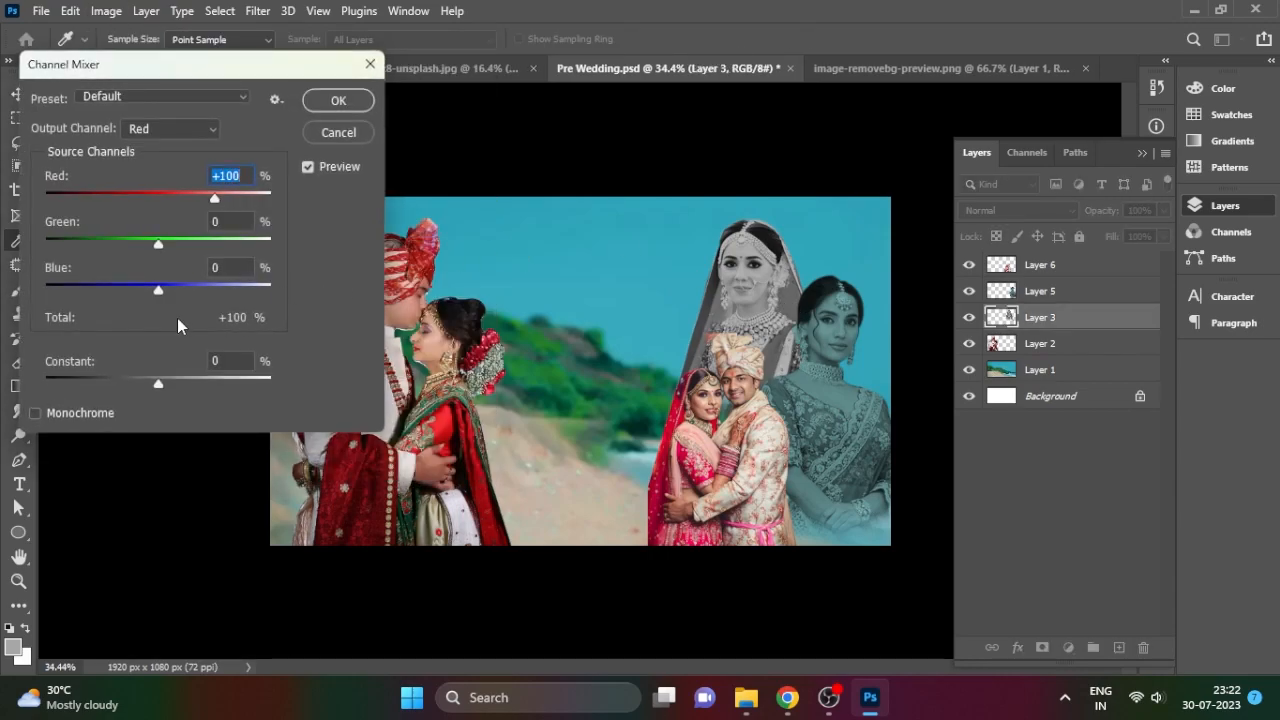
left_click_drag(158, 288, 146, 292)
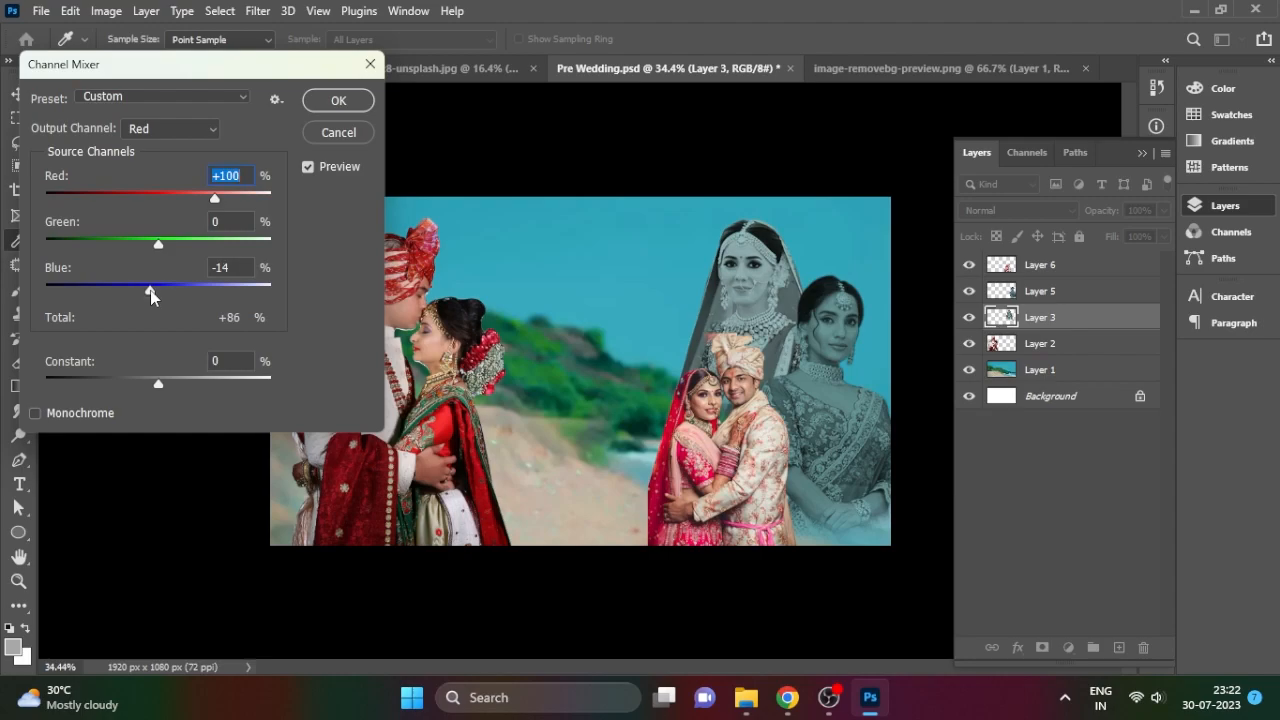
left_click(150, 290)
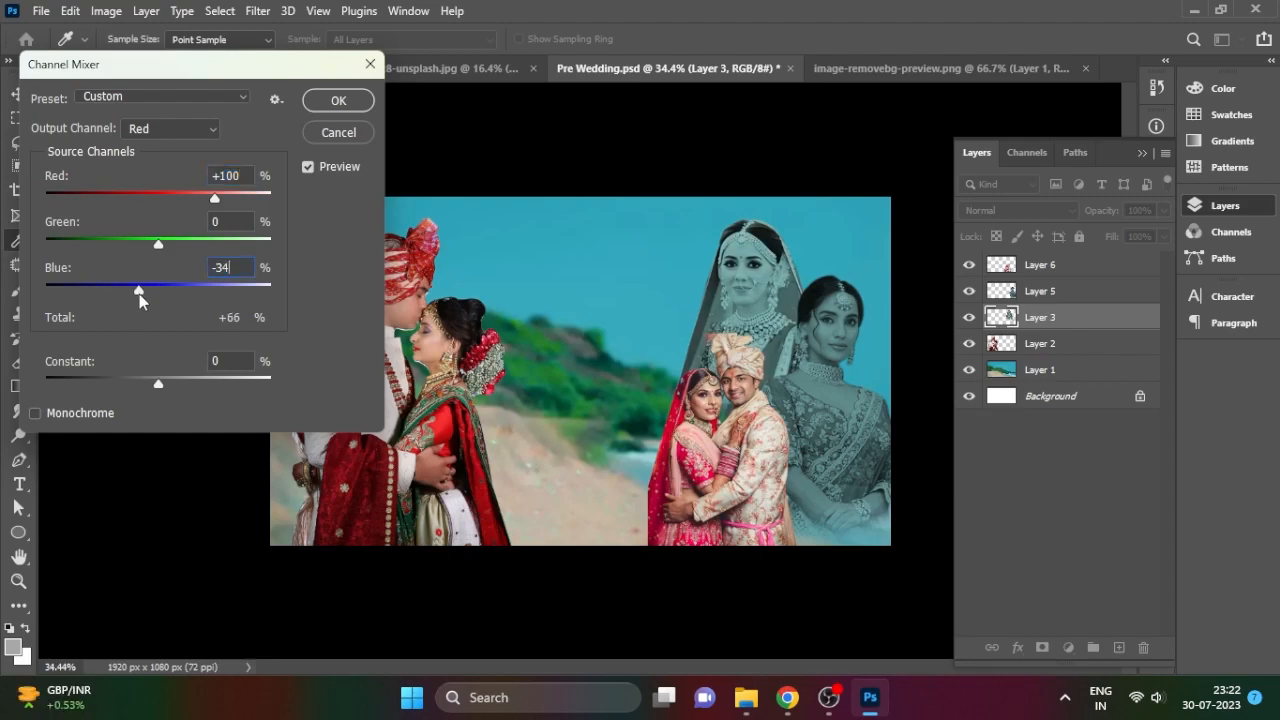
key("BackSpace")
type("4")
left_click(338, 100)
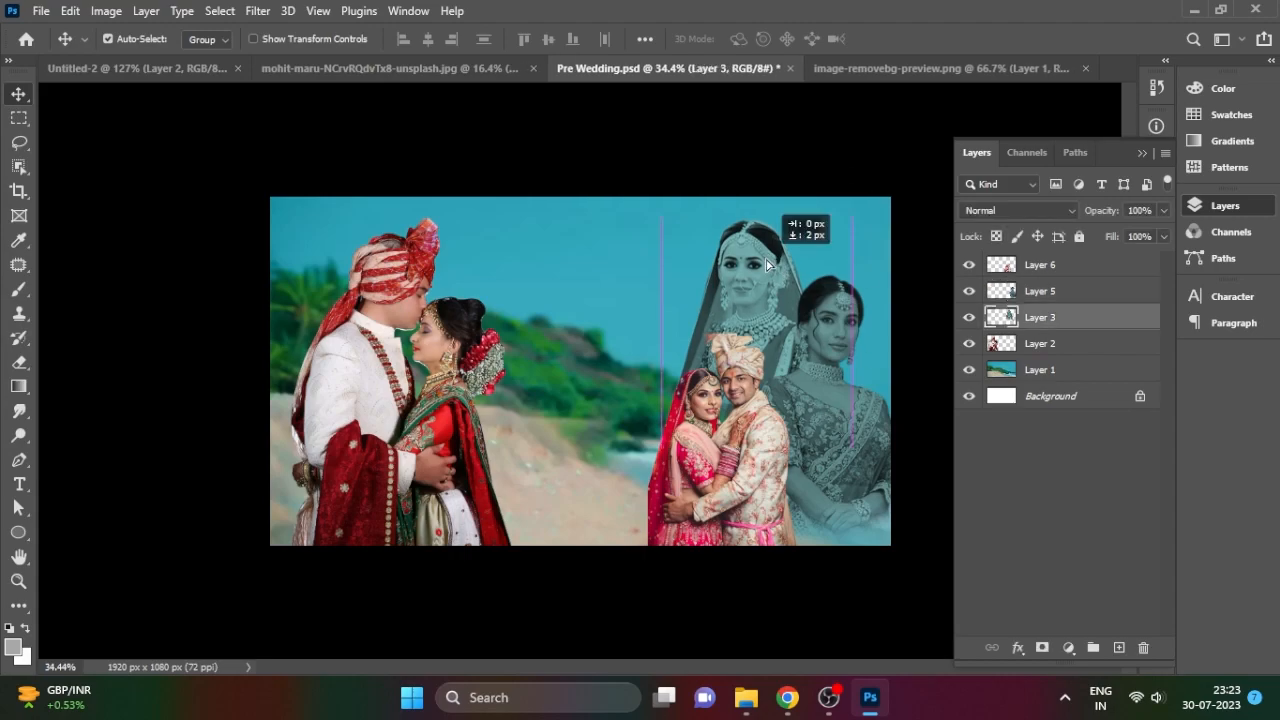
- Enlarge the veiled bride on Layer 3 slightly and shift her up and left behind the small couple
left_click(836, 413)
left_click(759, 297)
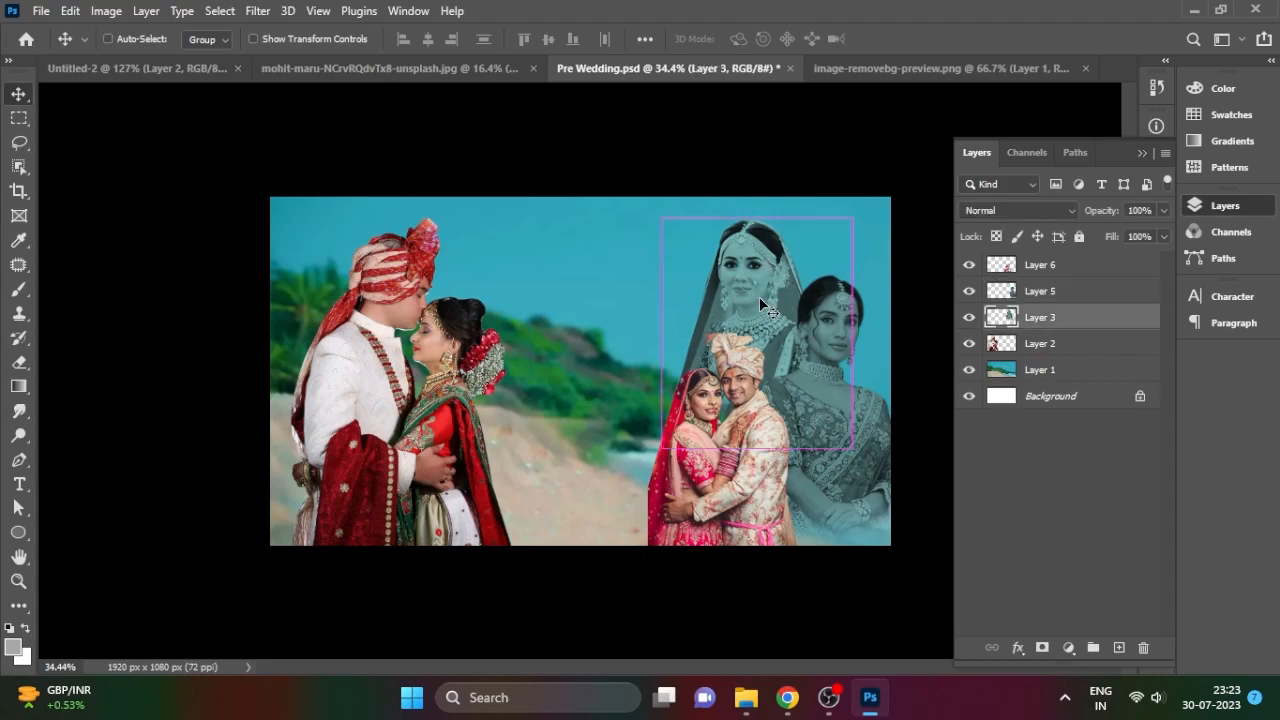
key("ctrl+t")
left_click_drag(853, 449, 873, 473)
left_click_drag(770, 319, 750, 305)
key("Return")
- Move the small couple on Layer 6 left and enlarge them slightly in front of the veiled bride
left_click_drag(776, 425, 748, 420)
key("ctrl+t")
left_click_drag(782, 348, 753, 469)
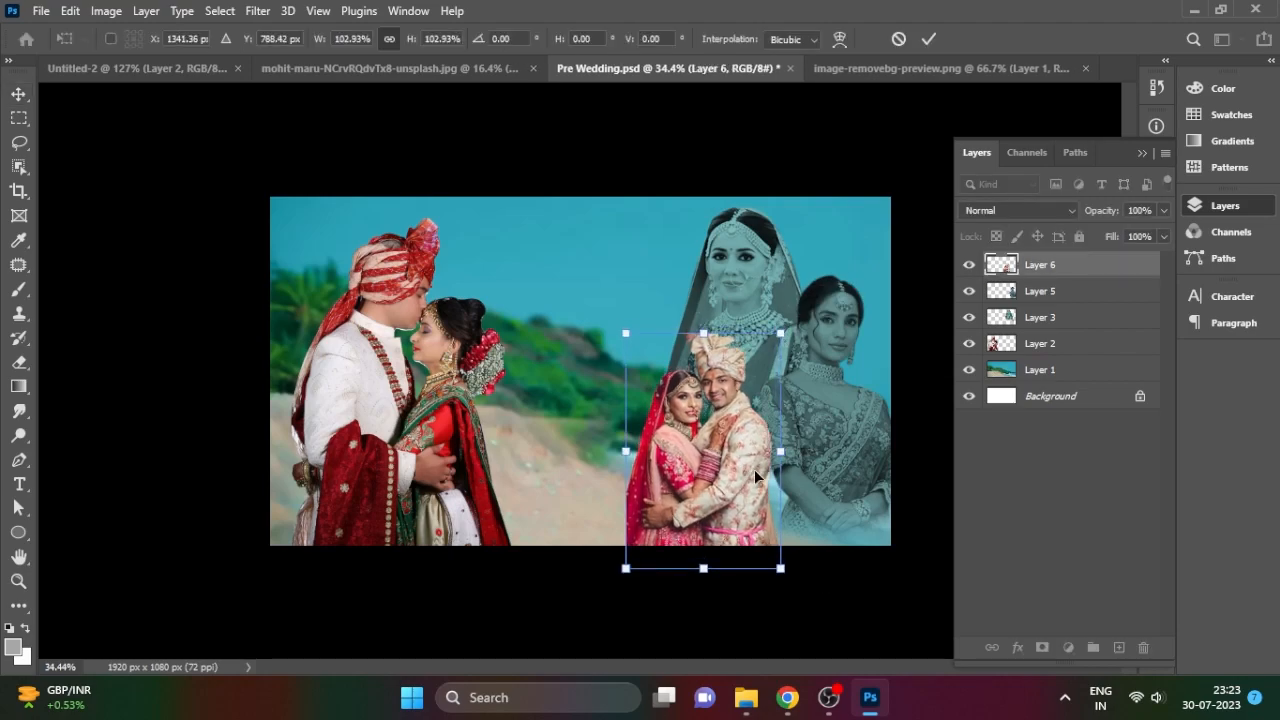
left_click_drag(781, 337, 743, 441)
key("Return")
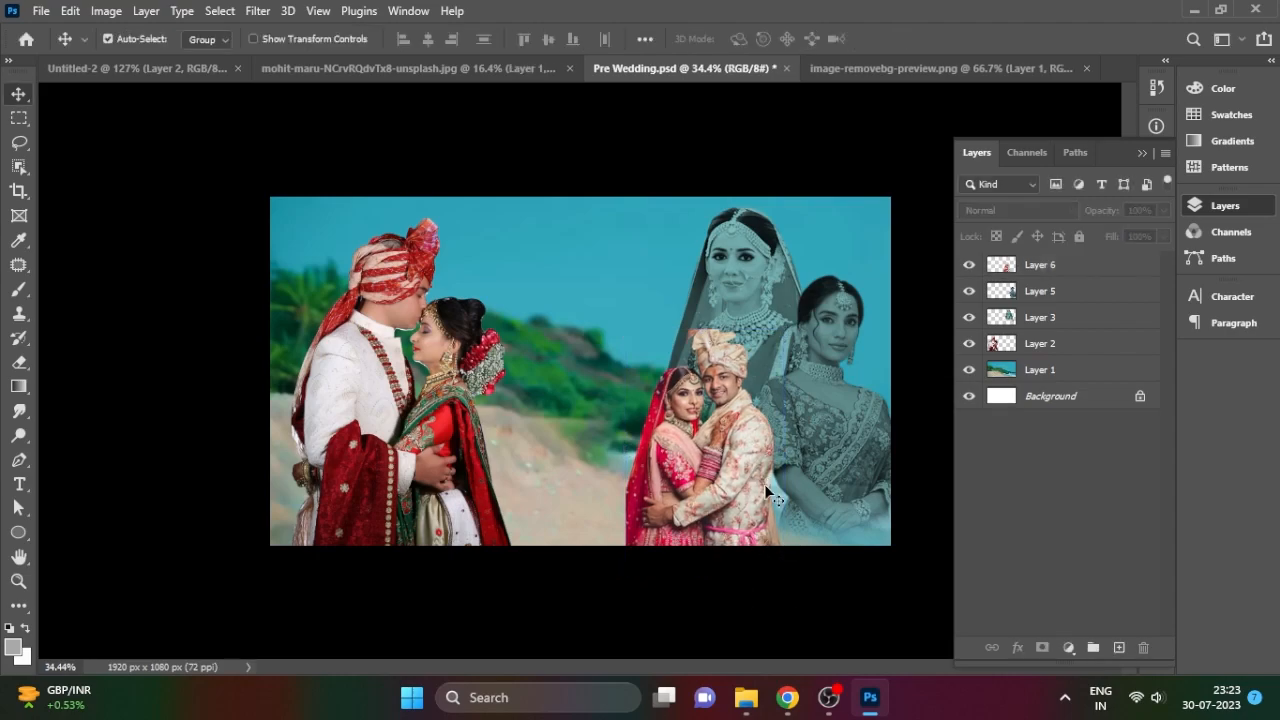
scroll(748, 537, "up", 3)
left_click_drag(776, 446, 757, 471)
scroll(940, 305, "down", 2)
key("ctrl+z")
left_click(865, 380)
key("ctrl+t")
left_click_drag(767, 267, 765, 266)
key("Return")
left_click_drag(757, 443, 754, 457)
key("ctrl+z")
- Shift the large embracing couple on Layer 2 left toward the edge of the canvas
left_click_drag(460, 467, 457, 463)
key("Left")
key("Left")
key("Left")
key("Left")
key("Left")
key("Left")
key("Left")
key("Left")
key("Left")
key("Left")
key("Left")
key("Left")
key("Left")
key("Left")
key("Left")
key("Left")
key("Left")
key("Left")
key("Left")
key("Left")
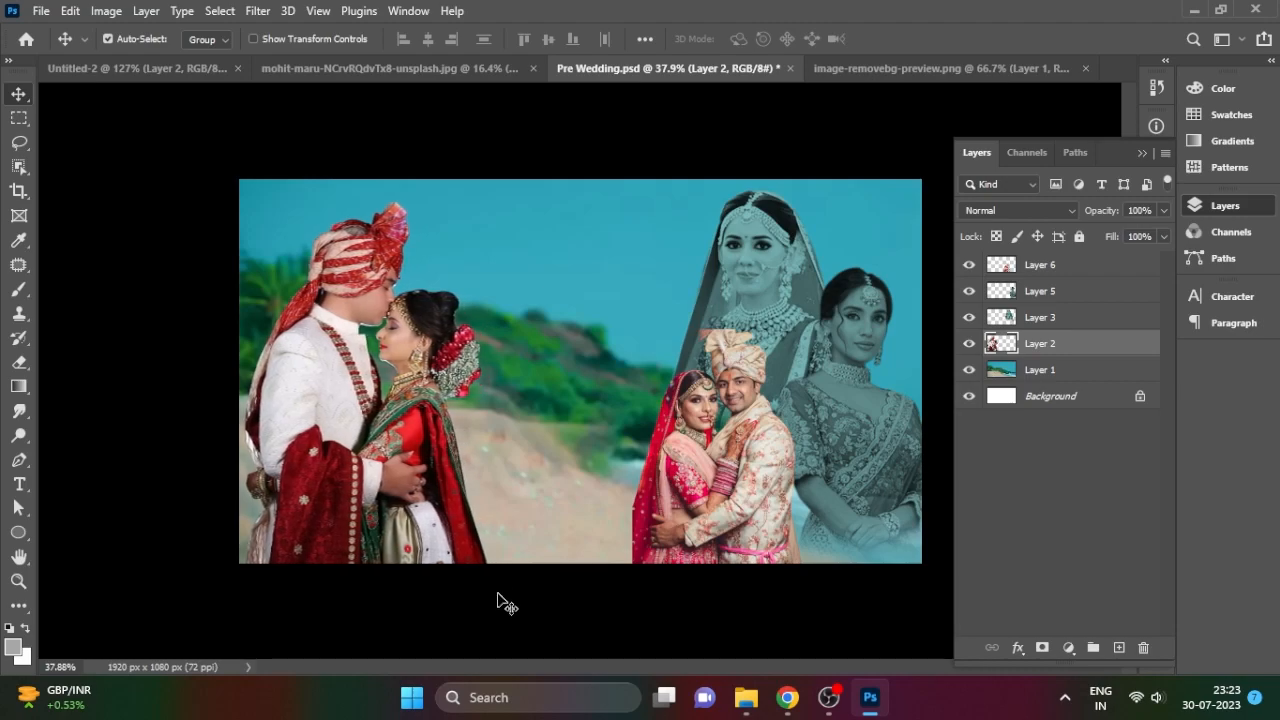
left_click(497, 594)
left_click(744, 482)
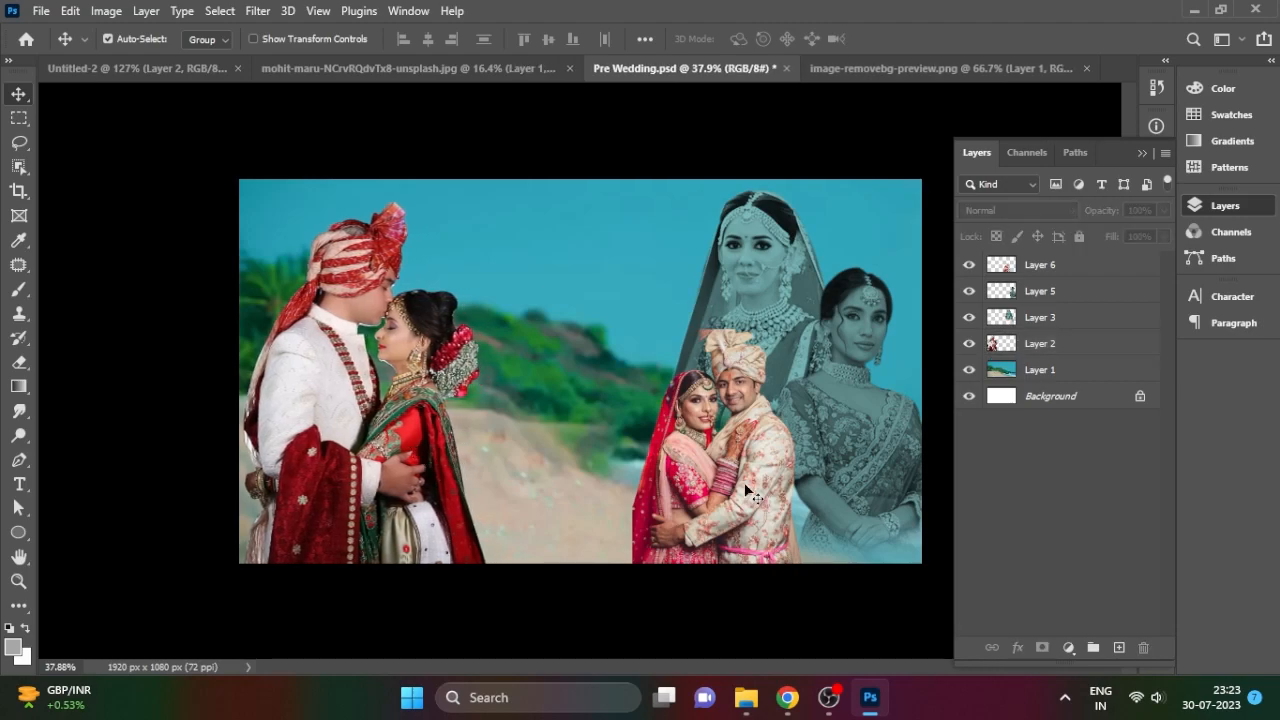
left_click(814, 419)
left_click(761, 302)
key("ctrl+t")
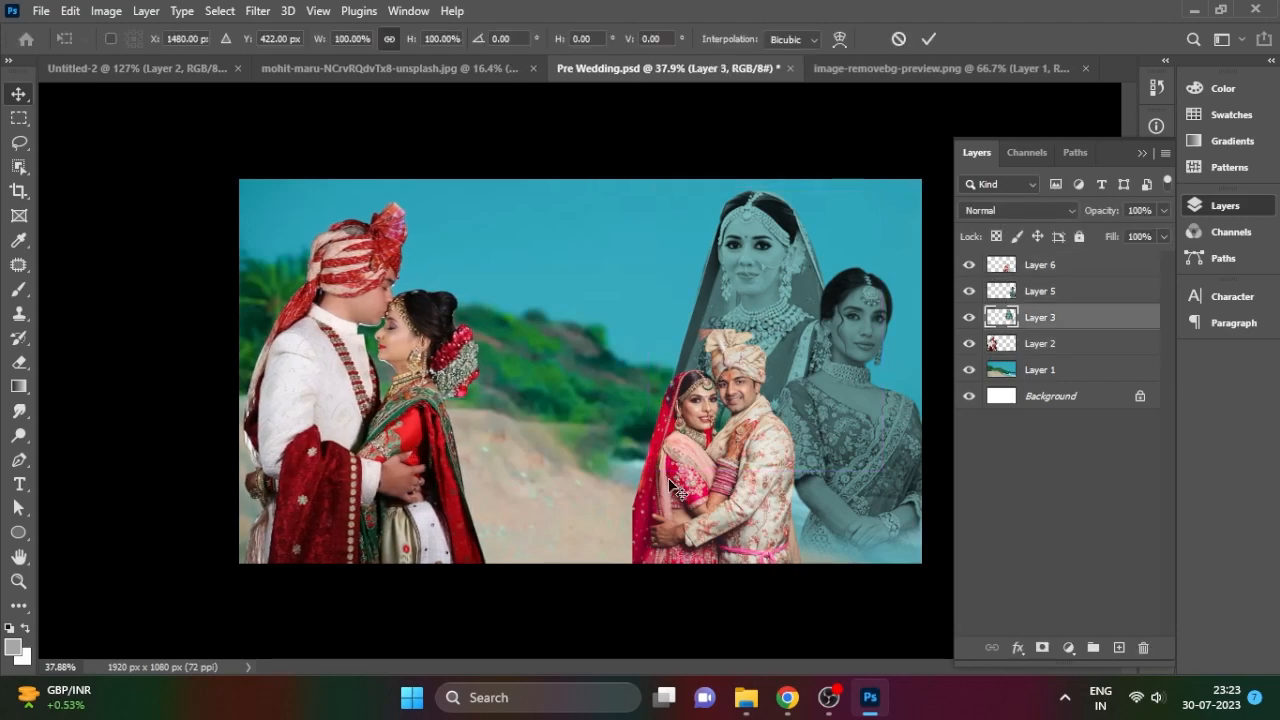
key("Return")
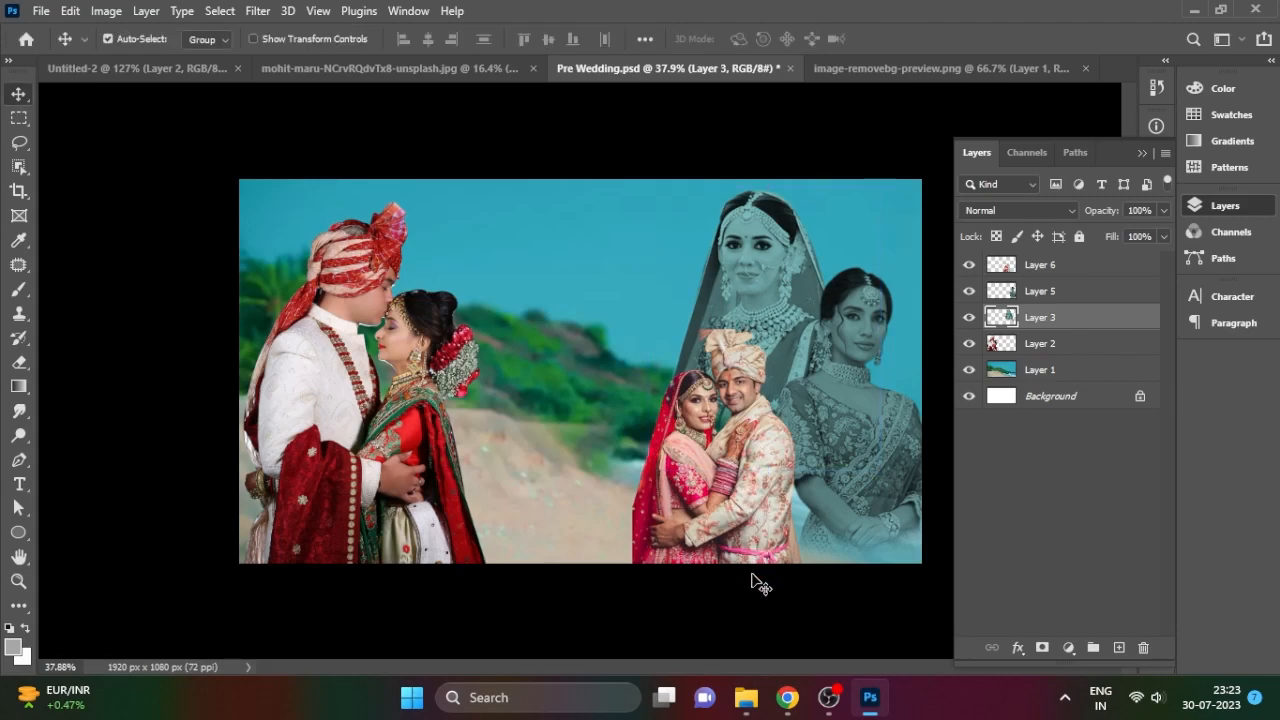
- Scale down the small couple on Layer 6 and keep them standing on the canvas's lower edge
left_click(758, 486)
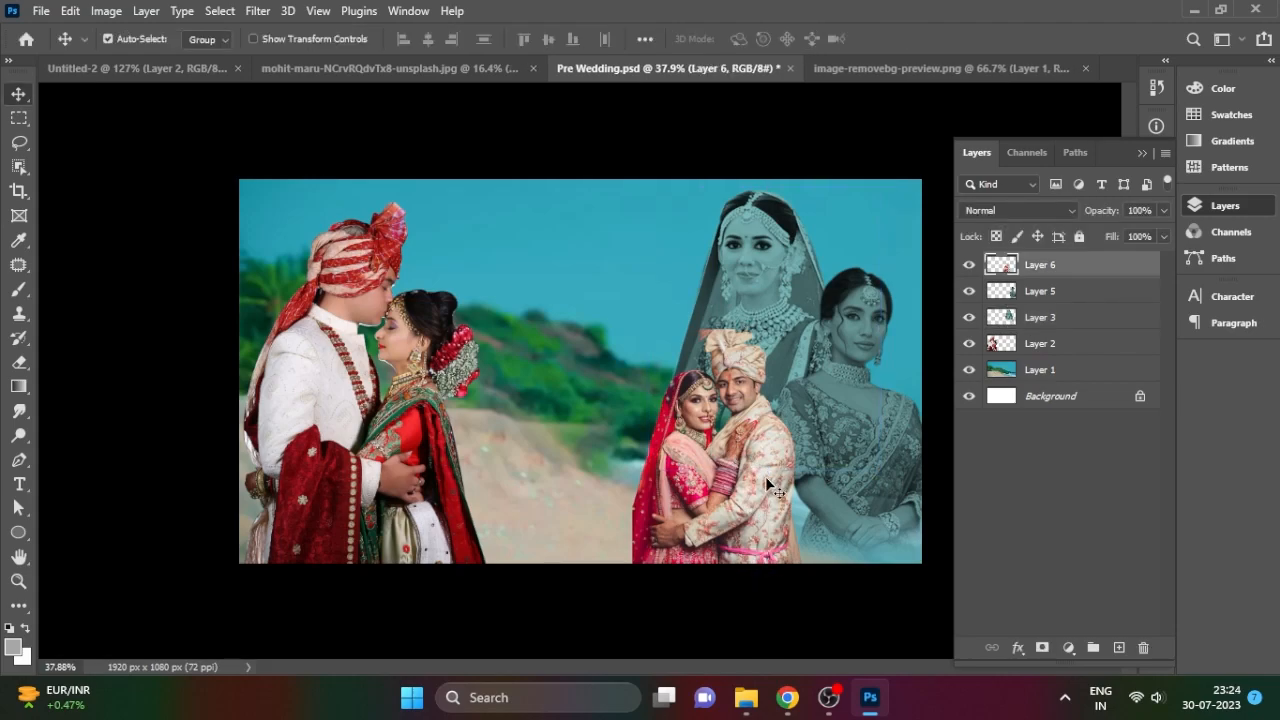
key("ctrl+t")
left_click_drag(631, 323, 650, 360)
left_click_drag(766, 493, 762, 485)
key("Return")
- Move the veiled bride on Layer 3 slightly down and erase her lower edge beside the small couple
left_click(769, 311)
left_click_drag(780, 268, 787, 283)
key("e")
left_click_drag(675, 425, 645, 430)
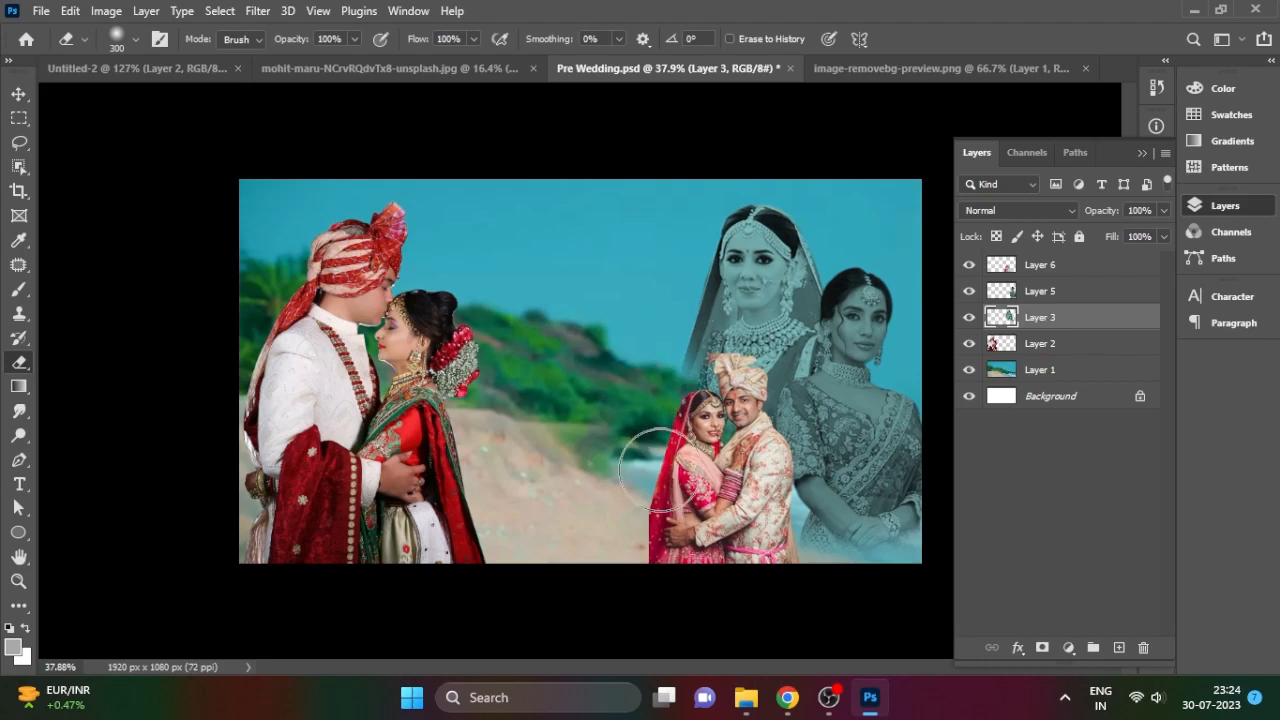
- Open the pngegg (1) sun flare from Downloads and place it in the Pre Wedding composite's upper-left corner
left_click(24, 99)
left_click(815, 410)
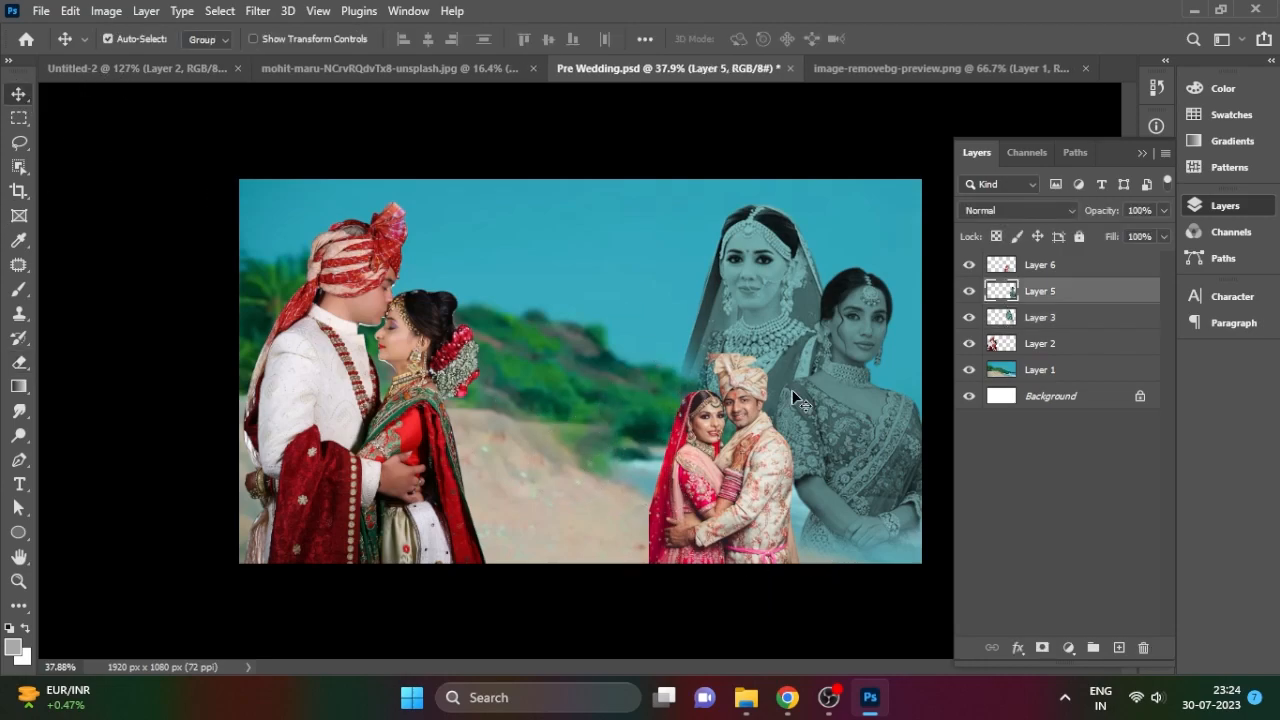
key("ctrl+o")
left_click(443, 294)
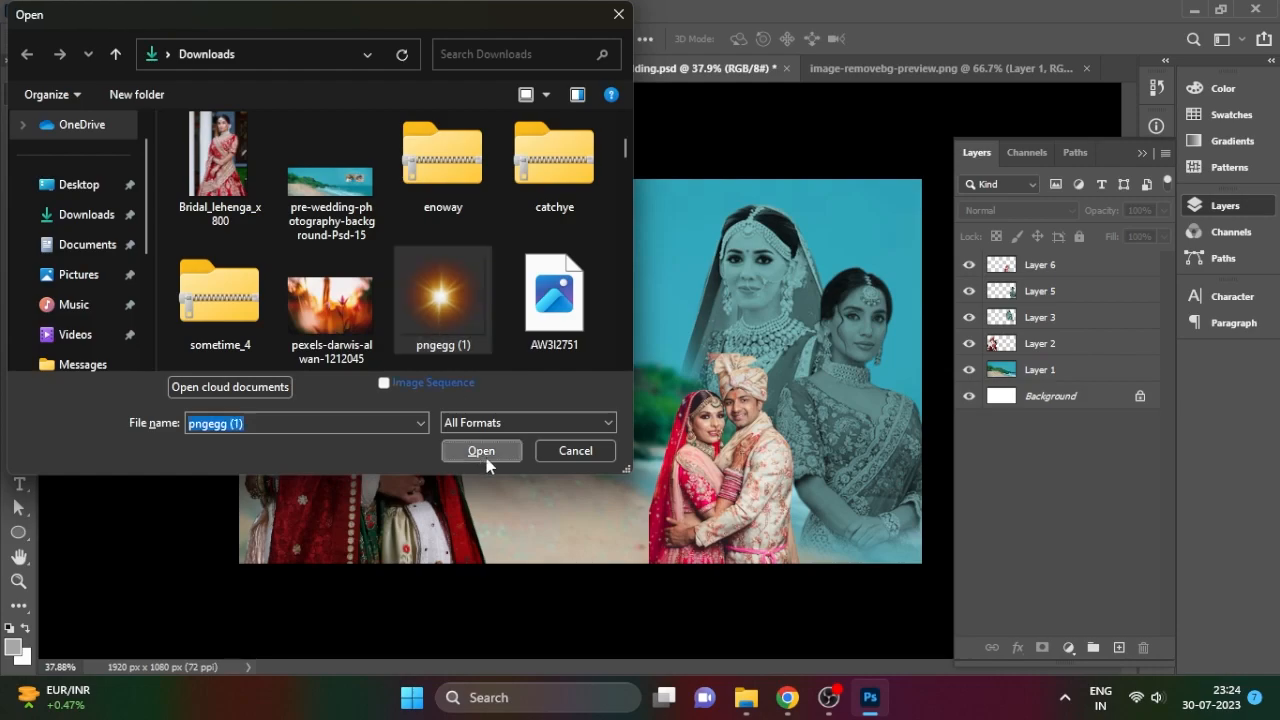
left_click(483, 451)
left_click_drag(662, 312, 750, 76)
left_click_drag(527, 67, 268, 195)
- Set the sun flare's blend mode to Screen and adjust its position above the large couple
left_click(1018, 210)
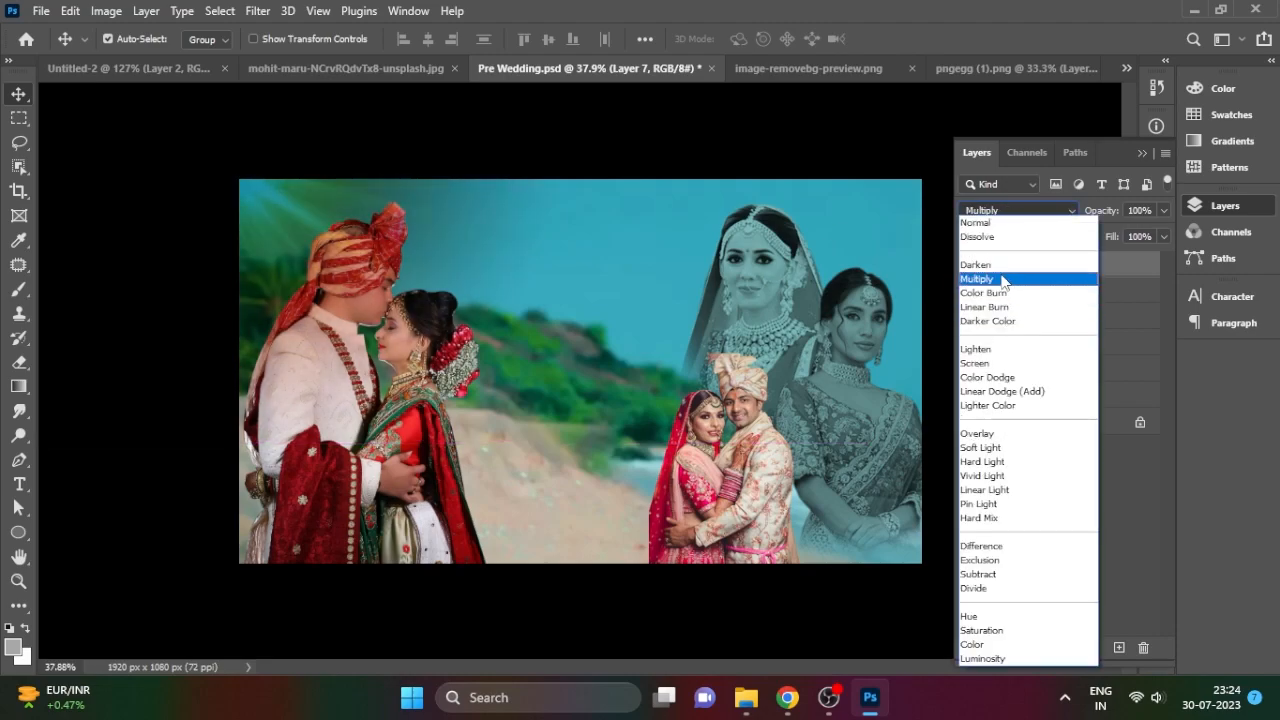
left_click(985, 363)
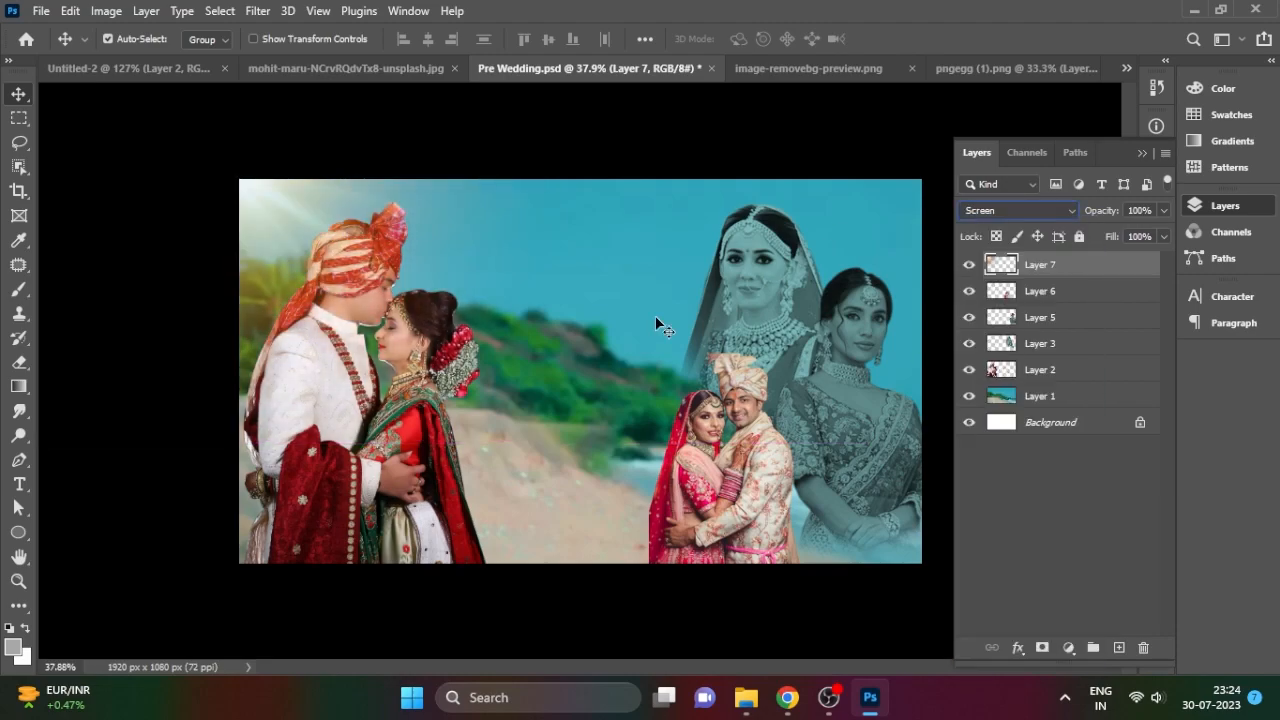
left_click_drag(272, 220, 298, 237)
key("e")
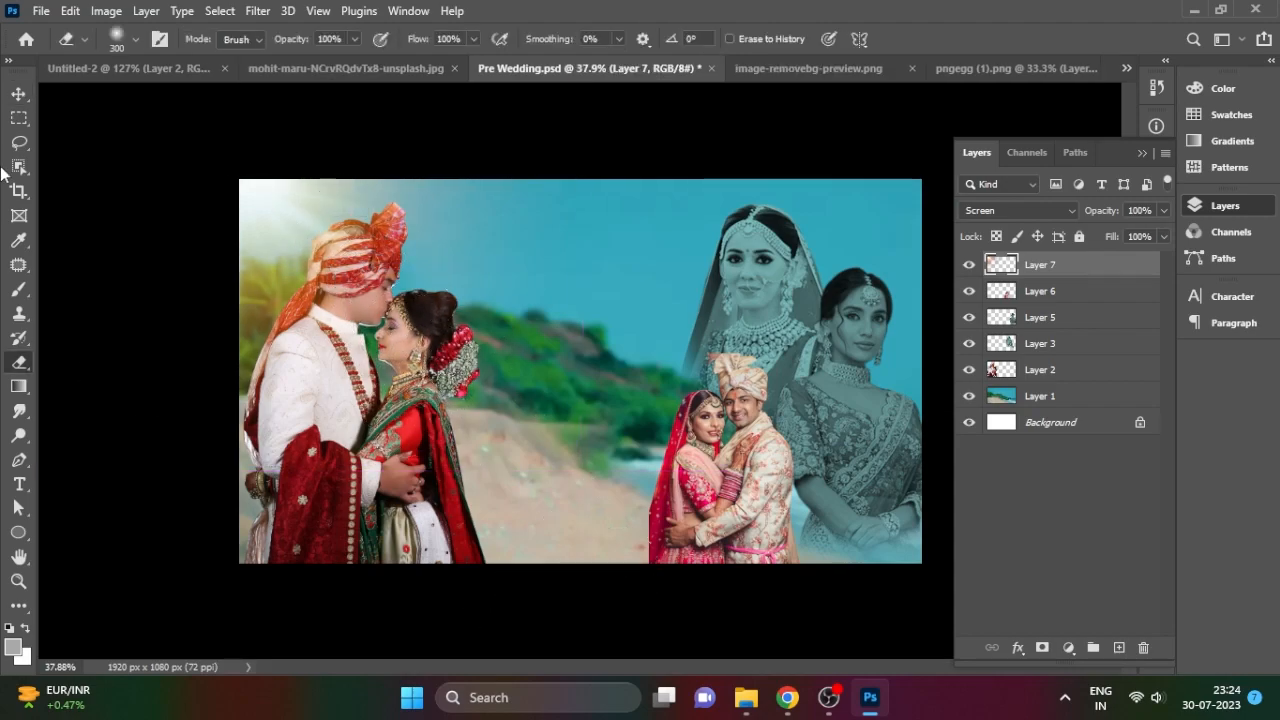
- Duplicate the sun flare and place the copy over the brides near the canvas's upper-right corner
left_click(20, 95)
left_click(165, 158)
mouse_move(249, 194)
left_mouse_down()
mouse_move(835, 300)
mouse_move(771, 320)
mouse_move(857, 251)
mouse_move(841, 242)
mouse_move(833, 253)
left_mouse_up()
- Switch the brush to Hard Round at a size of 187 px
left_click(218, 260)
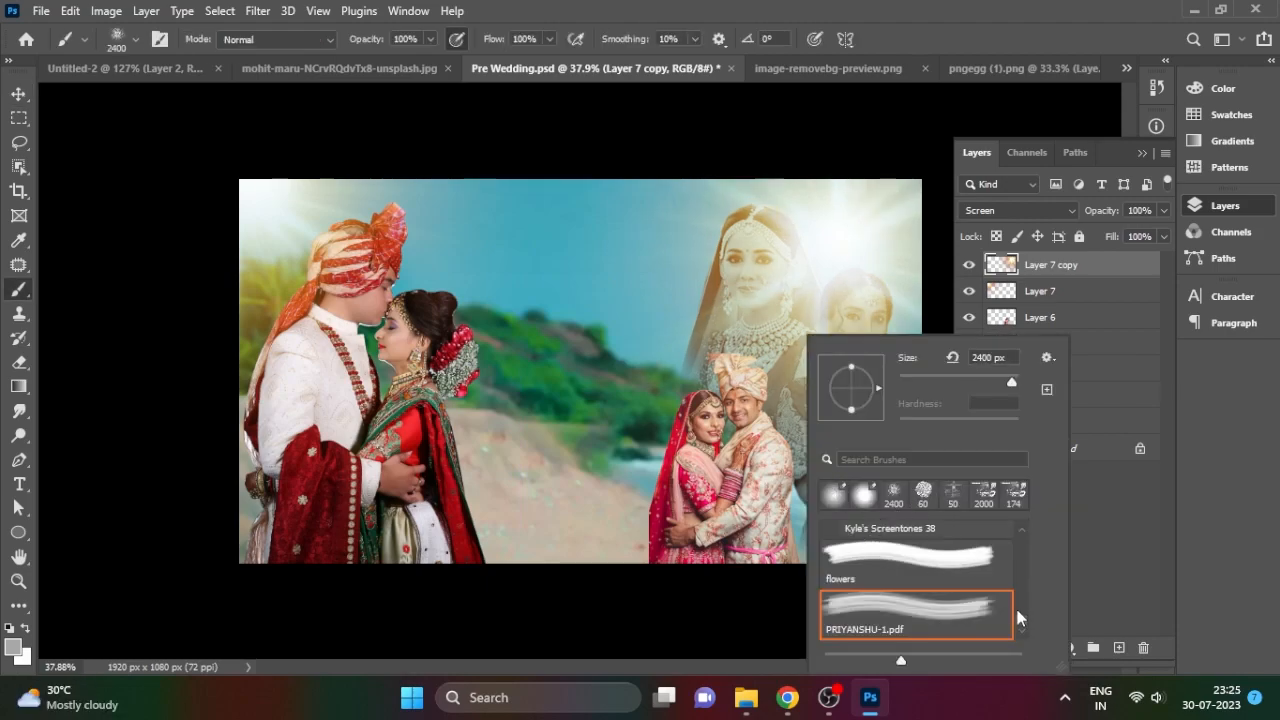
left_click_drag(1015, 605, 1019, 517)
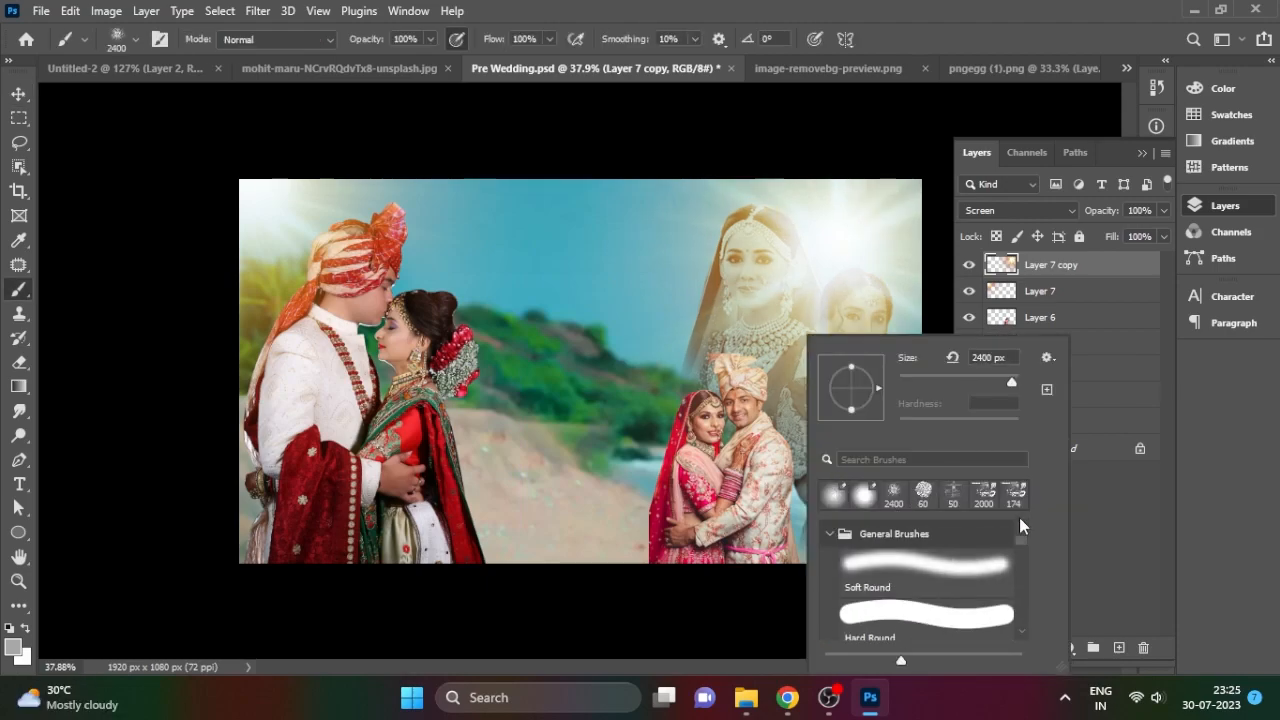
left_click(953, 607)
left_click_drag(1011, 383, 961, 384)
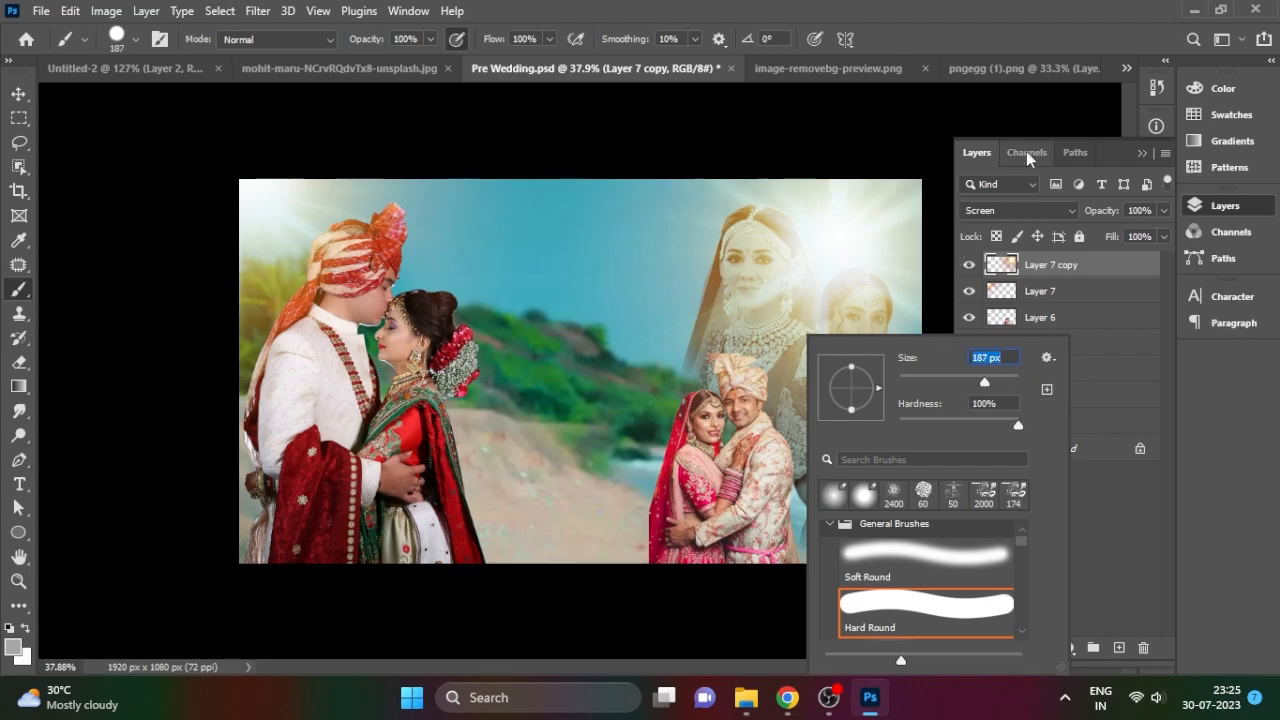
left_click(1123, 154)
- Add a layer mask to the duplicated flare and try painting out the glare over the brides
left_click(1042, 648)
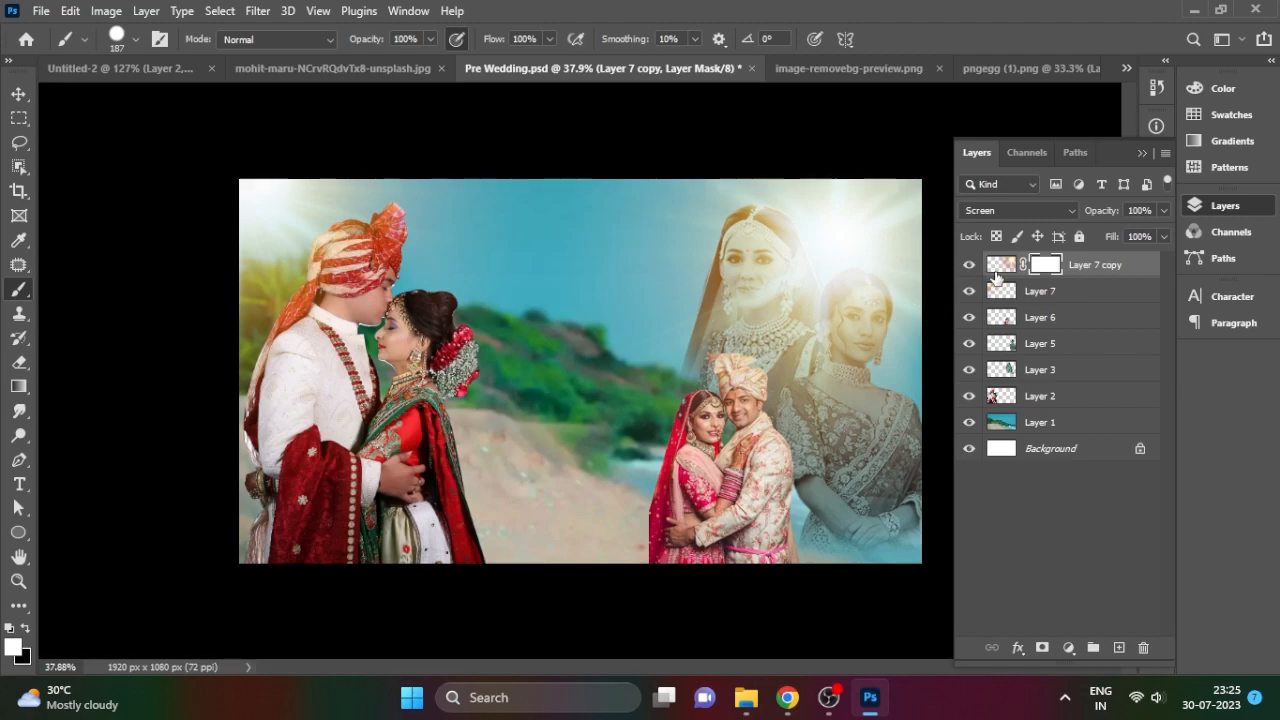
left_click_drag(831, 288, 814, 304)
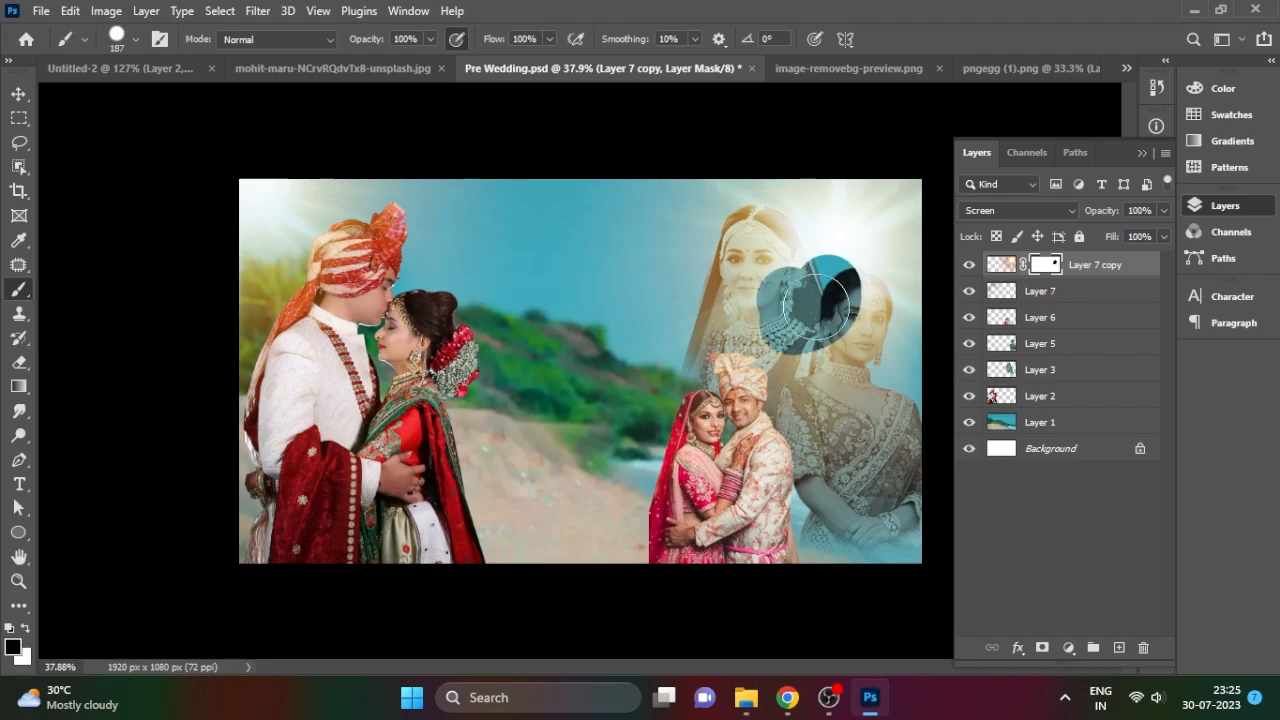
key("ctrl+z")
right_click(825, 296)
left_click_drag(766, 342, 764, 382)
key("ctrl+z")
- Enlarge the brush to 400 px and mask the duplicated flare off both brides and the small couple
key("]")
key("]")
key("]")
key("]")
mouse_move(744, 285)
left_mouse_down()
mouse_move(733, 427)
mouse_move(786, 482)
mouse_move(816, 477)
mouse_move(773, 376)
mouse_move(773, 410)
mouse_move(733, 250)
mouse_move(731, 464)
mouse_move(798, 284)
mouse_move(681, 234)
mouse_move(702, 496)
left_mouse_up()
mouse_move(858, 180)
left_mouse_down()
mouse_move(829, 157)
mouse_move(815, 265)
mouse_move(830, 290)
mouse_move(842, 205)
left_mouse_up()
- Enlarge the masked flare copy and move it up toward the canvas's upper-right corner
left_click(18, 93)
key("ctrl+t")
left_click_drag(450, 431, 315, 556)
left_click_drag(776, 292, 826, 209)
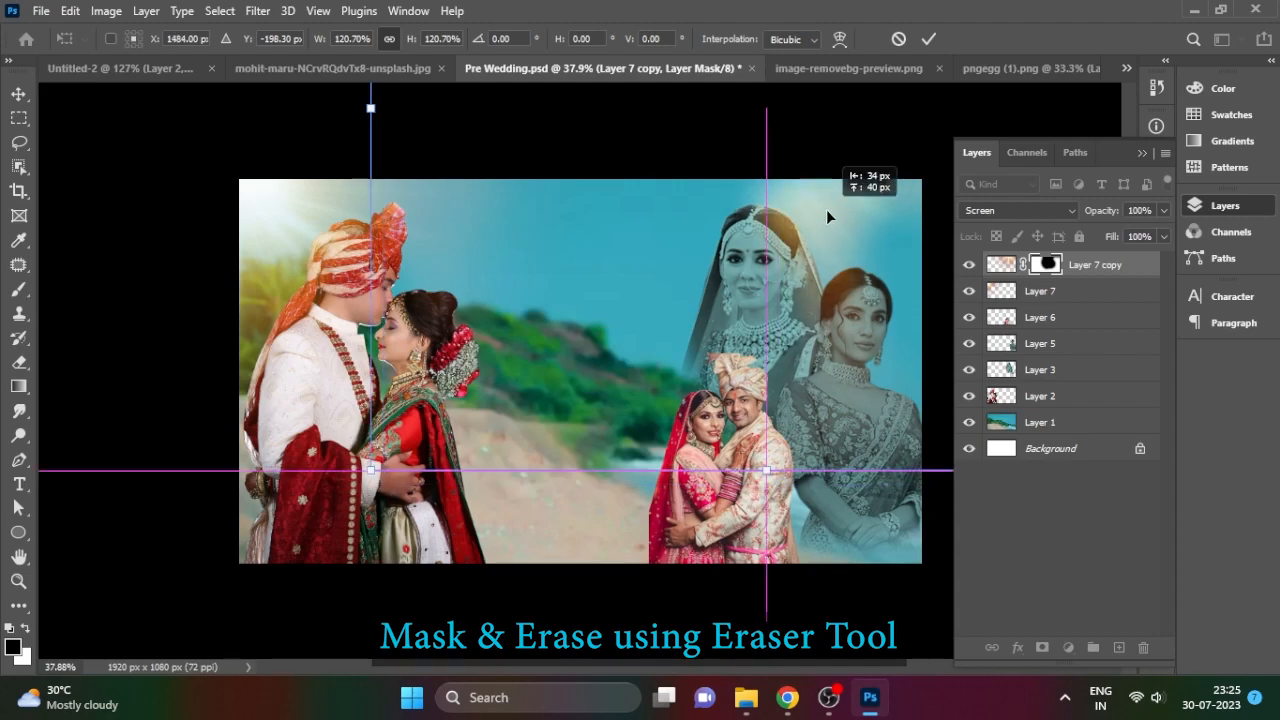
key("ctrl+minus")
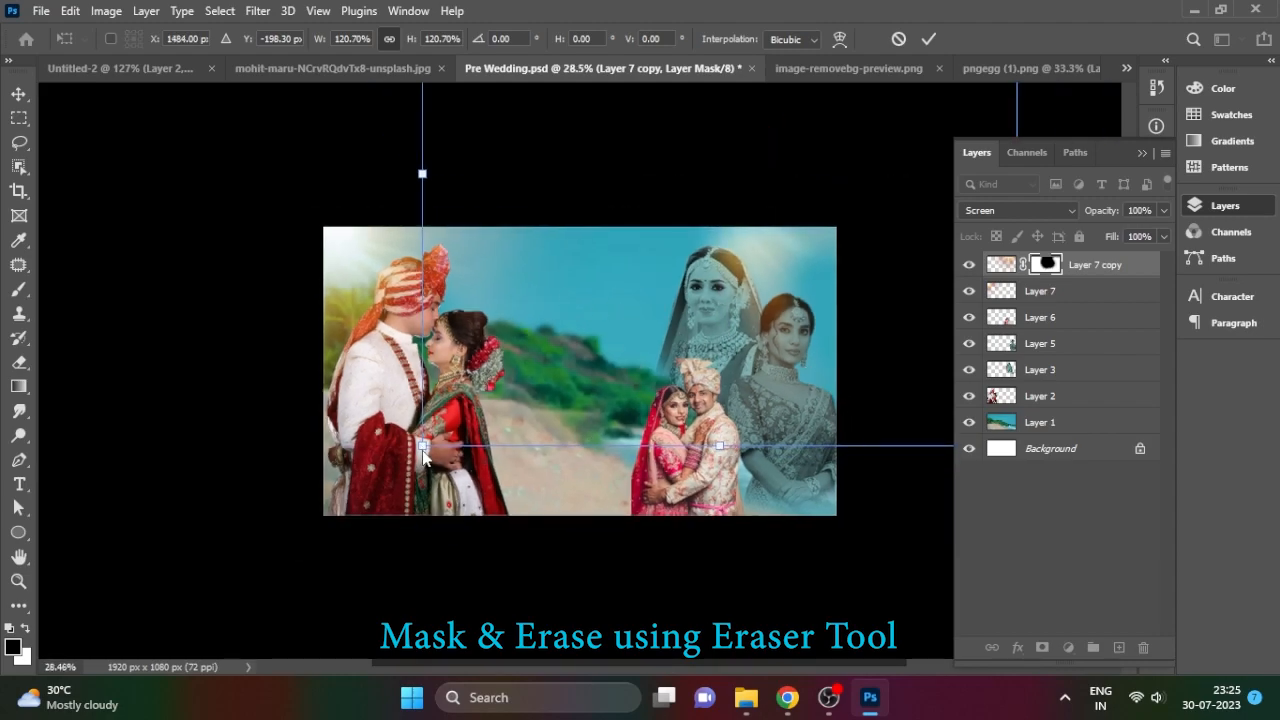
left_click_drag(422, 445, 346, 516)
left_click_drag(720, 298, 769, 262)
key("ctrl+0")
key("Return")
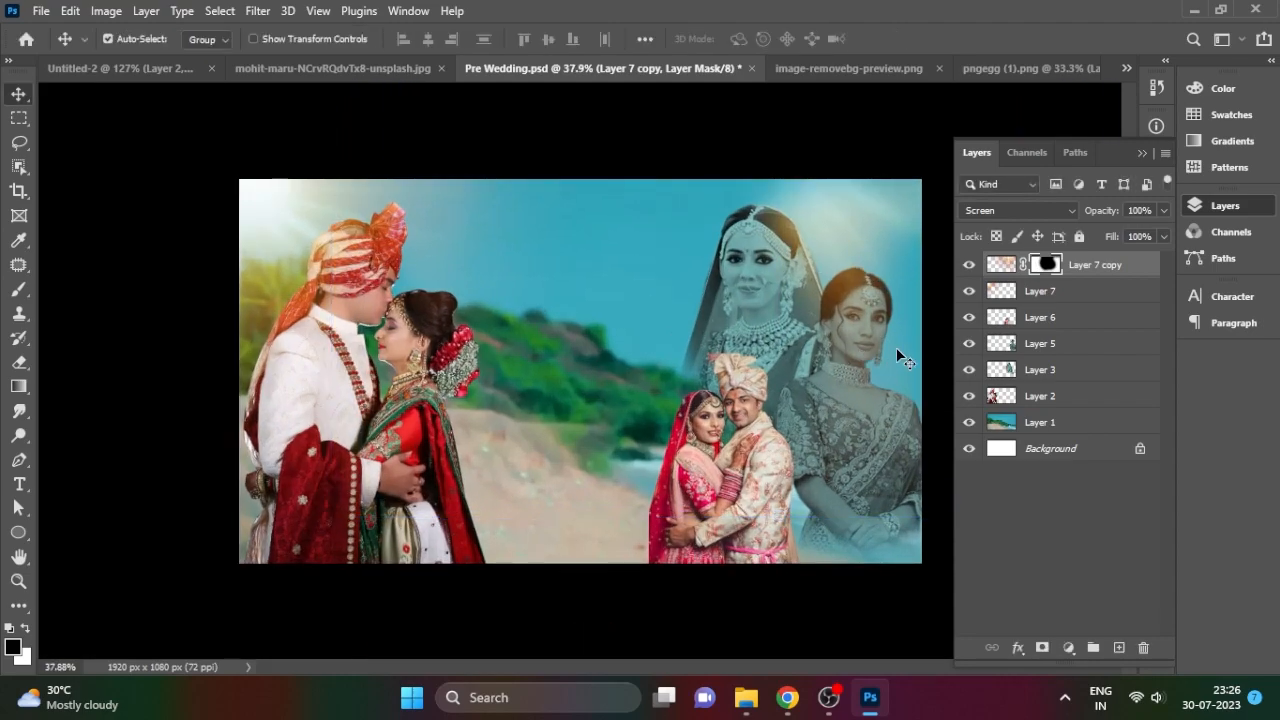
- Refine the flare copy's mask, restoring glow above the brides and hiding its spill over their bodies
key("b")
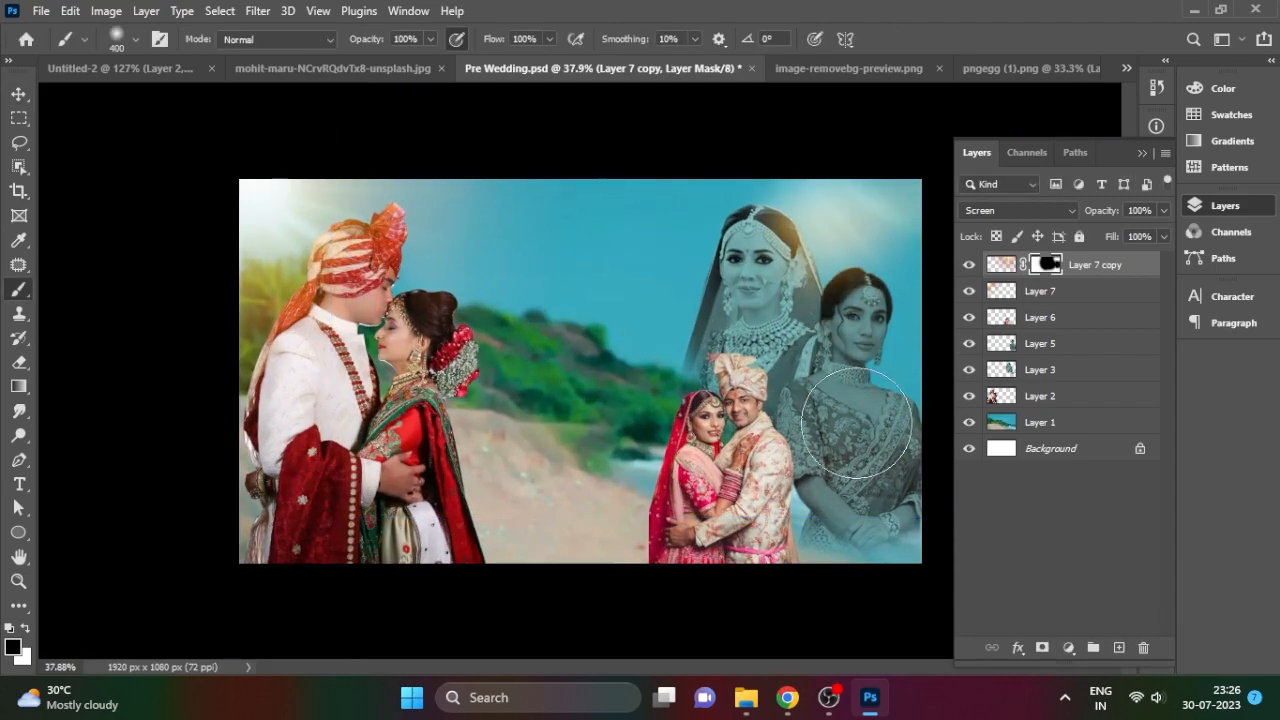
key("x")
left_click(816, 248)
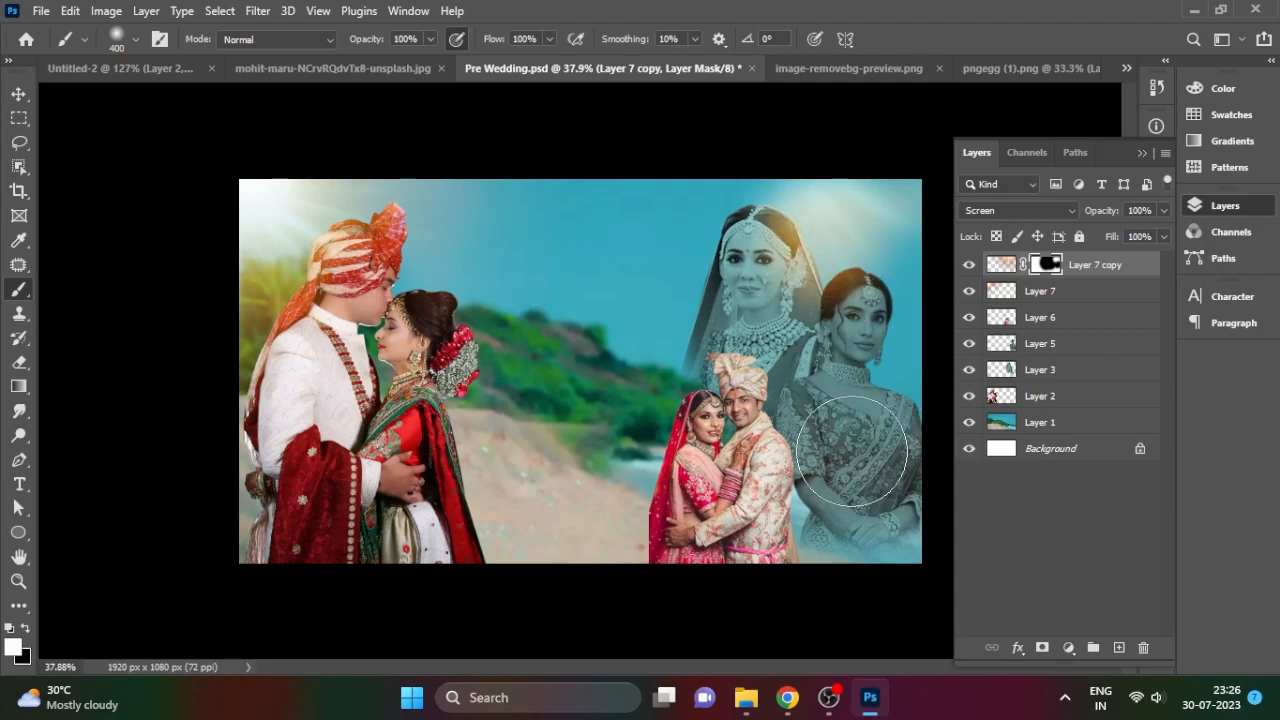
key("x")
mouse_move(800, 370)
left_mouse_down()
mouse_move(714, 286)
mouse_move(727, 363)
left_mouse_up()
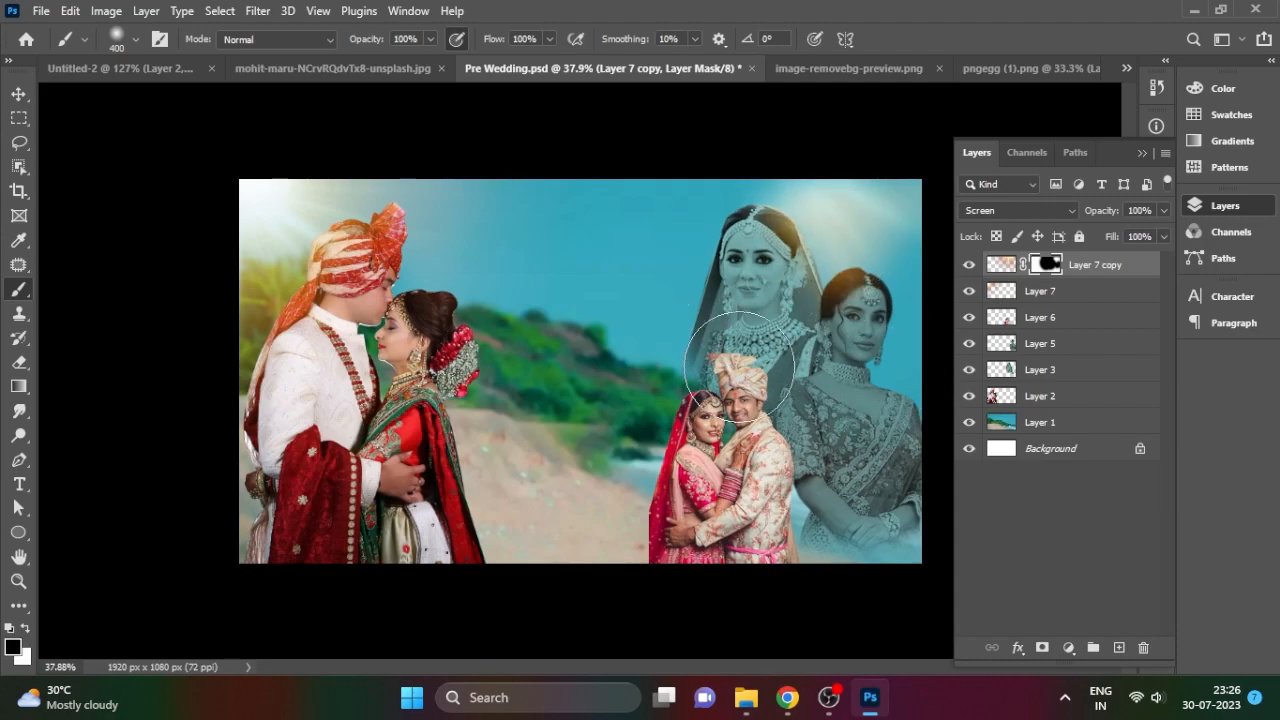
- Reposition the flare copy at the canvas's upper edge and repaint its mask around the veiled bride's head
left_click(19, 95)
key("b")
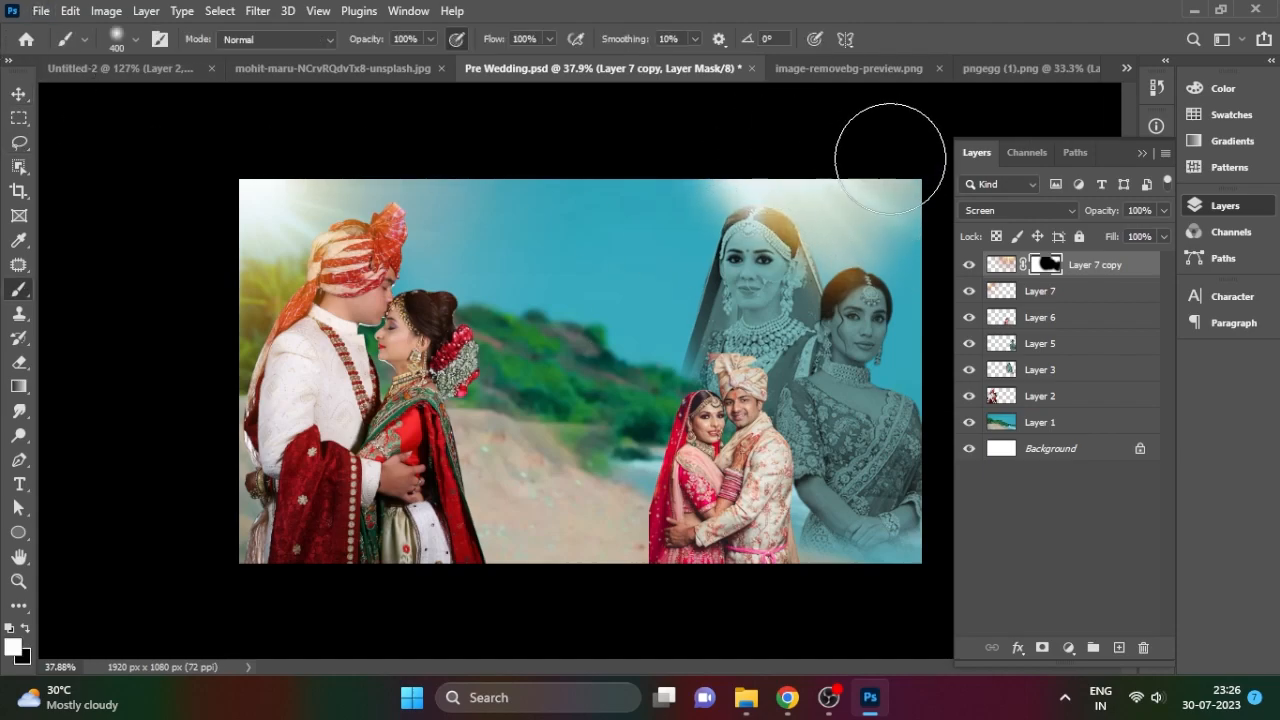
key("x")
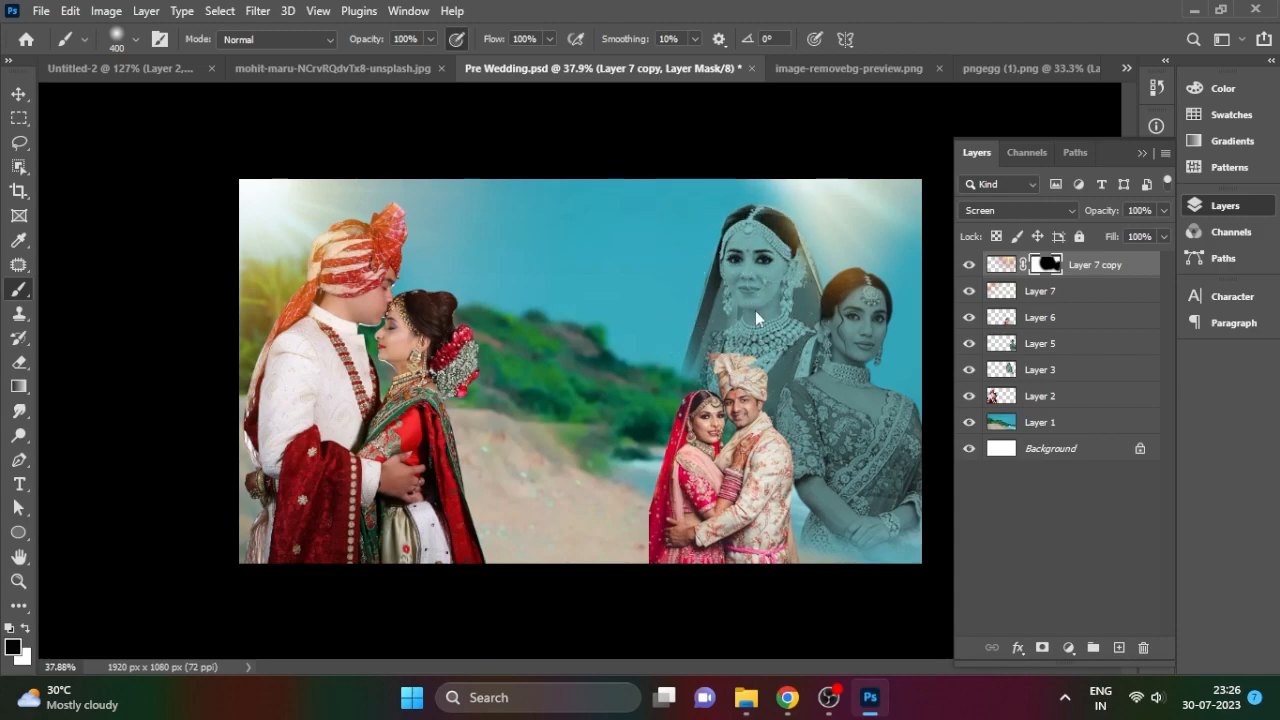
key("x")
mouse_move(732, 220)
left_mouse_down()
mouse_move(818, 180)
mouse_move(935, 250)
left_mouse_up()
key("x")
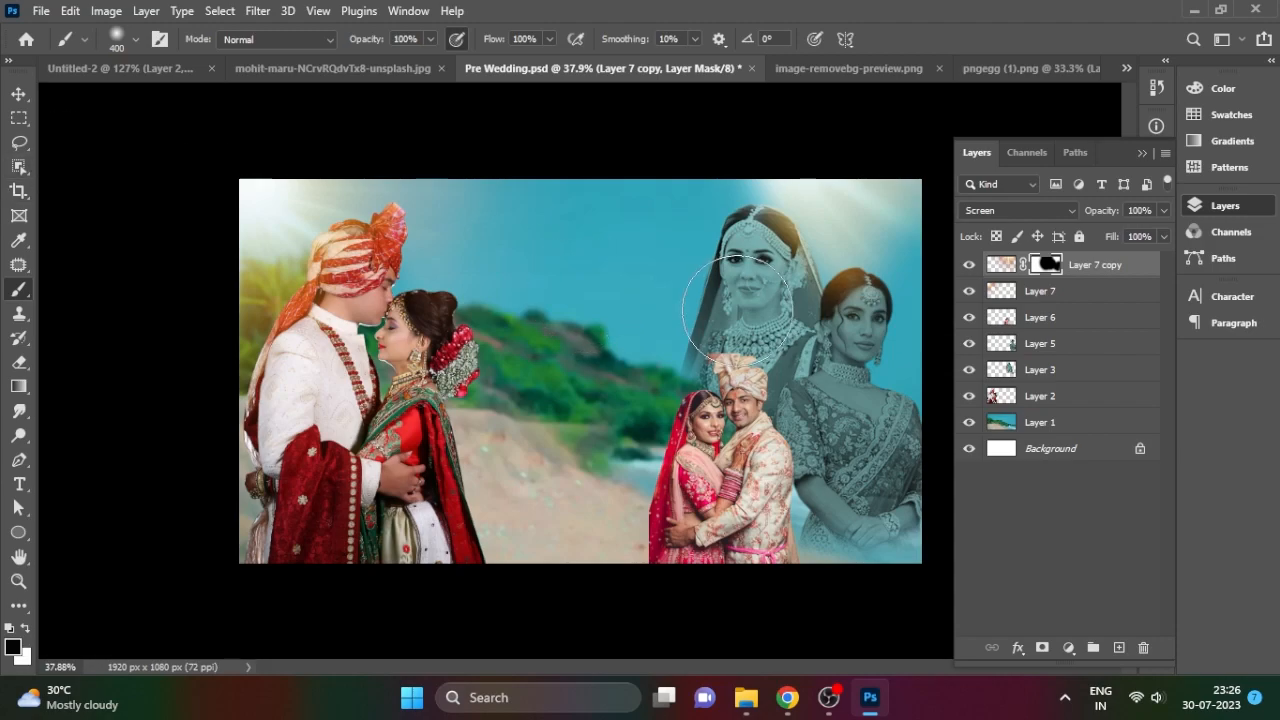
- Scale the flare copy to 138.56% and reposition it over the canvas's upper-right corner
key("v")
left_click(719, 158)
left_click(901, 205)
key("ctrl+t")
scroll(443, 180, "down", 7)
left_click_drag(912, 238, 1088, 240)
left_click_drag(719, 308, 631, 290)
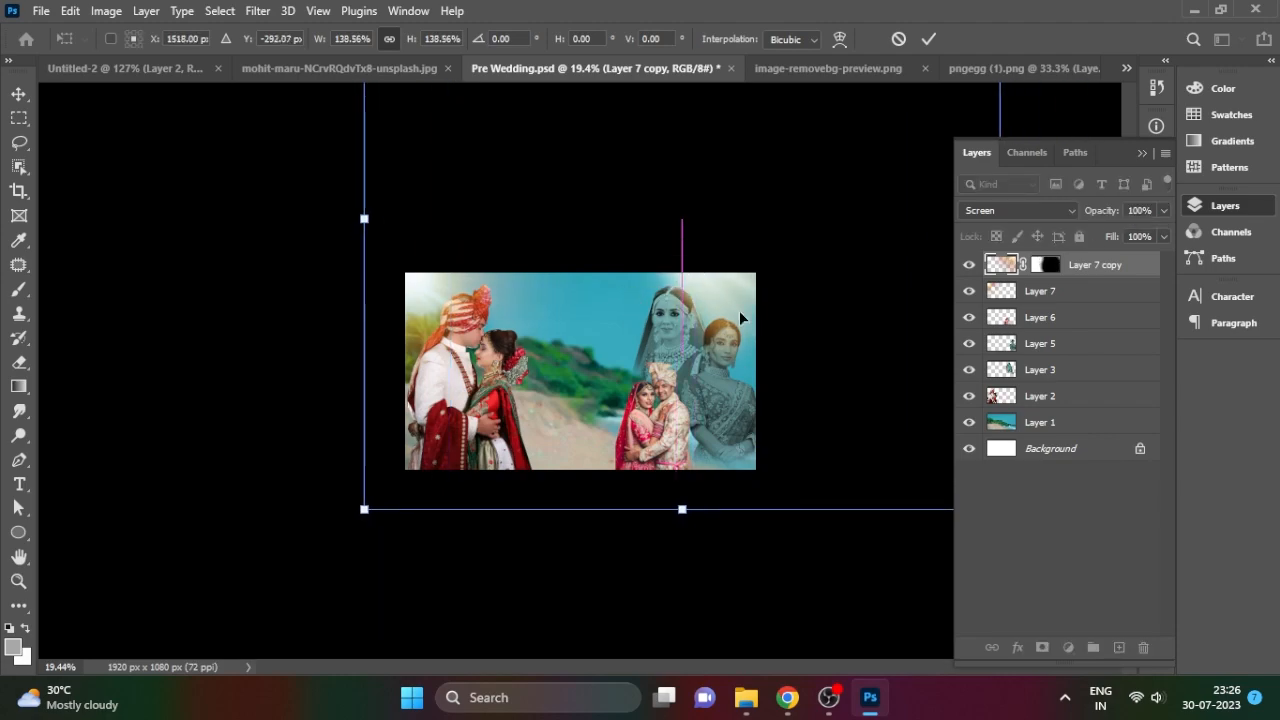
key("Return")
key("ctrl+0")
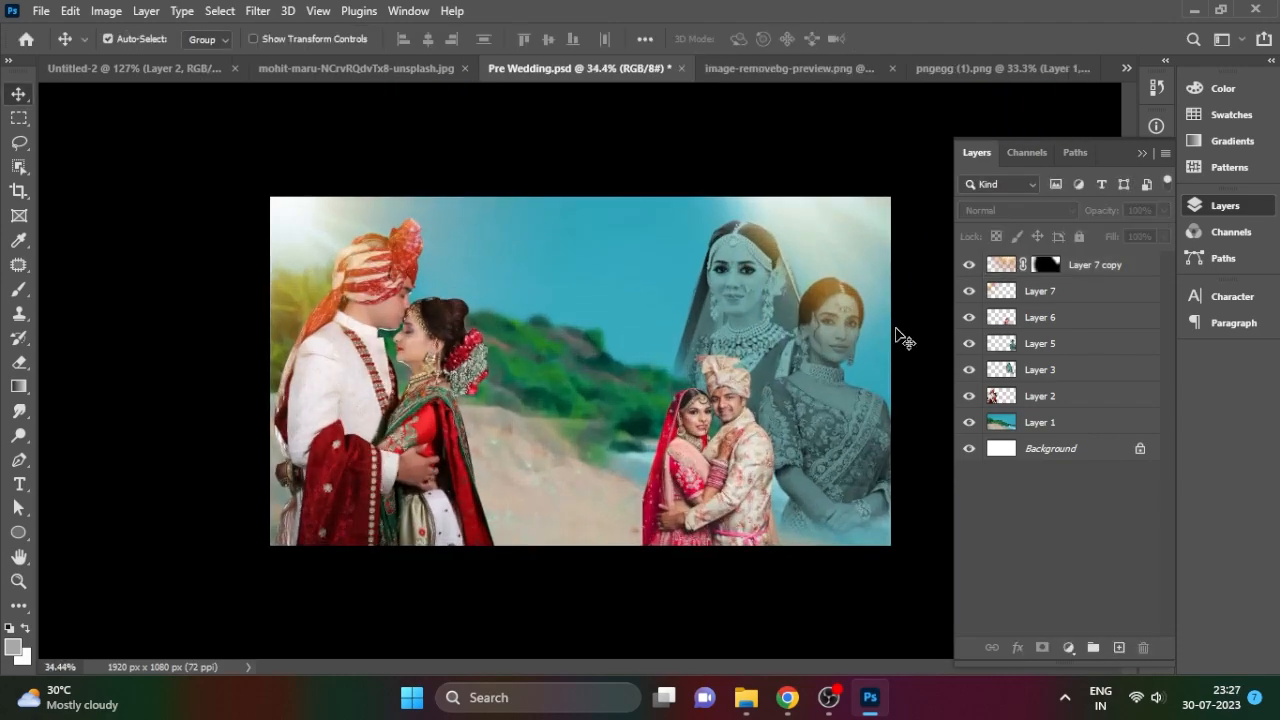
- Mask the flare copy's warm glare off the unveiled bride's face and body with a 250 px brush
key("c")
key("b")
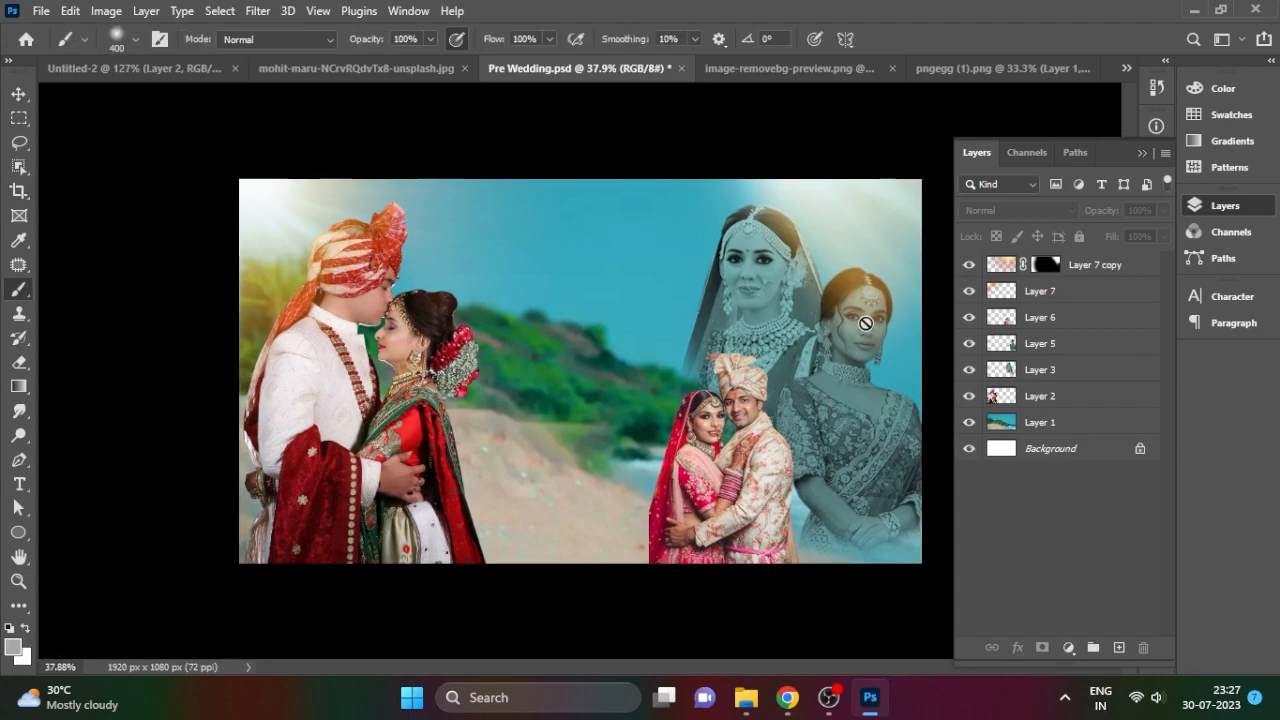
left_click(1050, 268)
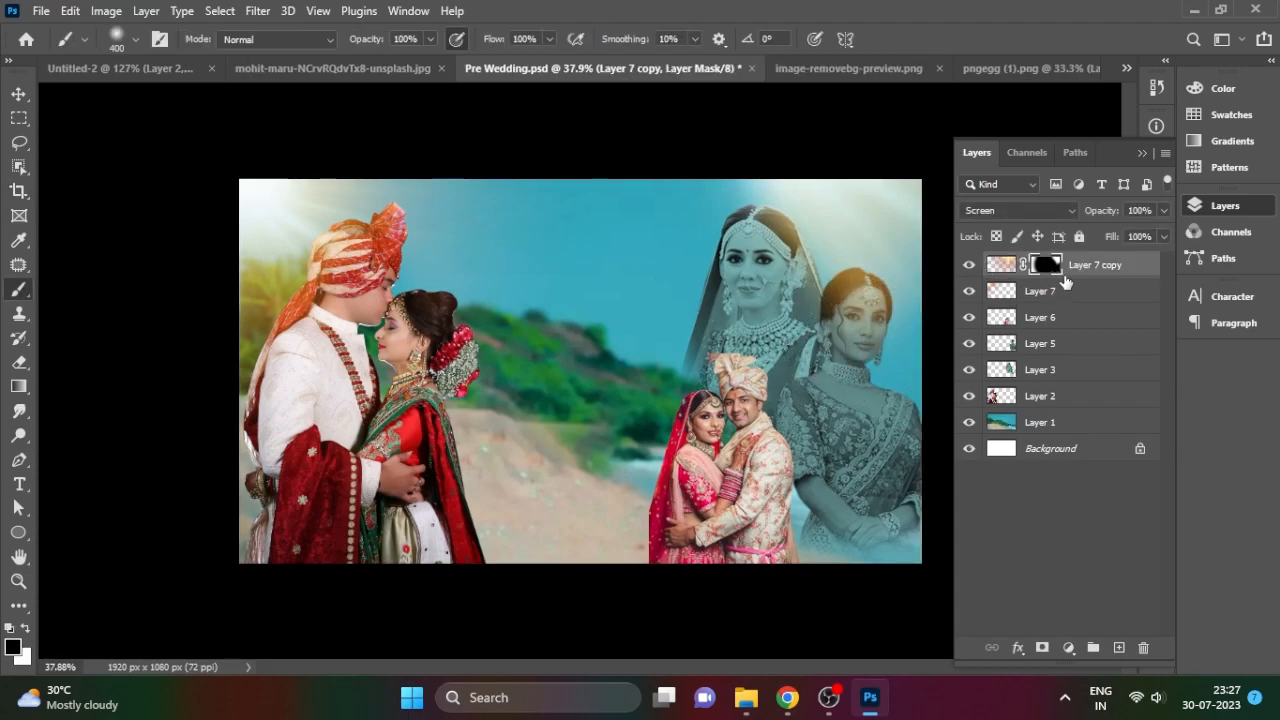
key("bracketleft")
key("bracketleft")
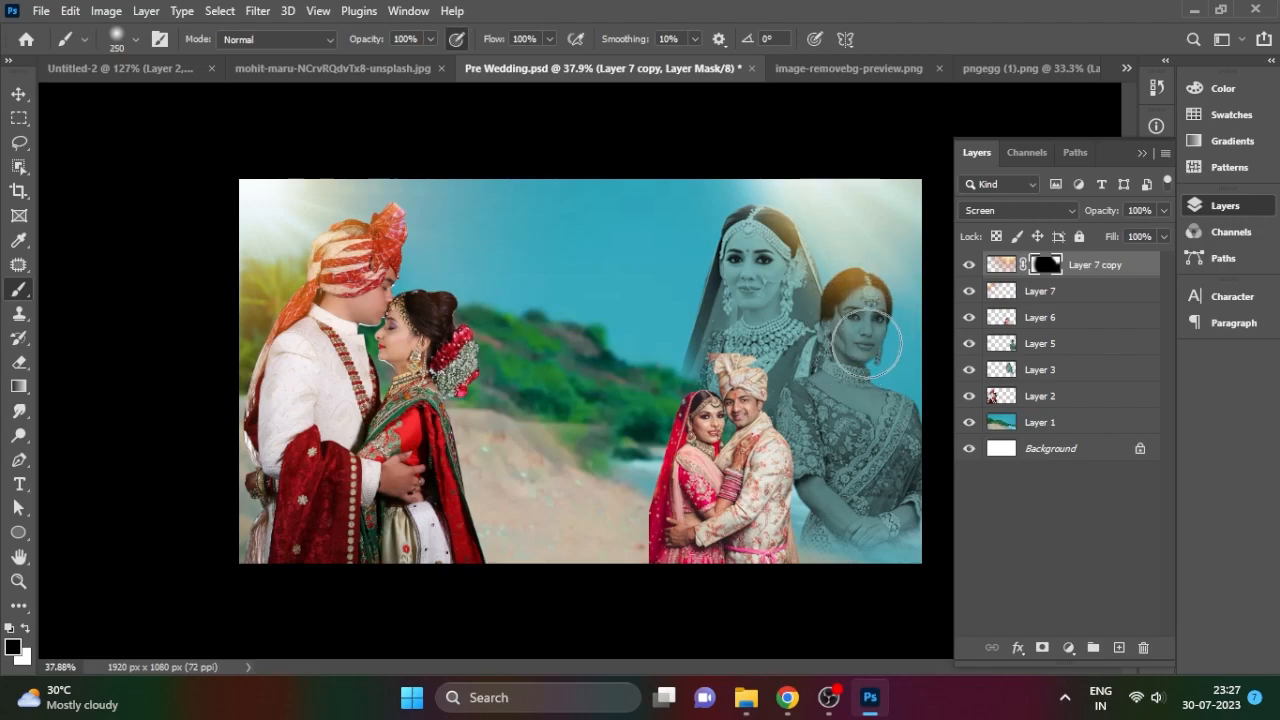
mouse_move(762, 307)
left_mouse_down()
mouse_move(784, 368)
mouse_move(870, 433)
left_mouse_up()
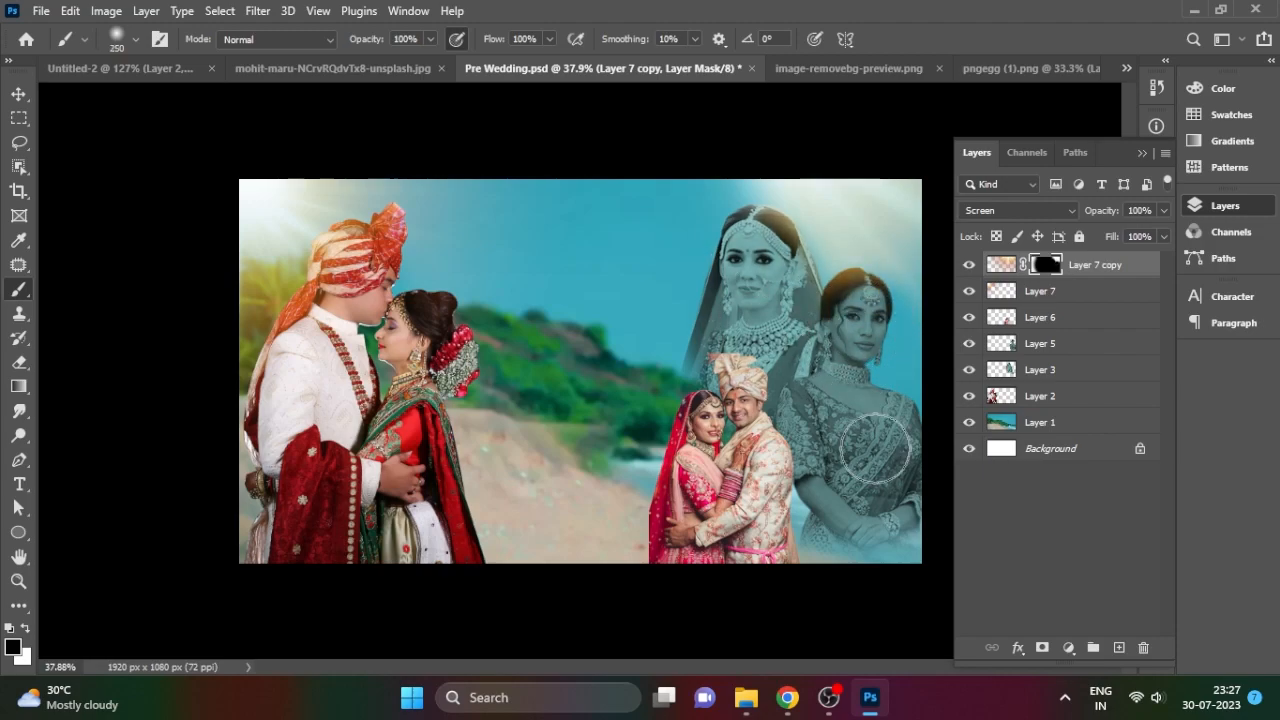
key("ctrl+t")
key("Escape")
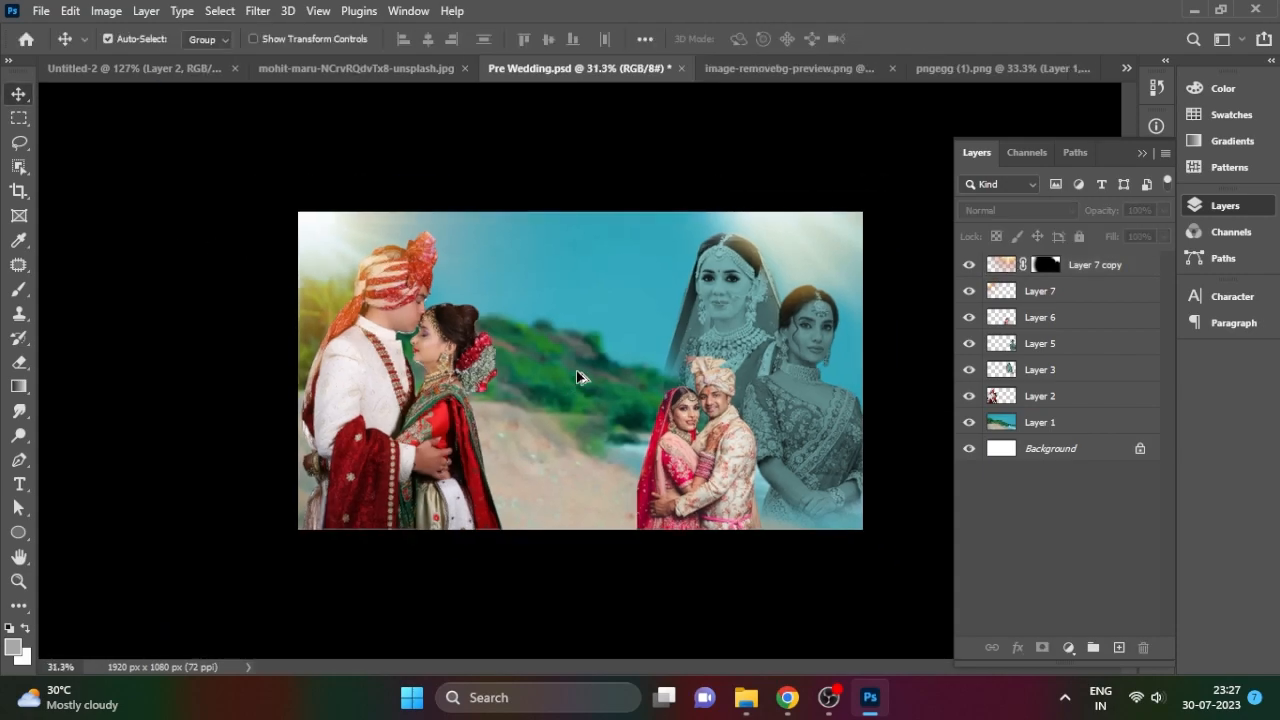
- Nudge the veiled bride's faded portrait slightly rightward and downward, closer to the unveiled bride
left_click(728, 472)
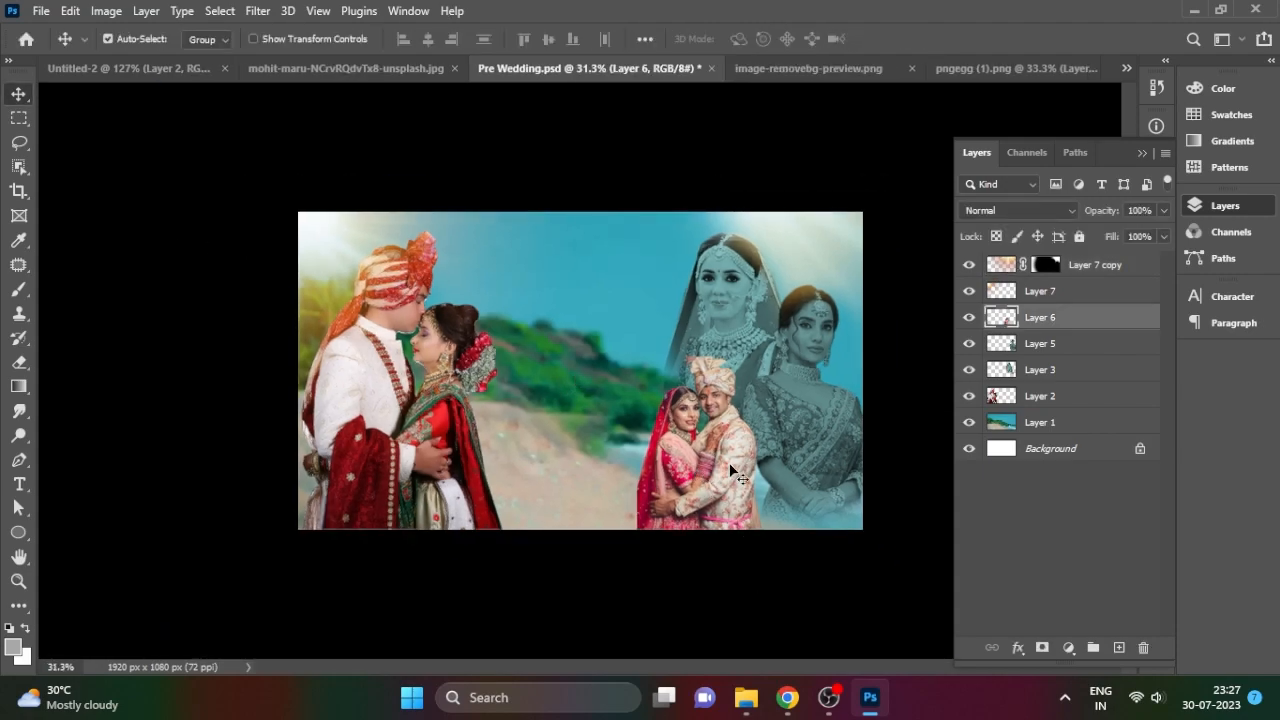
left_click(762, 560)
left_click(728, 480)
left_click(804, 442)
left_click(745, 323)
key("shift+Right")
key("shift+Right")
key("shift+Right")
key("shift+Right")
key("shift+Right")
key("shift+Right")
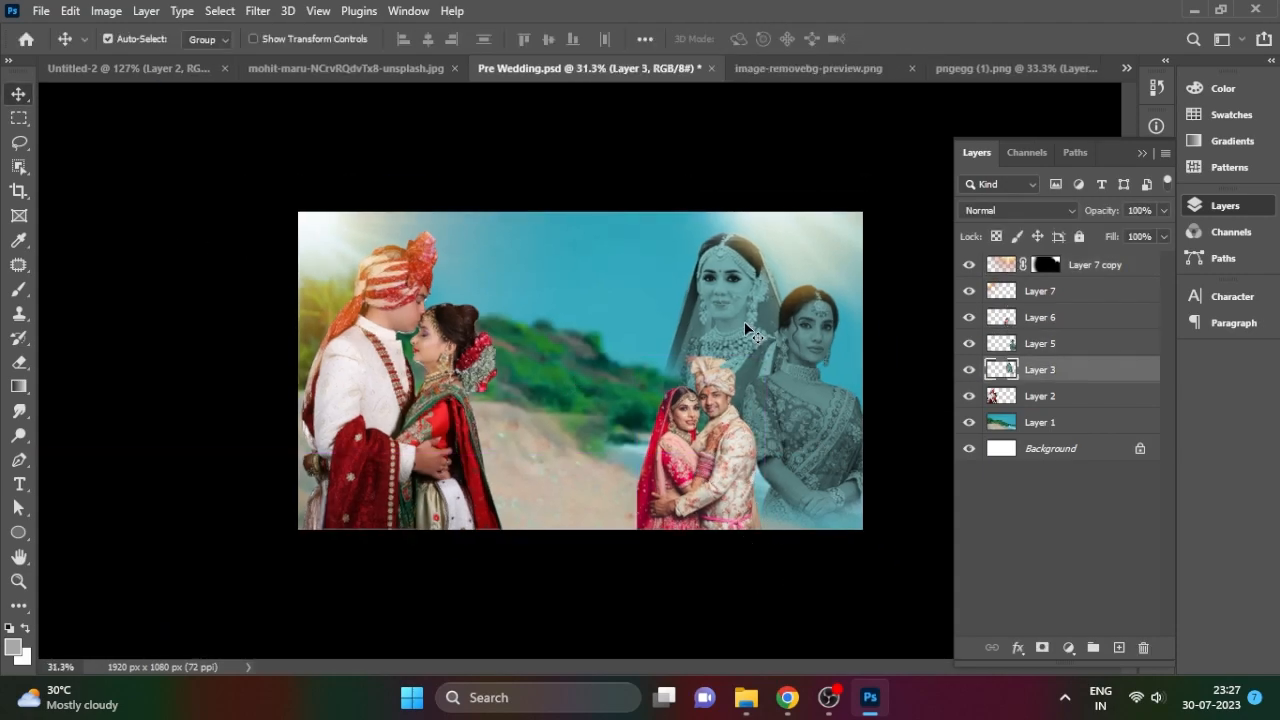
key("shift+Down")
key("shift+Down")
key("shift+Down")
key("shift+Down")
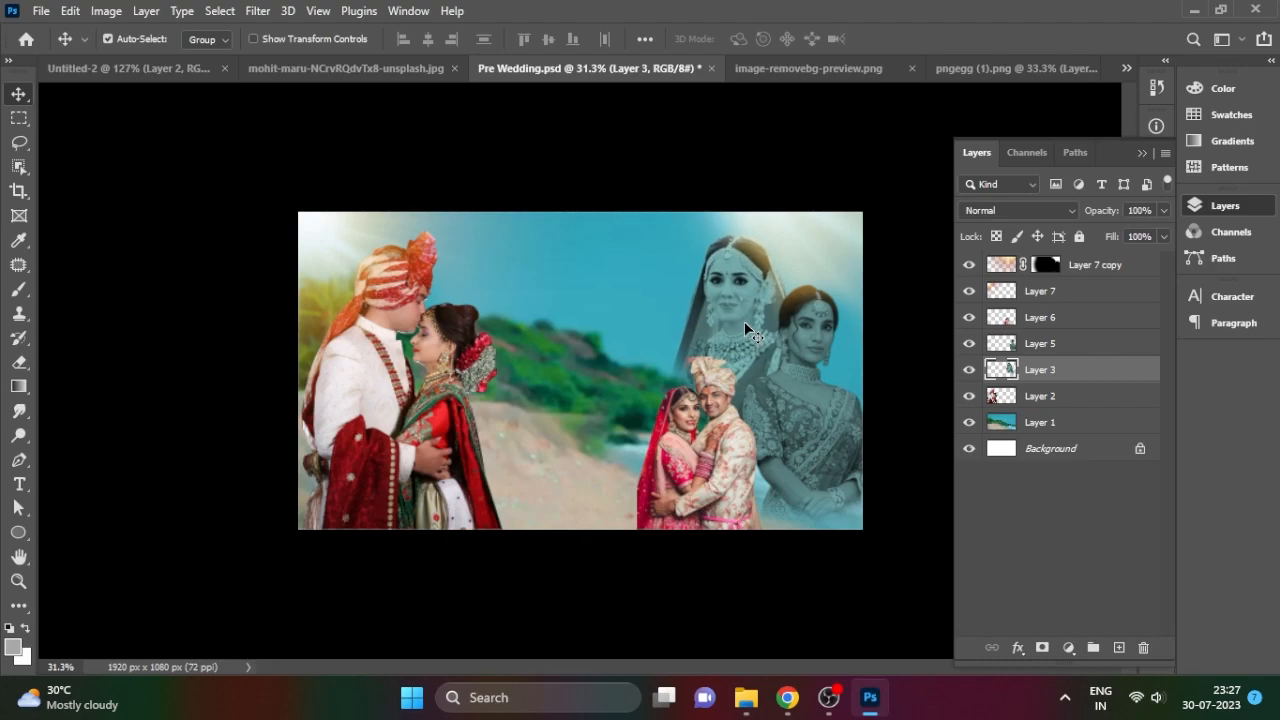
- Nudge the unveiled bride's faded portrait slightly downward and clear the layer selection
left_click(819, 401)
key("shift+Down")
key("shift+Down")
key("shift+Down")
left_click(820, 256)
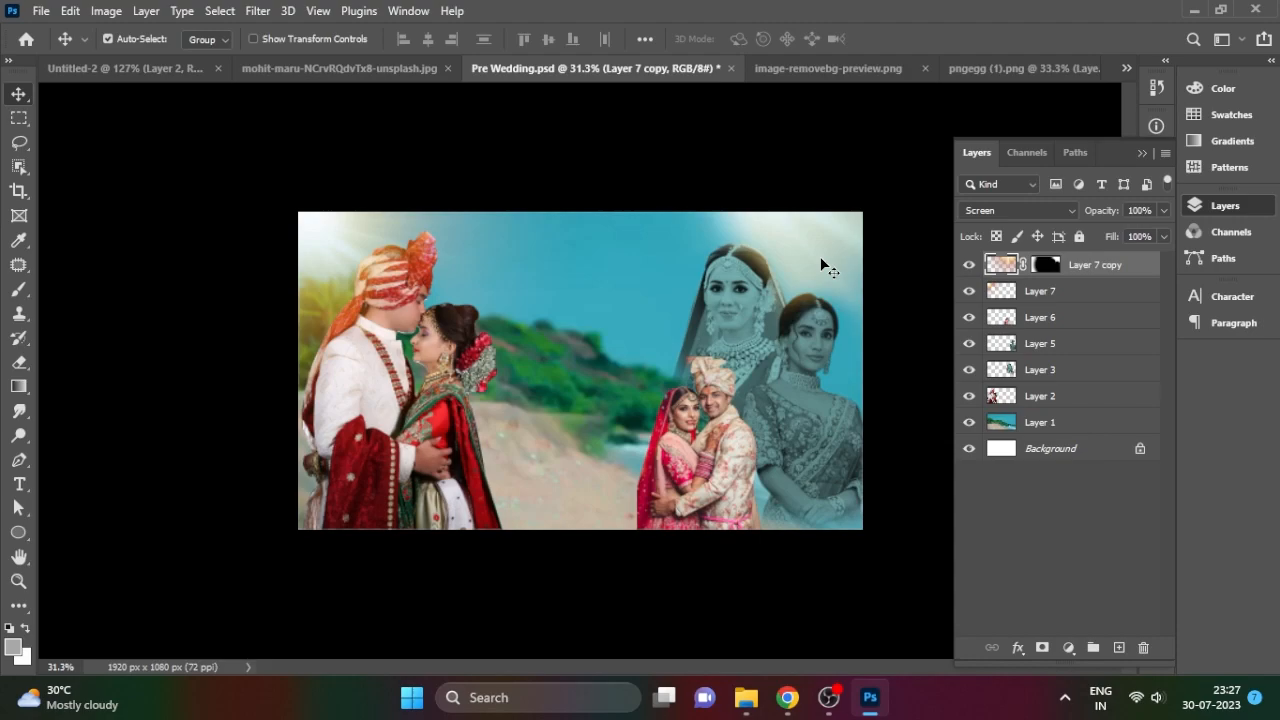
left_click(846, 608)
scroll(846, 608, "up", 1)
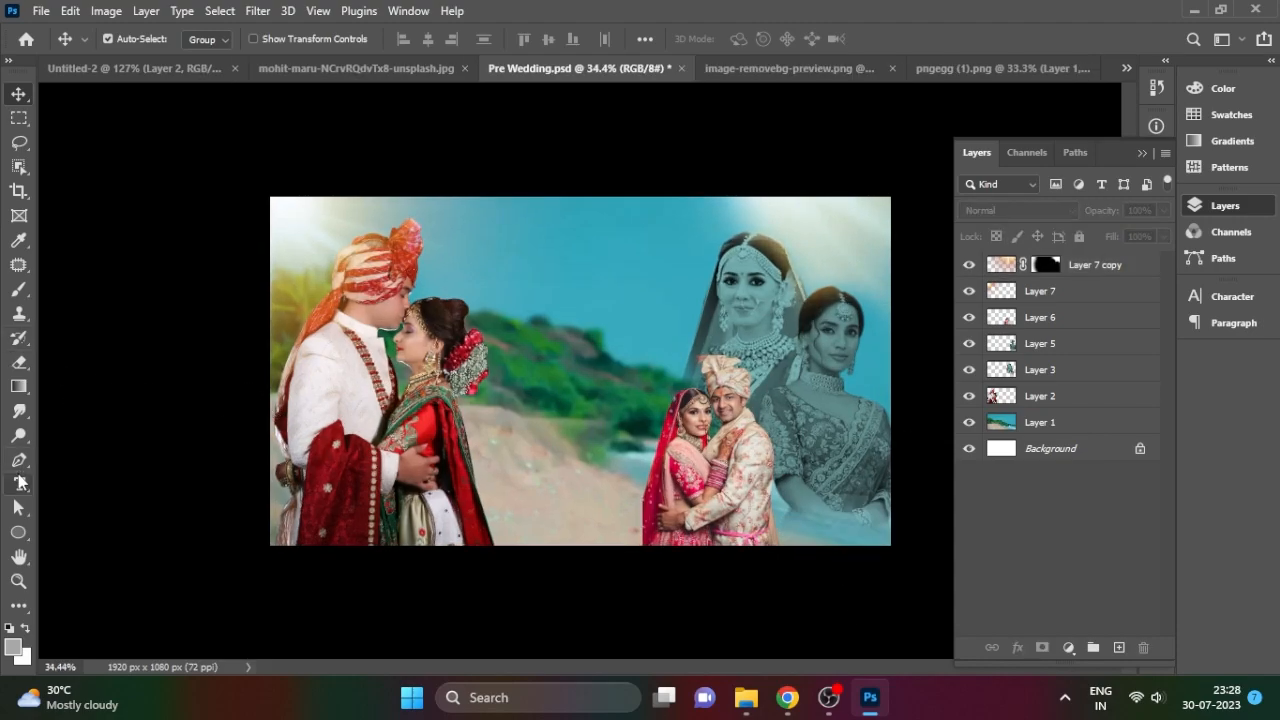
- Add a placeholder text layer, scale it to 466.54%, and place it on the sky between the couple and the bride portraits
left_click(20, 483)
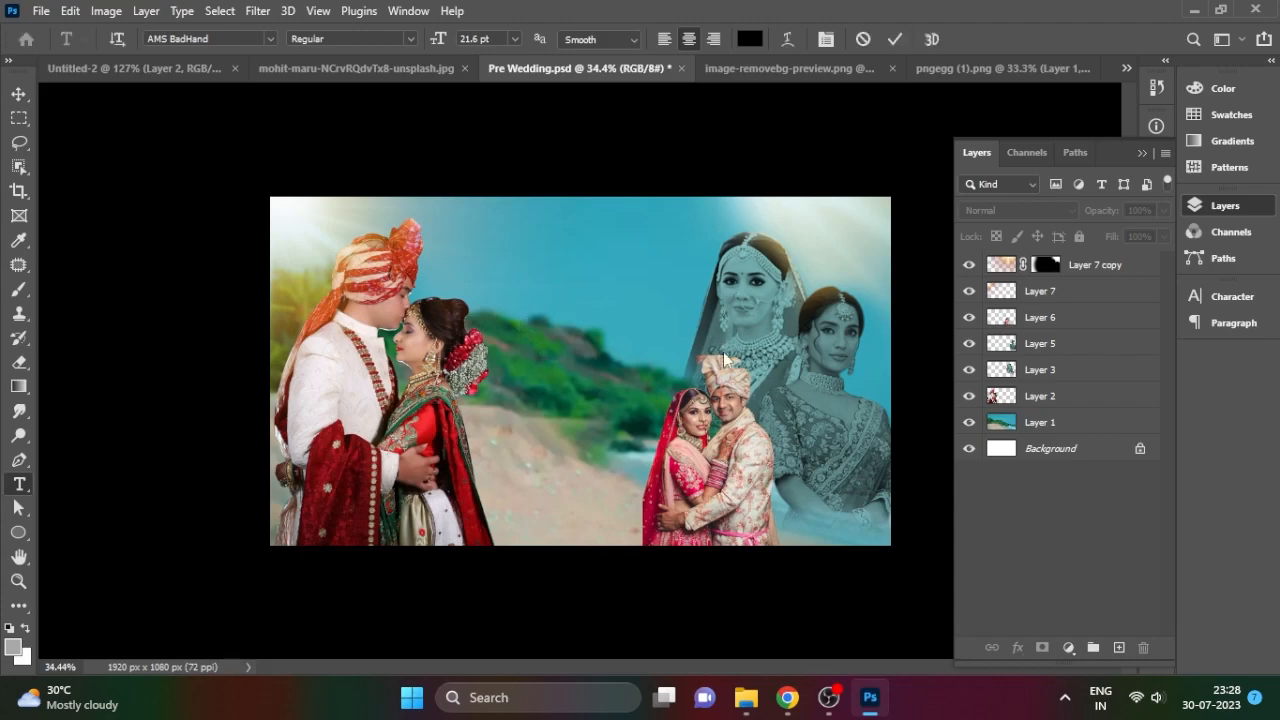
left_click(530, 325)
left_click(19, 93)
key("ctrl+t")
left_click_drag(550, 336, 625, 295)
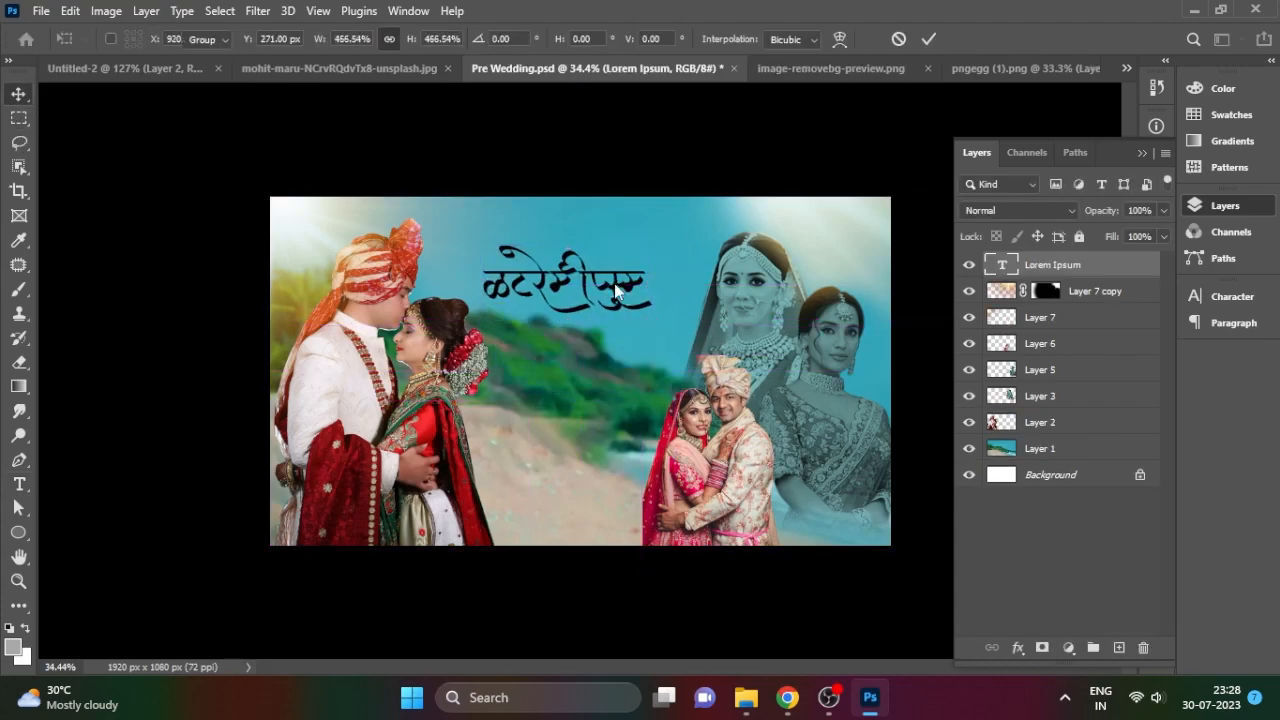
key("Return")
- Replace the placeholder text with the opening letters of the groom's name in Hindi script
key("t")
left_click(546, 287)
key("ctrl+a")
type("kI")
key("BackSpace")
key("BackSpace")
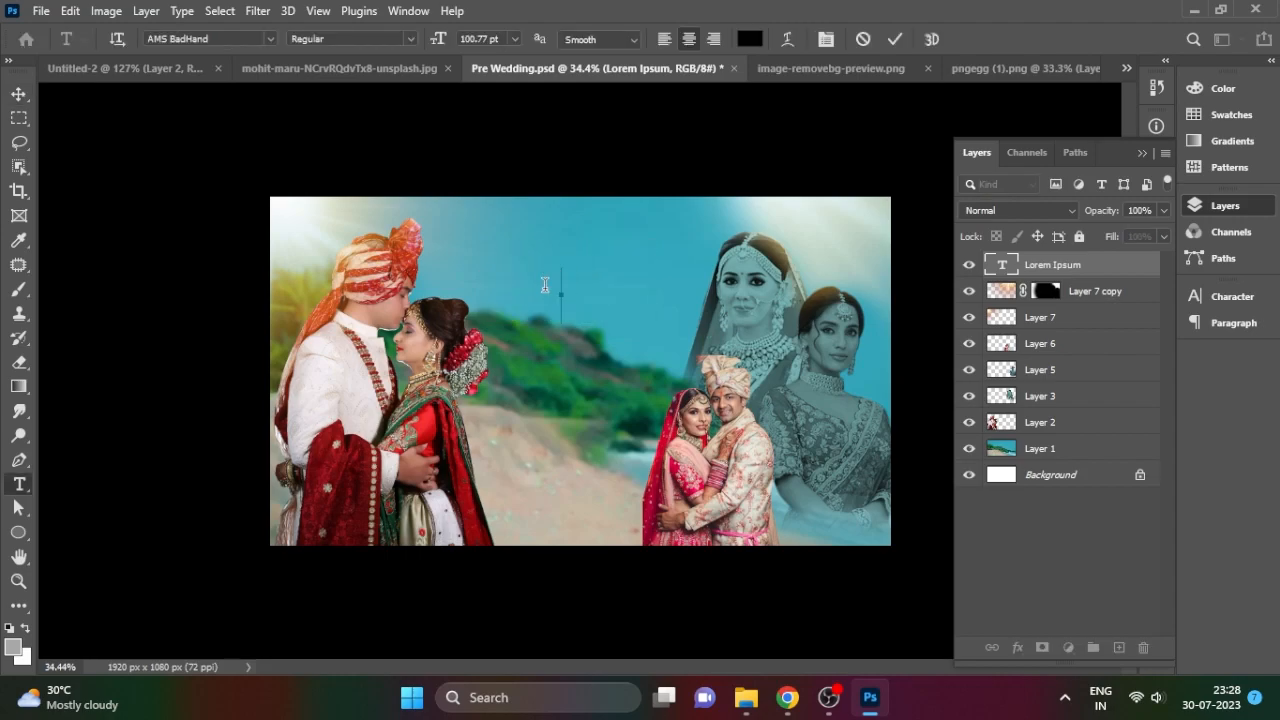
type("pre")
key("BackSpace")
key("BackSpace")
type("reyk")
key("BackSpace")
type("a")
left_click(1222, 205)
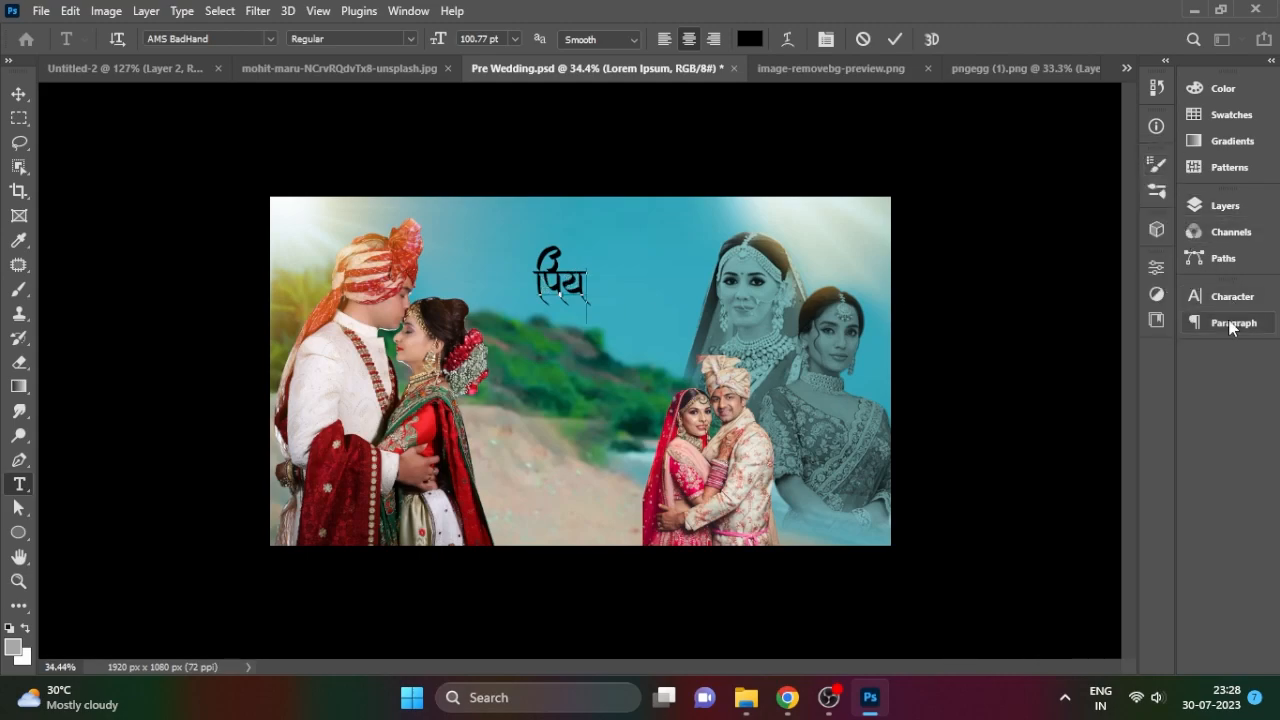
- Insert the nasal dot mark from the AMS BadHand glyphs and complete the groom's Hindi name
left_click(408, 11)
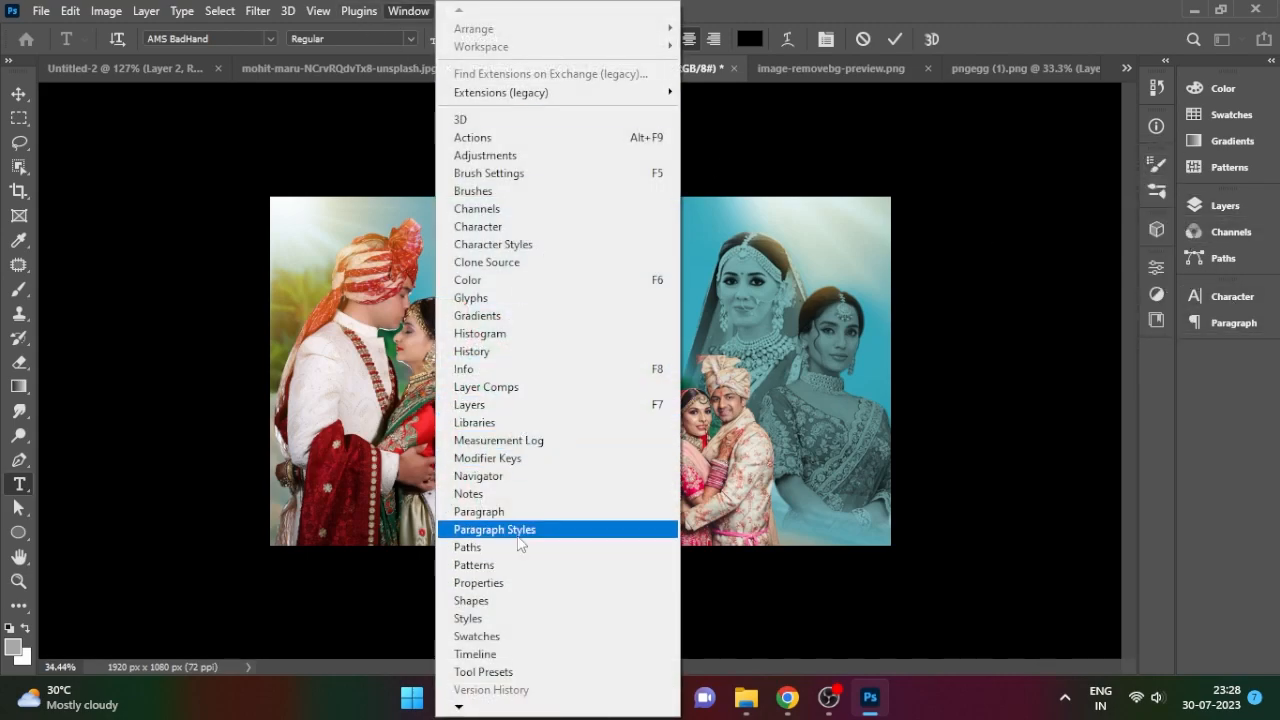
left_click(471, 298)
scroll(1135, 364, "down", 3)
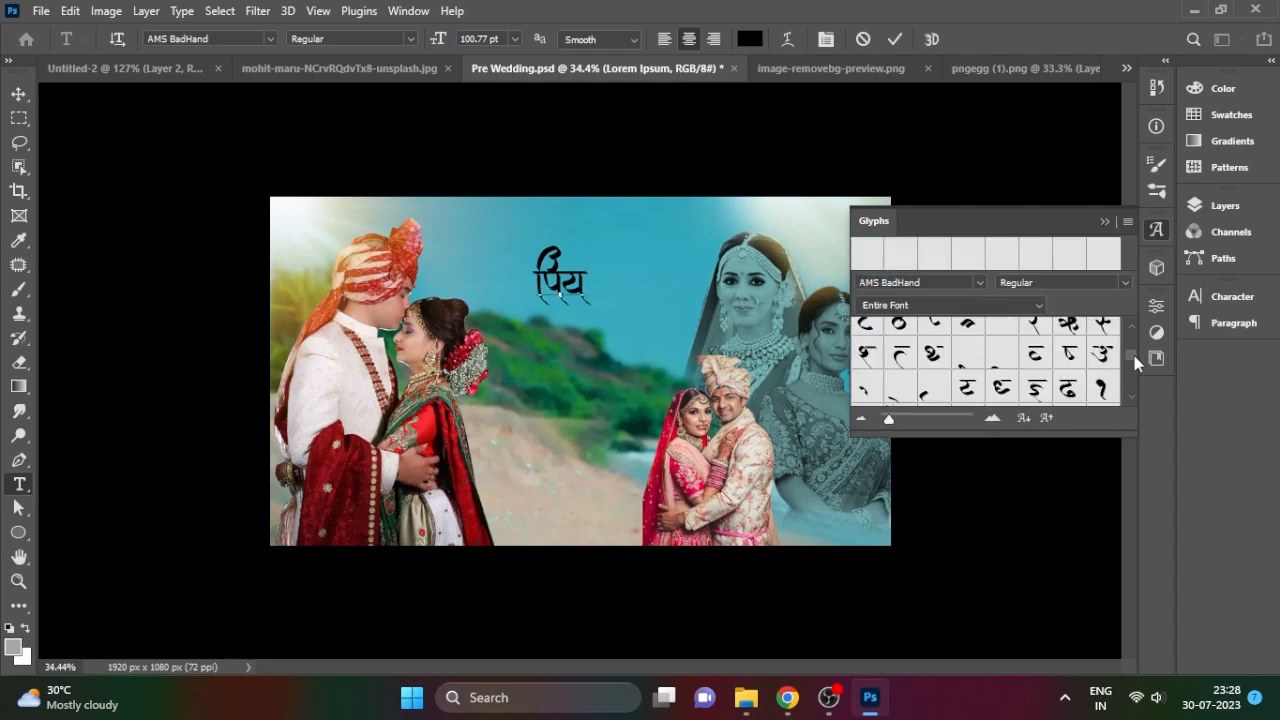
left_click_drag(1133, 436, 1136, 580)
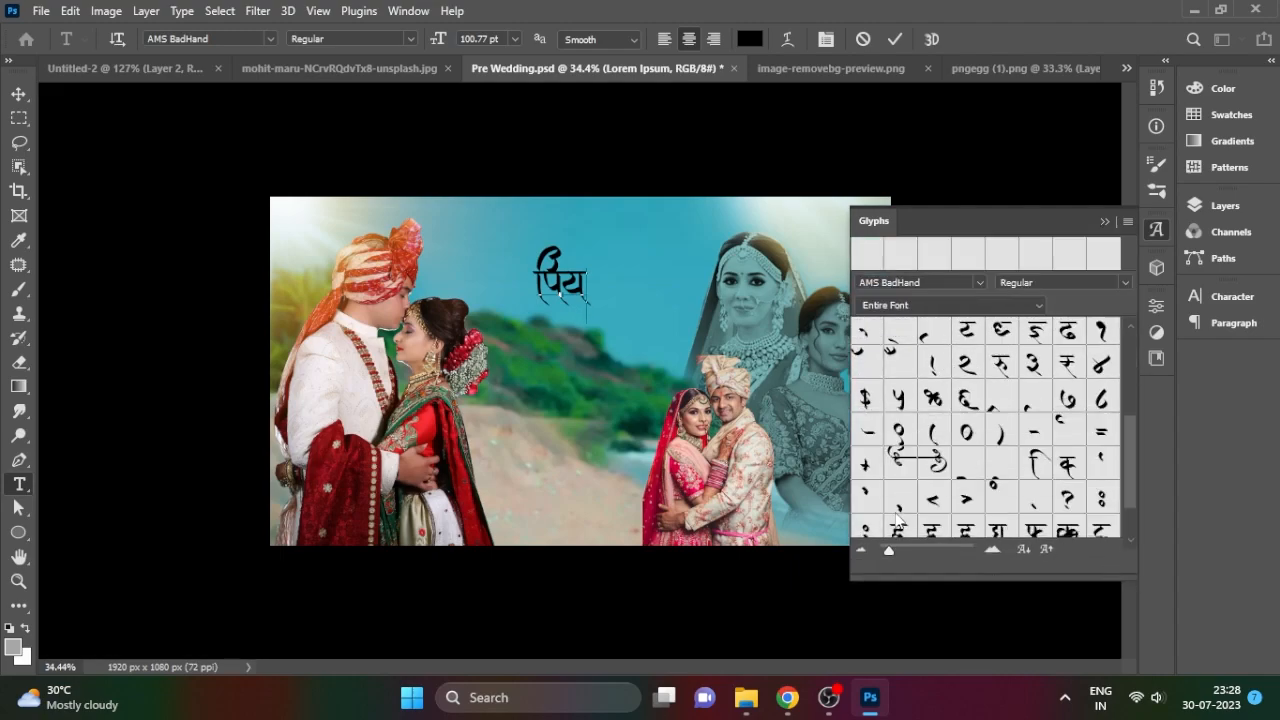
left_click_drag(1135, 428, 1148, 468)
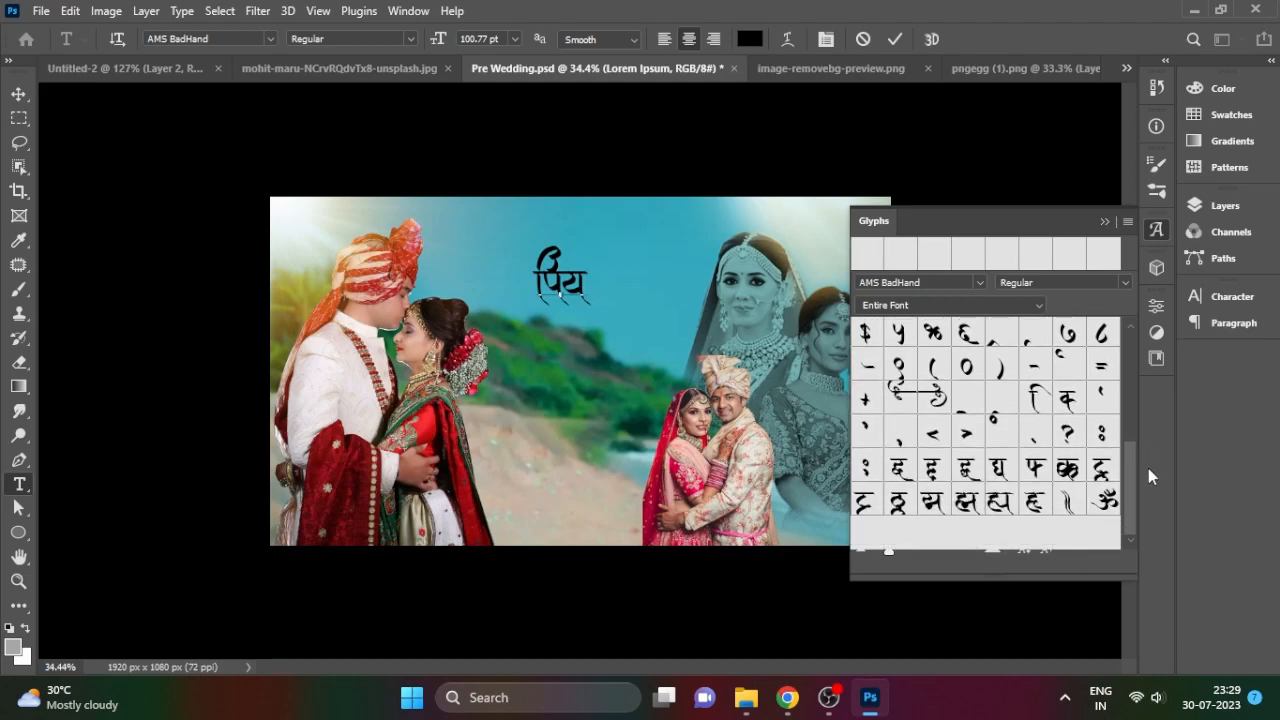
double_click(866, 430)
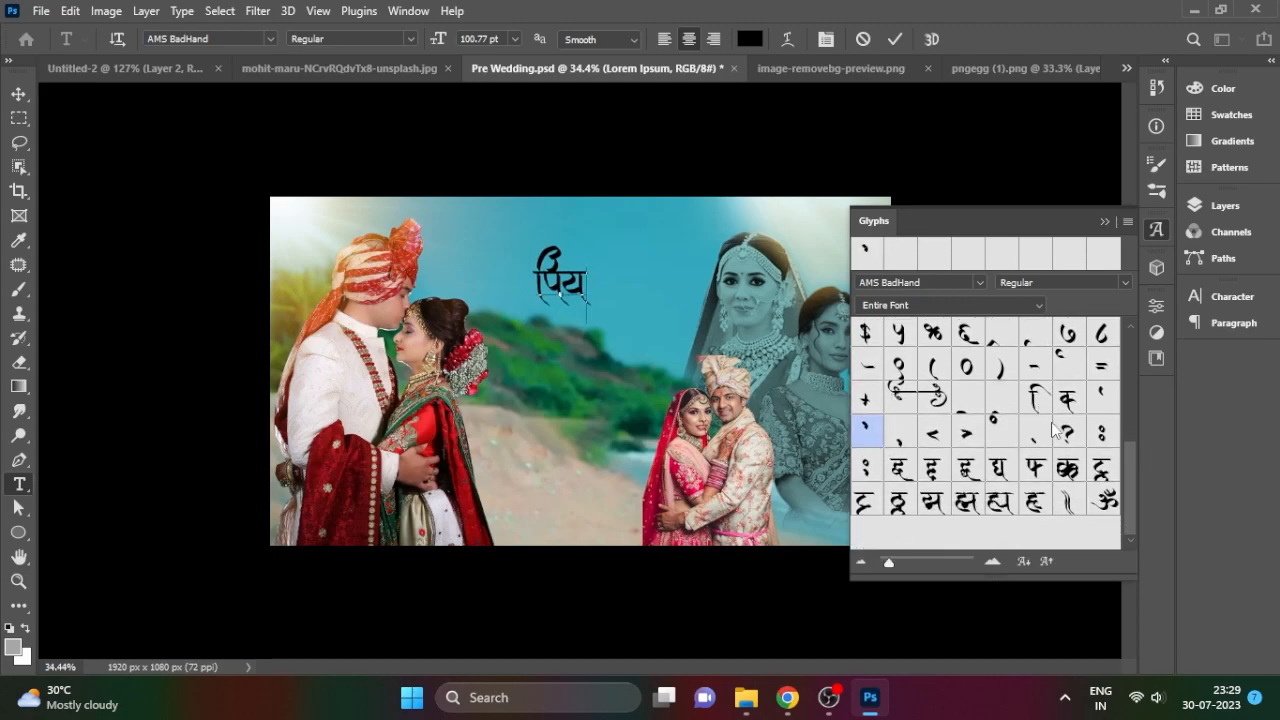
left_click(995, 425)
type("'kg")
key("BackSpace")
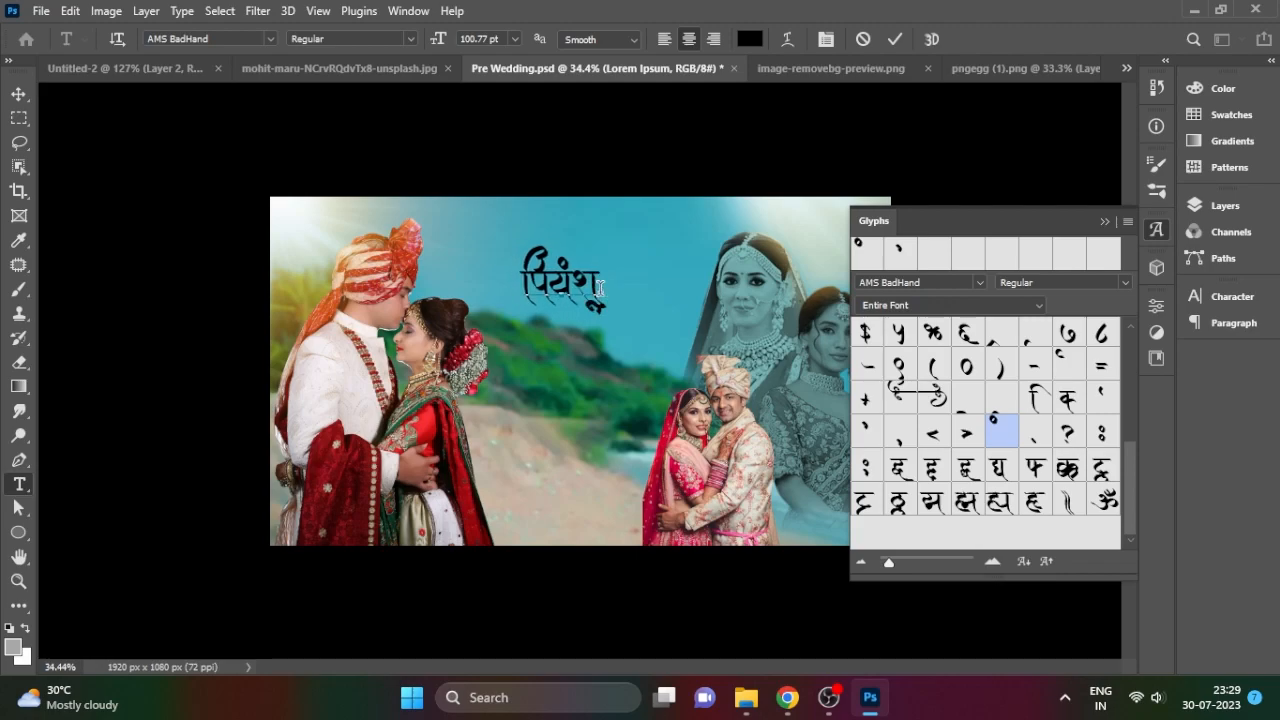
left_click(18, 95)
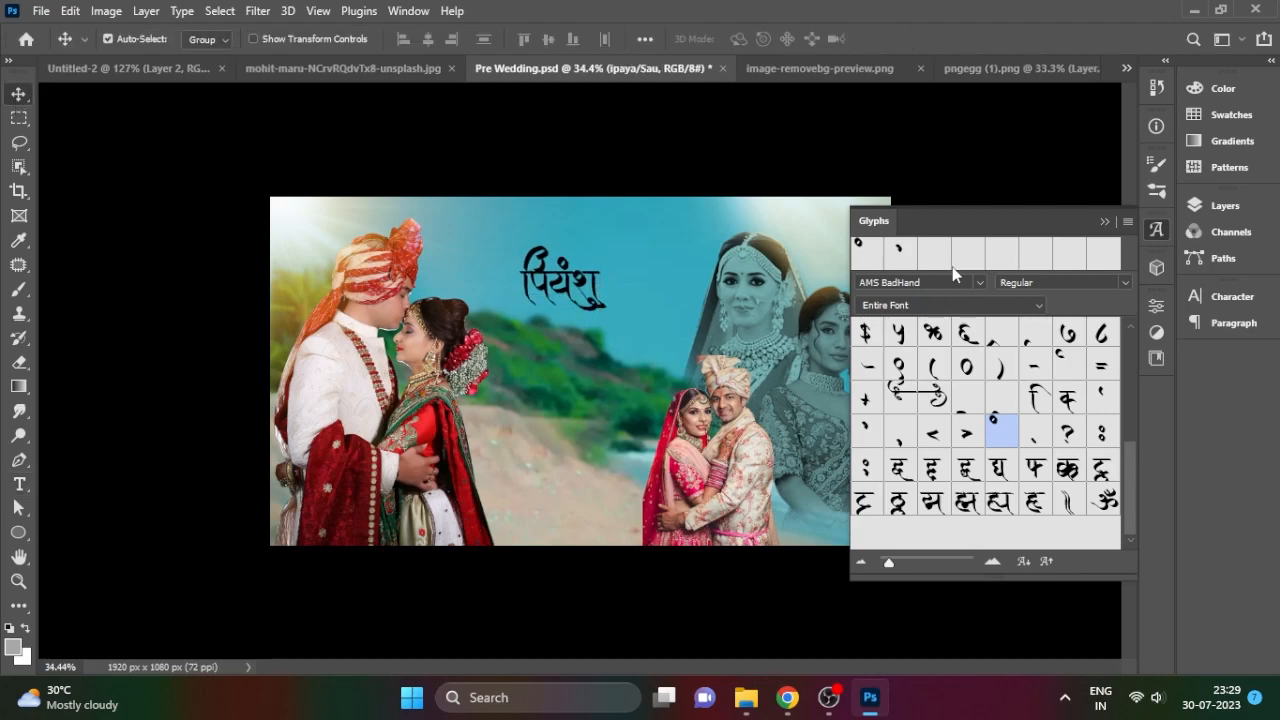
left_click(1156, 230)
- Try the AMS Aakul 6 font on the groom's name
double_click(550, 283)
left_click(269, 38)
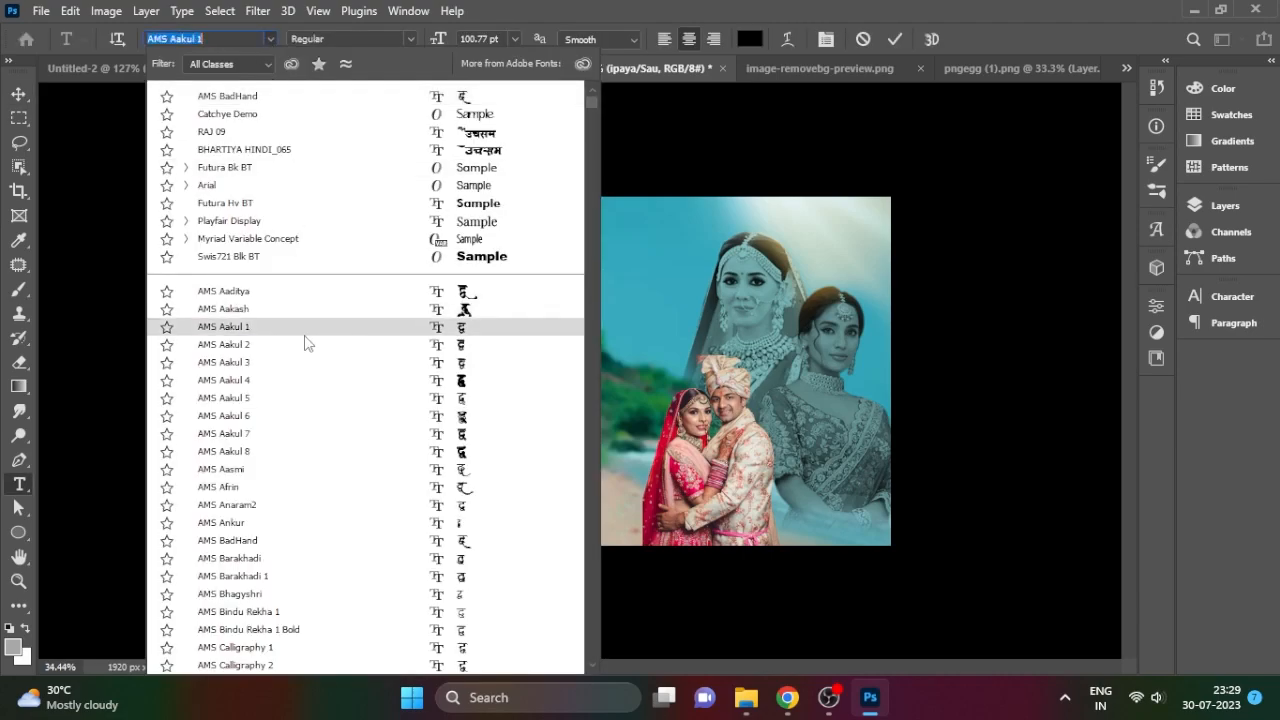
left_click(314, 420)
- Browse the Hindi fonts with live preview and set the groom's name in AMS Chhatrapati
left_click(1217, 297)
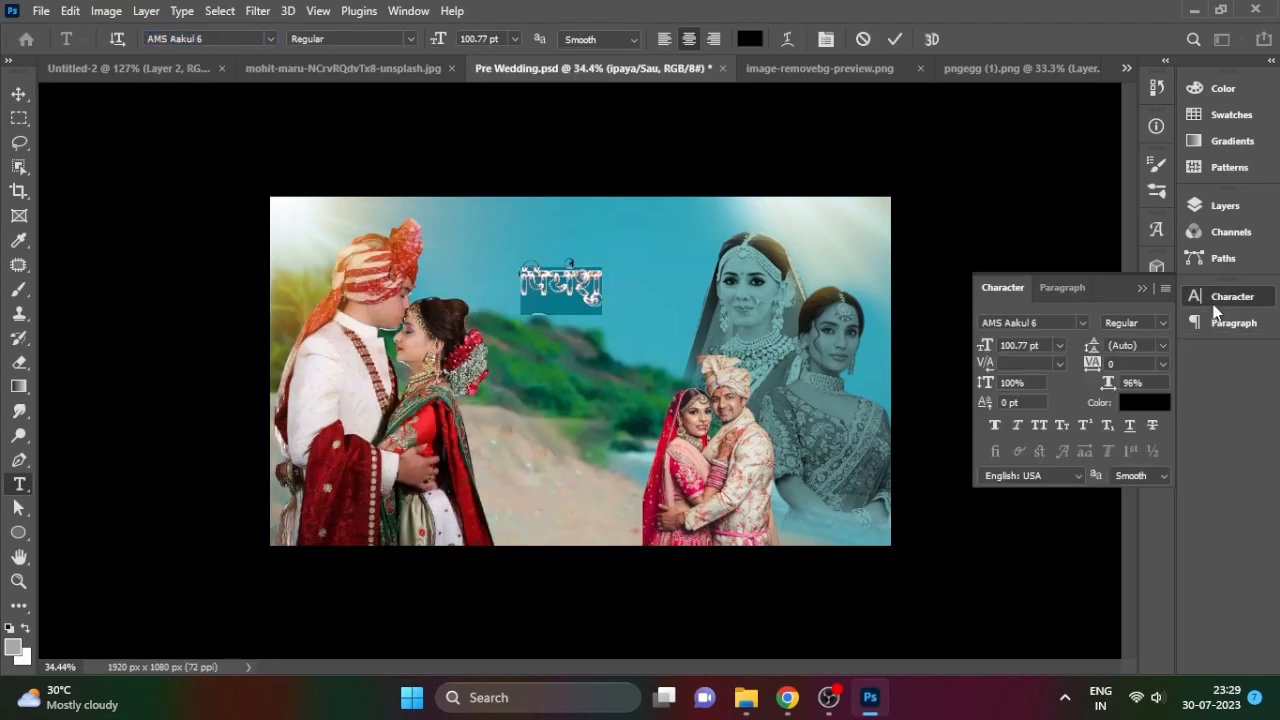
left_click(1082, 324)
scroll(1080, 612, "down", 1)
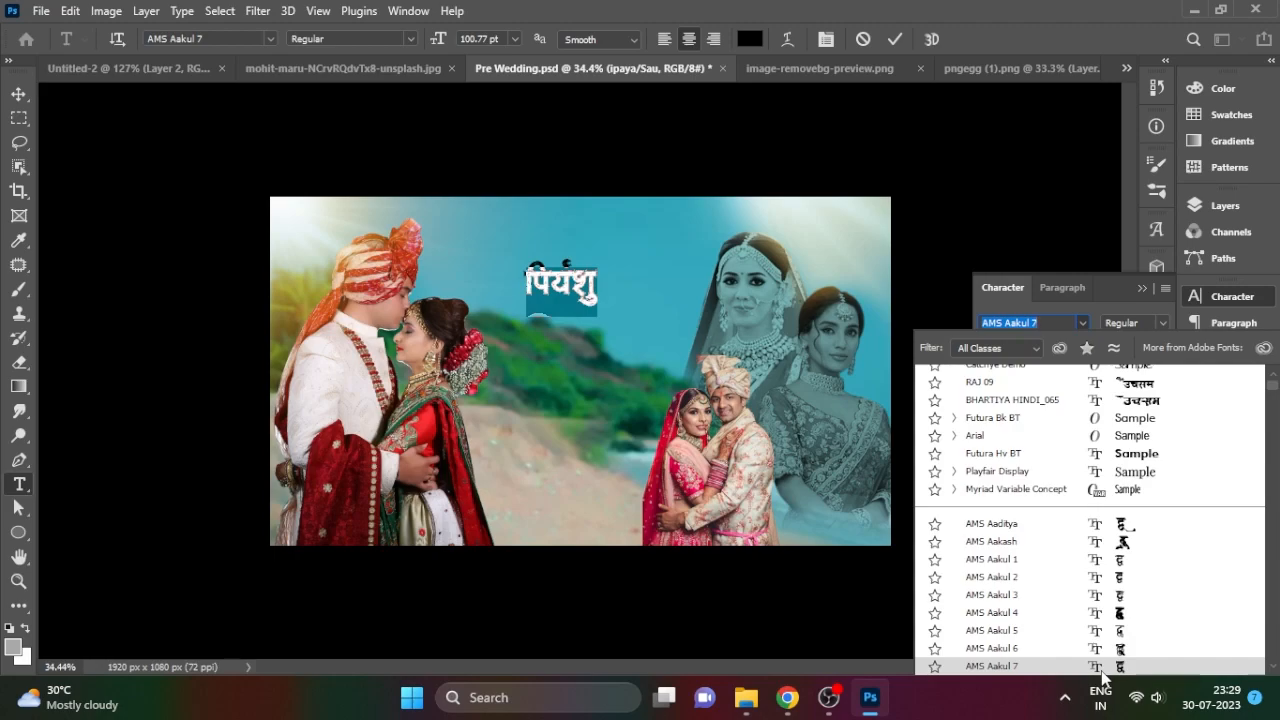
scroll(1103, 676, "down", 7)
key("Down")
key("Down")
key("Down")
key("Down")
key("Down")
key("Down")
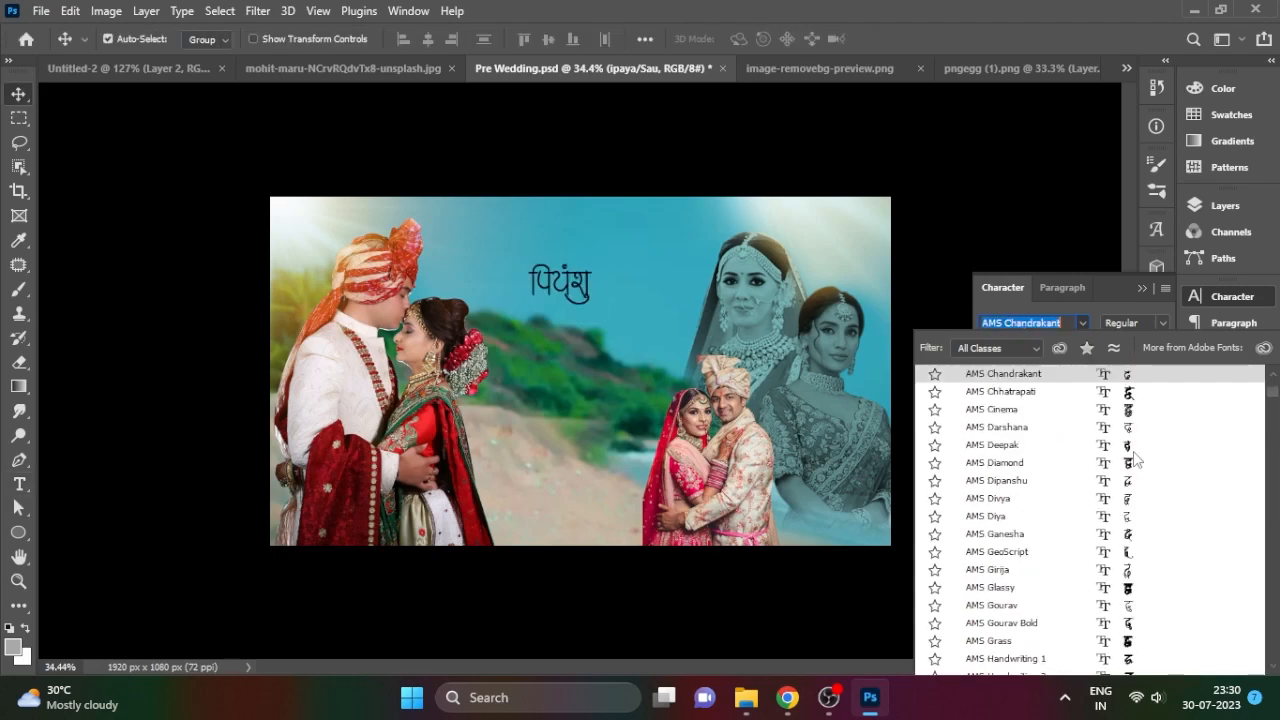
key("Down")
key("Return")
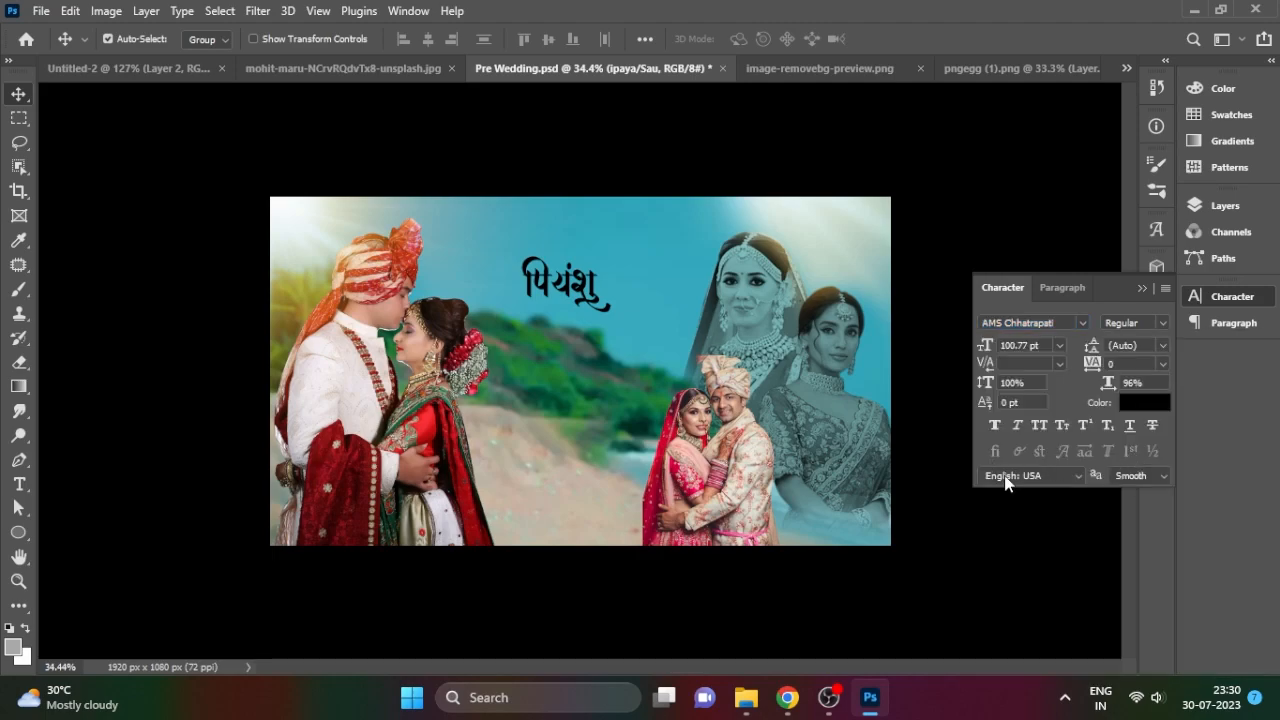
- Enlarge the groom's name to 159 pt and reposition it on the sky beside the large couple
left_click_drag(555, 280, 539, 282)
left_click_drag(987, 347, 1033, 350)
left_click_drag(555, 290, 592, 299)
left_click(995, 348)
- Duplicate the groom's name below the original and replace the copy's text with the bride's name in Hindi
left_click_drag(592, 345, 606, 386)
double_click(600, 386)
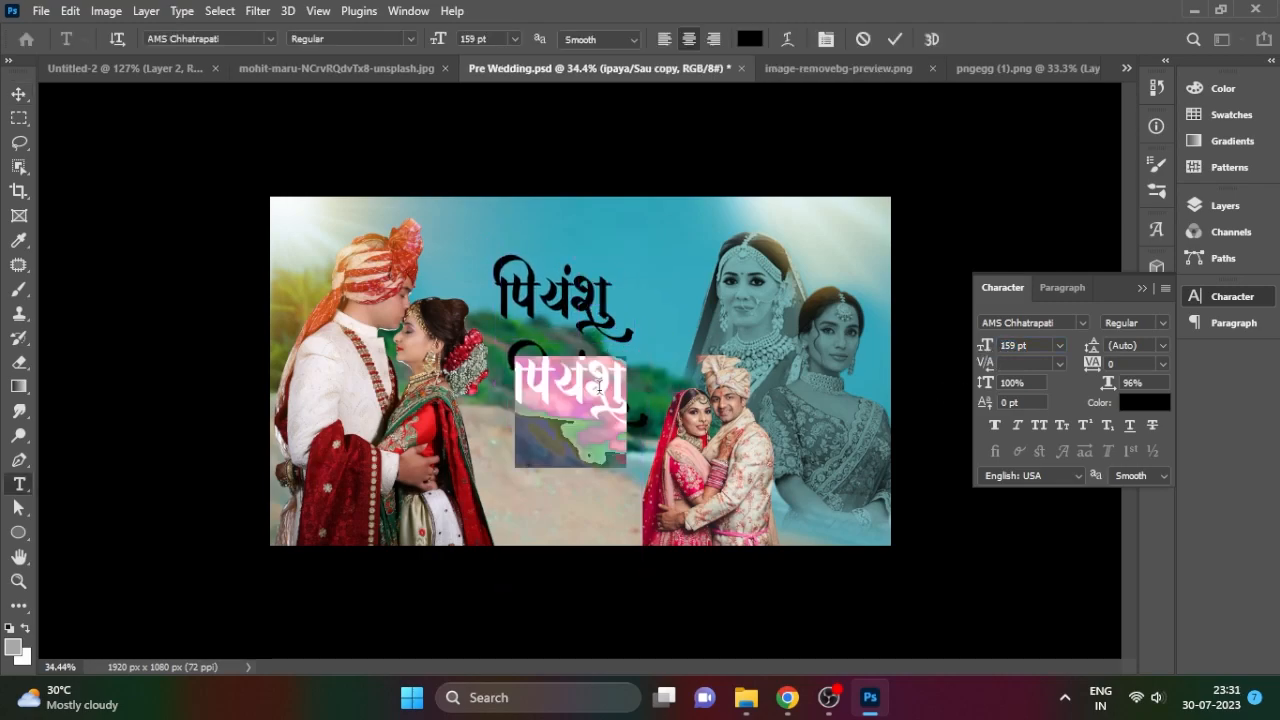
key("BackSpace")
type("ि")
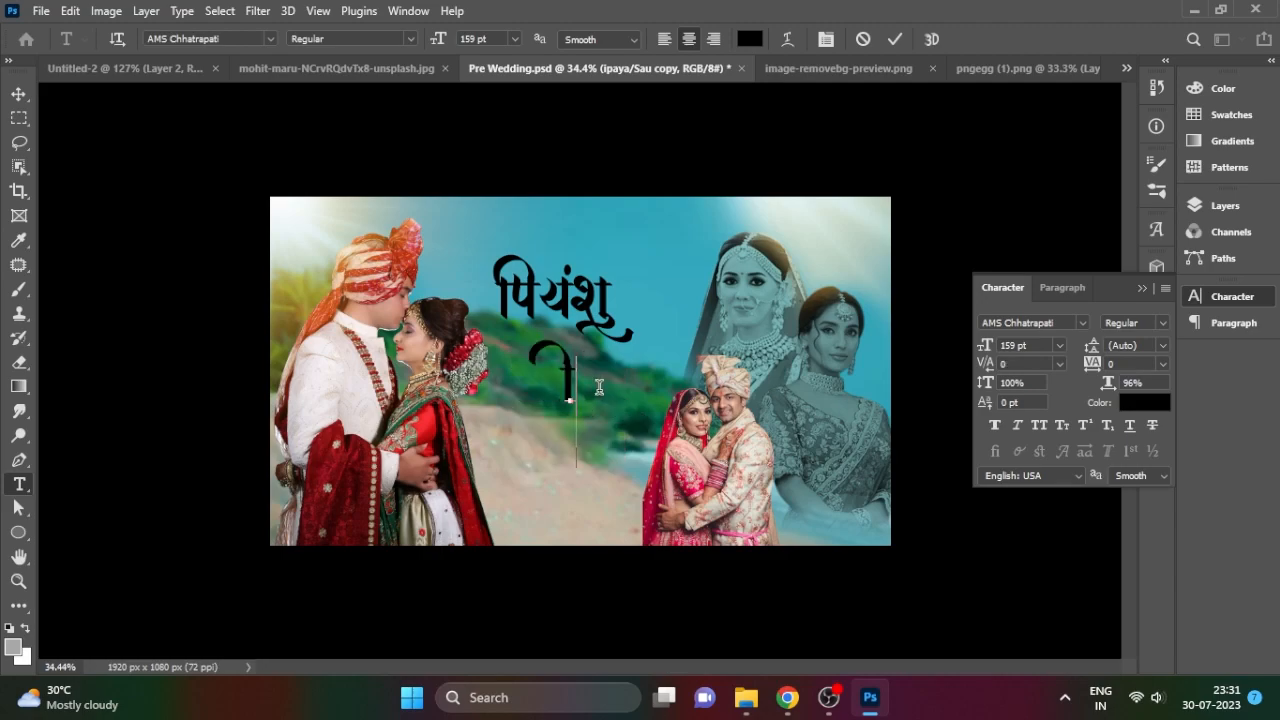
type("निकि")
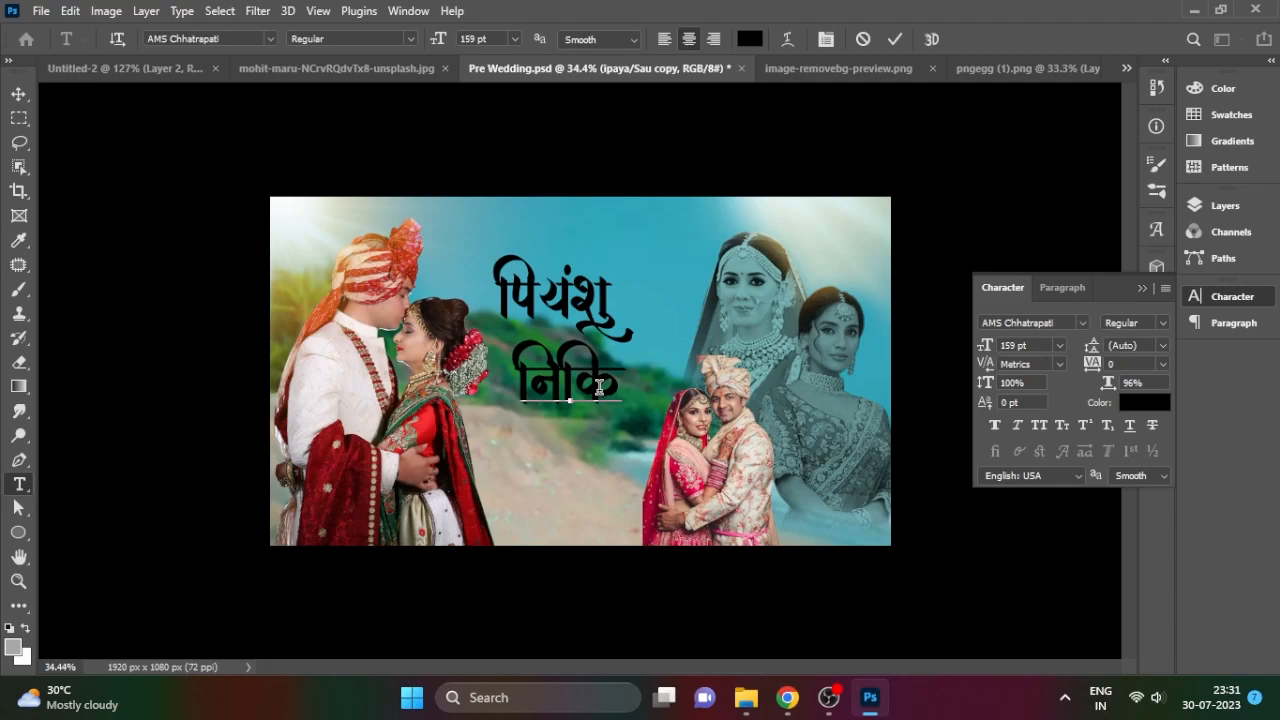
type("ता")
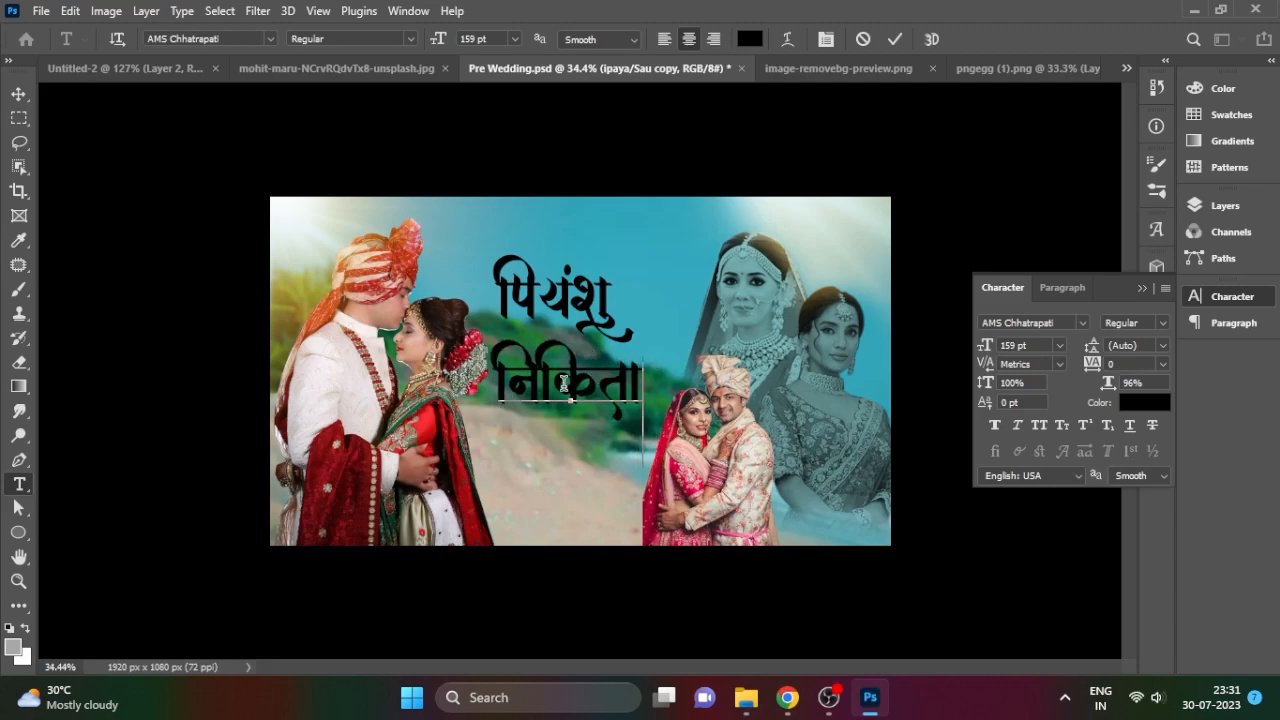
- Change the middle vowel sign in the bride's name to the long form and shift the name slightly rightward
left_click(561, 393)
key("BackSpace")
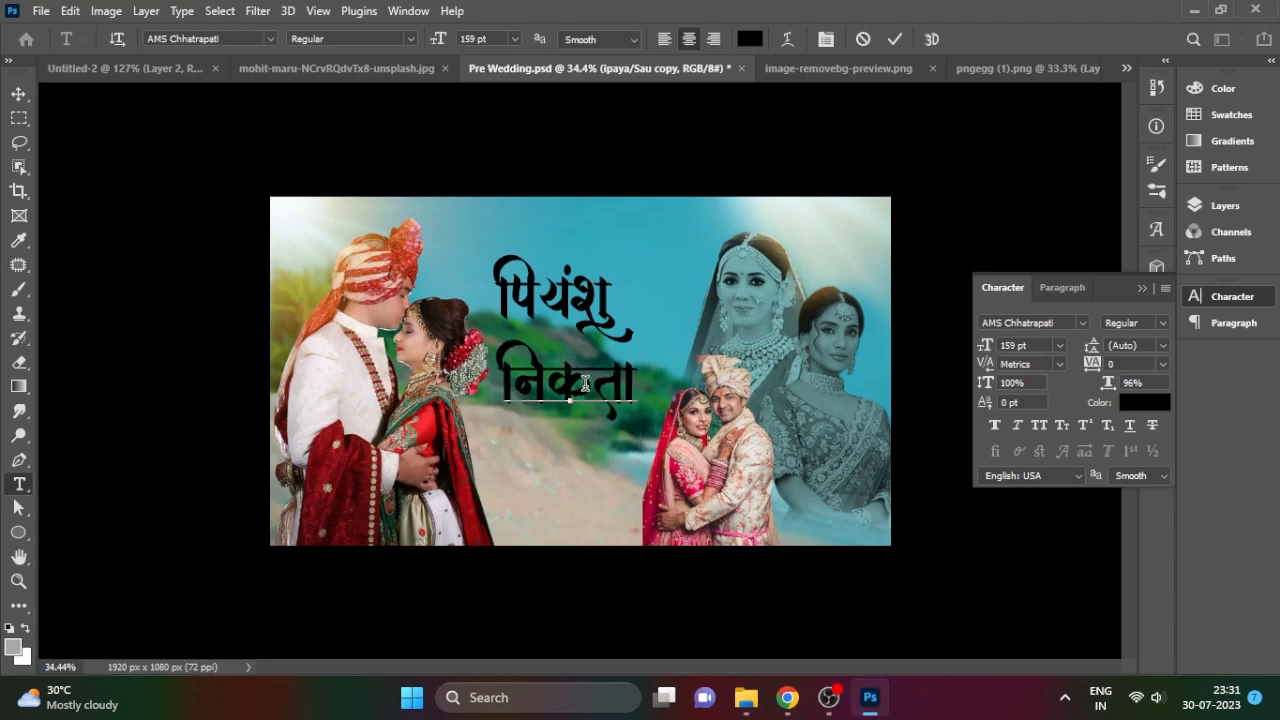
type("ी")
left_click(18, 93)
mouse_move(570, 385)
left_mouse_down()
mouse_move(571, 430)
mouse_move(592, 387)
left_mouse_up()
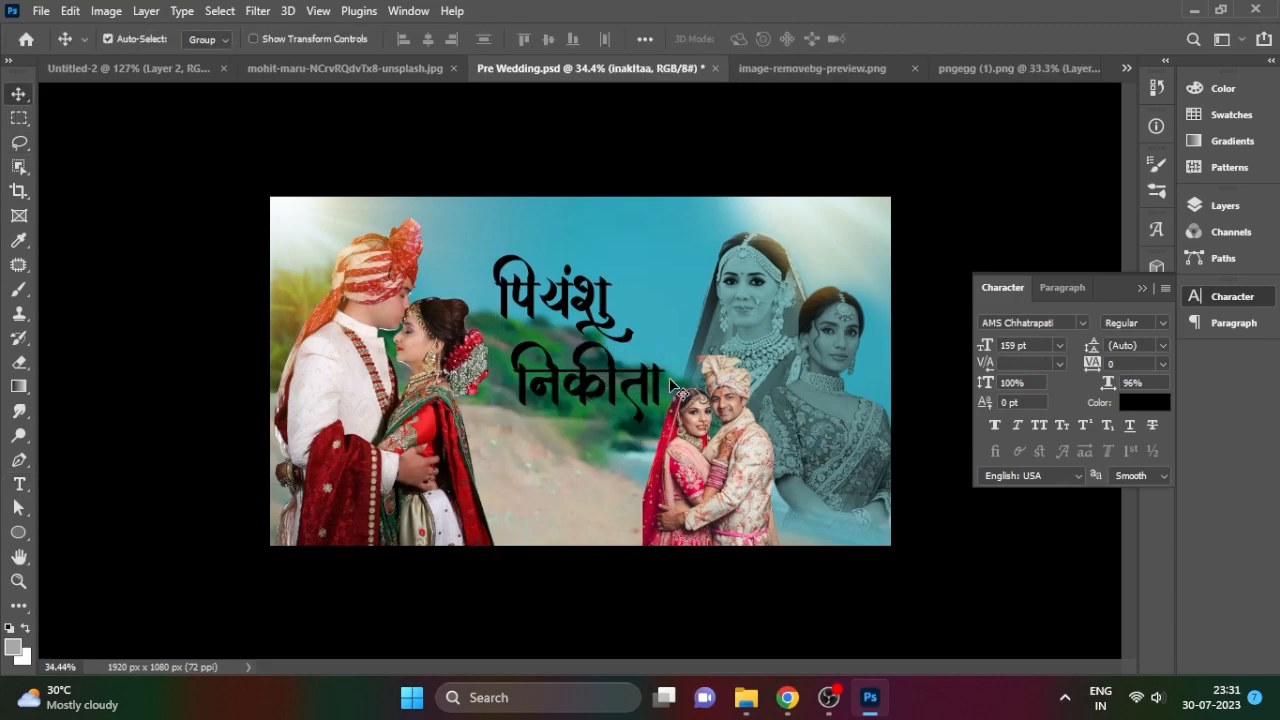
- Scale the bride's name to 93.78% and fine-tune both names' placement, with the bride's name offset rightward below the groom's
scroll(752, 425, "up", 3)
left_click_drag(606, 330, 580, 379)
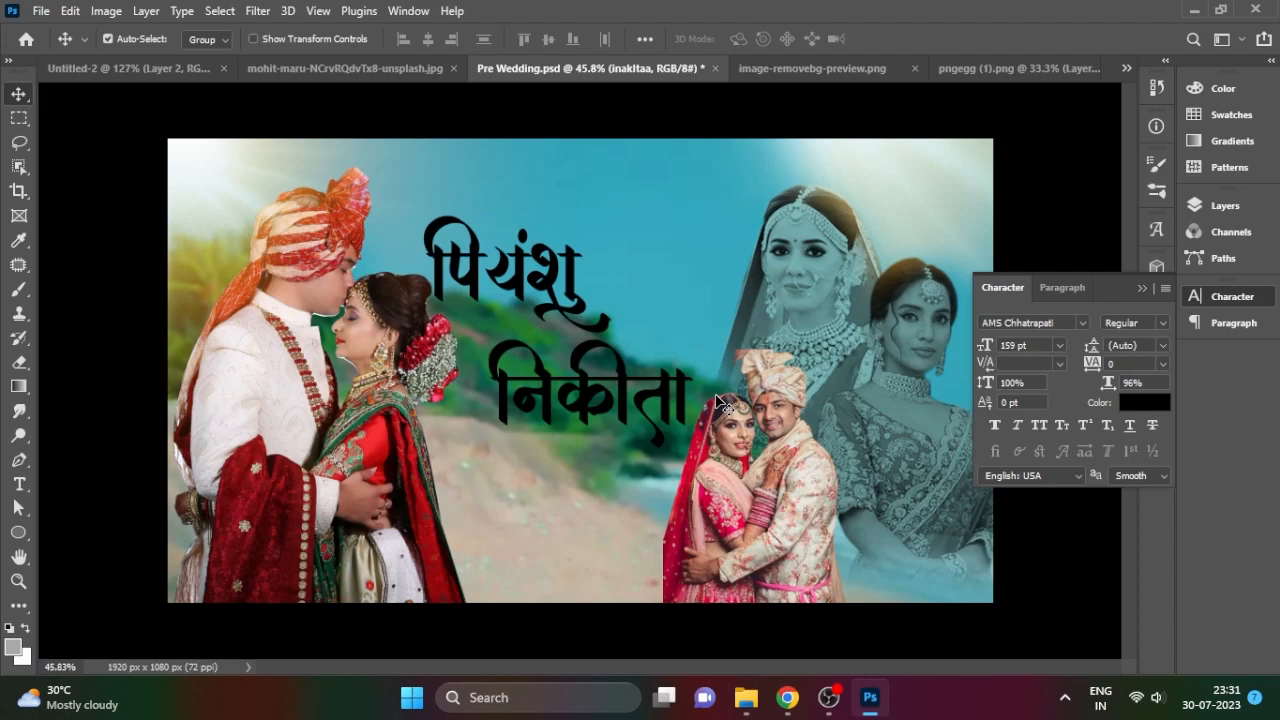
key("ctrl+t")
left_click_drag(708, 341, 695, 351)
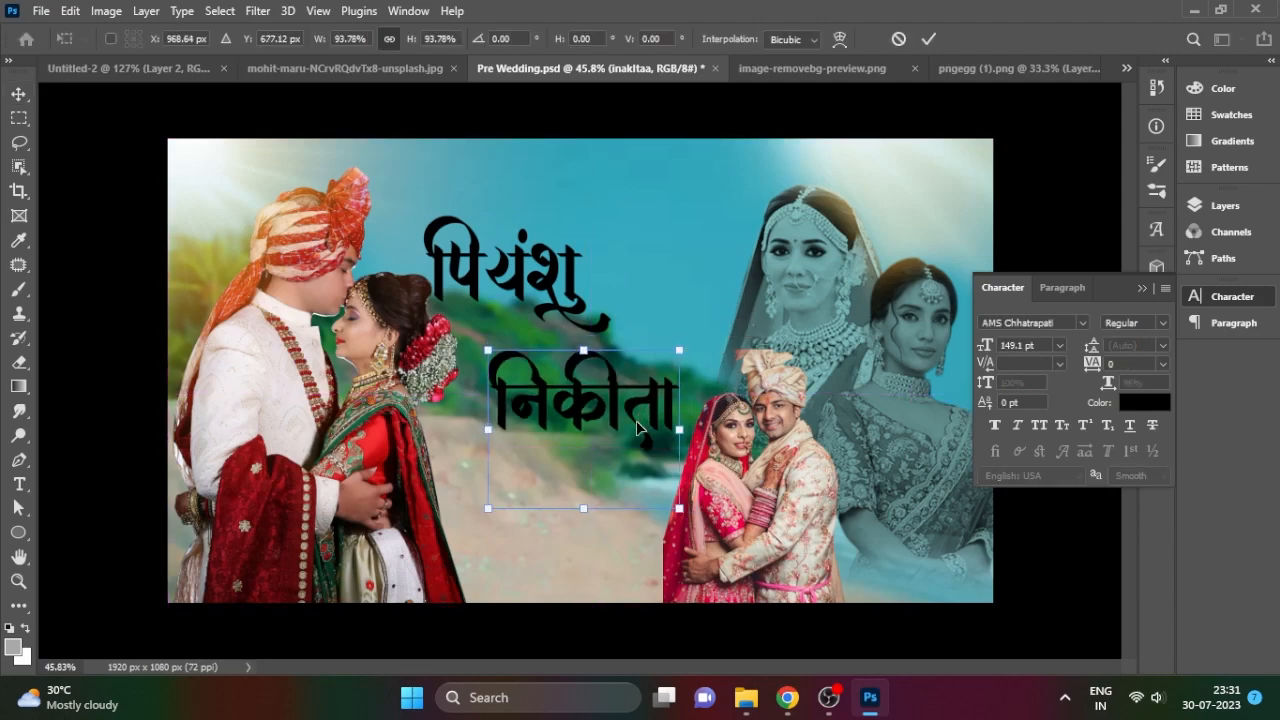
key("Return")
left_click_drag(587, 405, 581, 400)
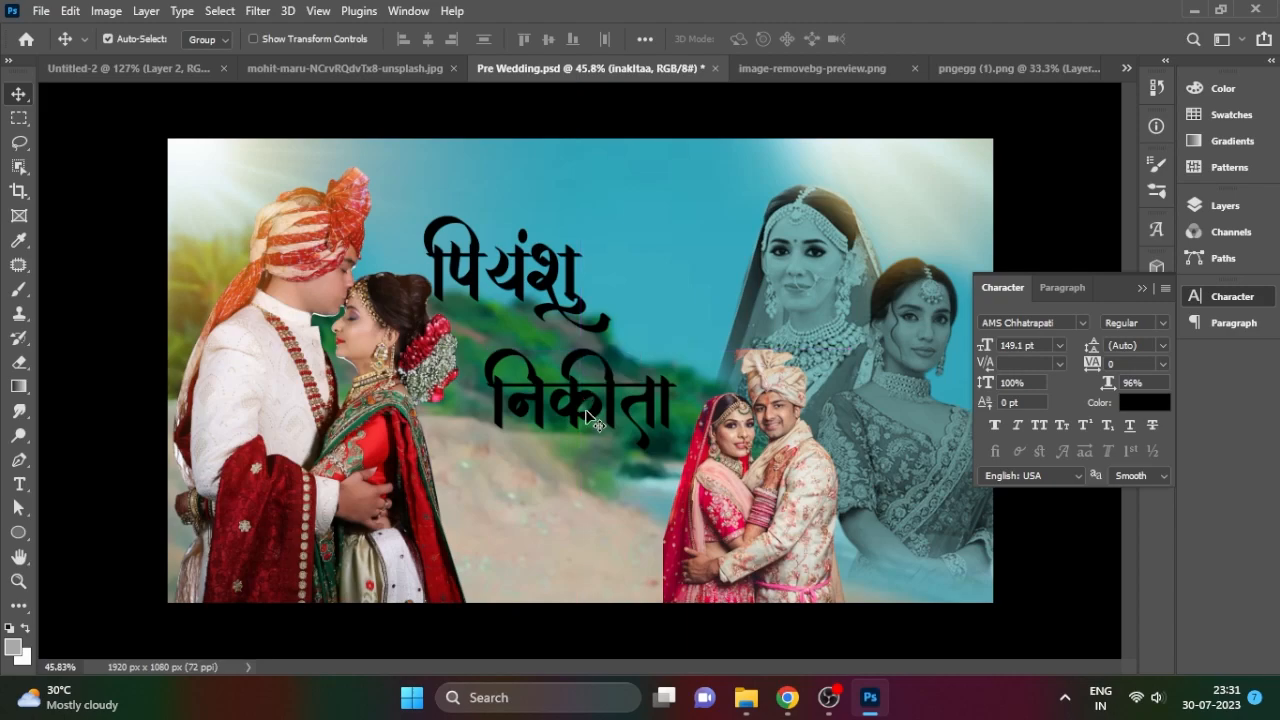
double_click(580, 400)
key("Escape")
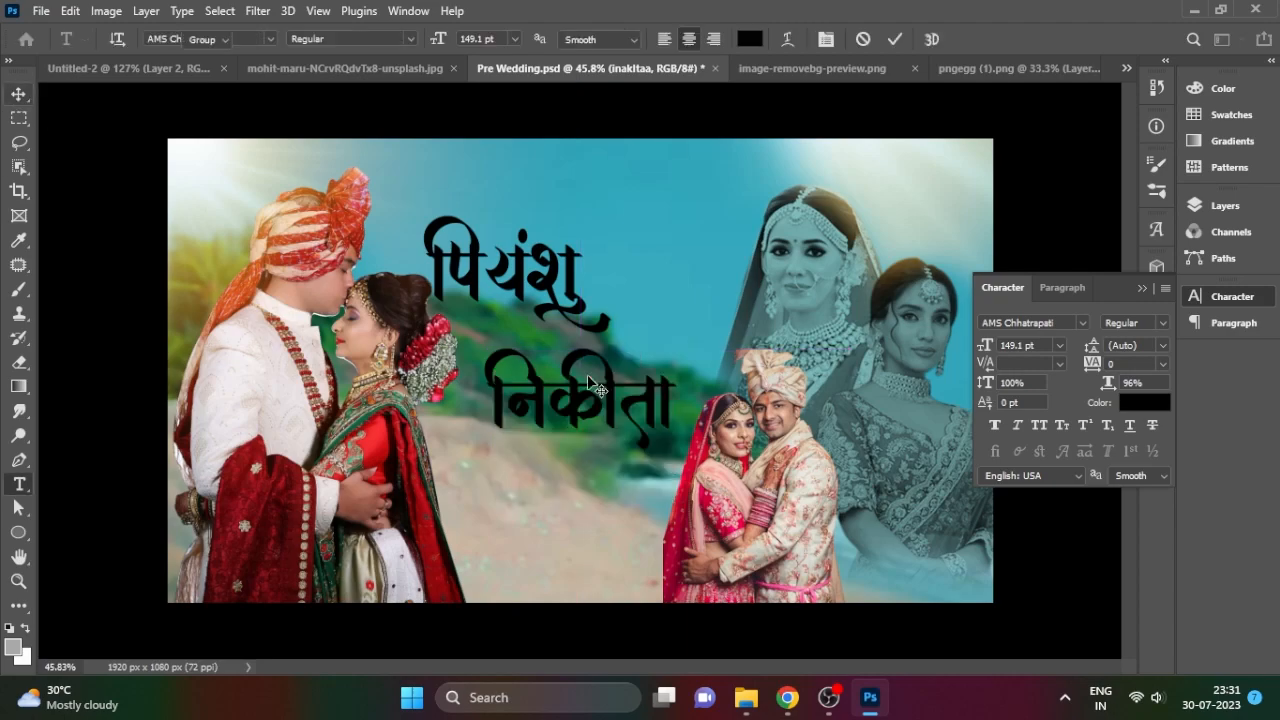
left_click_drag(581, 404, 601, 399)
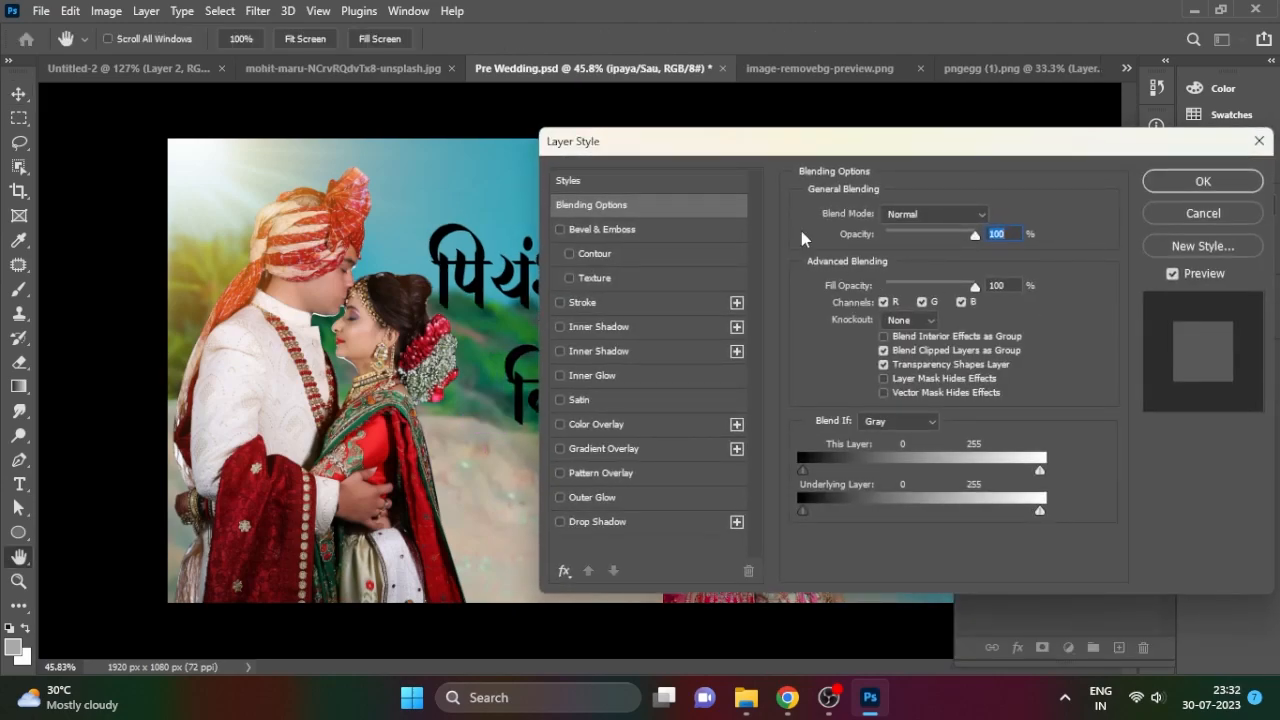
- Add a Gradient Overlay to the groom's name and try pink gradient presets, including Pink_17
left_click_drag(620, 137, 806, 137)
left_click(760, 528)
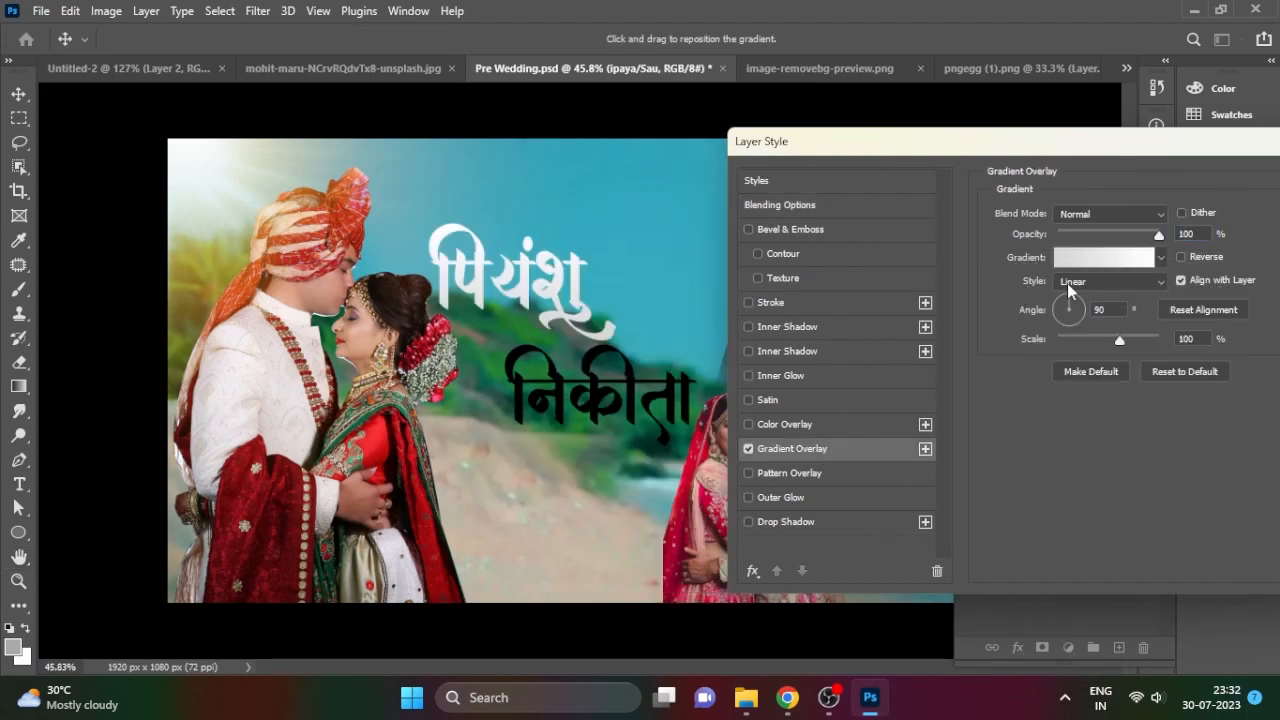
left_click(1105, 257)
left_click(571, 210)
left_click(625, 238)
left_click_drag(650, 70, 787, 69)
left_click(881, 238)
left_click(709, 186)
left_click(851, 243)
left_click(939, 245)
- Set the groom's name overlay to a vivid purple-to-violet gradient preset
left_click(707, 157)
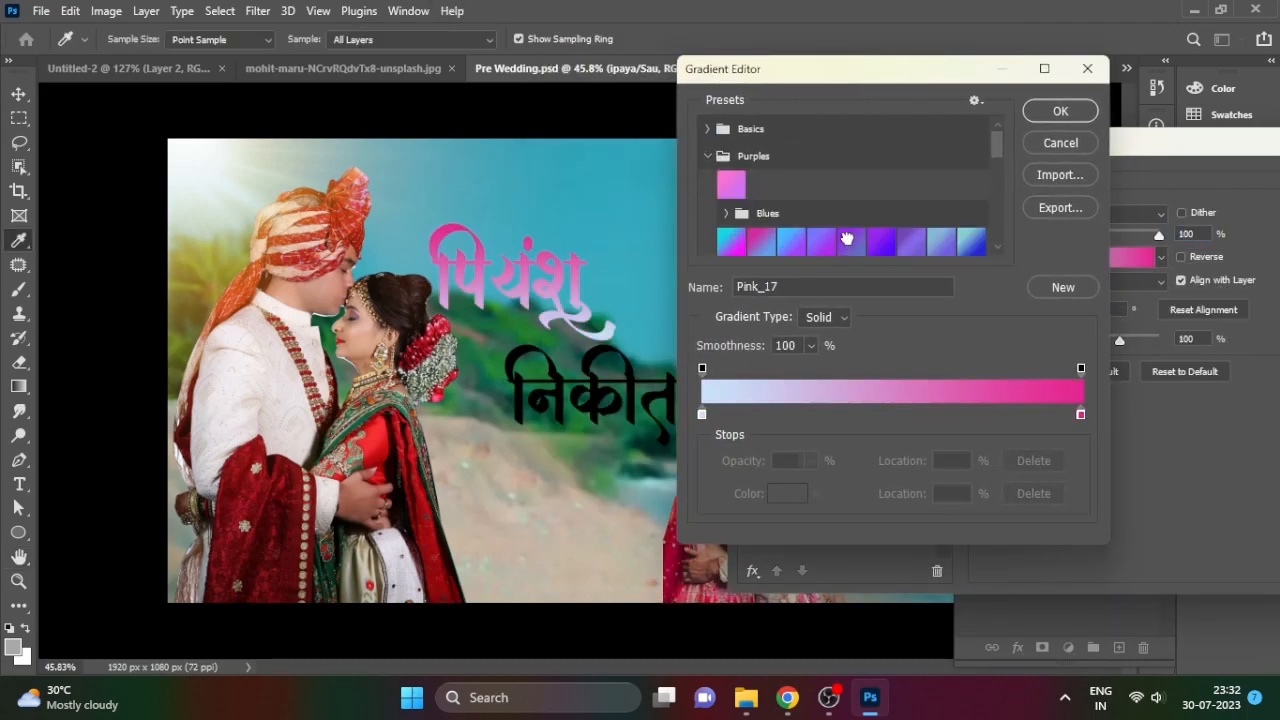
left_click(850, 242)
left_click(882, 247)
left_click(1060, 111)
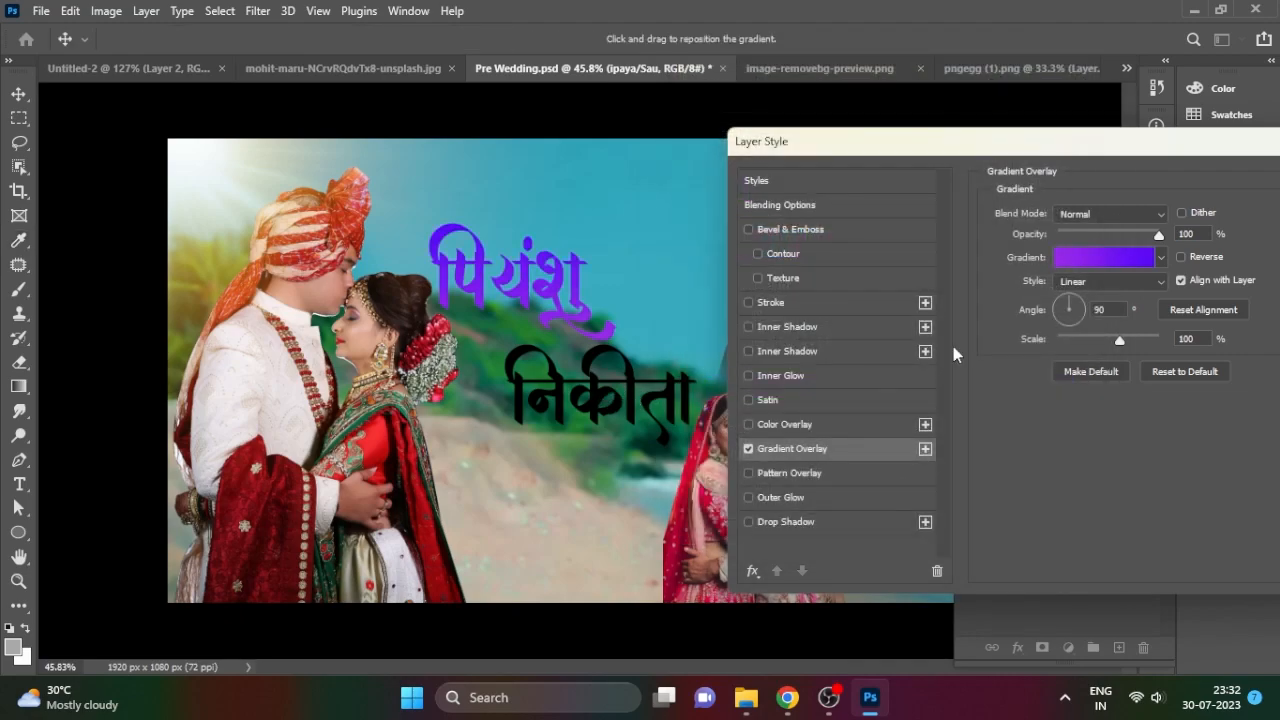
- Accept the groom's name gradient overlay and copy its layer style onto the bride's name
left_click_drag(1220, 140, 1035, 142)
left_click(1206, 185)
double_click(1097, 268)
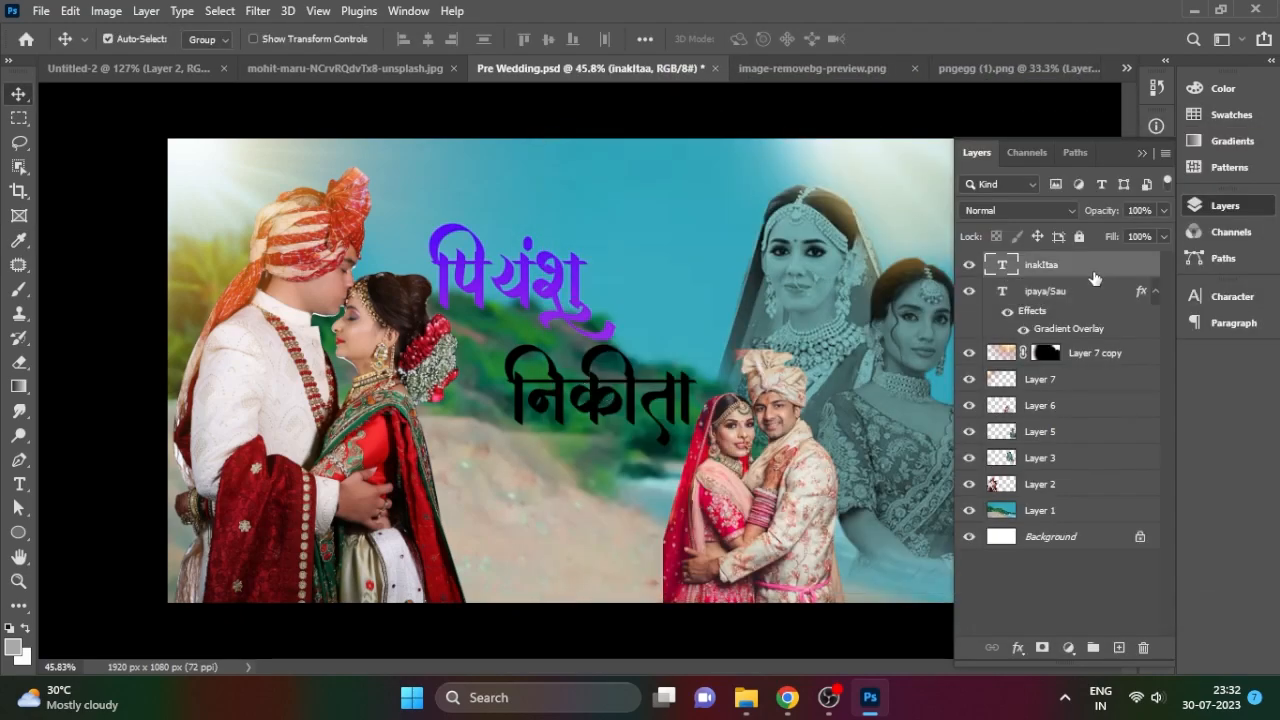
right_click(1030, 298)
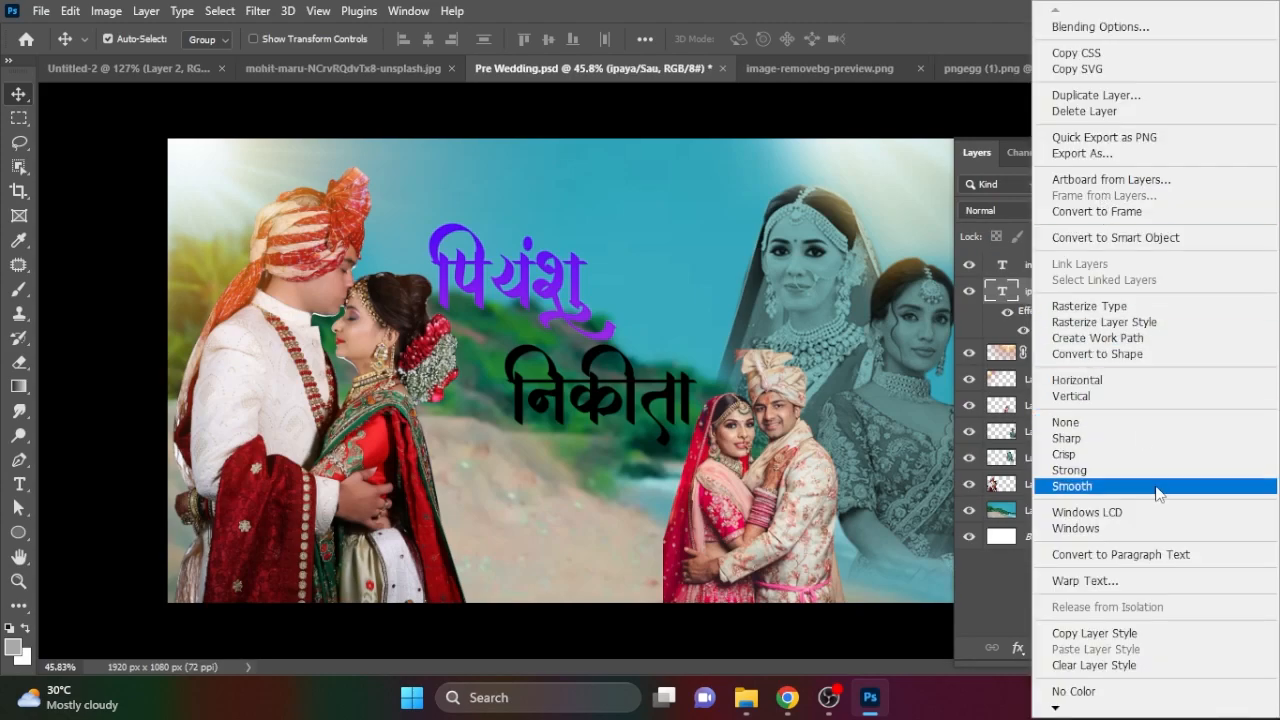
left_click(1094, 633)
right_click(1060, 266)
left_click(880, 649)
- Reopen the groom's name layer style and enable Bevel & Emboss with Contour and Inner Shadow turned off
left_click(1105, 336)
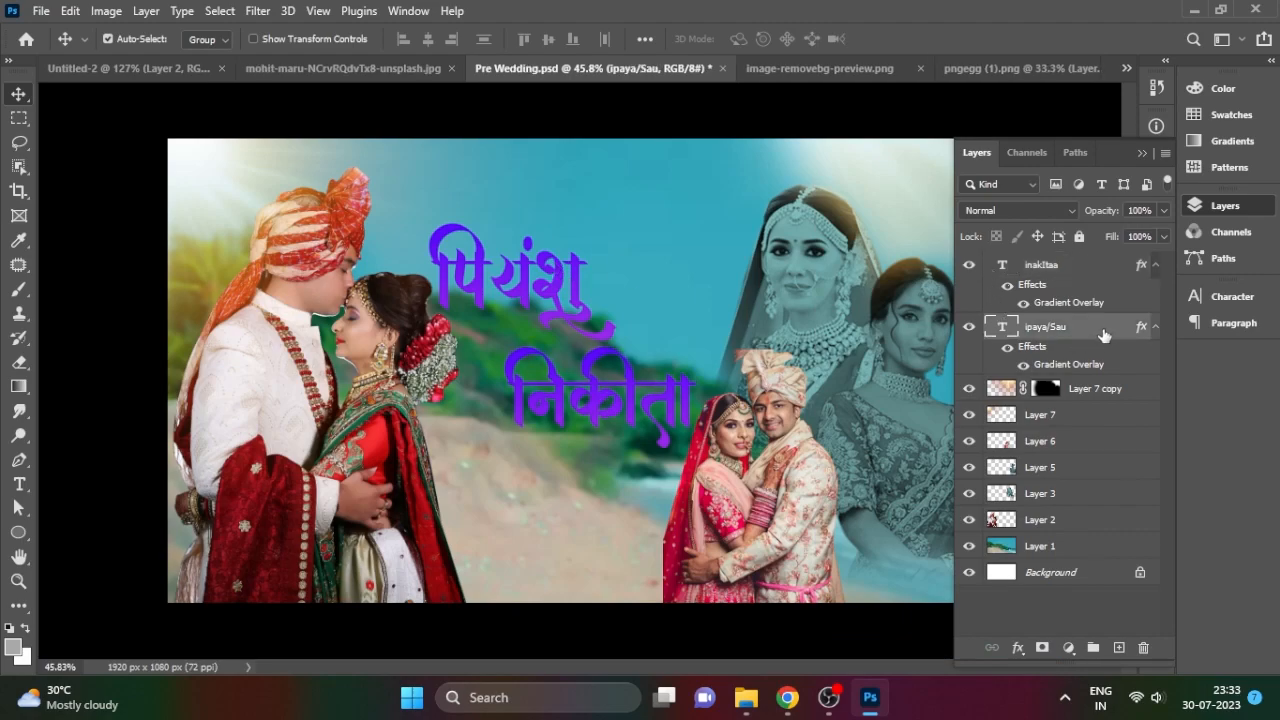
double_click(1080, 326)
left_click_drag(739, 143, 893, 143)
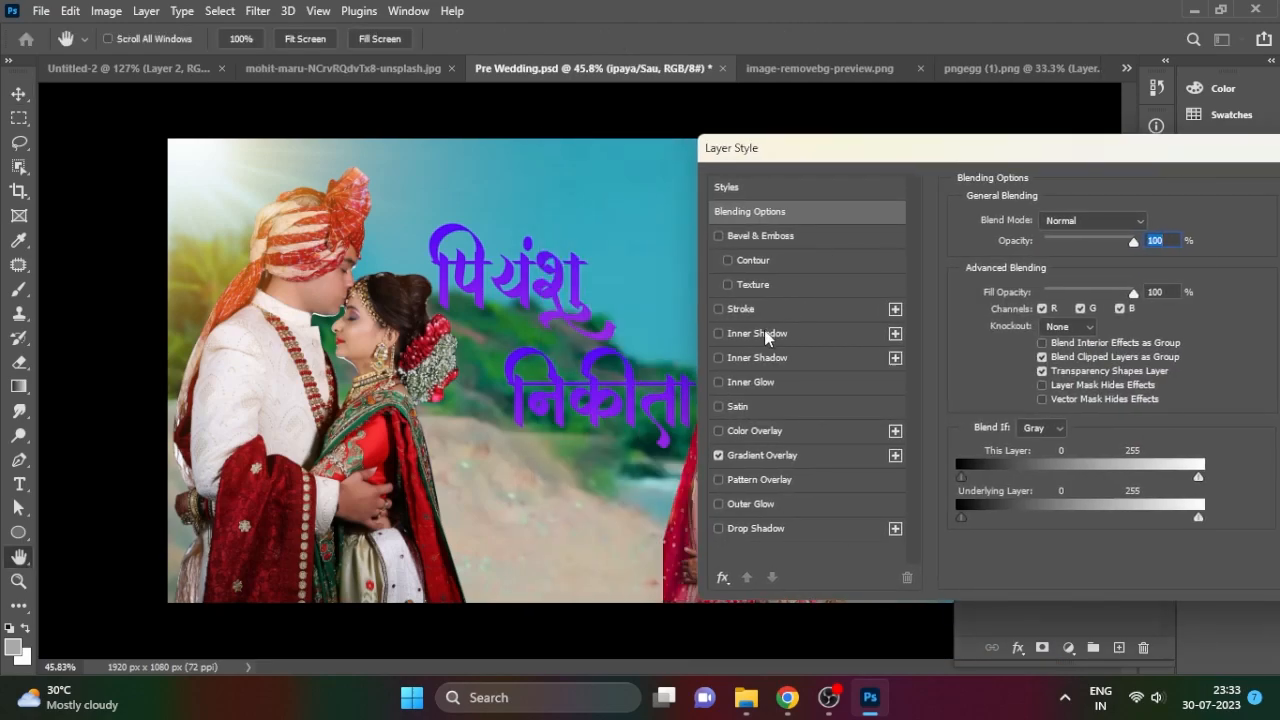
left_click(764, 330)
left_click(718, 333)
left_click(718, 236)
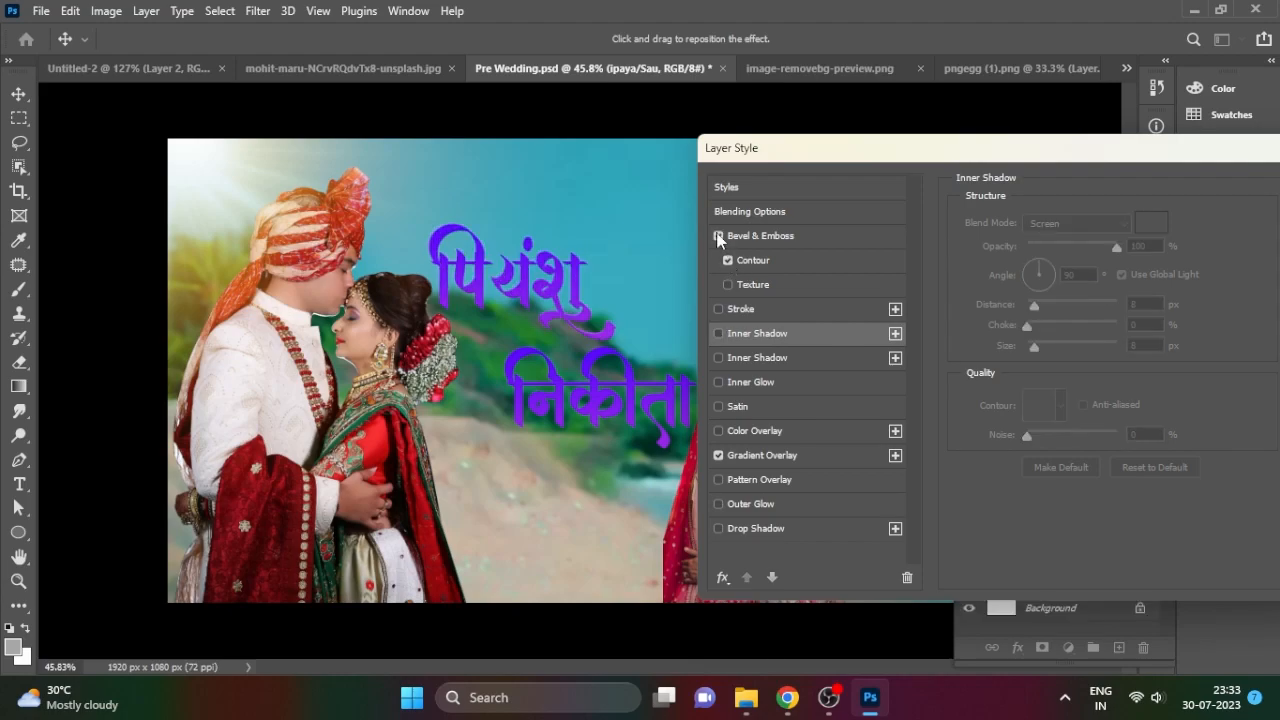
left_click_drag(850, 148, 781, 140)
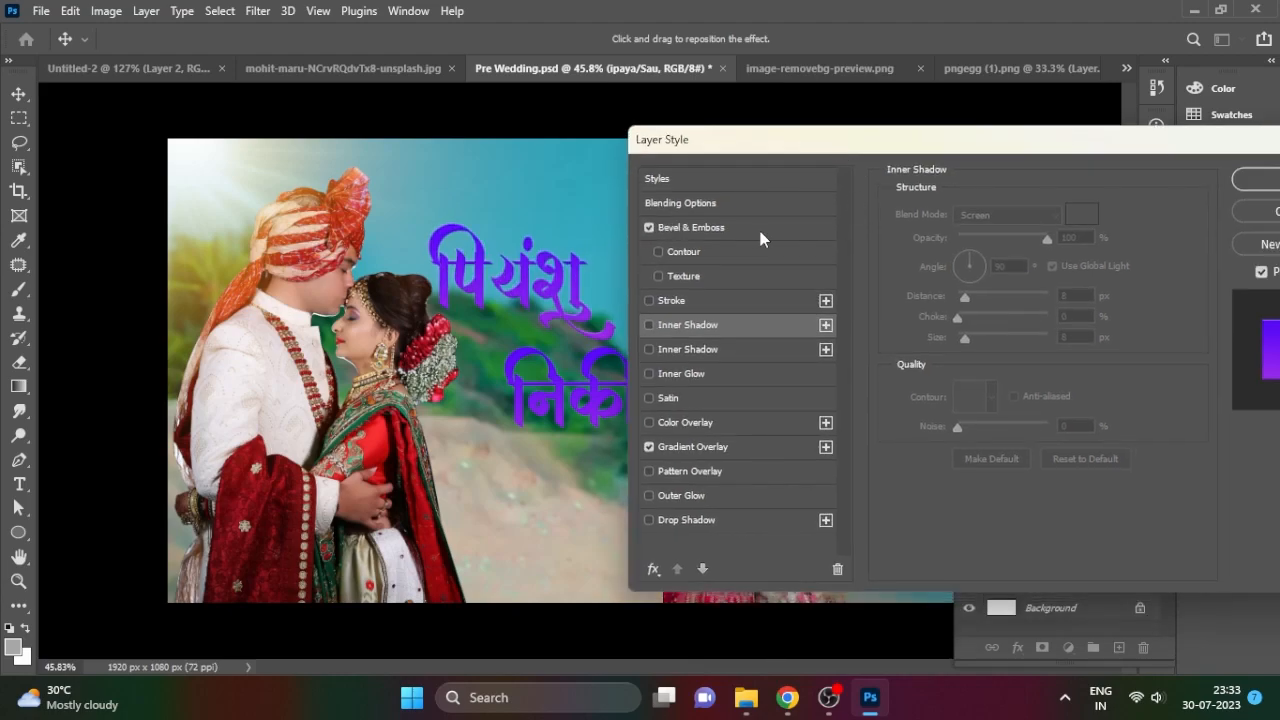
- Set the groom's name Bevel & Emboss to Inner Bevel, Chisel Soft, Depth 750%, Size 5 px and Soften 6 px
left_click(690, 227)
left_click(1010, 253)
left_click(1004, 233)
left_click(995, 278)
left_click(999, 214)
left_click(1001, 271)
left_click(1003, 213)
left_click(1003, 243)
left_click_drag(966, 291, 970, 292)
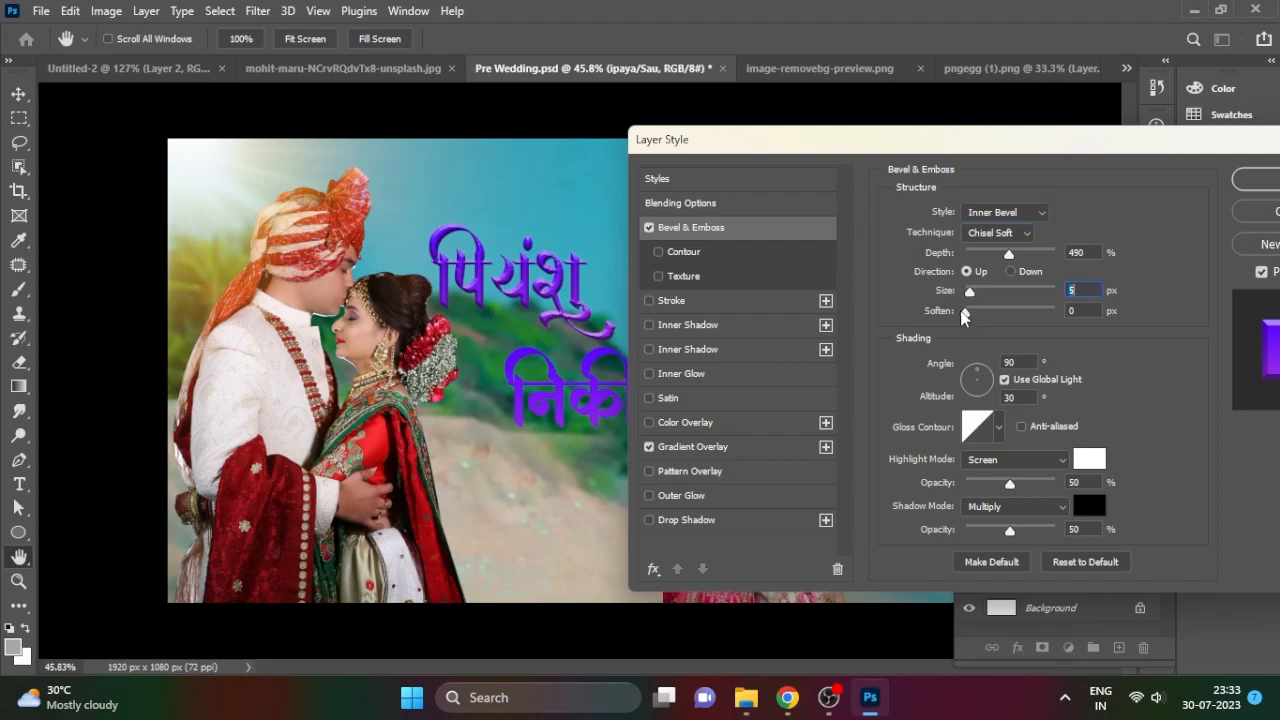
left_click_drag(993, 314, 998, 314)
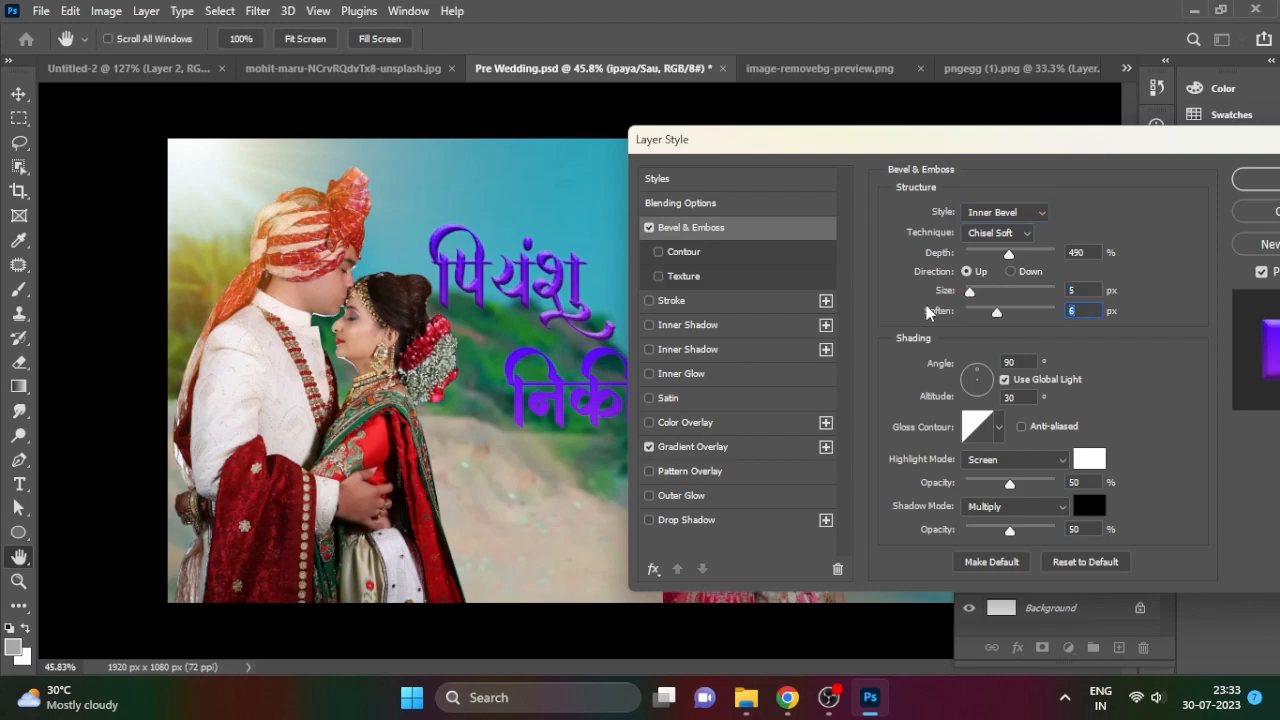
left_click_drag(1019, 259, 1035, 260)
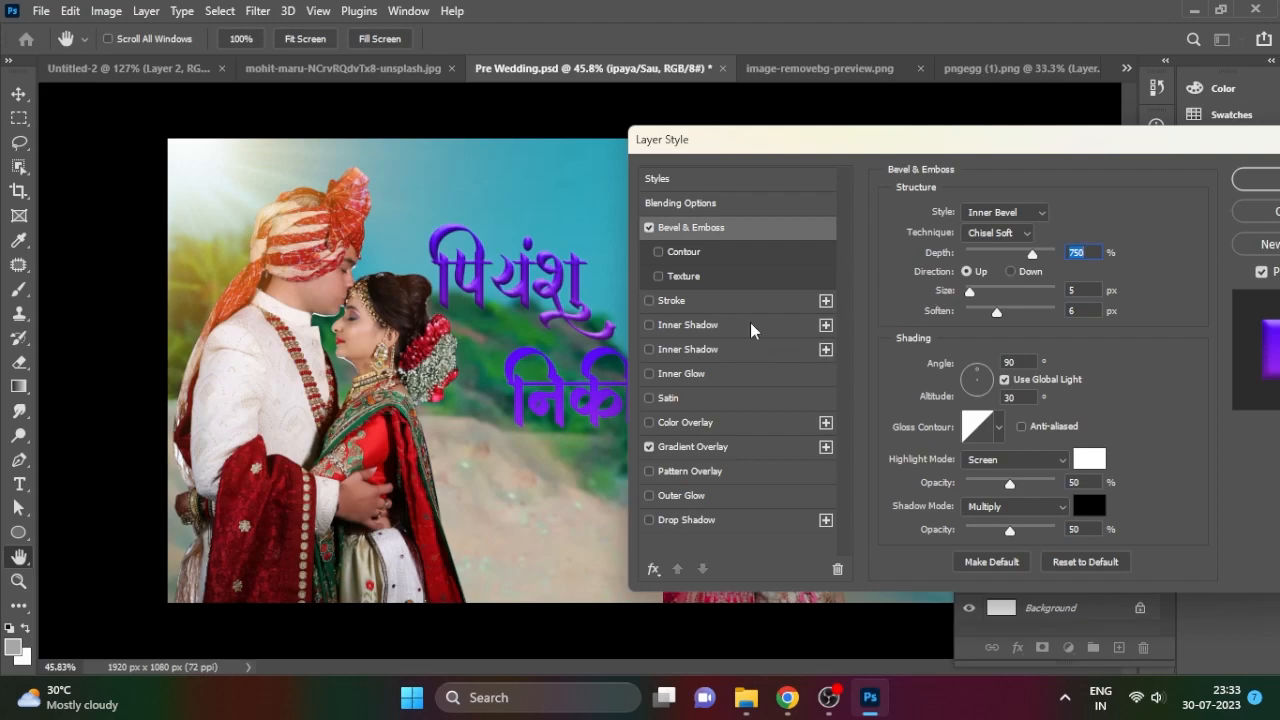
- Add a black Multiply Inner Shadow to the groom's name with Distance 0 px, Choke 5% and Size 0 px
left_click(700, 423)
left_click(649, 423)
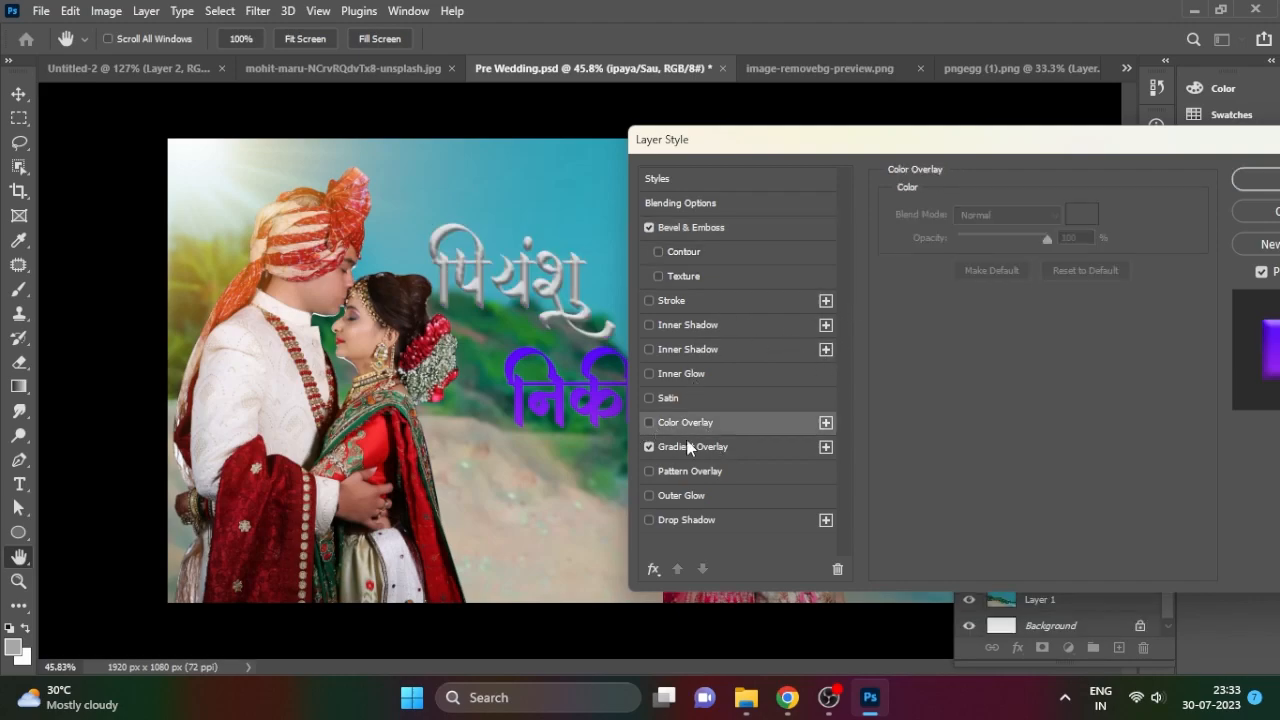
left_click(680, 446)
left_click(698, 350)
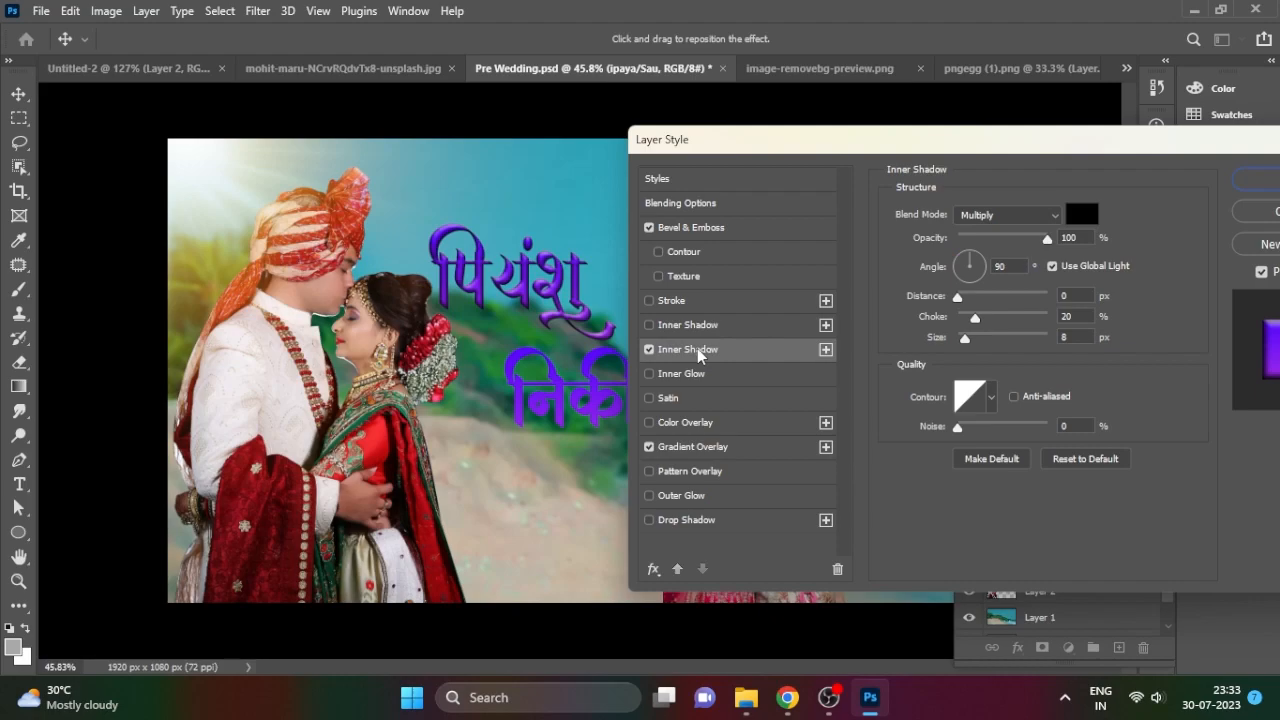
left_click_drag(975, 320, 963, 320)
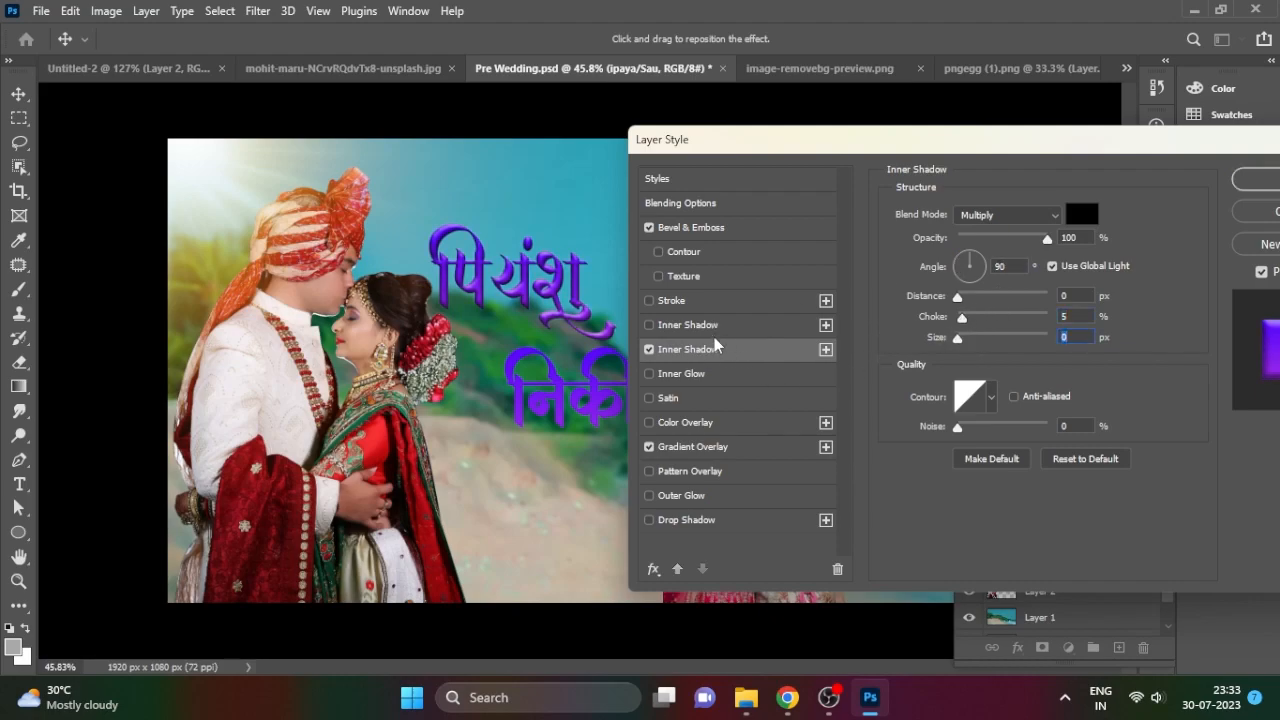
- Add a Multiply Drop Shadow to the groom's name with Opacity 29%, Distance 6 px, Spread 1% and Size 9 px
left_click(686, 520)
mouse_move(972, 338)
left_mouse_down()
mouse_move(957, 338)
mouse_move(966, 347)
left_mouse_up()
mouse_move(964, 302)
left_mouse_down()
mouse_move(976, 307)
mouse_move(966, 302)
left_mouse_up()
left_click_drag(976, 240, 995, 244)
left_click_drag(968, 298, 976, 305)
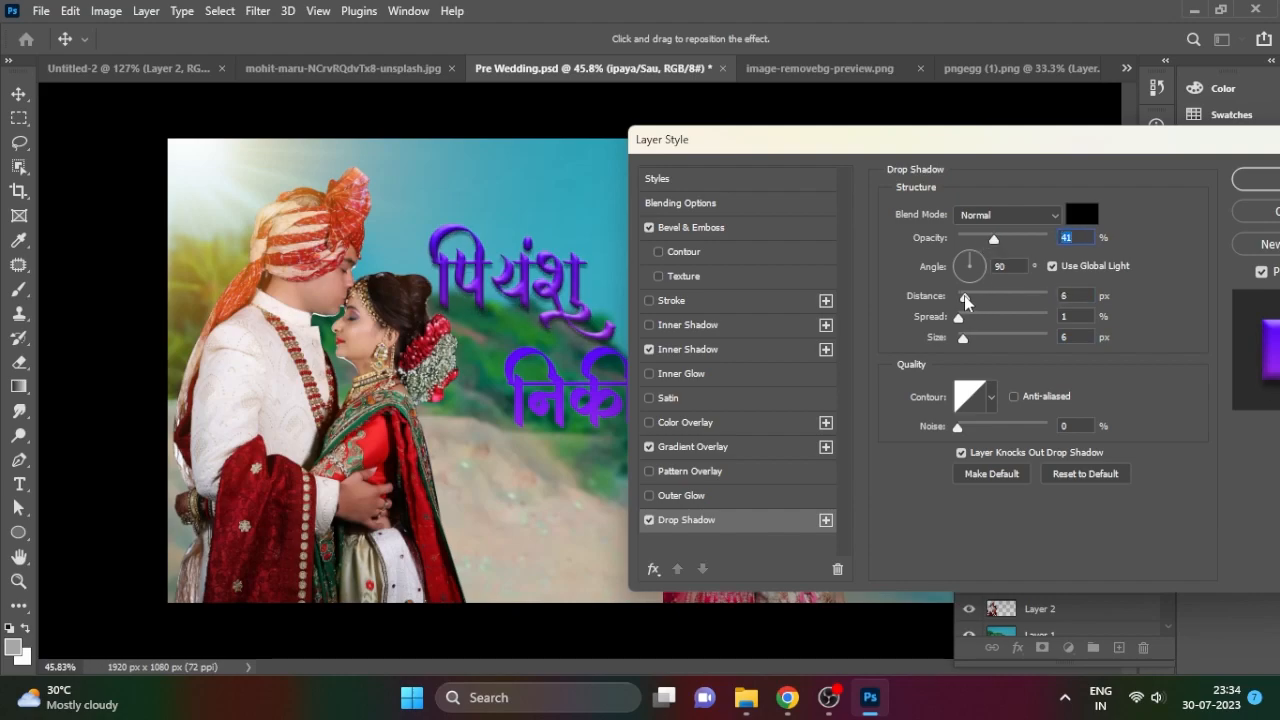
left_click(995, 215)
left_click(972, 279)
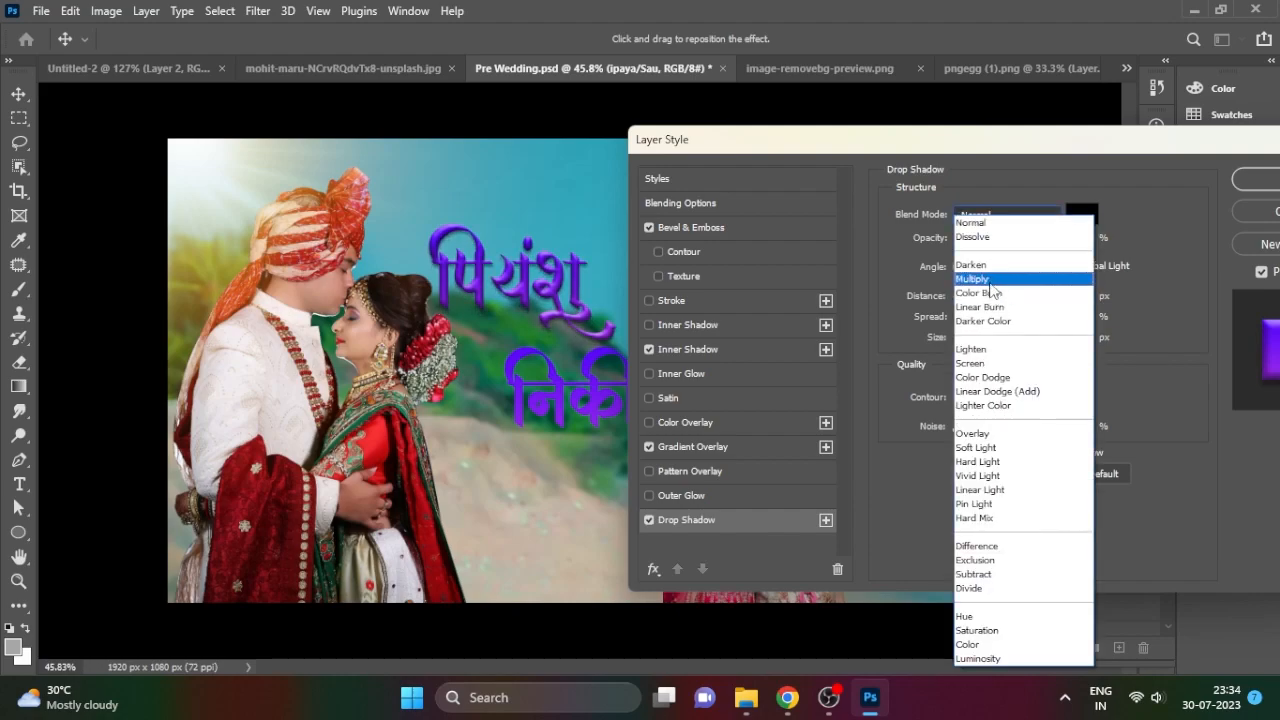
left_click_drag(963, 340, 967, 345)
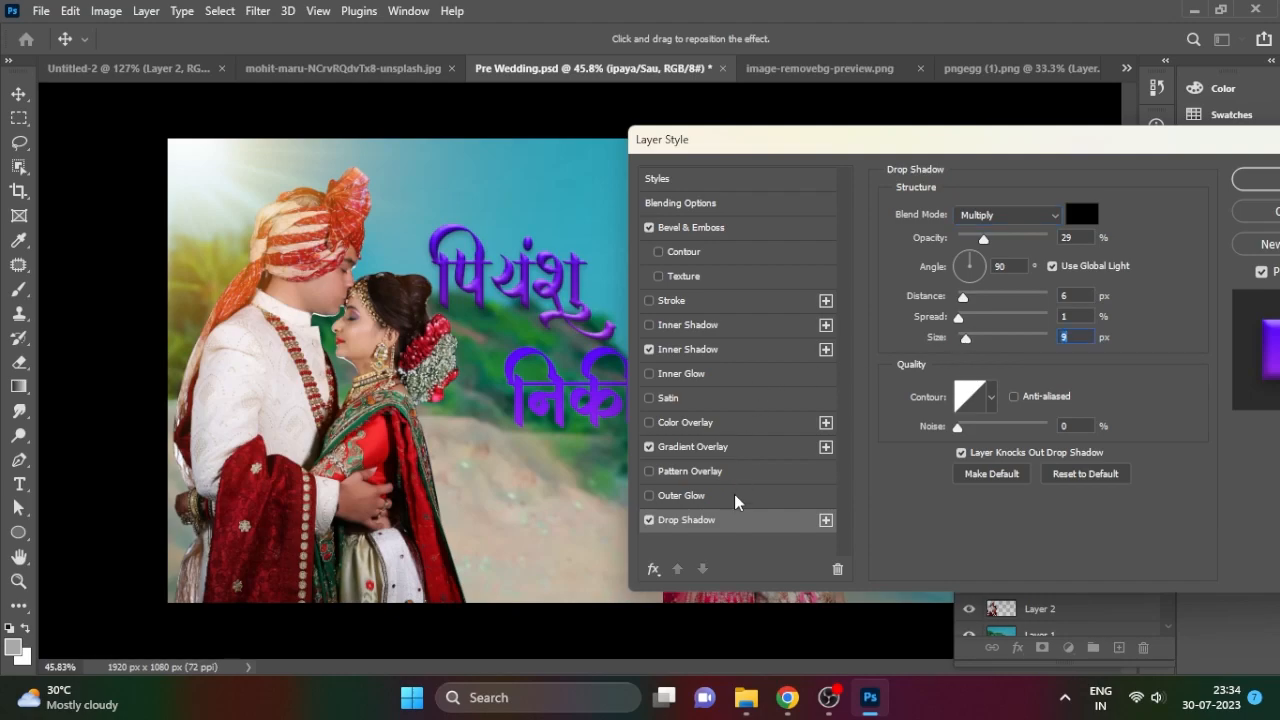
- Try the yellow-orange, red-orange and a Pastels gradient preset on the groom's name Gradient Overlay
left_click(735, 446)
left_click(1063, 258)
left_click_drag(1080, 314, 1090, 372)
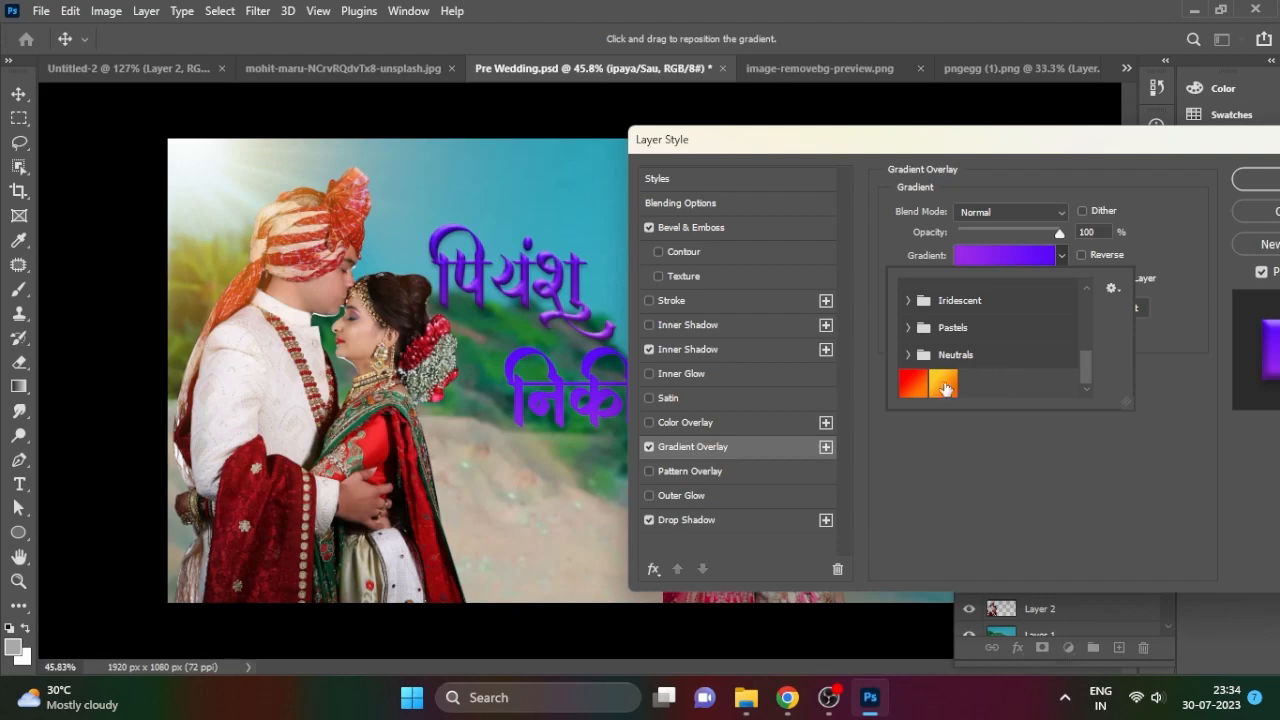
left_click(946, 386)
left_click(913, 388)
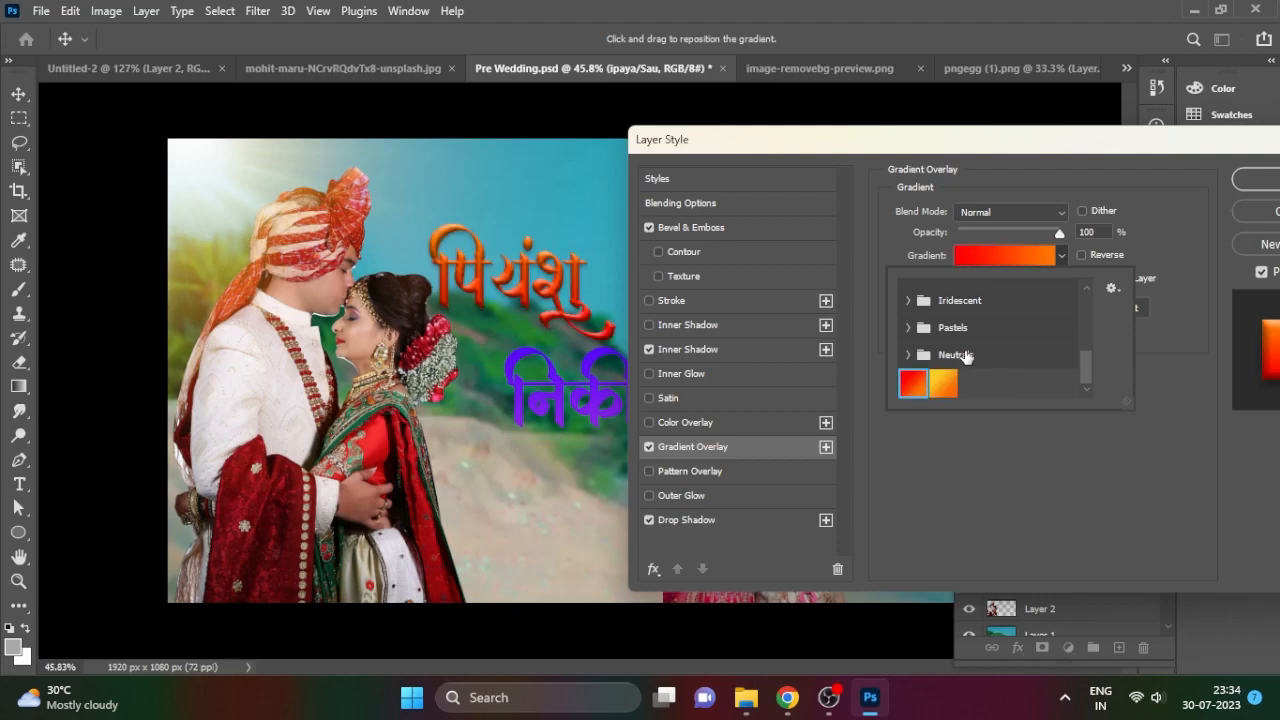
left_click(908, 330)
left_click(957, 360)
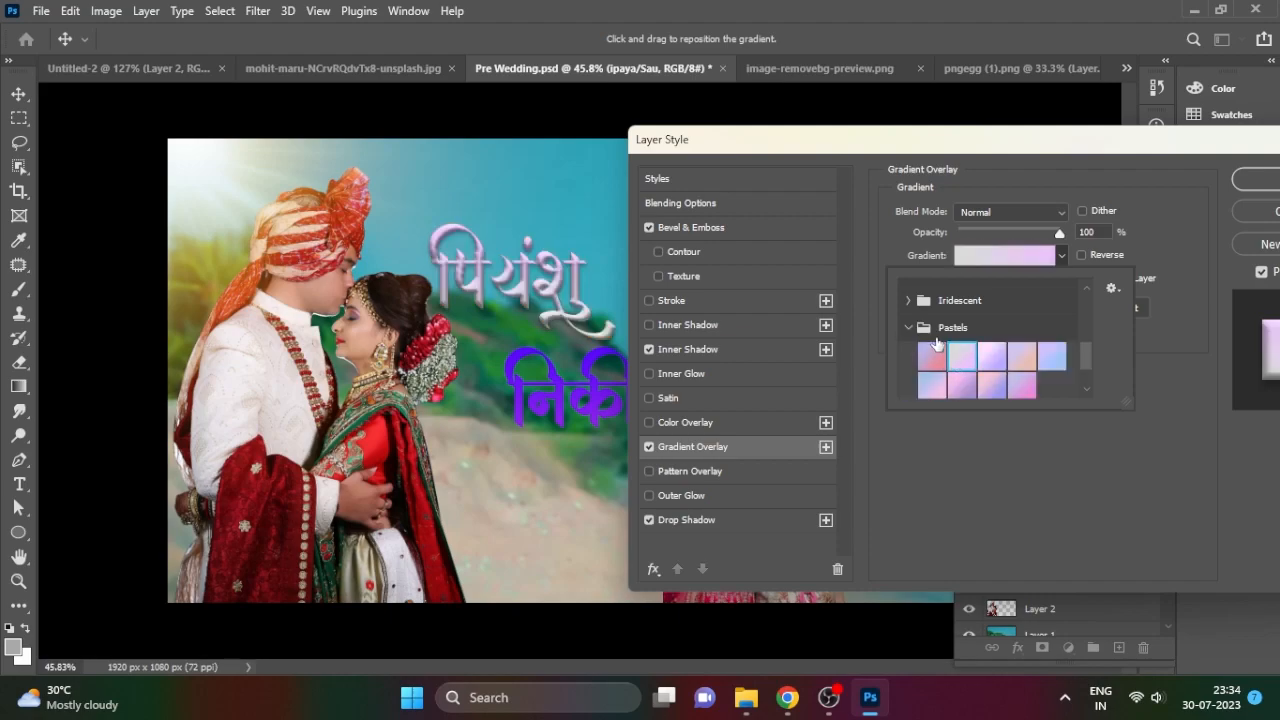
left_click(908, 301)
mouse_move(1090, 345)
left_mouse_down()
mouse_move(1086, 360)
mouse_move(1084, 326)
left_mouse_up()
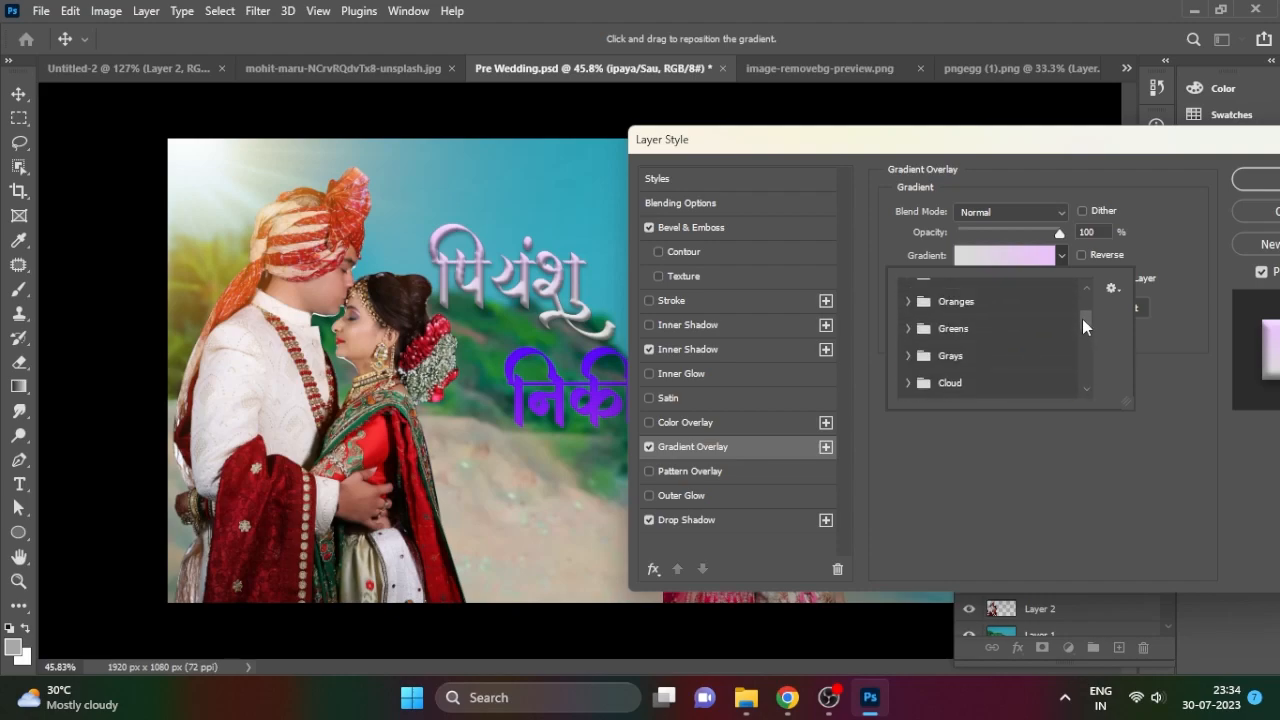
- Apply the yellow-to-red gradient preset from the Oranges group to the groom's name and shift the name slightly rightward
left_click(911, 303)
left_click(1056, 340)
left_click(1056, 359)
left_click(1012, 331)
left_click(1052, 331)
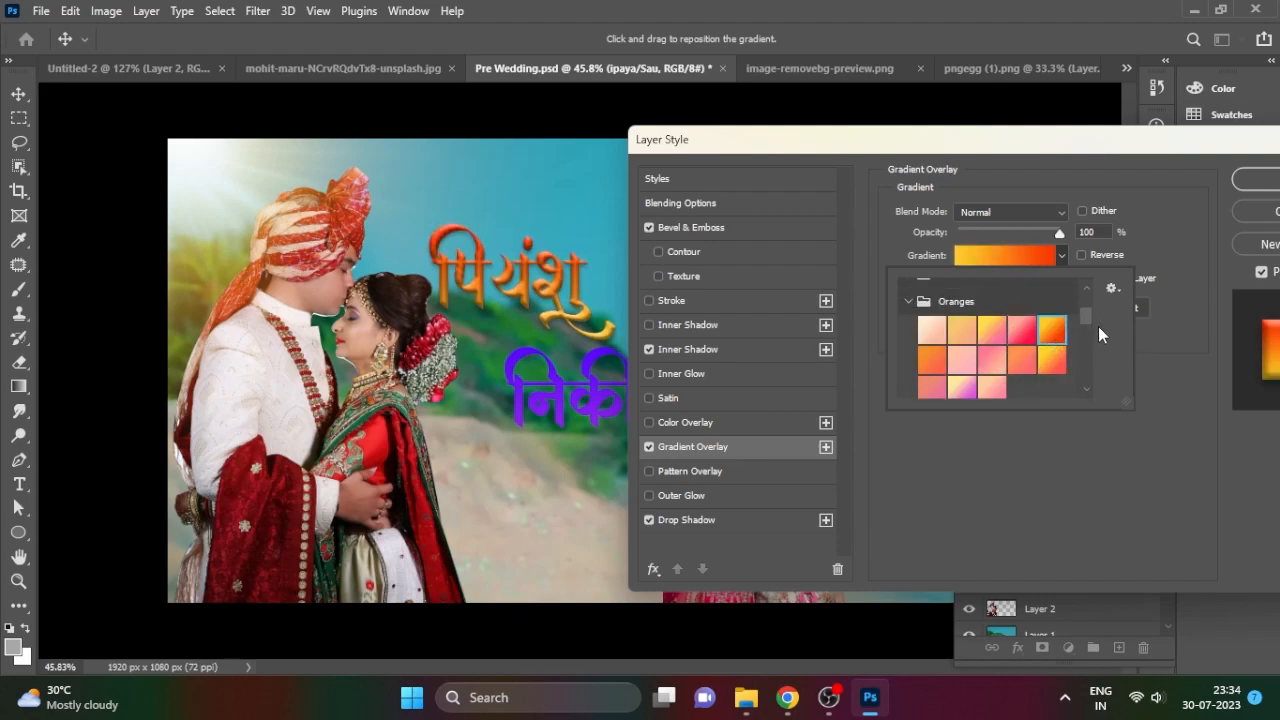
mouse_move(1082, 316)
left_mouse_down()
mouse_move(1092, 304)
mouse_move(1086, 324)
left_mouse_up()
left_click(909, 361)
left_click(966, 390)
left_click(1053, 364)
left_click(1053, 337)
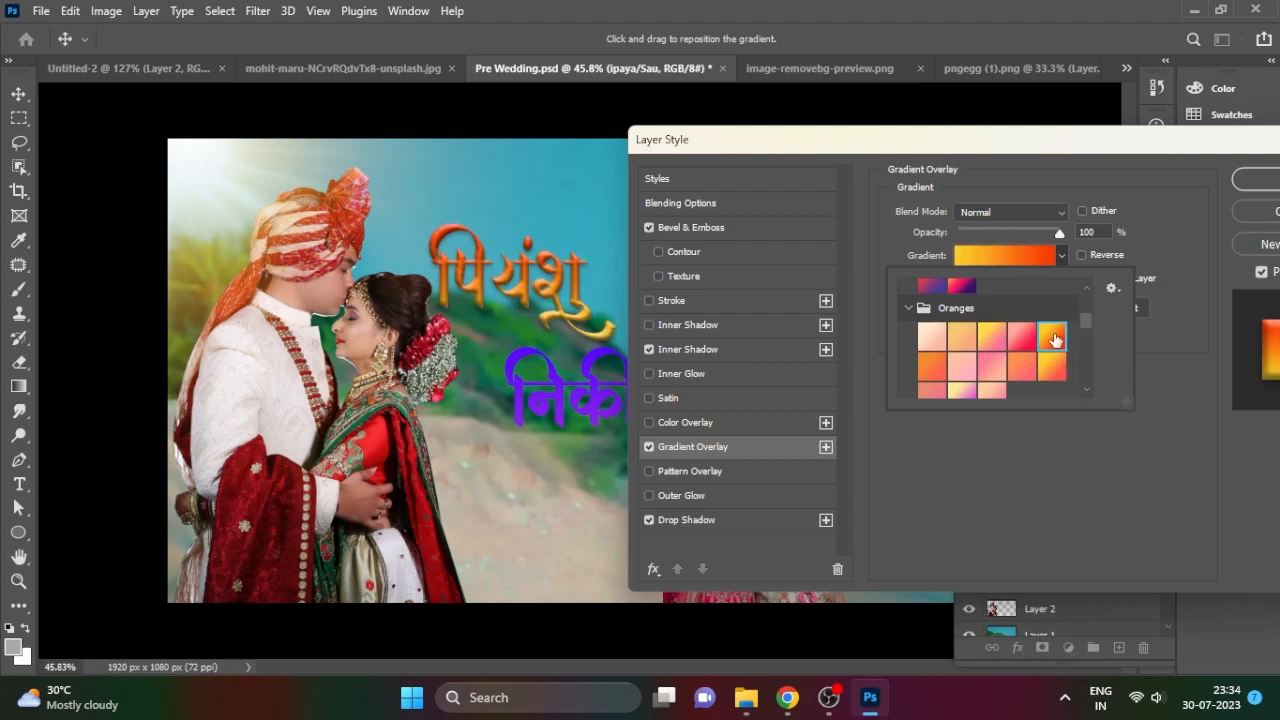
left_click(1256, 189)
left_click_drag(550, 289, 566, 290)
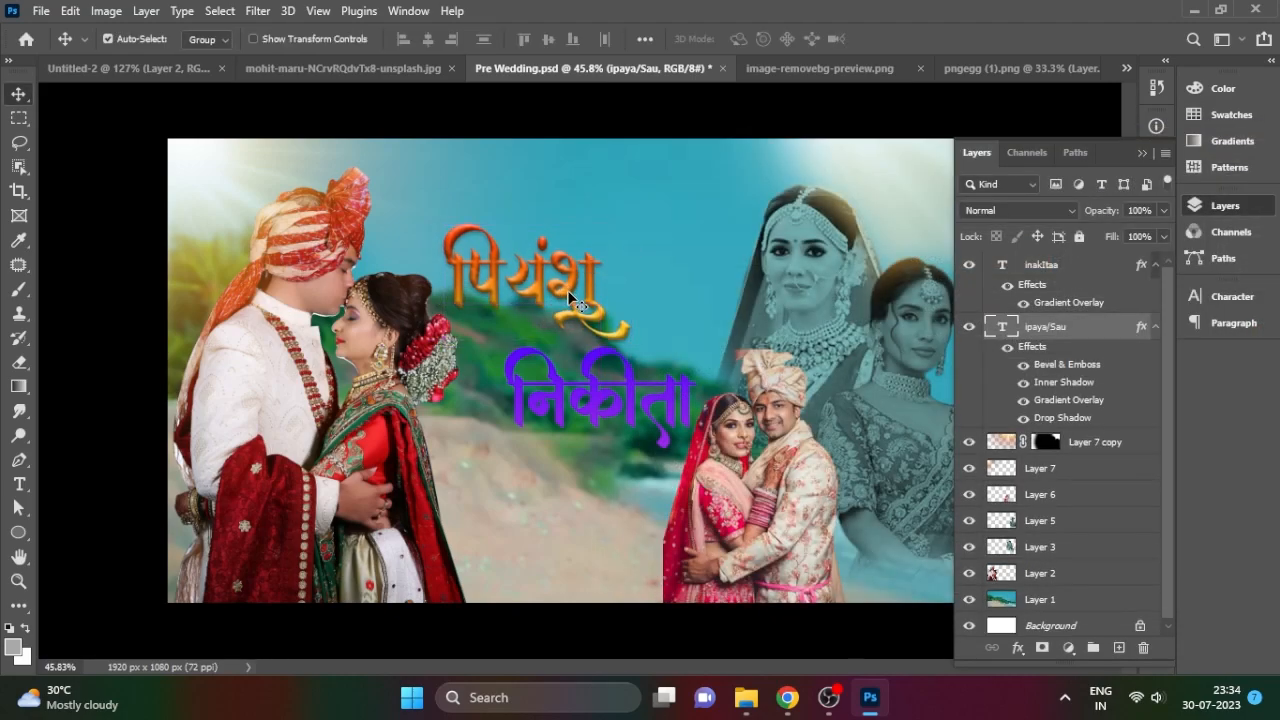
- Review the groom's name effect settings and try Color Overlay and Satin on it
double_click(1098, 337)
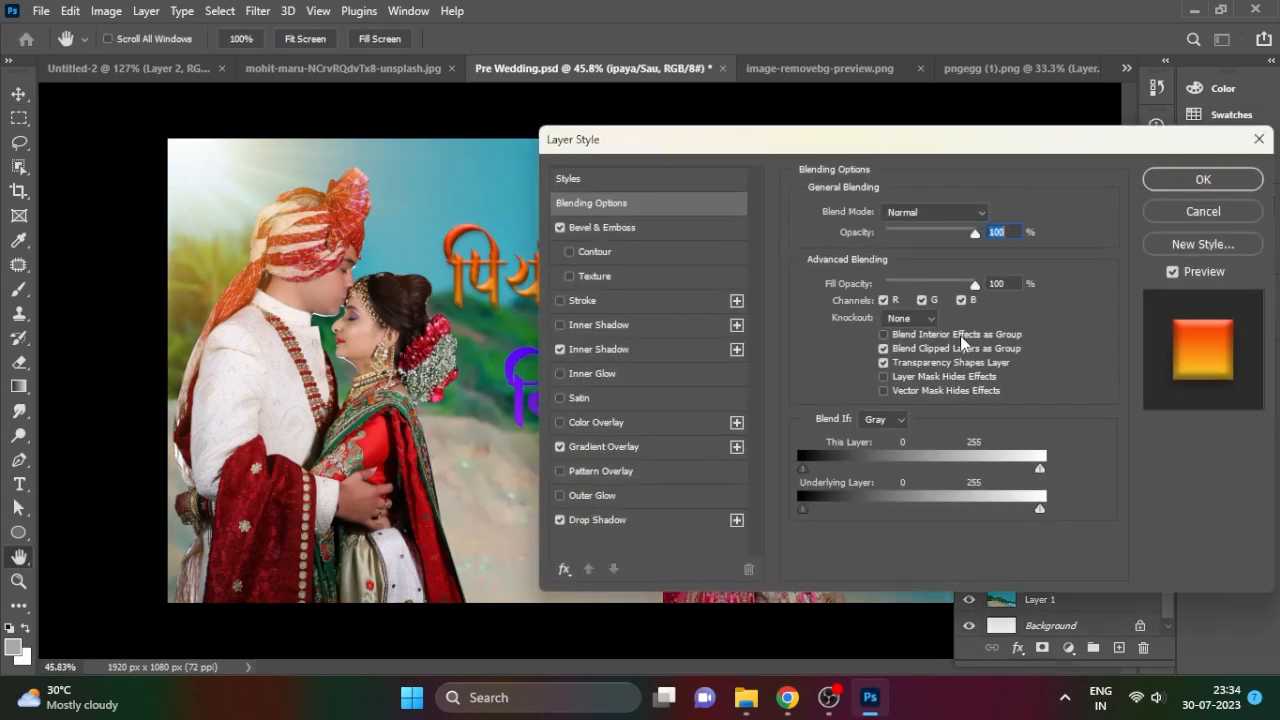
left_click(621, 352)
left_click(611, 520)
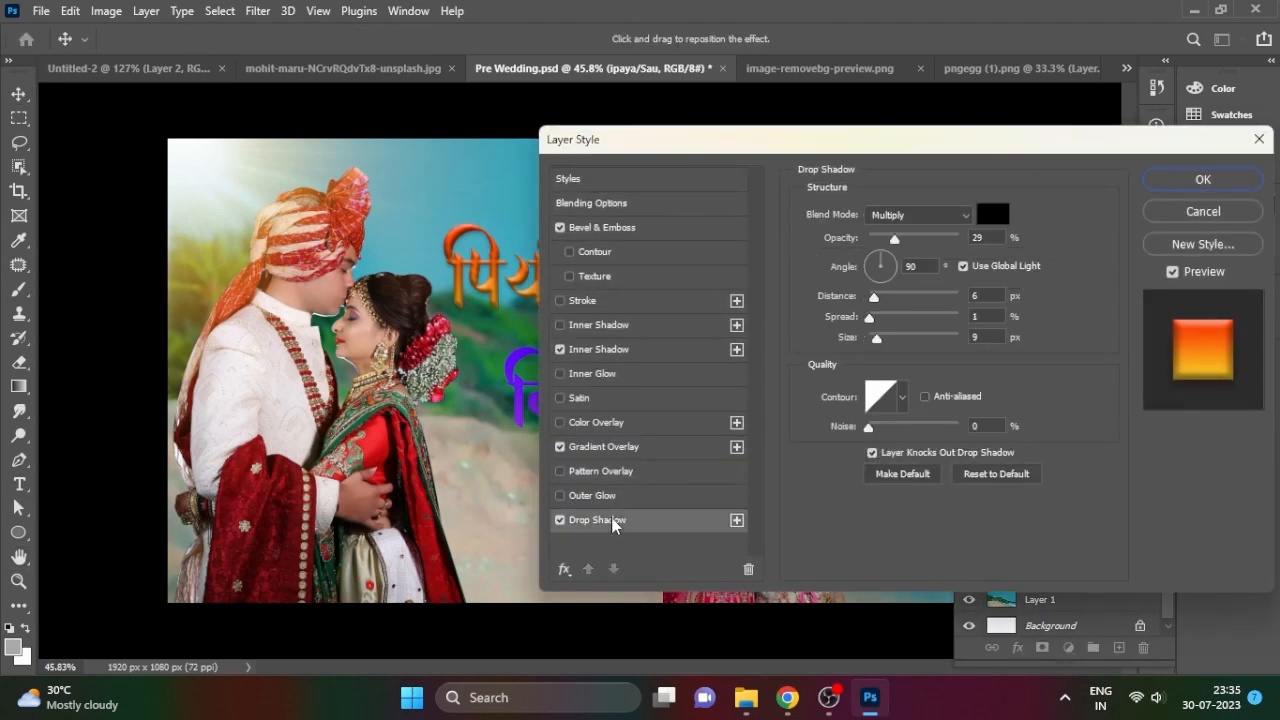
left_click(612, 423)
left_click(560, 422)
left_click(596, 447)
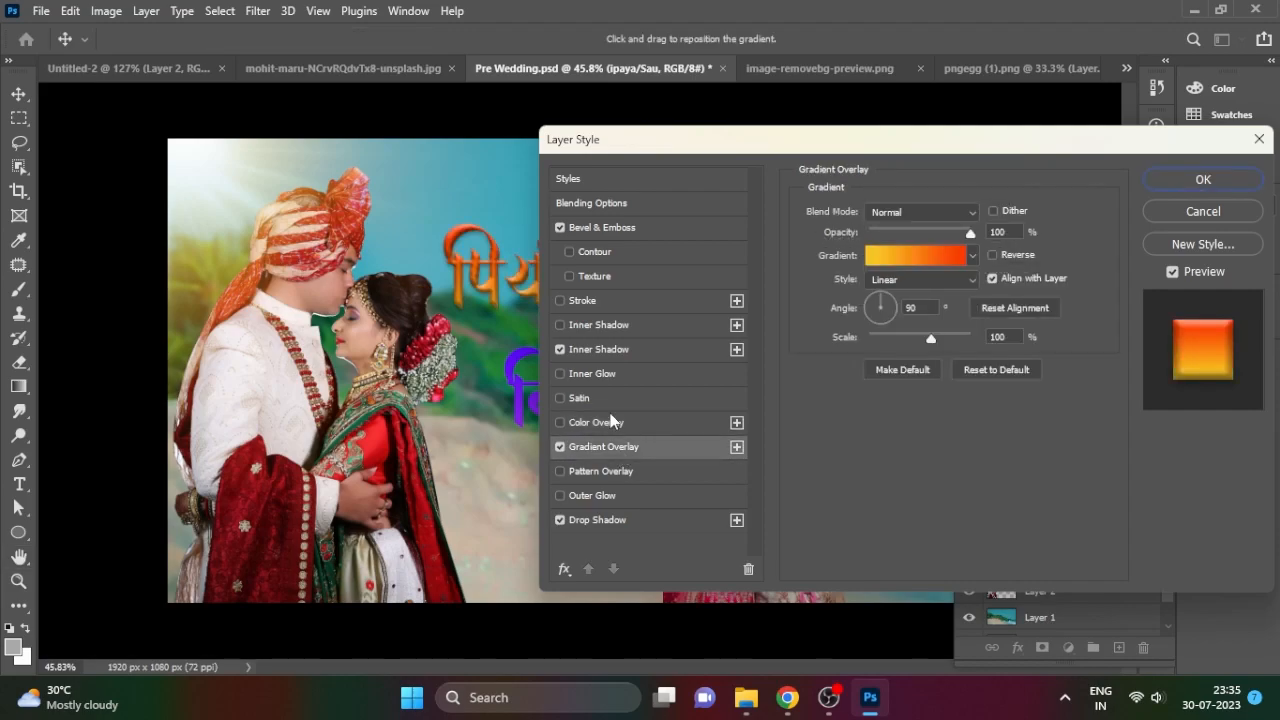
left_click(611, 399)
left_click(560, 398)
left_click(610, 447)
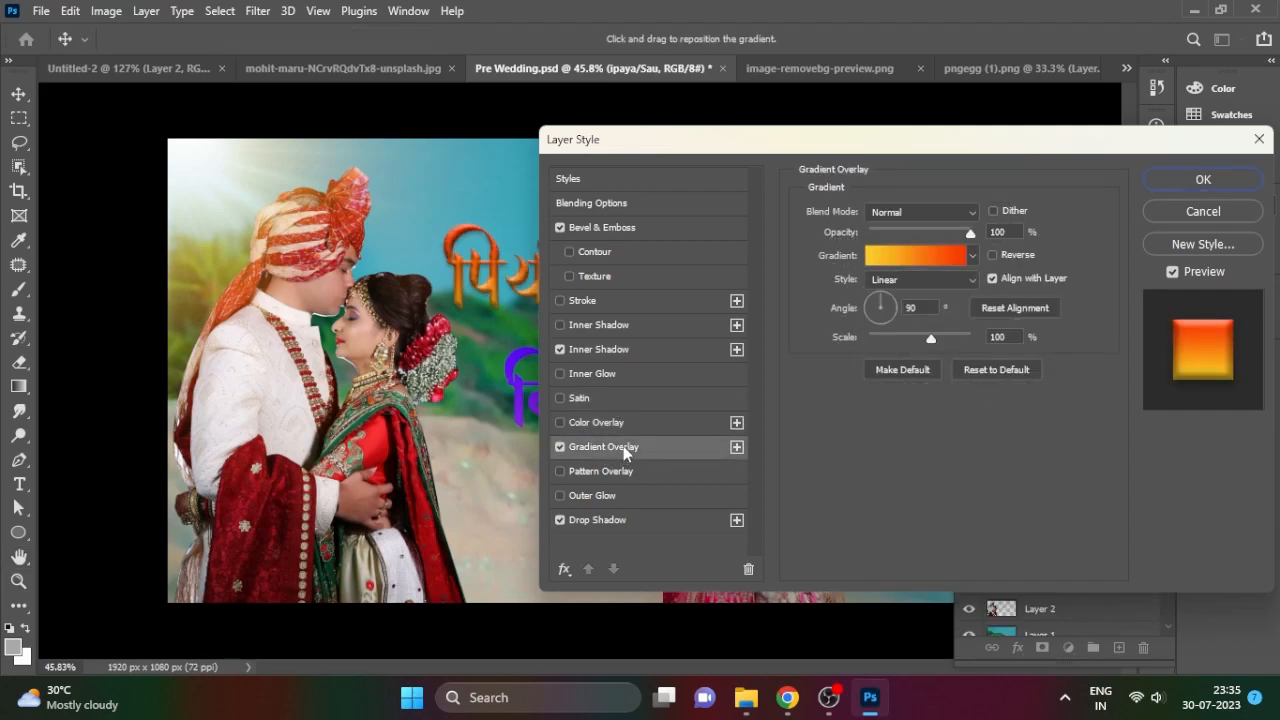
- Change the groom's name Bevel & Emboss technique to Chisel Hard and accept the layer style
left_click(610, 230)
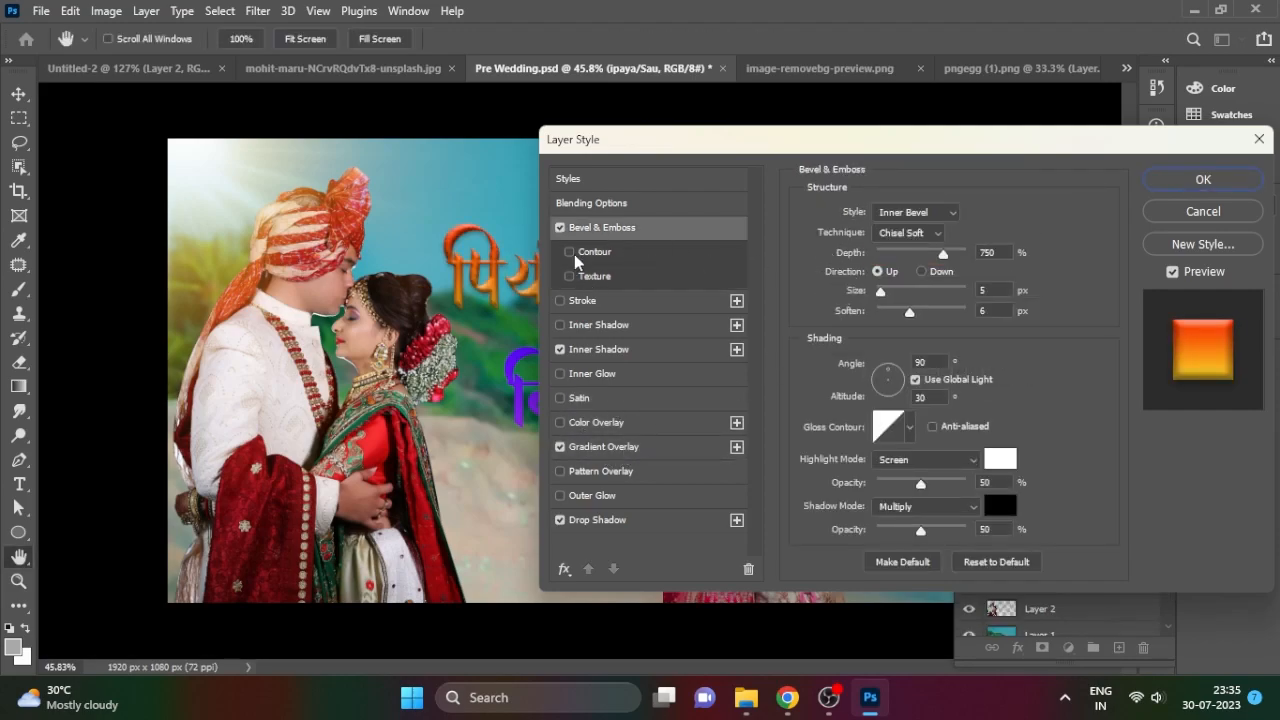
left_click(908, 232)
left_click(910, 256)
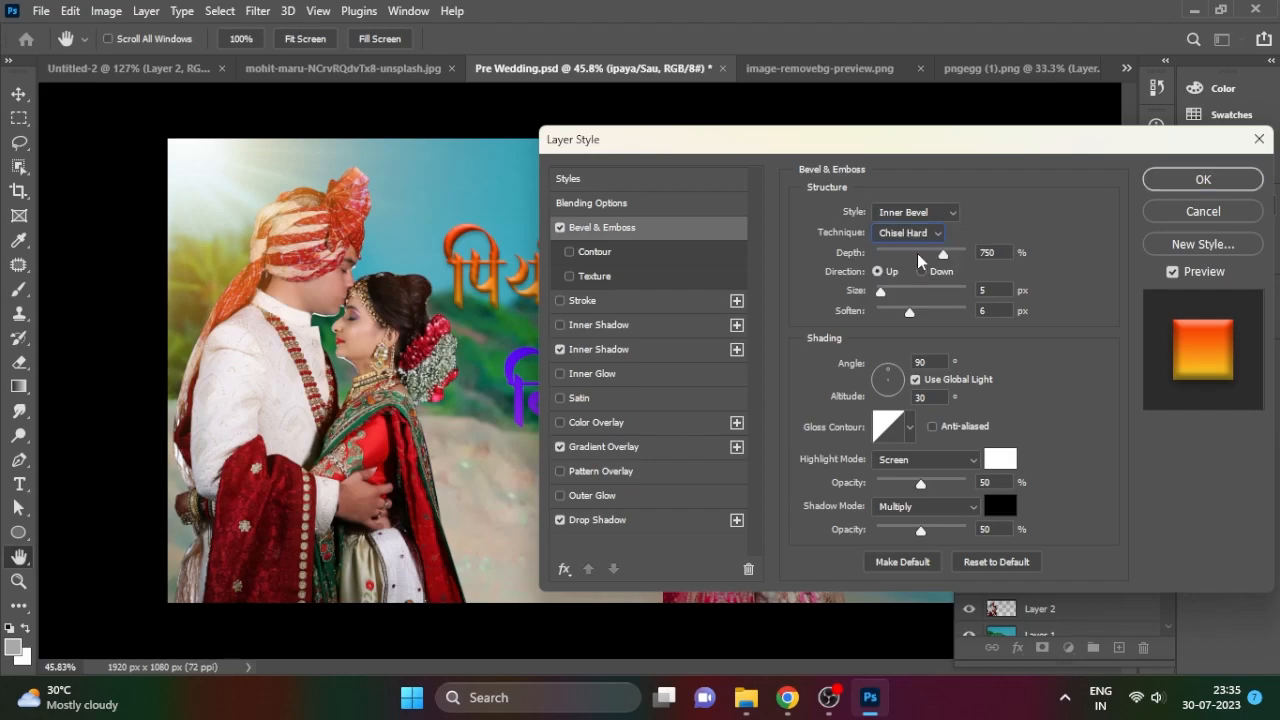
left_click(1157, 178)
- Strengthen the groom's name Drop Shadow to Opacity 33%, Distance 9 px, Spread 14% and Size 13 px
double_click(1064, 327)
left_click(1101, 334)
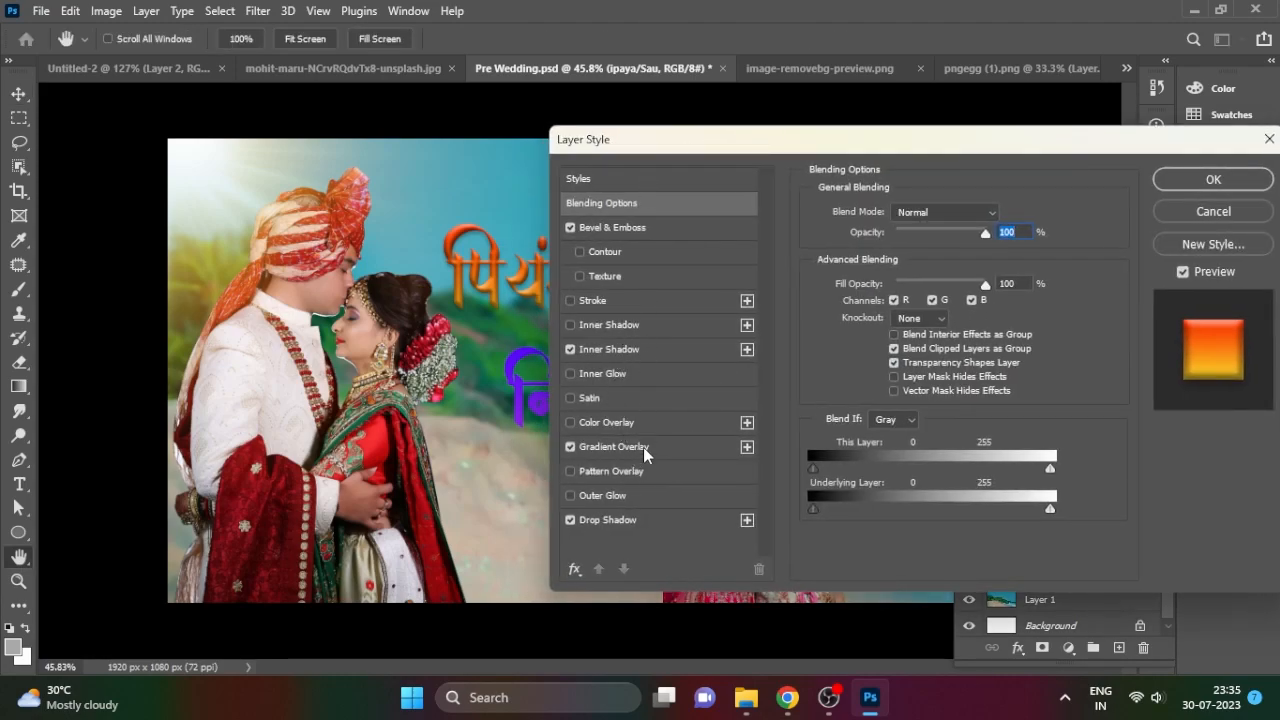
left_click(636, 521)
mouse_move(885, 299)
left_mouse_down()
mouse_move(895, 340)
mouse_move(892, 319)
left_mouse_up()
left_click_drag(905, 239, 908, 240)
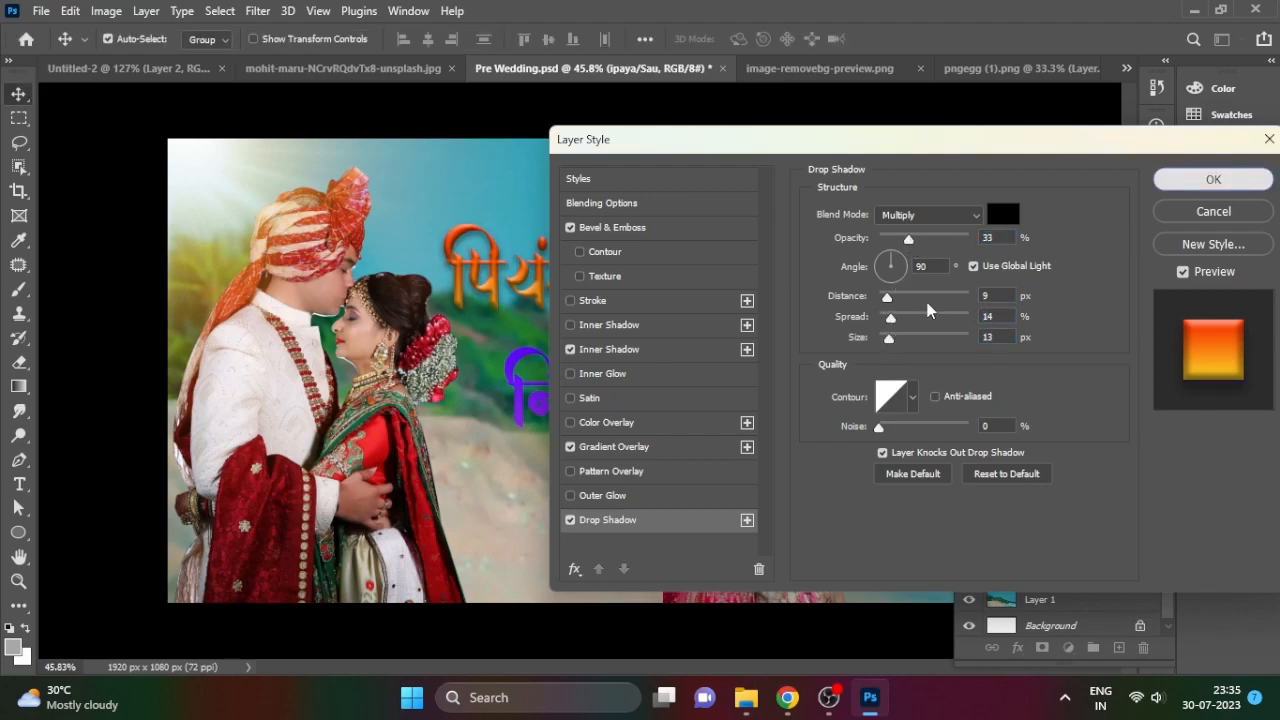
key("Return")
right_click(1073, 338)
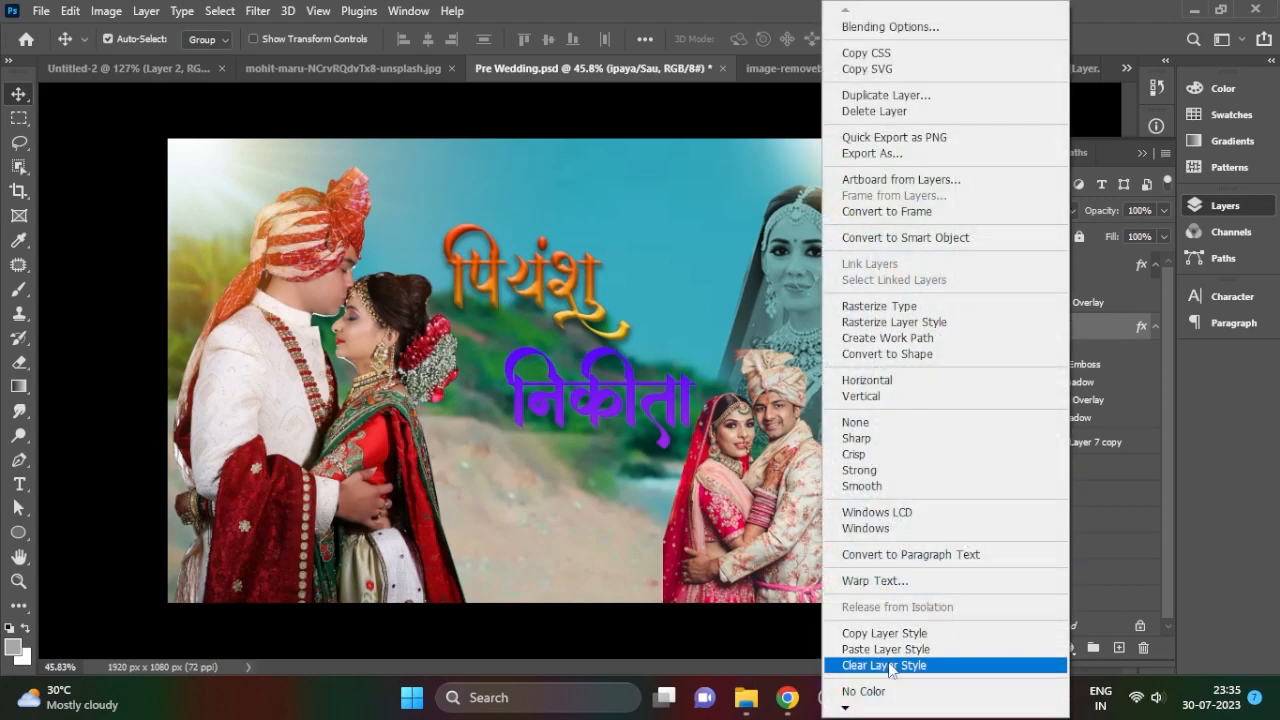
left_click(890, 666)
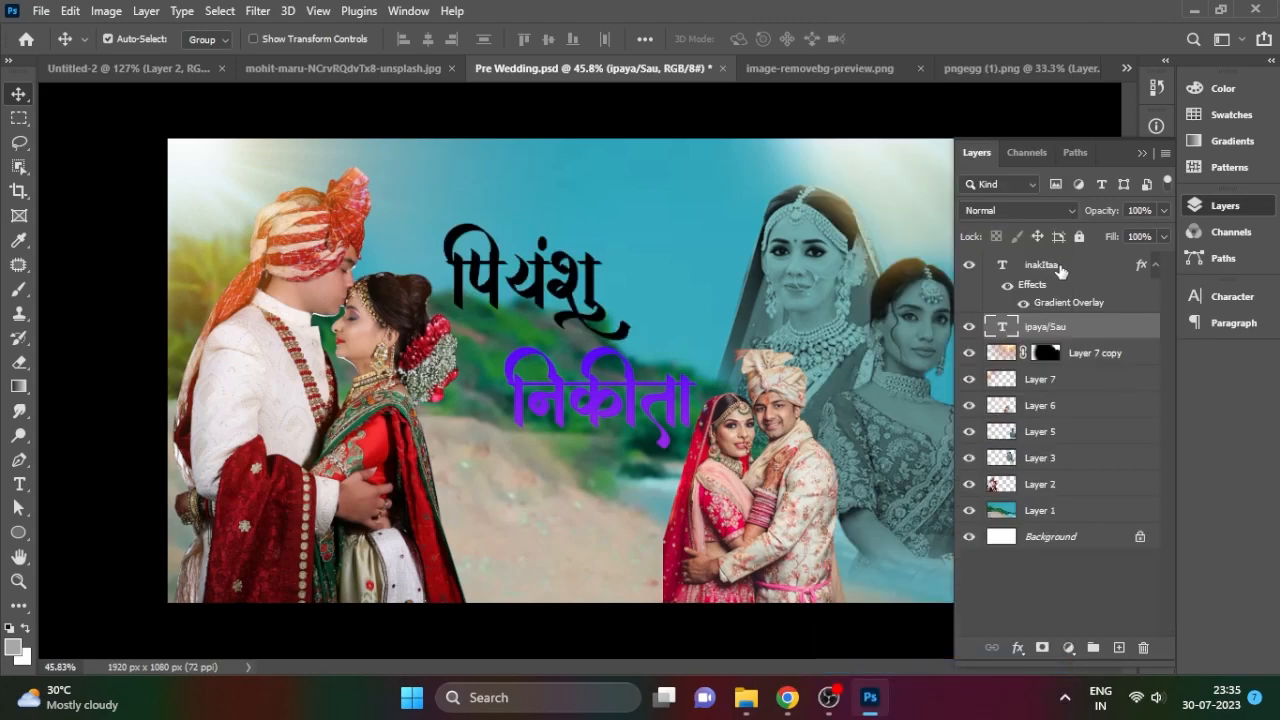
right_click(1060, 270)
left_click(903, 648)
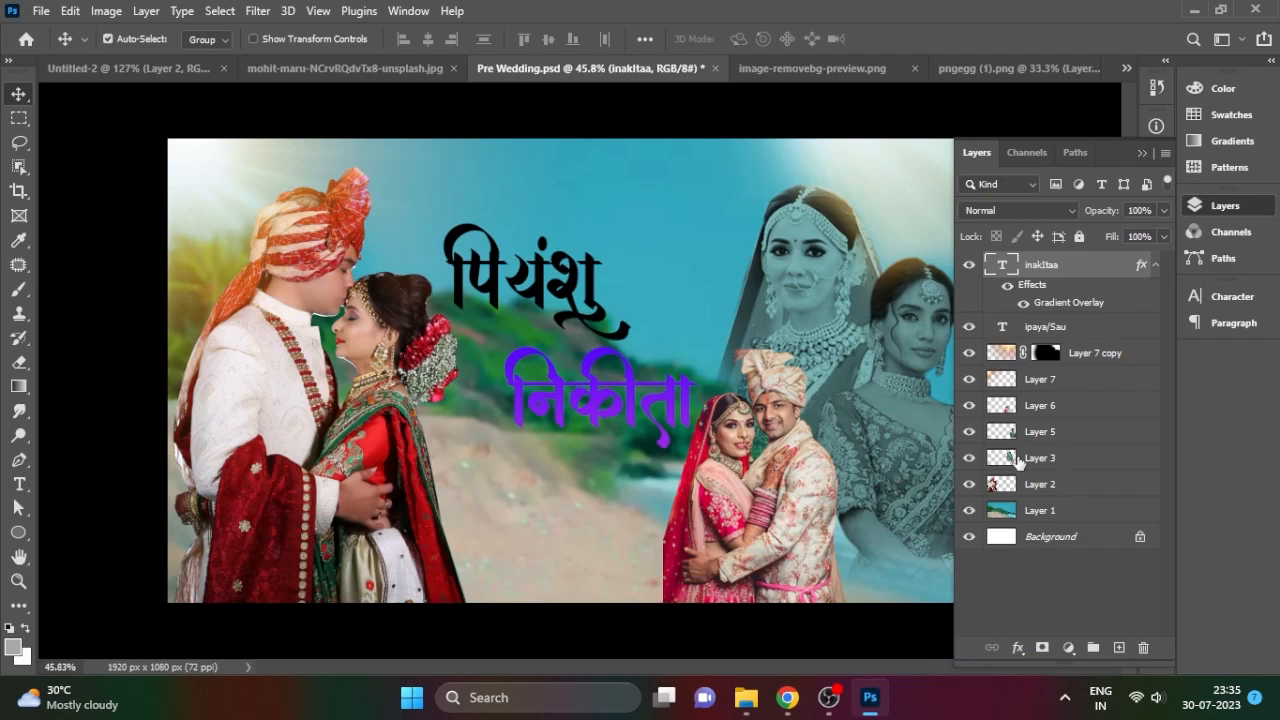
- Copy the layer style of the groom's name and paste it onto the bride's name
right_click(1077, 331)
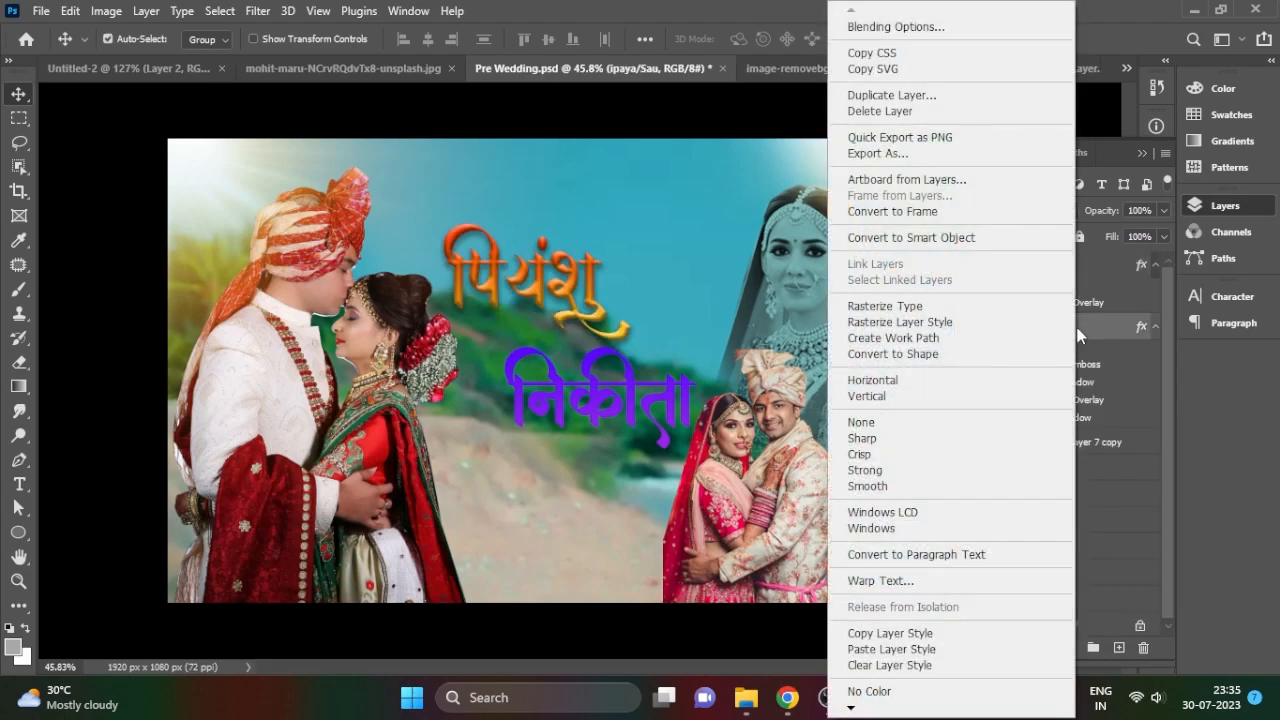
left_click(890, 633)
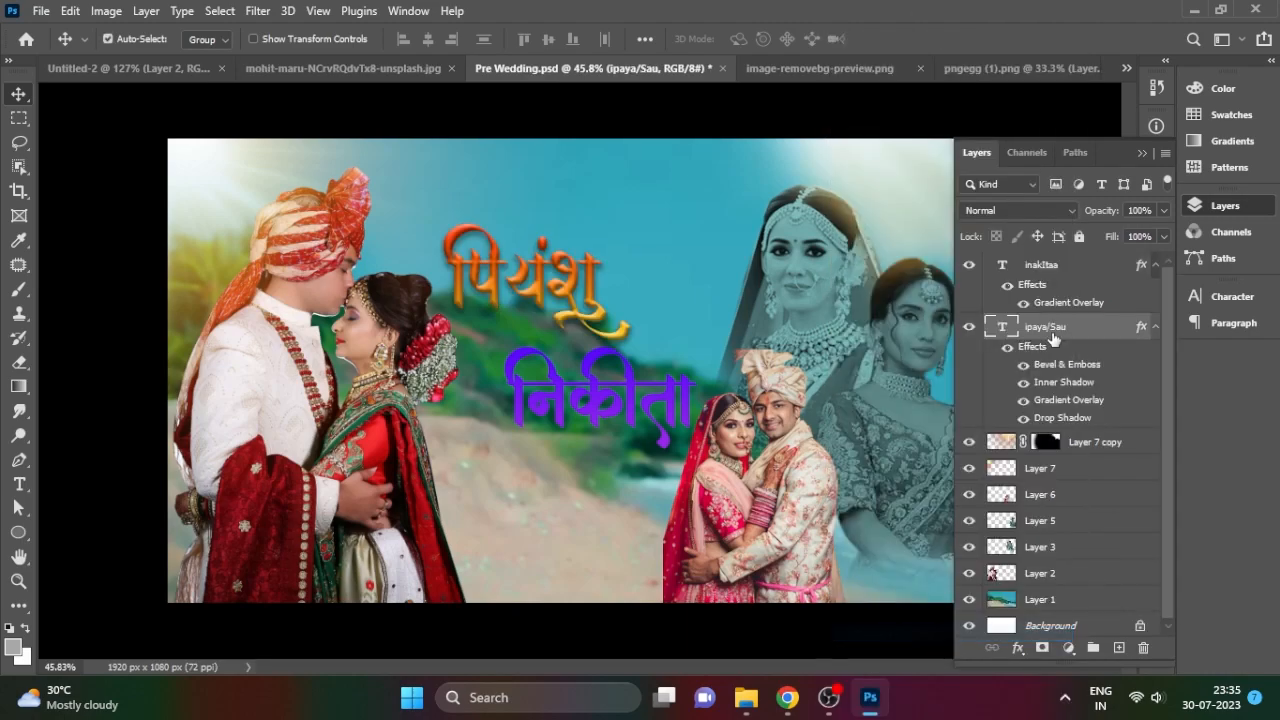
left_click(1065, 276)
right_click(1065, 276)
left_click(925, 650)
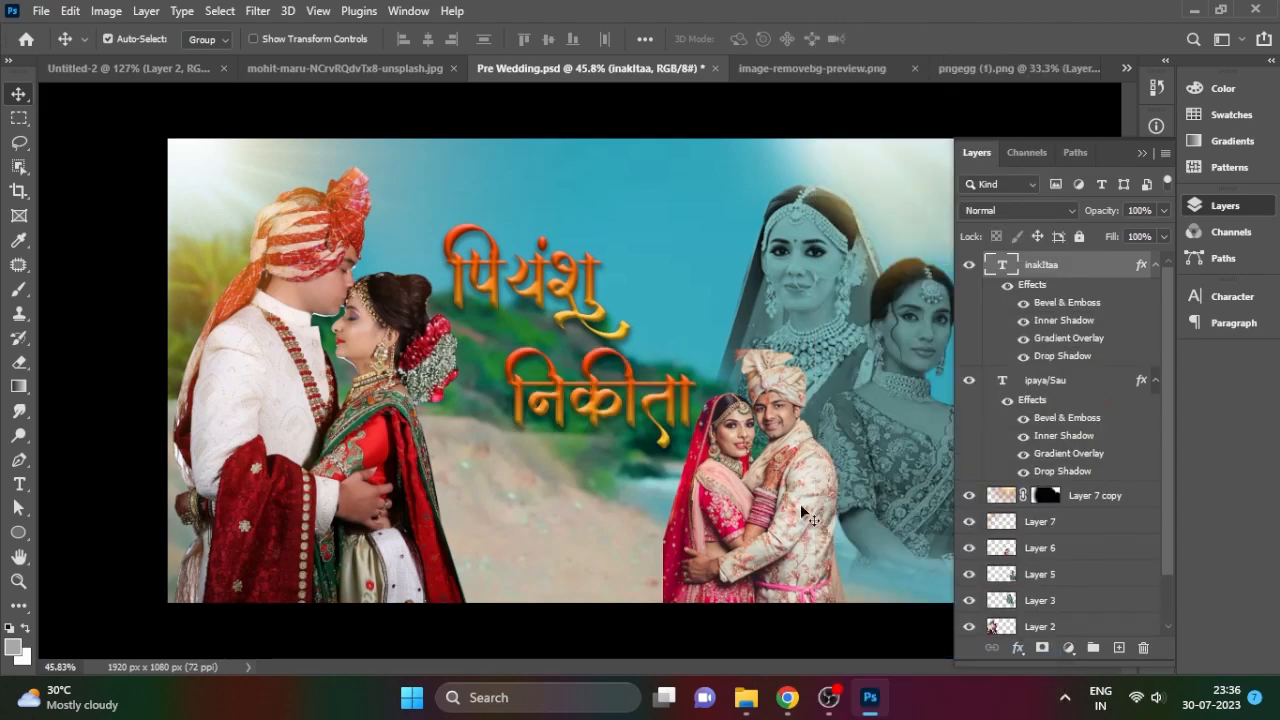
- Move the groom's name down and right, close above the bride's name, and shift both names slightly up and left
left_click(670, 232)
left_click(597, 404)
left_click(567, 281)
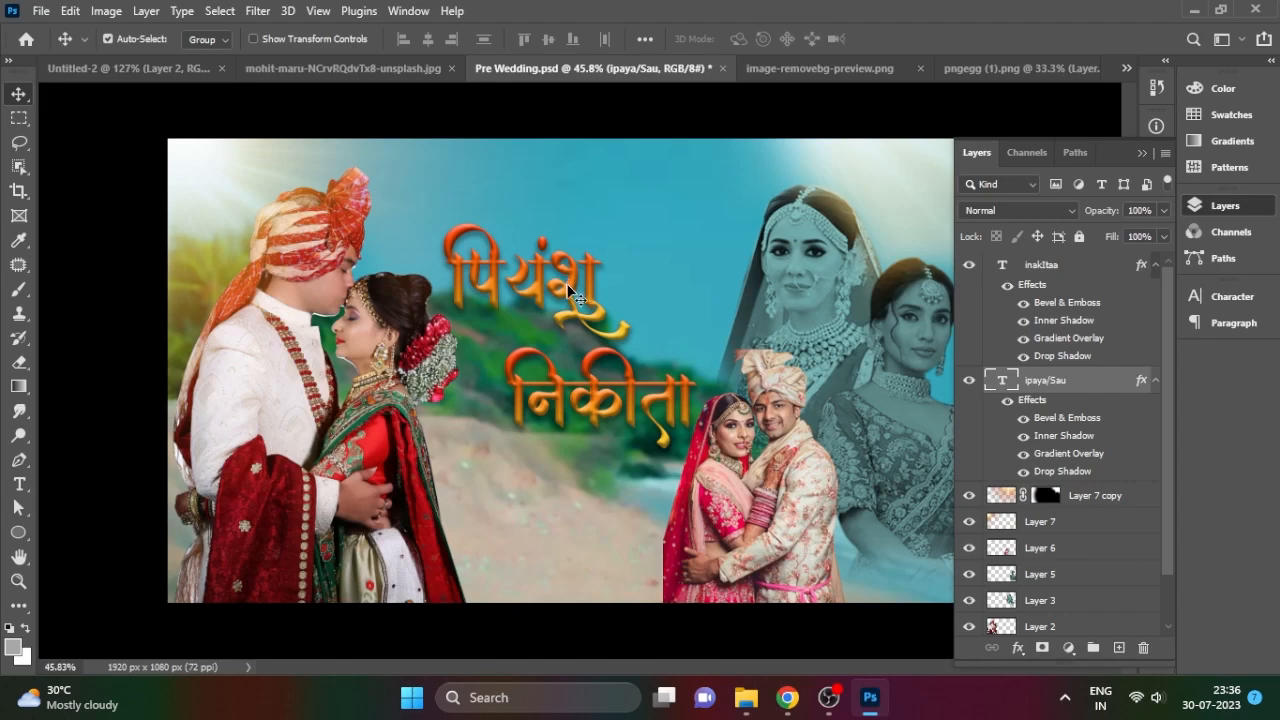
left_click(651, 463)
left_click(672, 400)
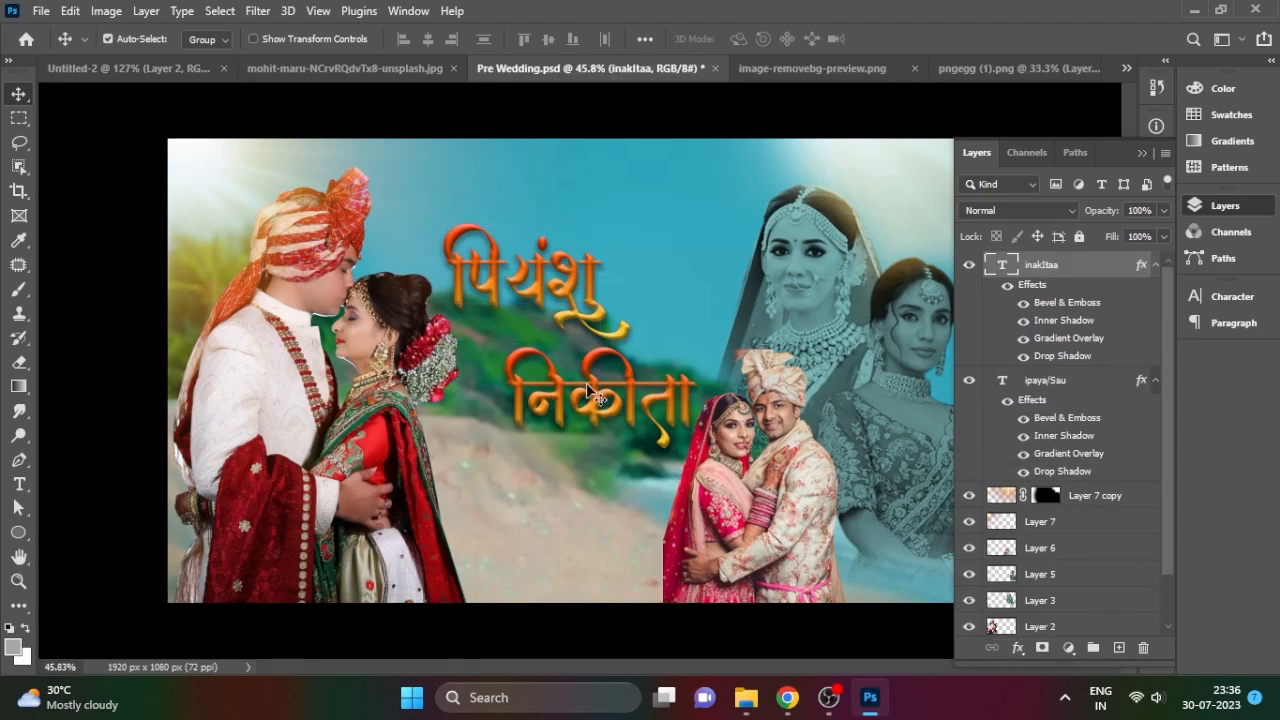
left_click_drag(567, 289, 643, 322)
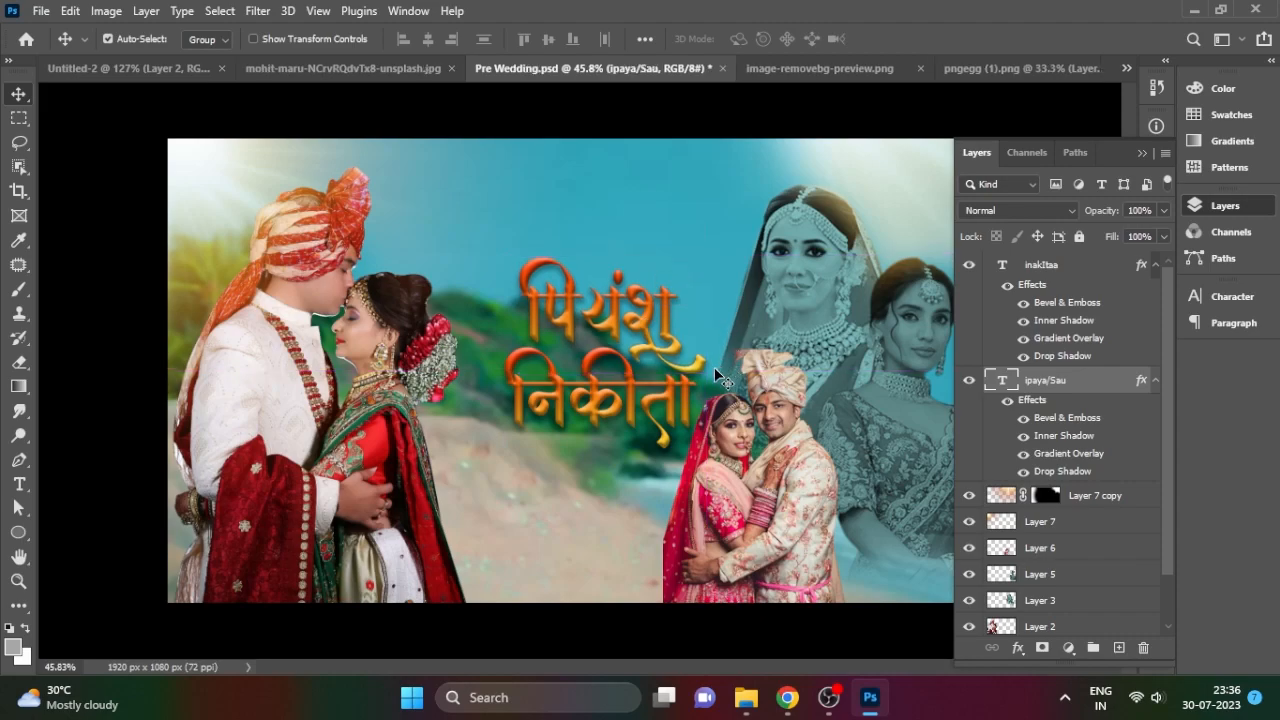
left_click(605, 404, "shift")
left_click_drag(605, 404, 580, 366)
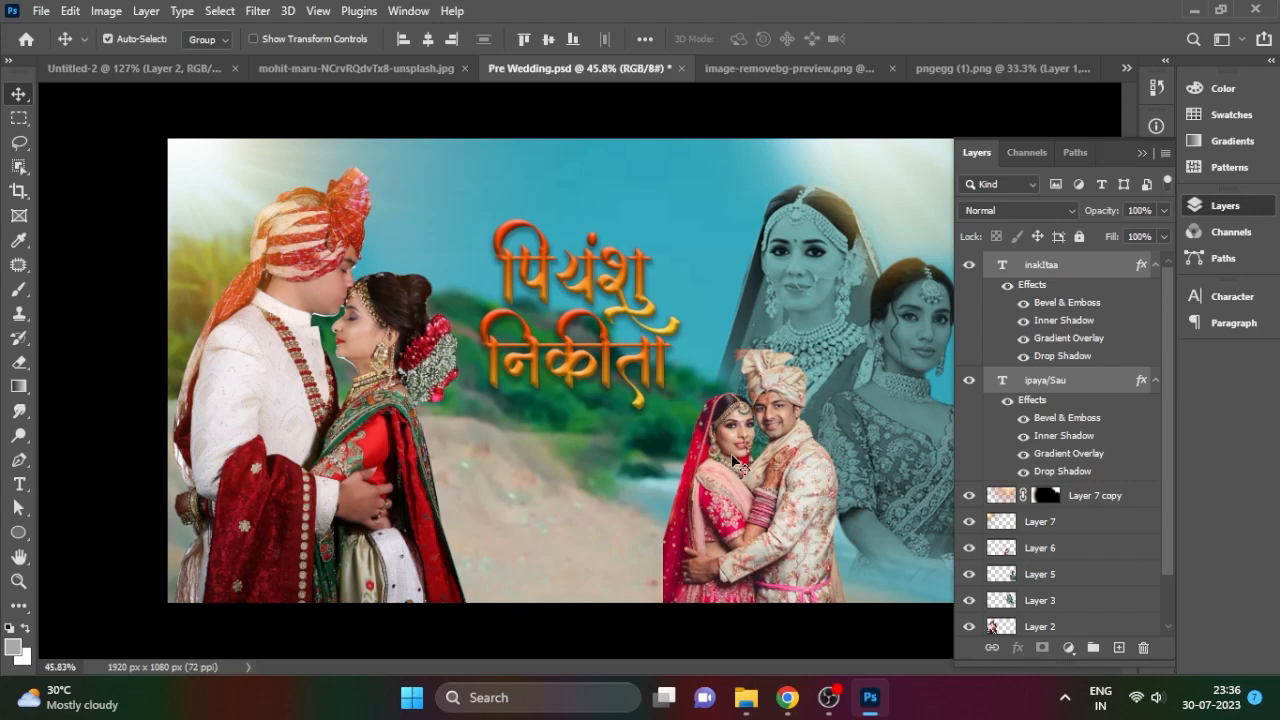
- Scale both names together to 102.87% and make them Faux Bold
key("ctrl+t")
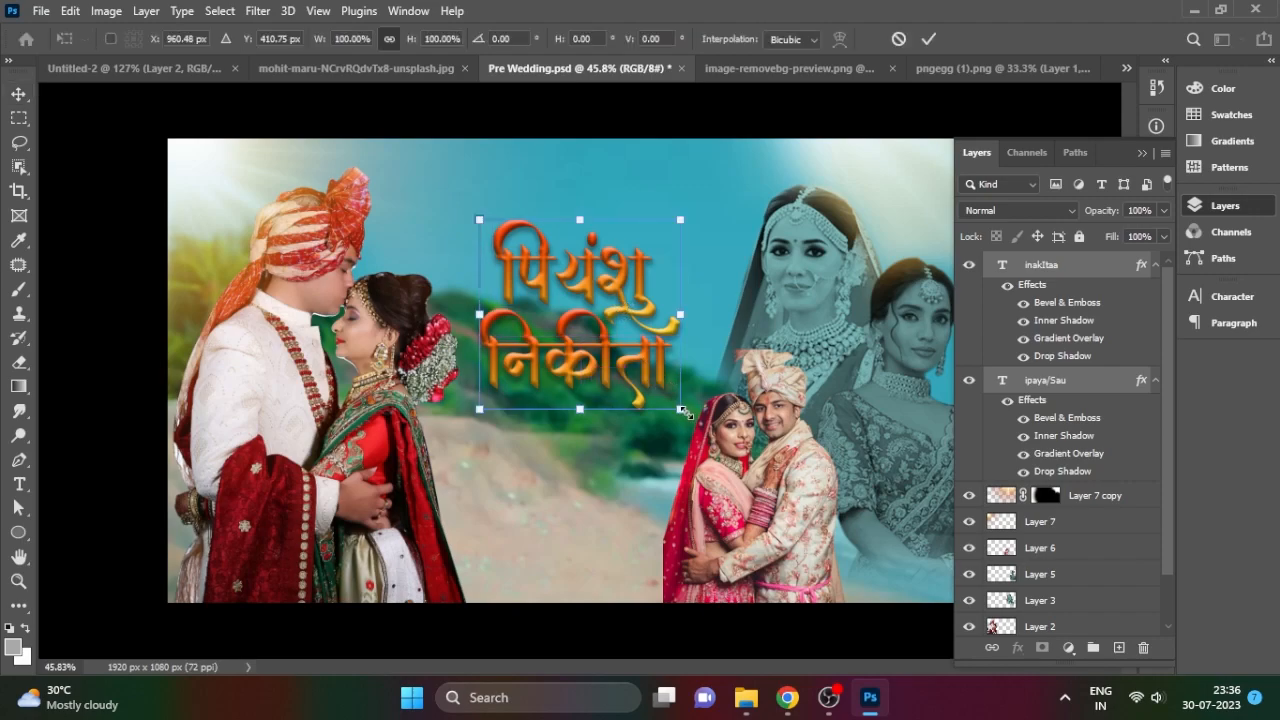
left_click_drag(684, 410, 690, 416)
left_click(1227, 304)
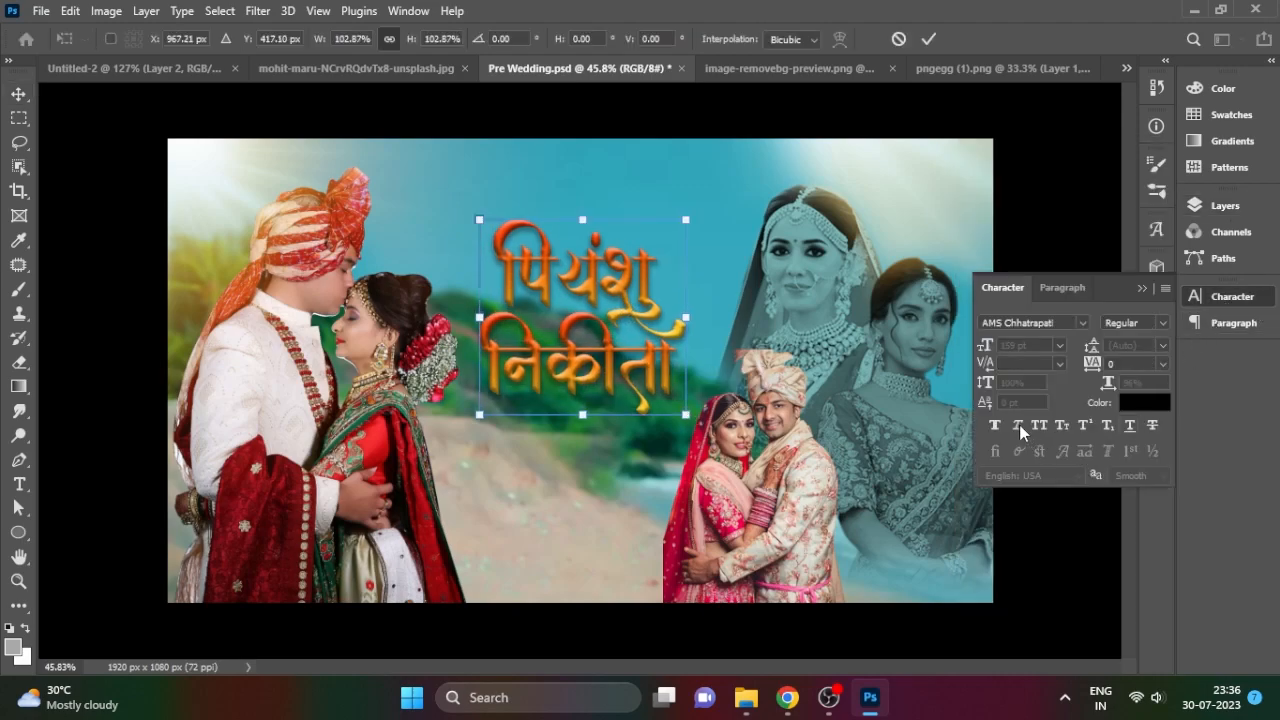
key("Return")
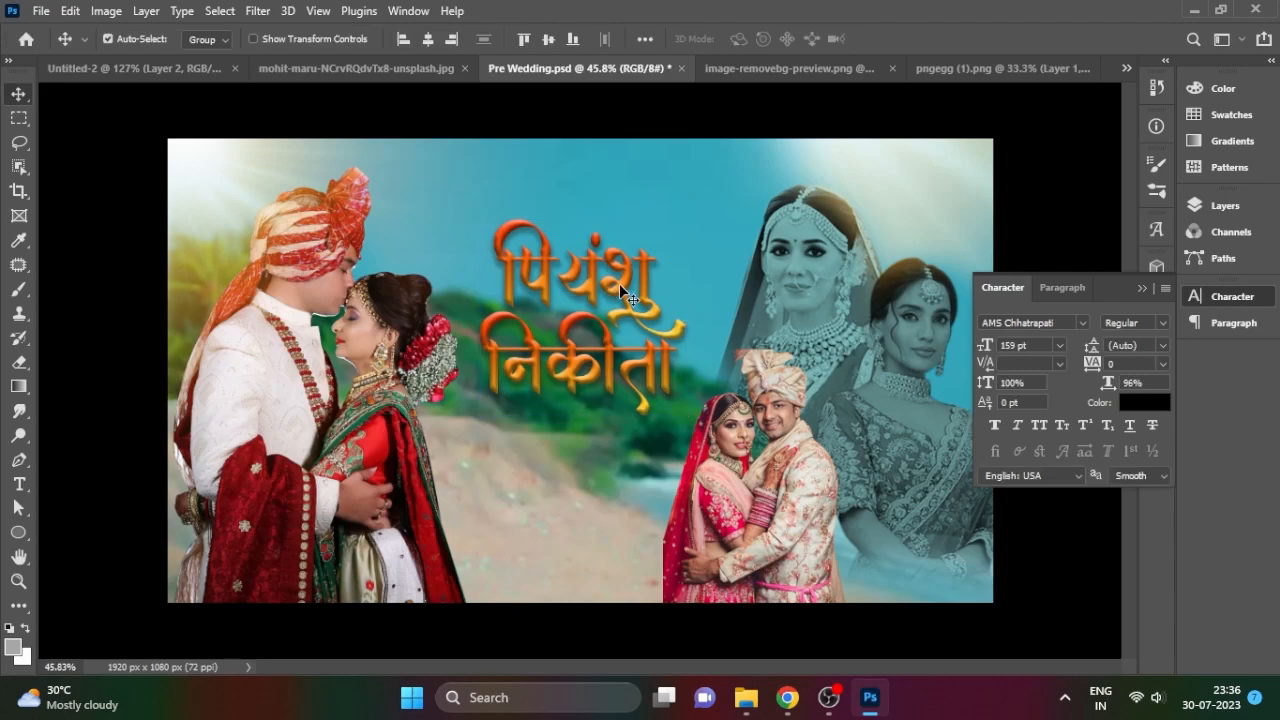
left_click(996, 426)
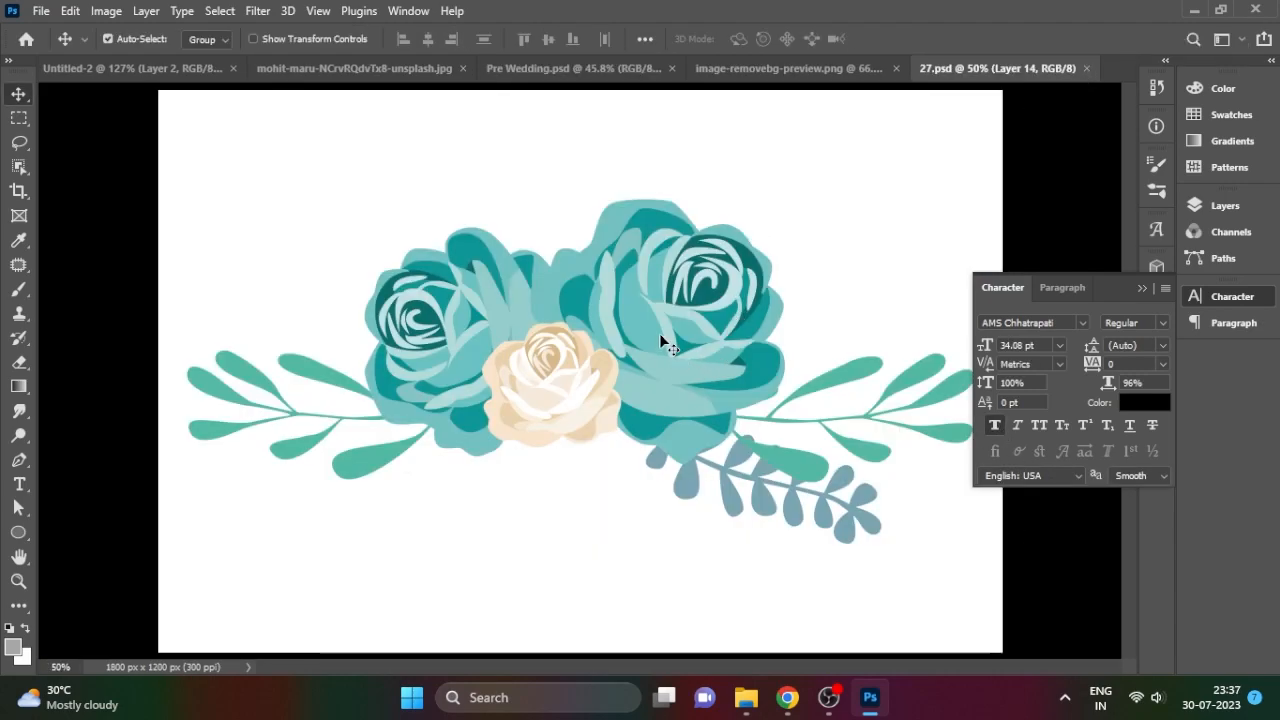
- Place the teal rose bouquet from 27.psd into Pre Wedding.psd, scale it to 18.65% and centre it below the names
left_click_drag(659, 333, 595, 490)
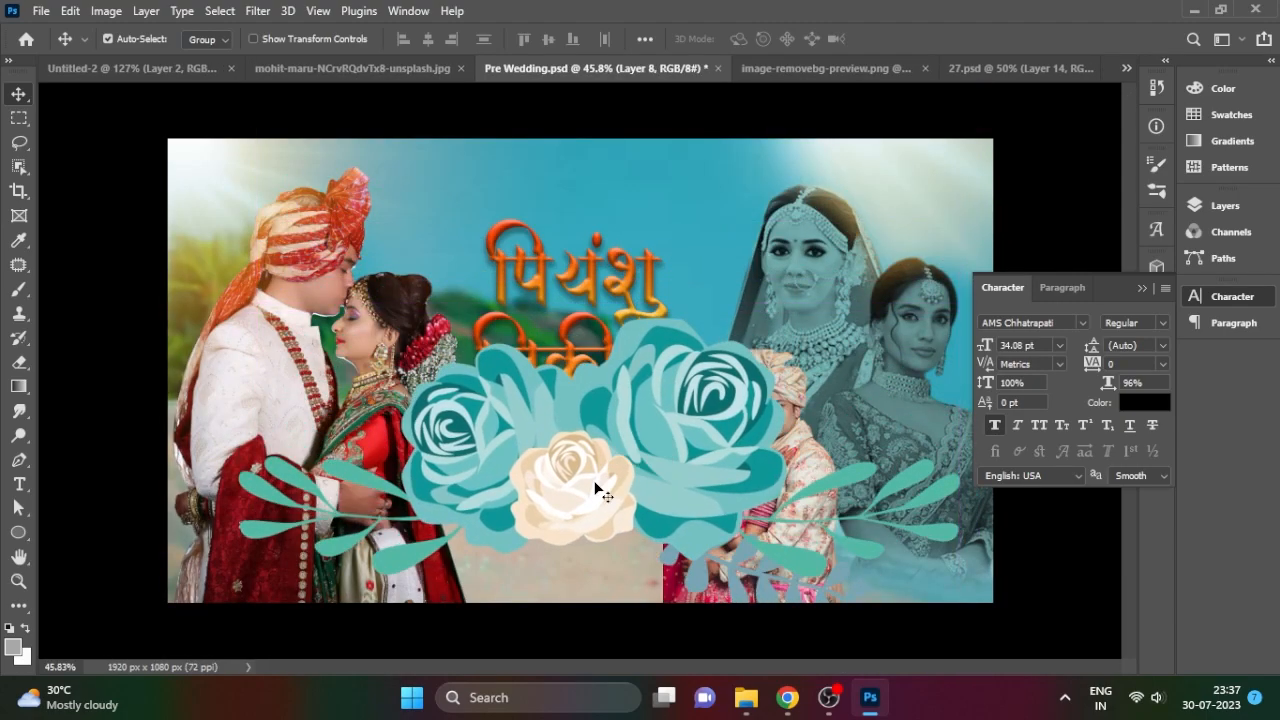
key("ctrl+t")
left_click_drag(960, 317, 452, 484)
left_click_drag(368, 566, 581, 433)
left_click_drag(682, 398, 586, 441)
left_click_drag(532, 473, 690, 485)
key("ctrl+z")
left_click_drag(606, 423, 605, 433)
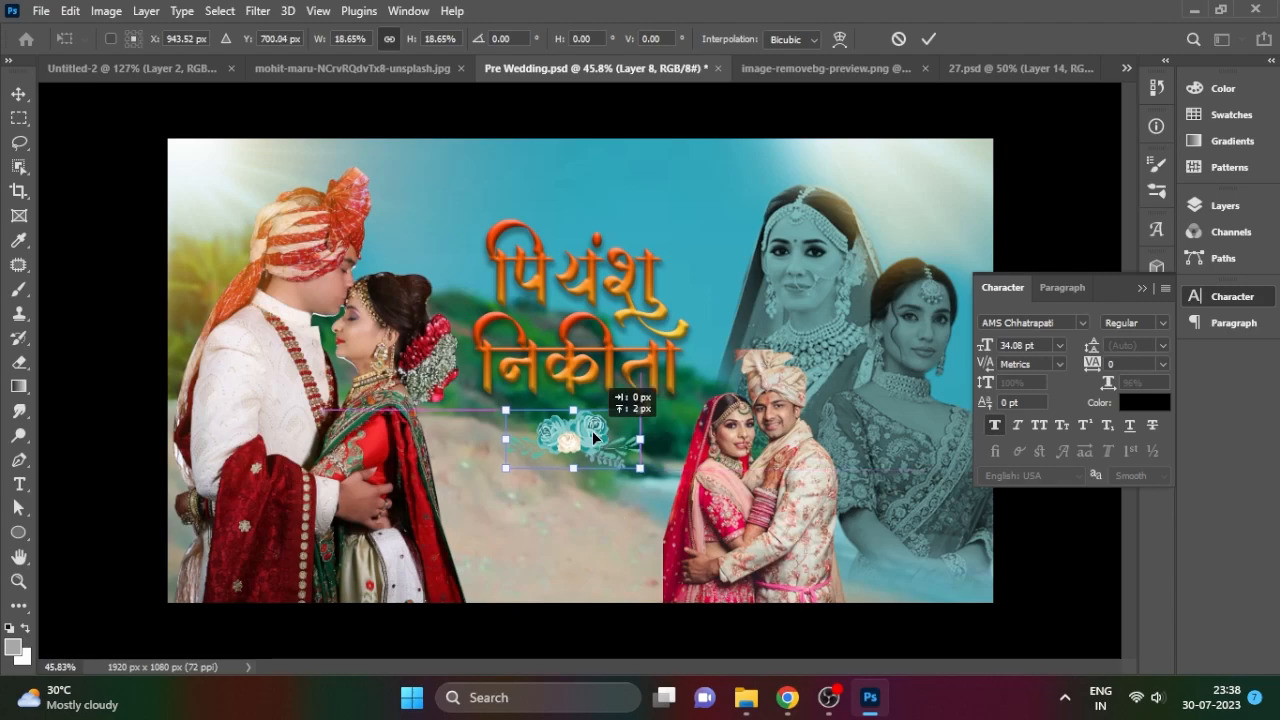
key("Return")
- Duplicate the masked sun flare behind the names and try painting on the copy's mask over the smaller couple
left_click_drag(915, 177, 634, 418)
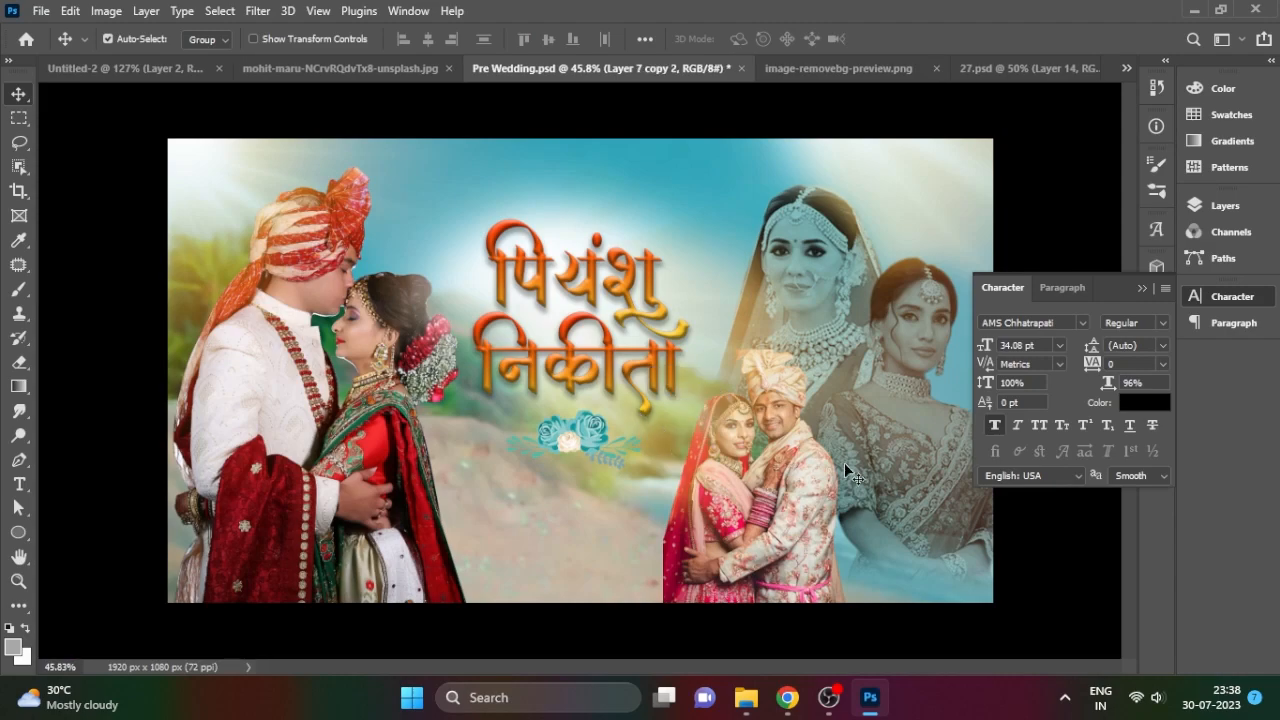
left_click(1214, 210)
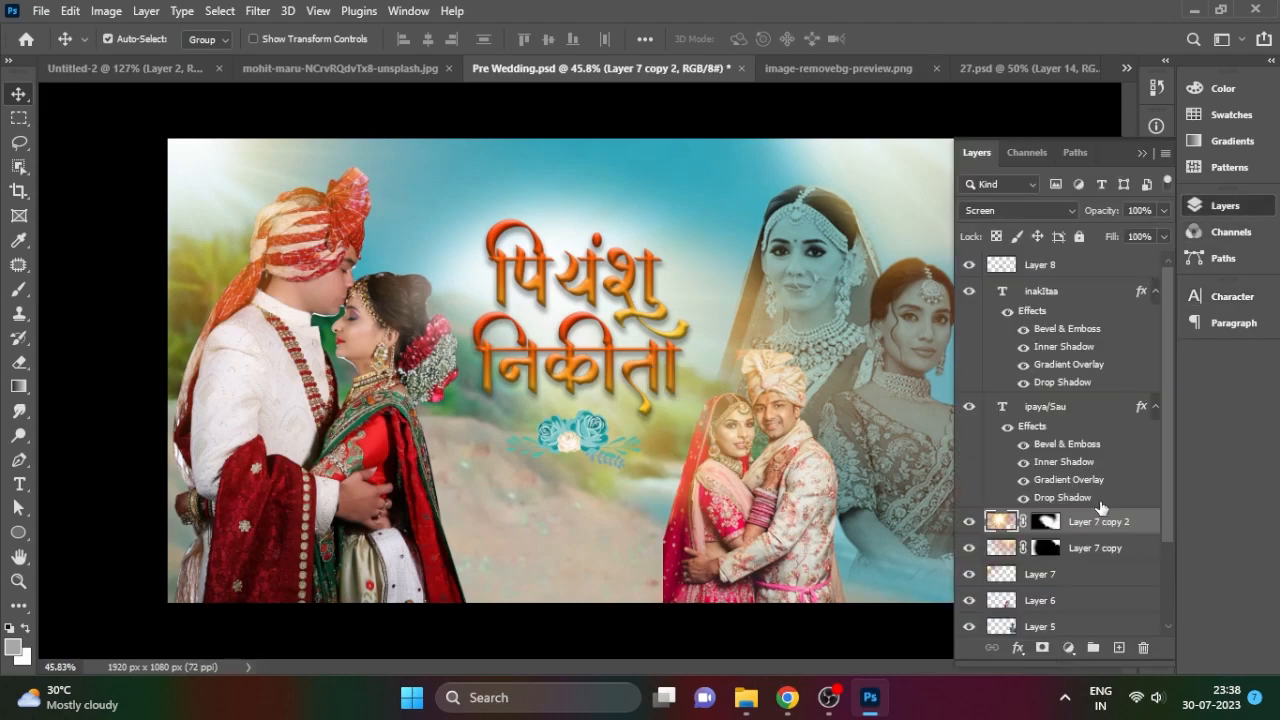
key("b")
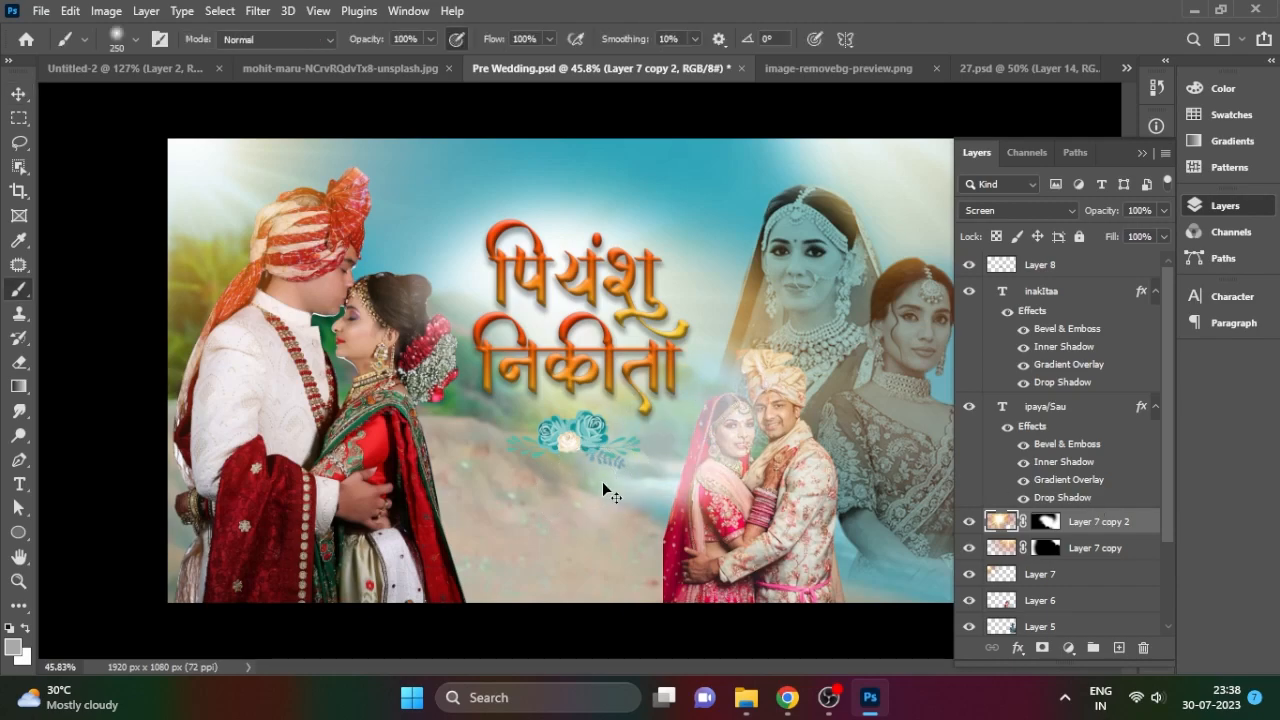
key("ctrl+z")
left_click(1046, 523)
mouse_move(732, 434)
left_mouse_down()
mouse_move(516, 545)
mouse_move(734, 505)
mouse_move(761, 268)
mouse_move(776, 497)
left_mouse_up()
key("ctrl+z")
key("ctrl+z")
key("ctrl+z")
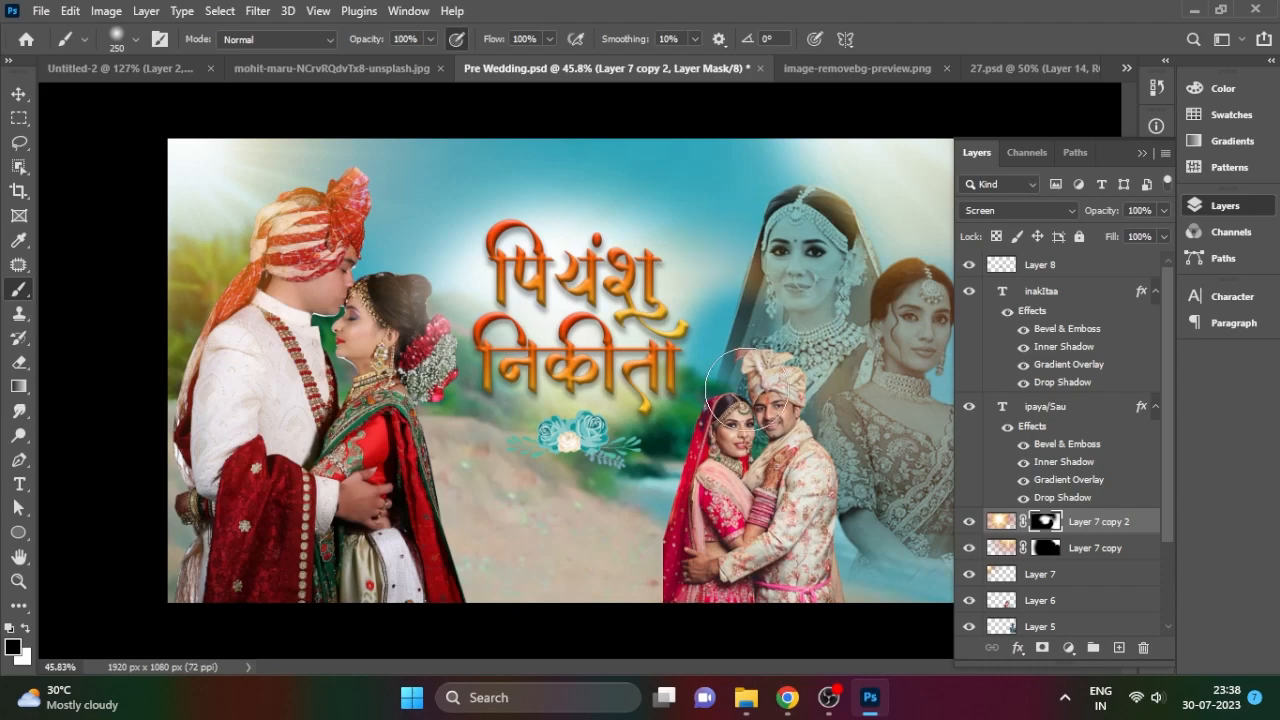
key("ctrl+z")
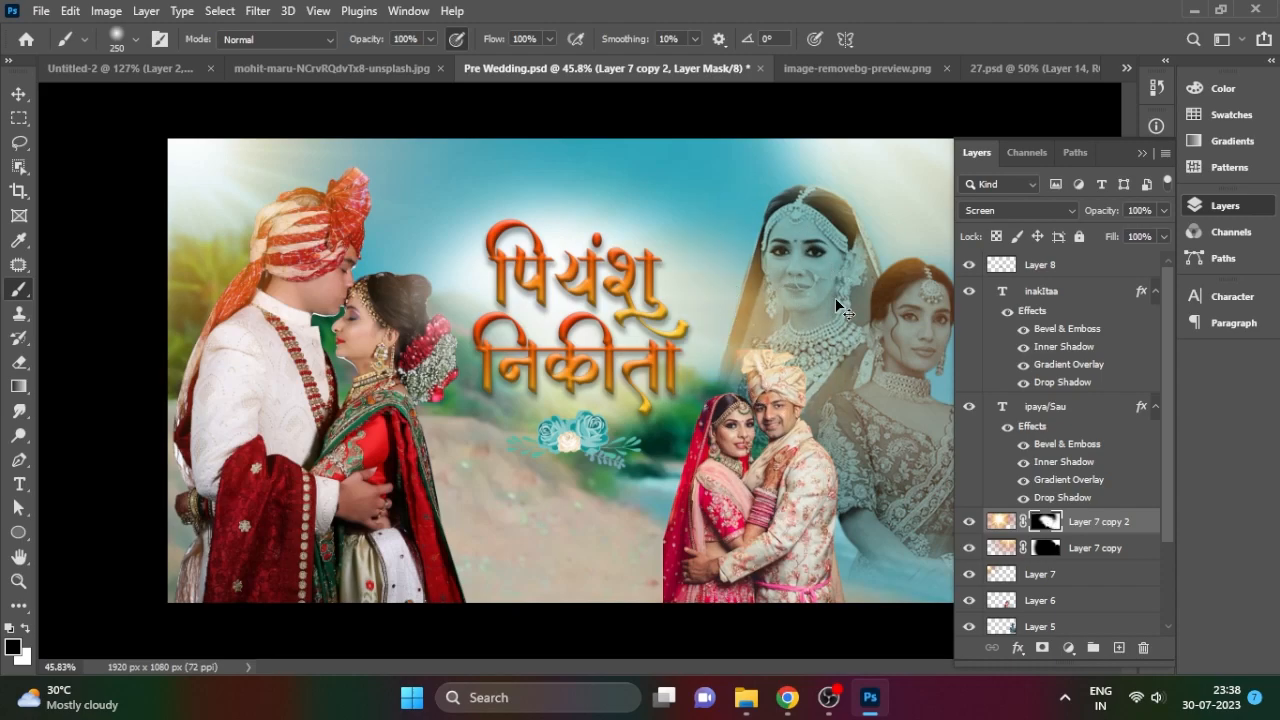
- Mask the flare copy off both couples and the bride portraits using a 700 px black brush
key("]")
key("]")
key("]")
key("]")
key("]")
mouse_move(790, 490)
left_mouse_down()
mouse_move(788, 571)
mouse_move(747, 546)
mouse_move(845, 461)
mouse_move(846, 240)
mouse_move(827, 200)
mouse_move(849, 387)
left_mouse_up()
mouse_move(385, 376)
left_mouse_down()
mouse_move(318, 467)
mouse_move(312, 237)
mouse_move(520, 612)
left_mouse_up()
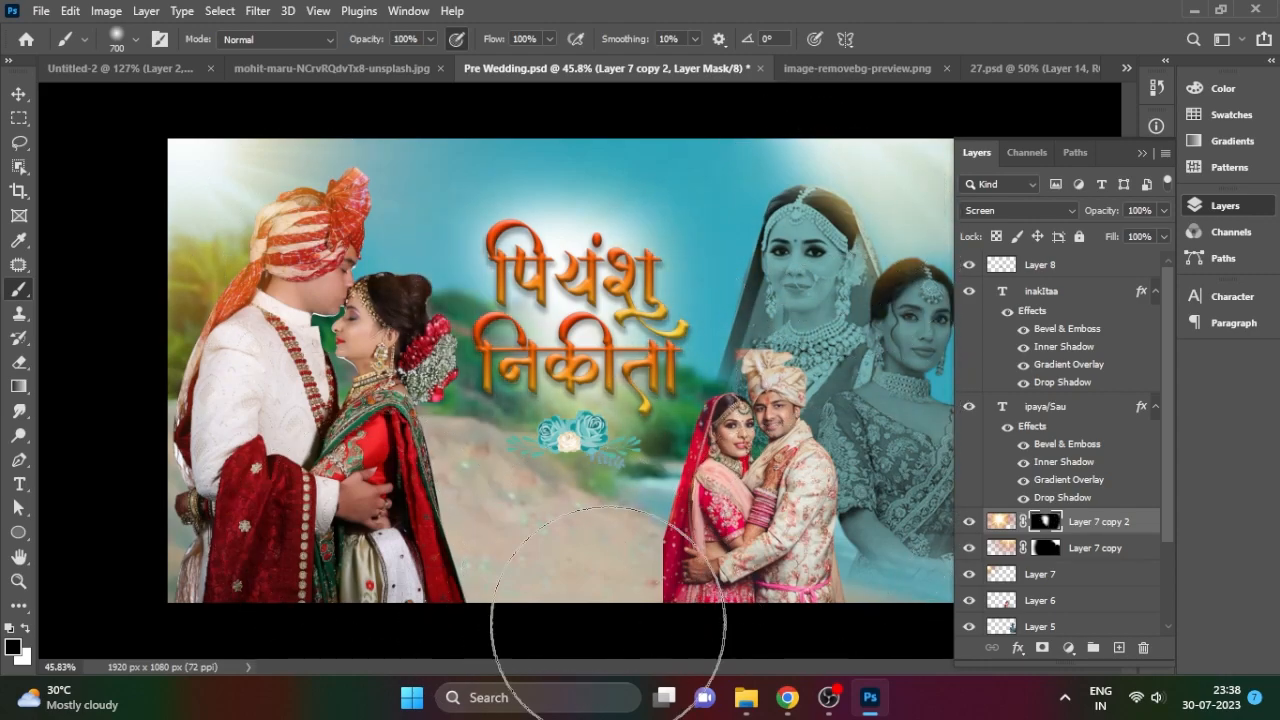
- Paint the flare copy back in behind the bride's name using a 250 px white brush on the mask
key("x")
key("[")
key("[")
key("[")
key("[")
key("[")
left_click(553, 412)
left_click(535, 374)
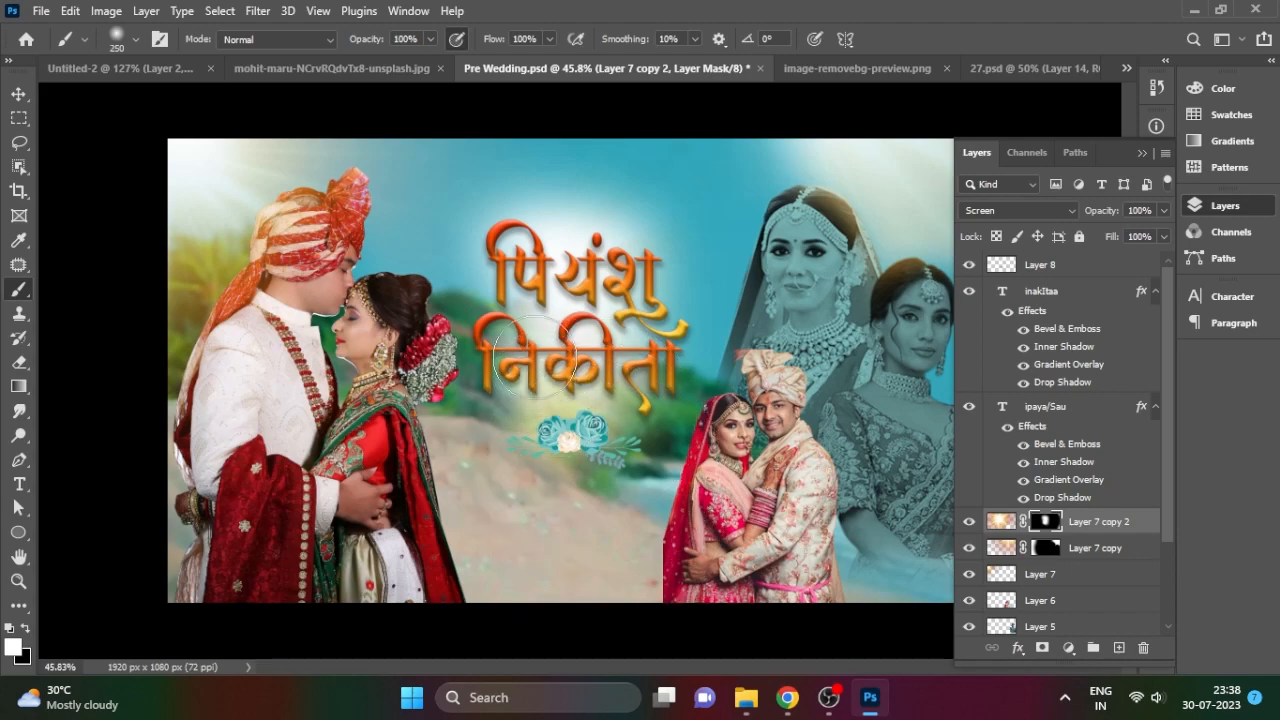
- Refine the flare copy's mask around the bride's name at 53% brush opacity and enlarge the black brush to 1000 px
left_click(430, 39)
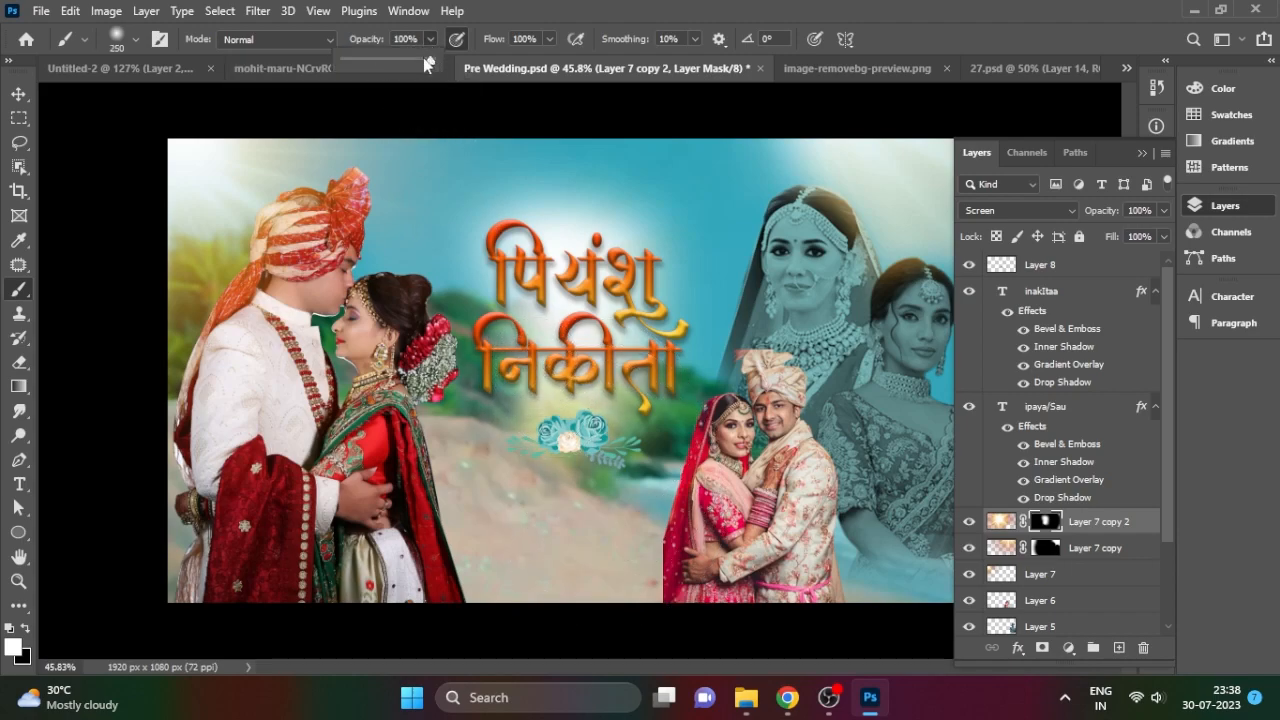
mouse_move(540, 408)
left_mouse_down()
mouse_move(585, 438)
mouse_move(590, 470)
mouse_move(662, 395)
mouse_move(584, 492)
mouse_move(684, 455)
mouse_move(667, 425)
left_mouse_up()
key("x")
key("]")
key("bracketright")
key("bracketright")
key("bracketright")
key("bracketright")
key("bracketright")
key("bracketright")
key("bracketright")
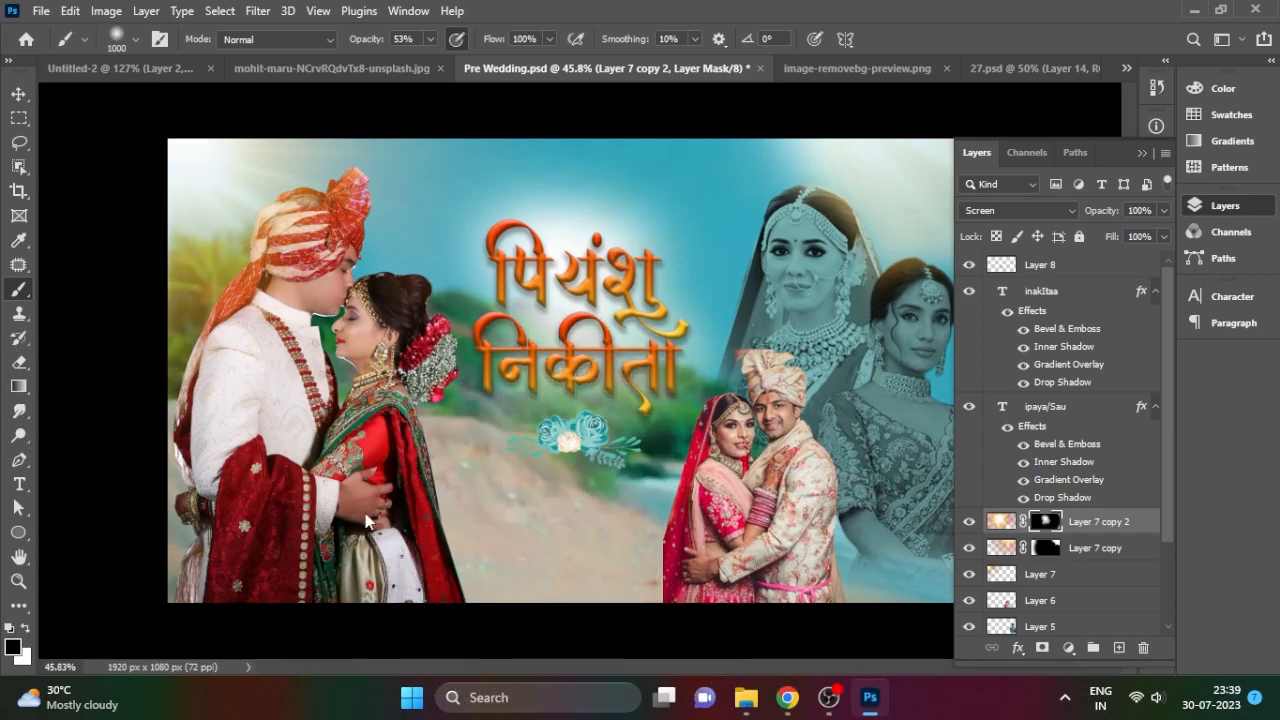
- Try moving the groom's name higher above the bride's name and return it close to her name
left_click(20, 95)
left_click(603, 133)
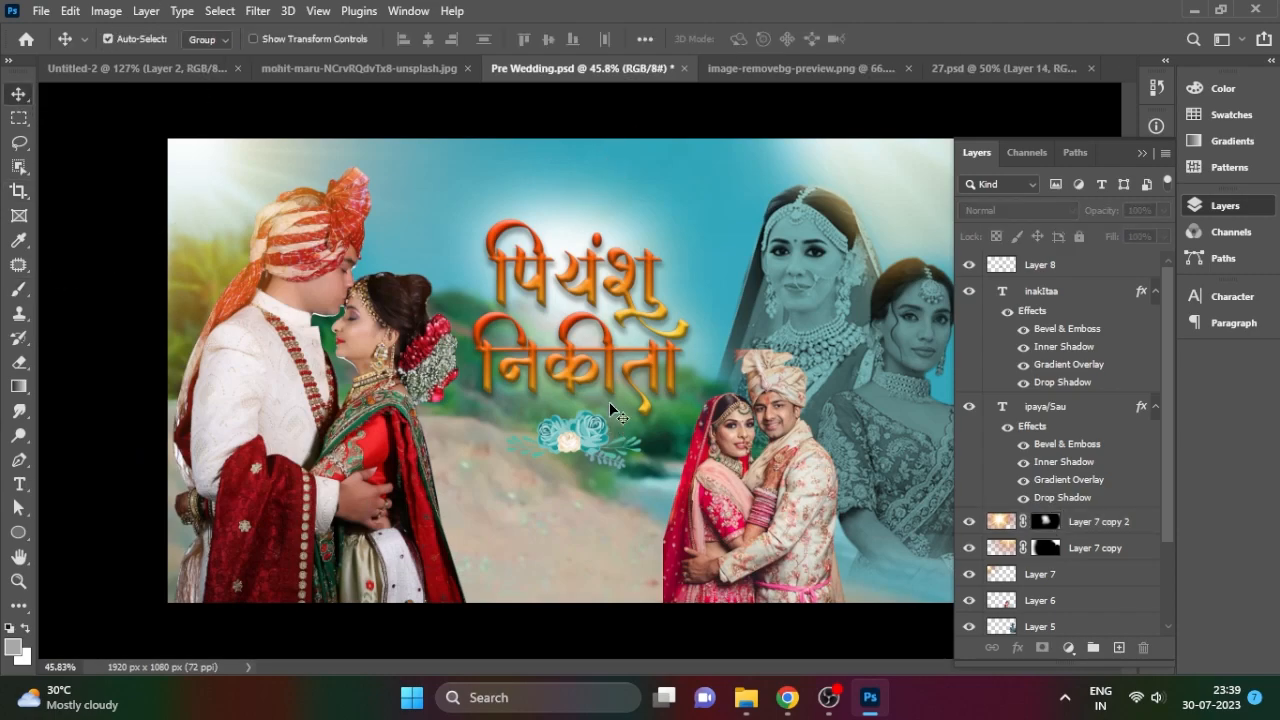
left_click(566, 322)
key("ctrl+t")
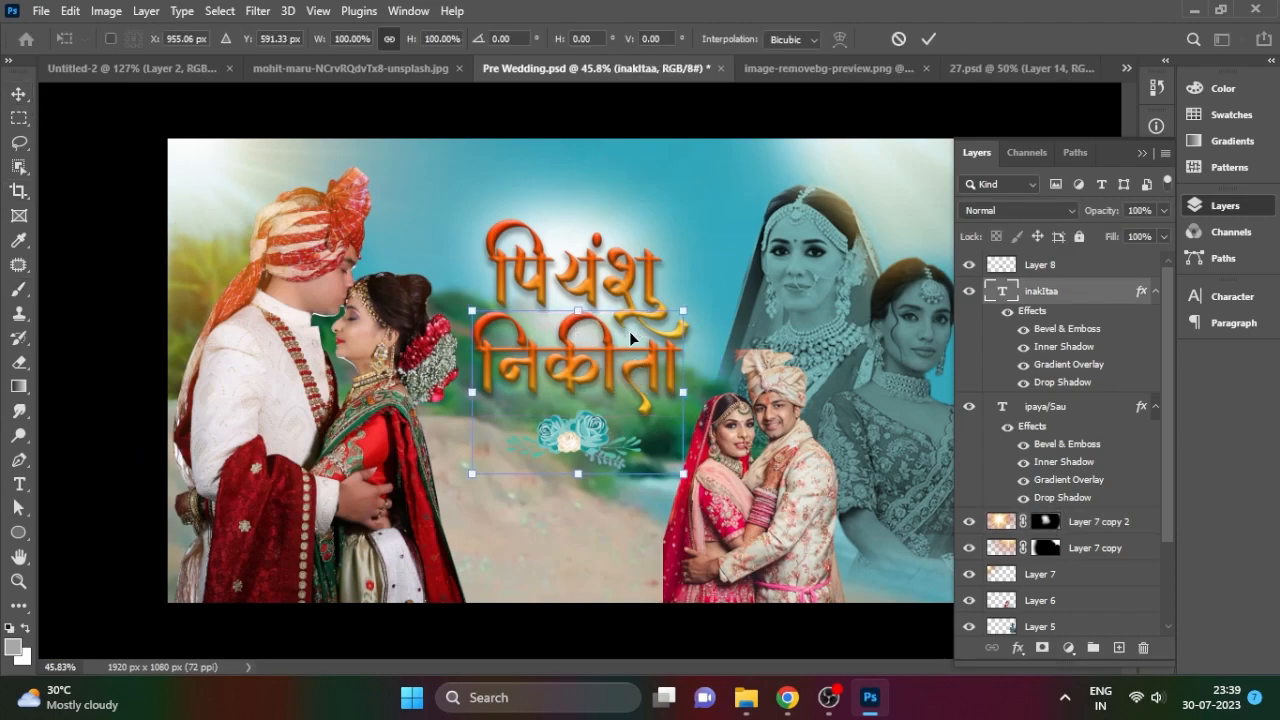
key("Return")
left_click_drag(623, 246, 620, 220)
key("ctrl+alt+space")
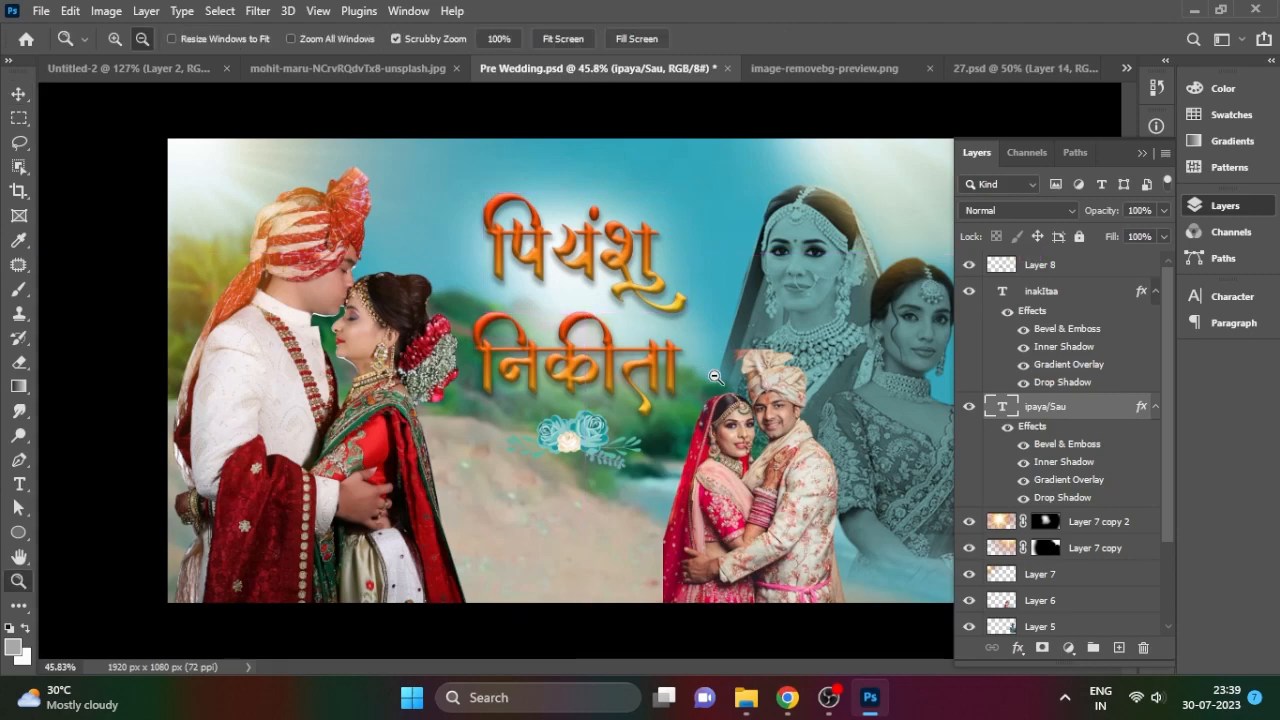
left_click_drag(590, 181, 587, 231)
left_click(605, 438)
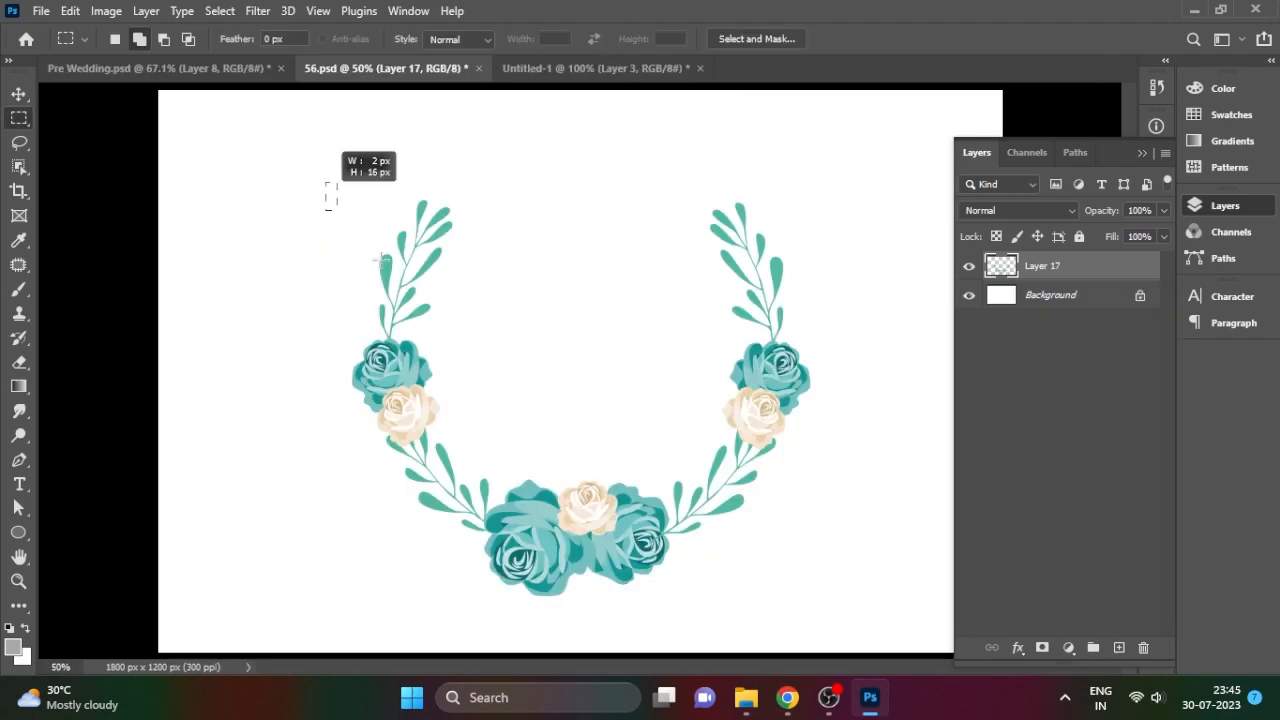
- Select the upper-left leaf sprig of the floral wreath in 56.psd and copy it to a new layer
left_click_drag(325, 182, 483, 333)
key("ctrl+k")
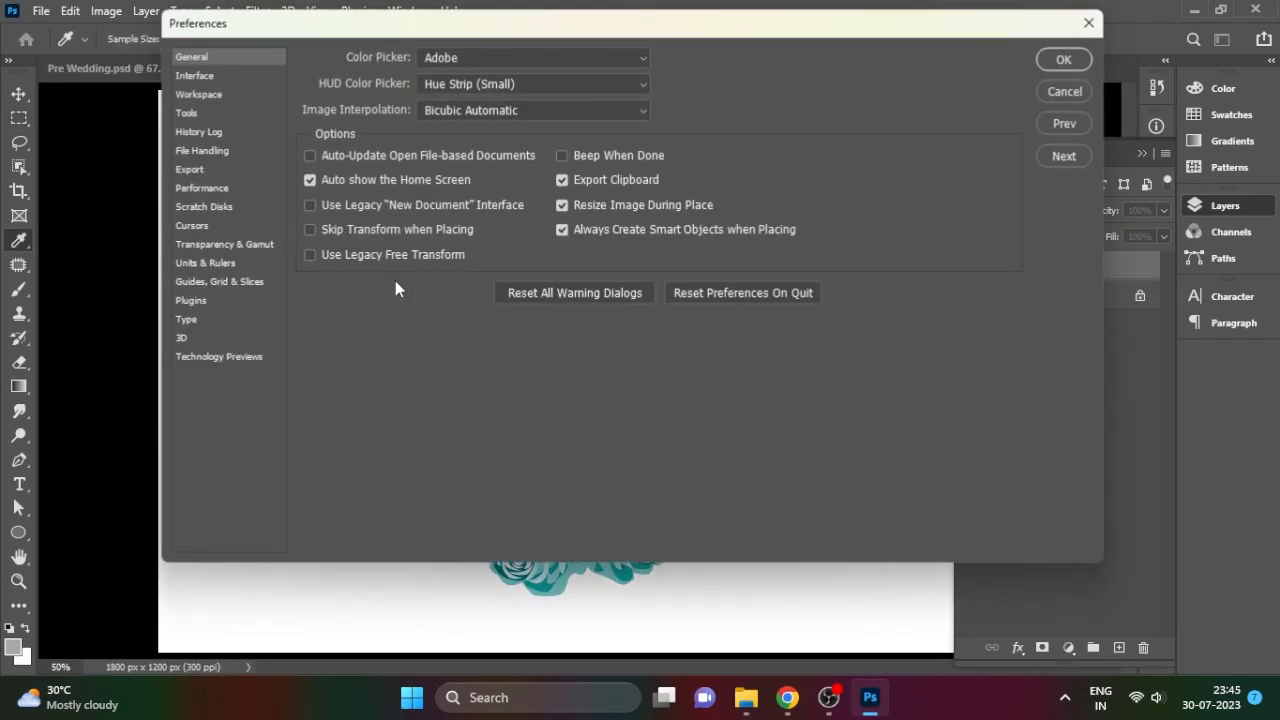
left_click(1063, 91)
key("ctrl+j")
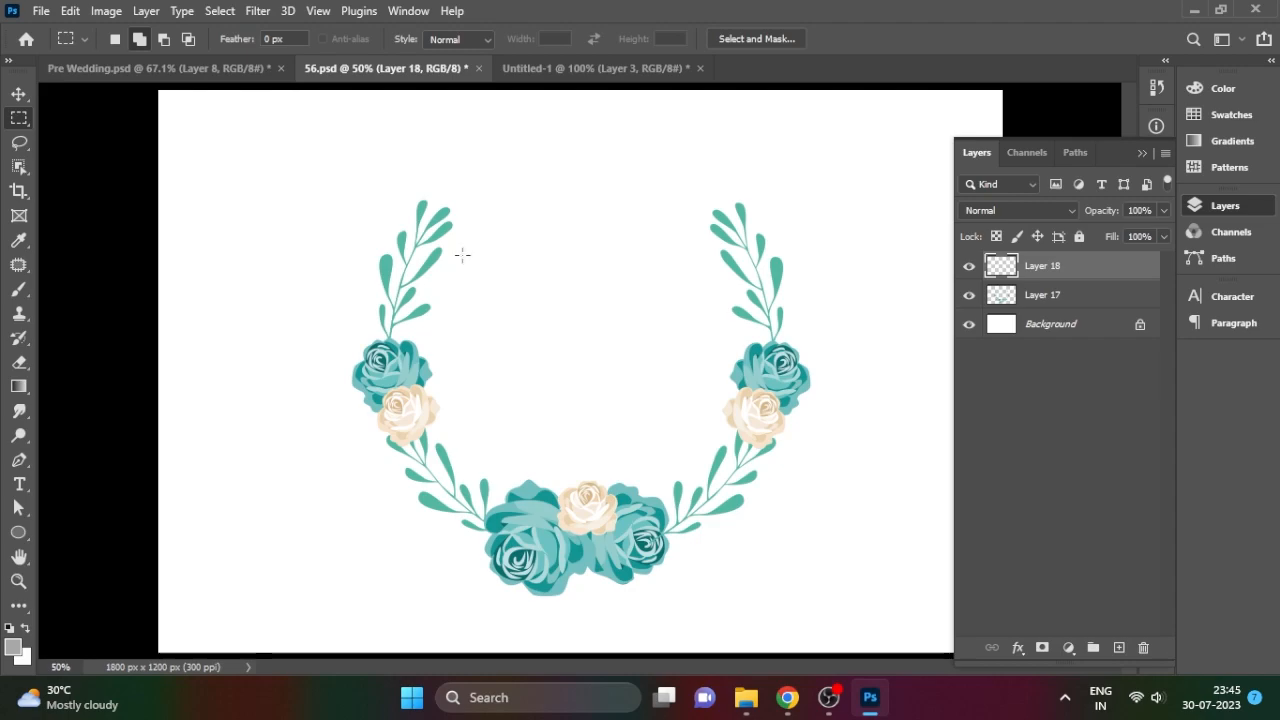
- Bring the leaf sprig into Pre Wedding.psd and transform it to sit beside the end of the groom's name
key("v")
left_click_drag(437, 222, 732, 386)
key("ctrl+t")
left_click_drag(795, 288, 762, 272)
key("Return")
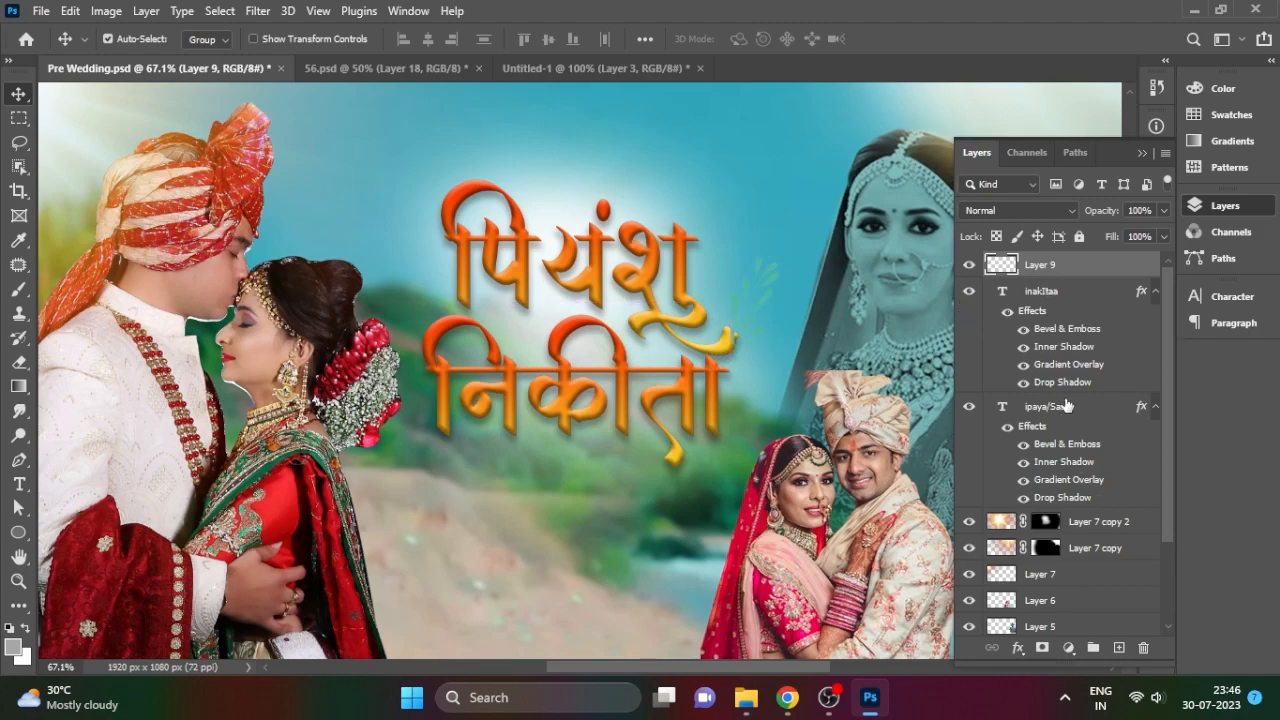
- Apply the names' layer style to the leaf sprig and move it onto the end of the groom's name's swash
right_click(1068, 273)
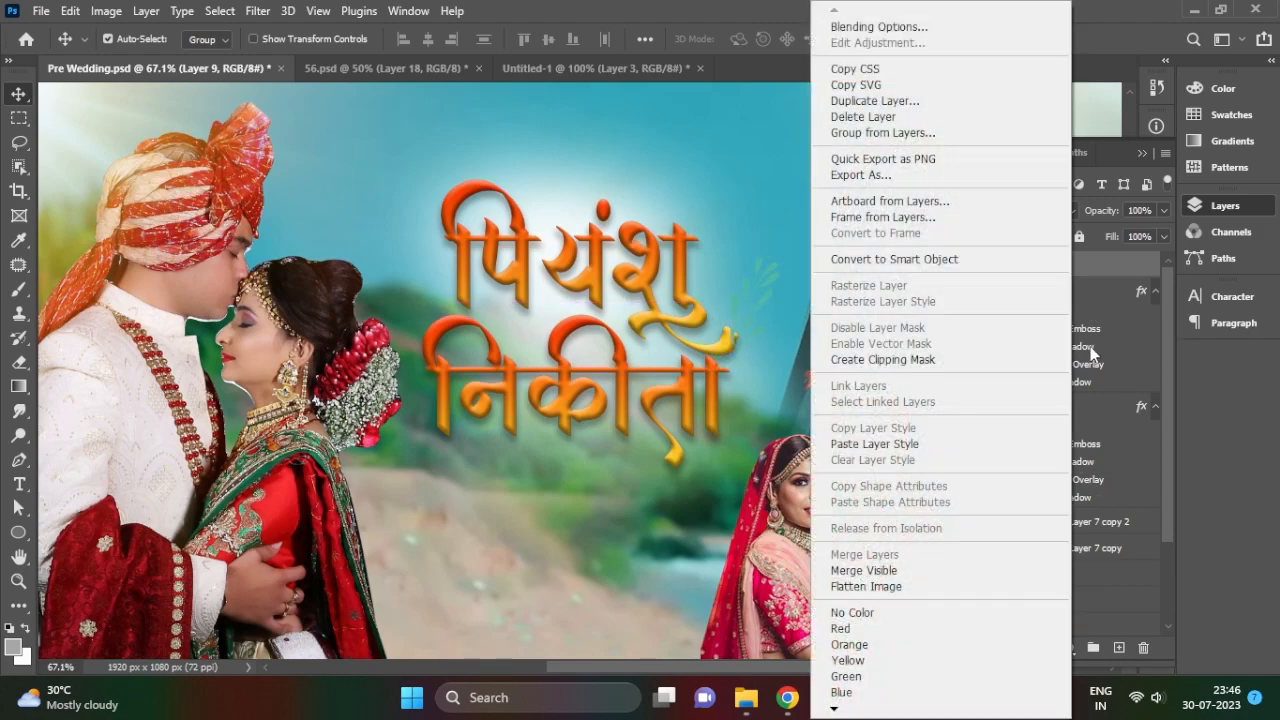
left_click(1167, 372)
left_click(1048, 412)
right_click(1048, 412)
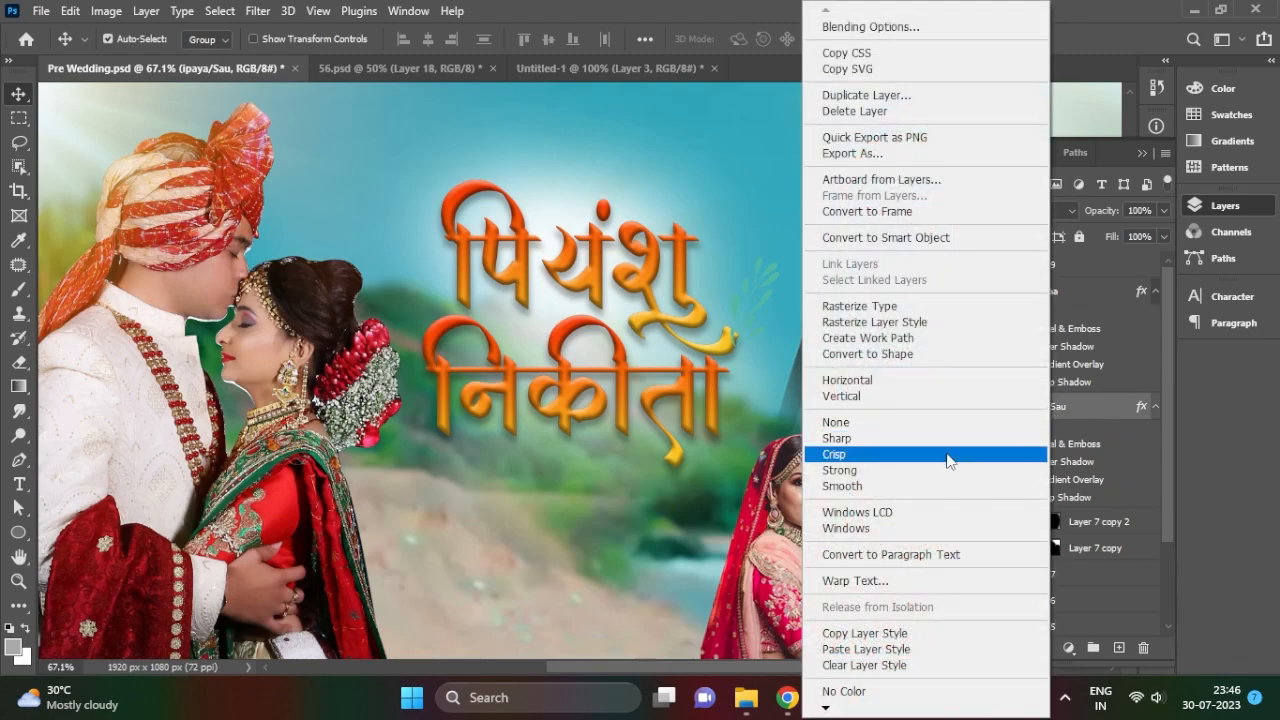
left_click(897, 651)
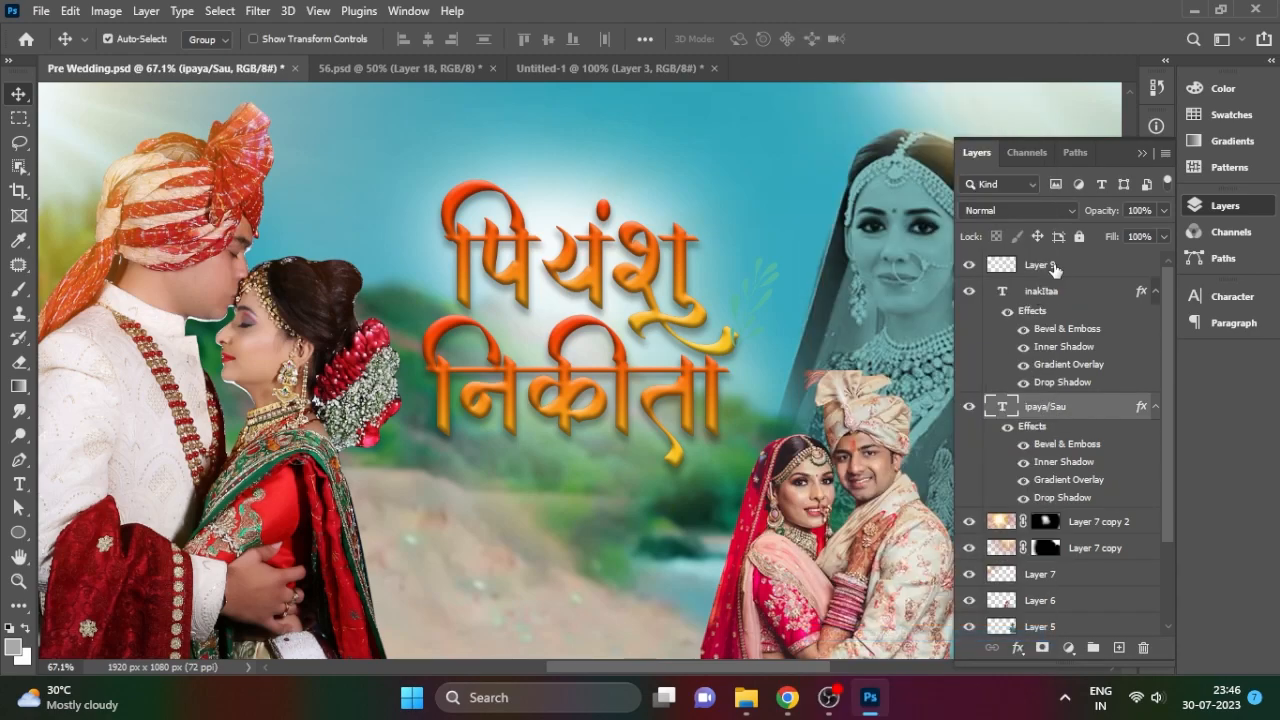
right_click(1057, 266)
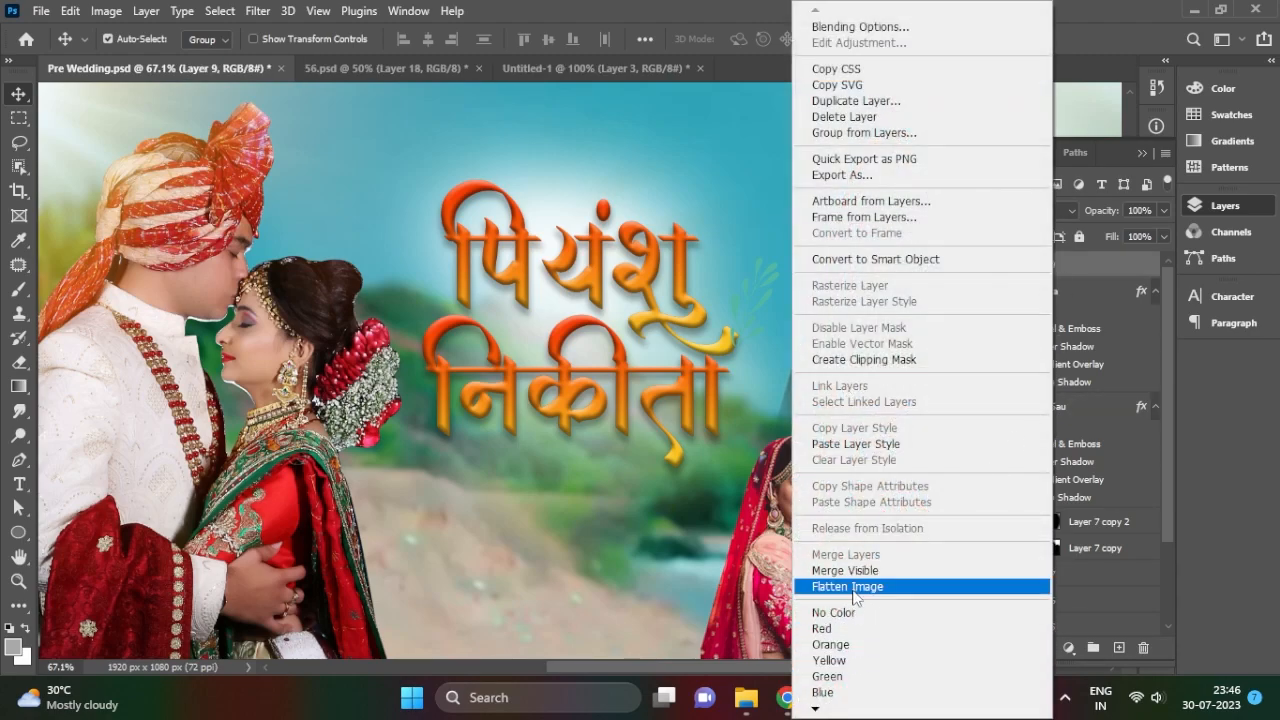
left_click(903, 446)
scroll(770, 330, "up", 2)
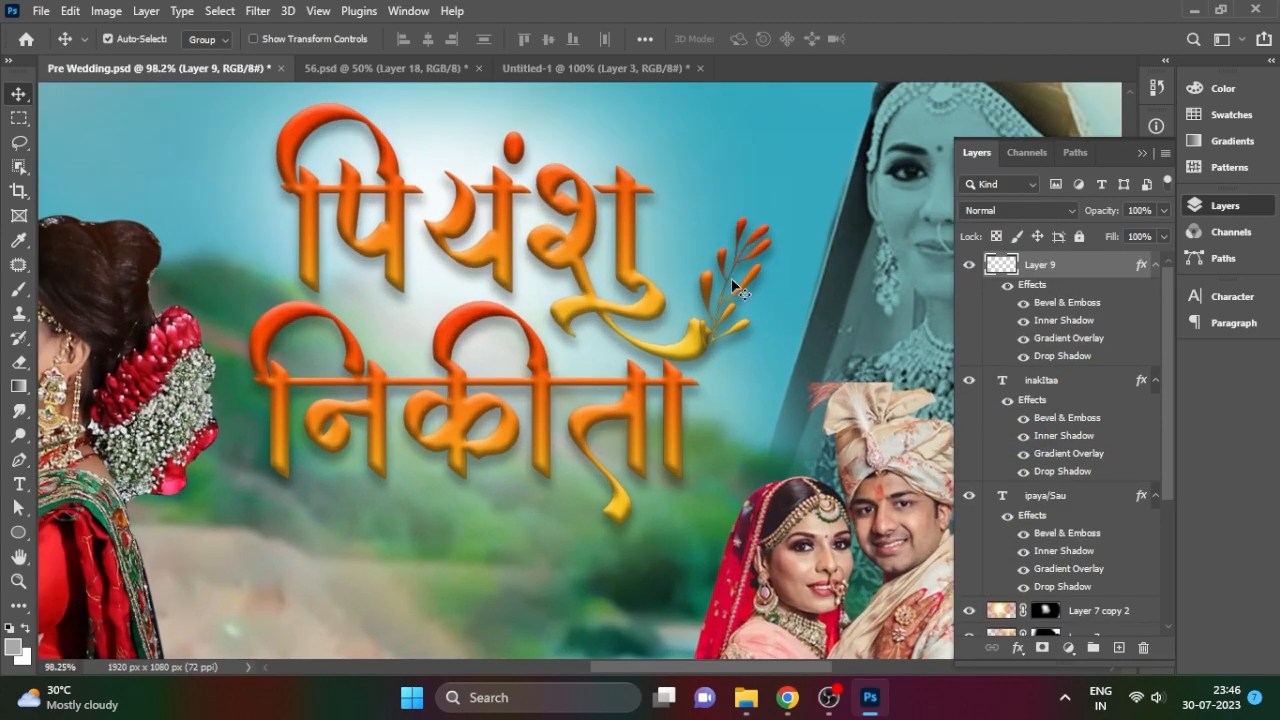
left_click_drag(734, 256, 720, 247)
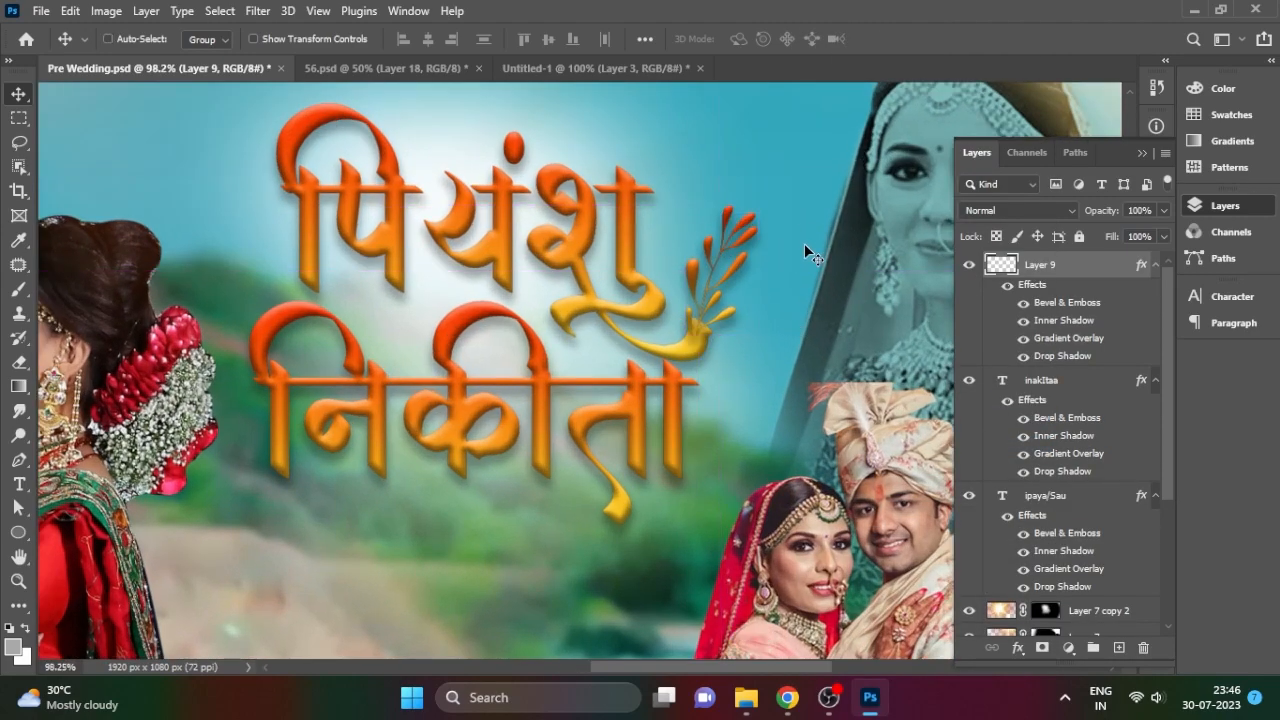
- Enlarge the leaf sprig to about 157% and place its base on the end of the groom's name's swash
key("ctrl+t")
left_click_drag(757, 206, 798, 131)
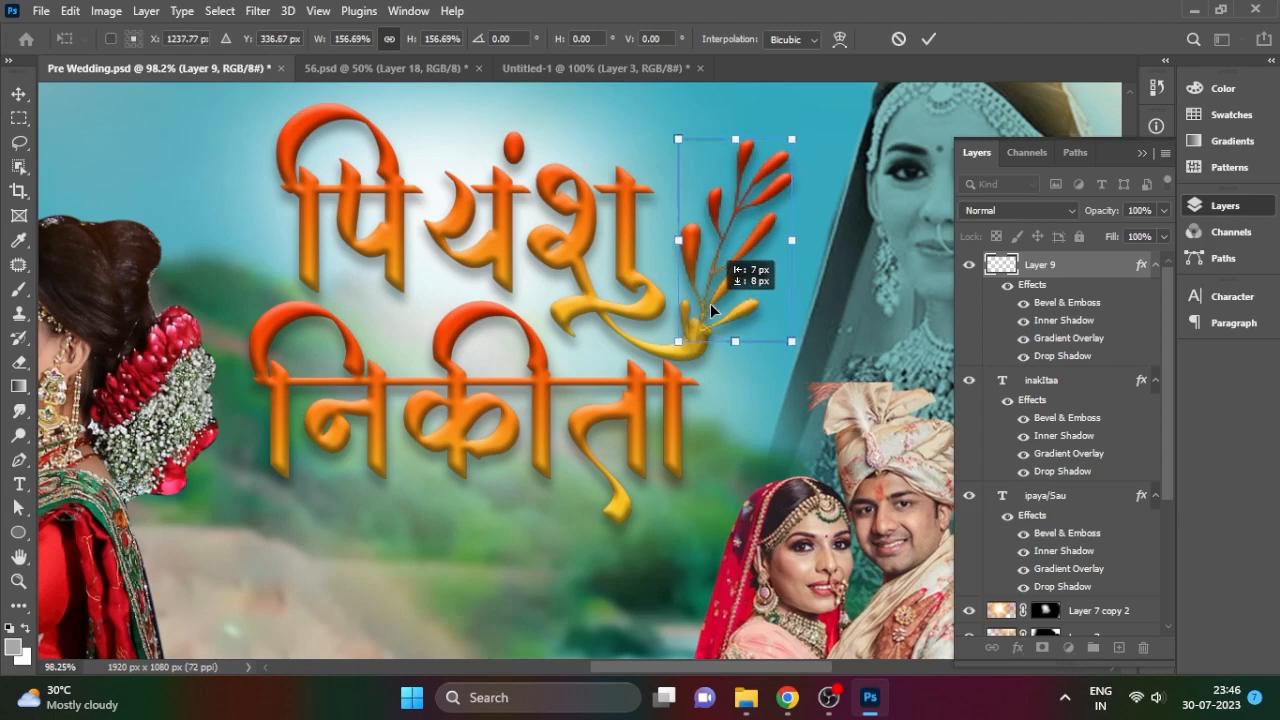
key("Return")
- Erase the sprig's stem base where it overlaps the swash, using a 35 px eraser brush
scroll(717, 325, "up", 3)
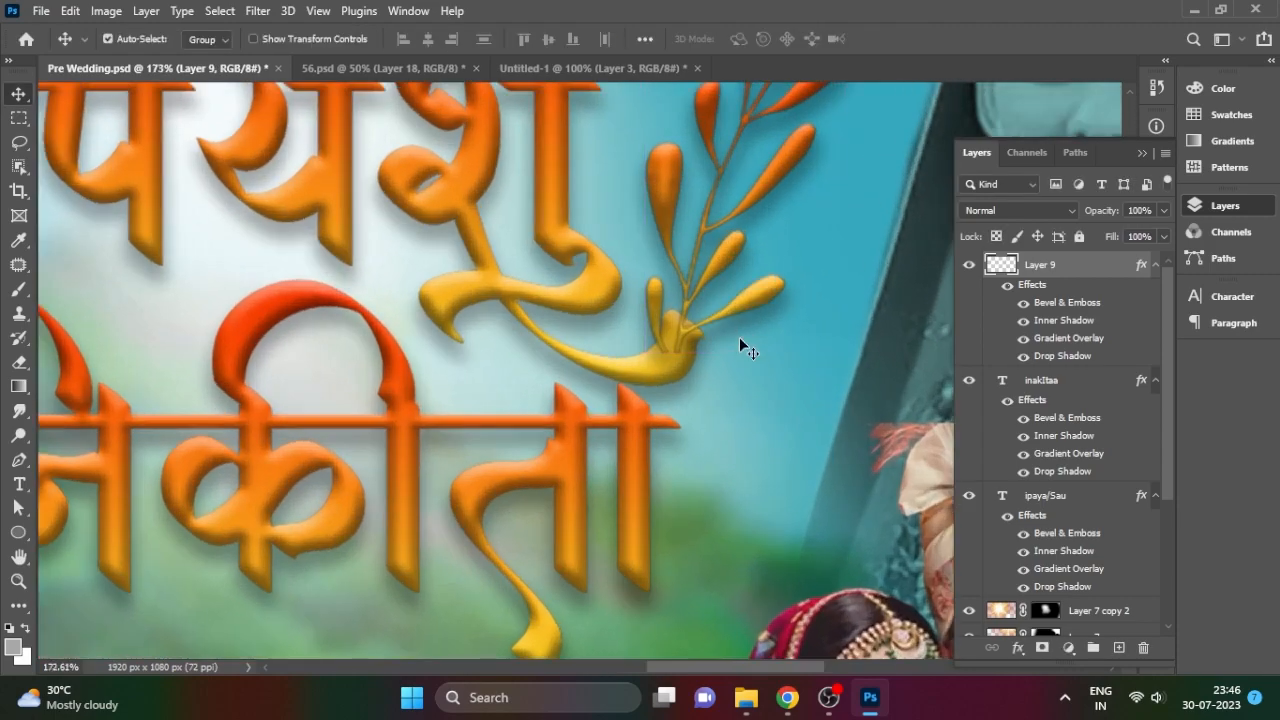
key("e")
key("bracketleft")
key("bracketleft")
key("bracketleft")
key("bracketleft")
key("bracketleft")
key("bracketleft")
key("bracketleft")
key("bracketleft")
key("bracketleft")
key("bracketleft")
key("bracketleft")
key("bracketleft")
key("bracketleft")
left_click_drag(675, 345, 676, 344)
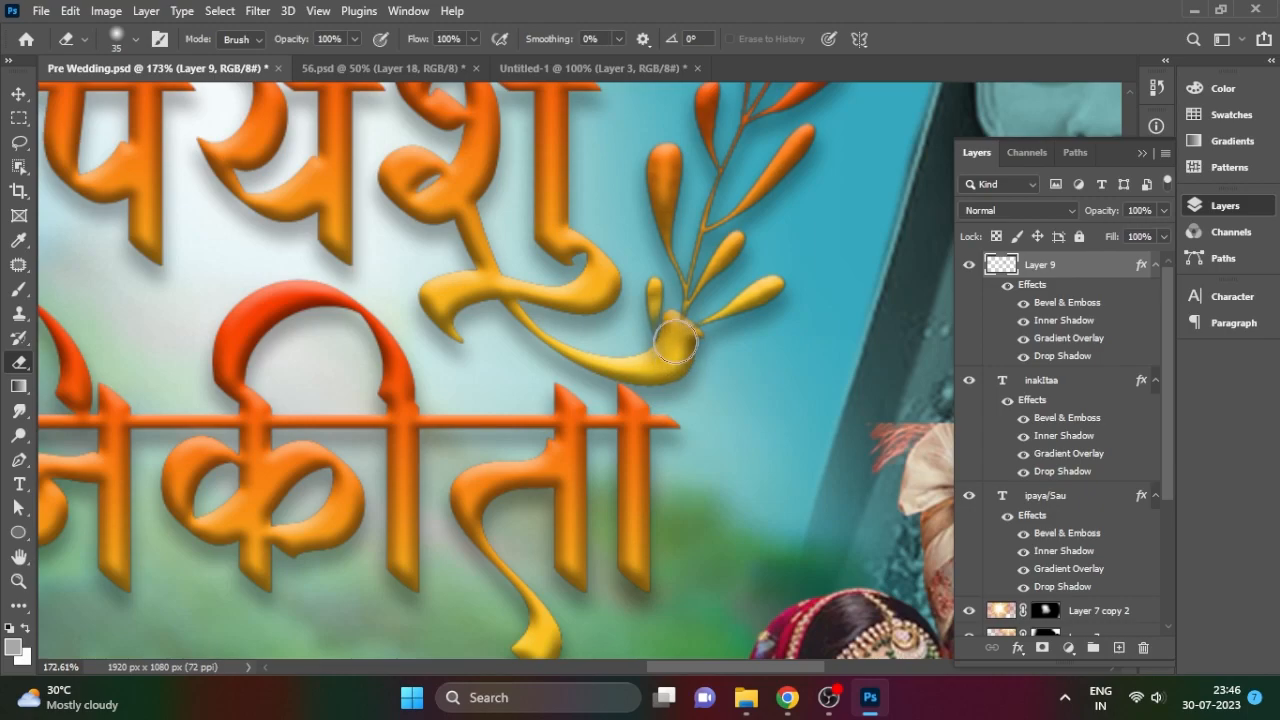
- Move the leaf sprig slightly down onto the swash's end and erase the remaining stem overlap
key("v")
mouse_move(660, 228)
left_mouse_down()
mouse_move(666, 195)
mouse_move(657, 217)
left_mouse_up()
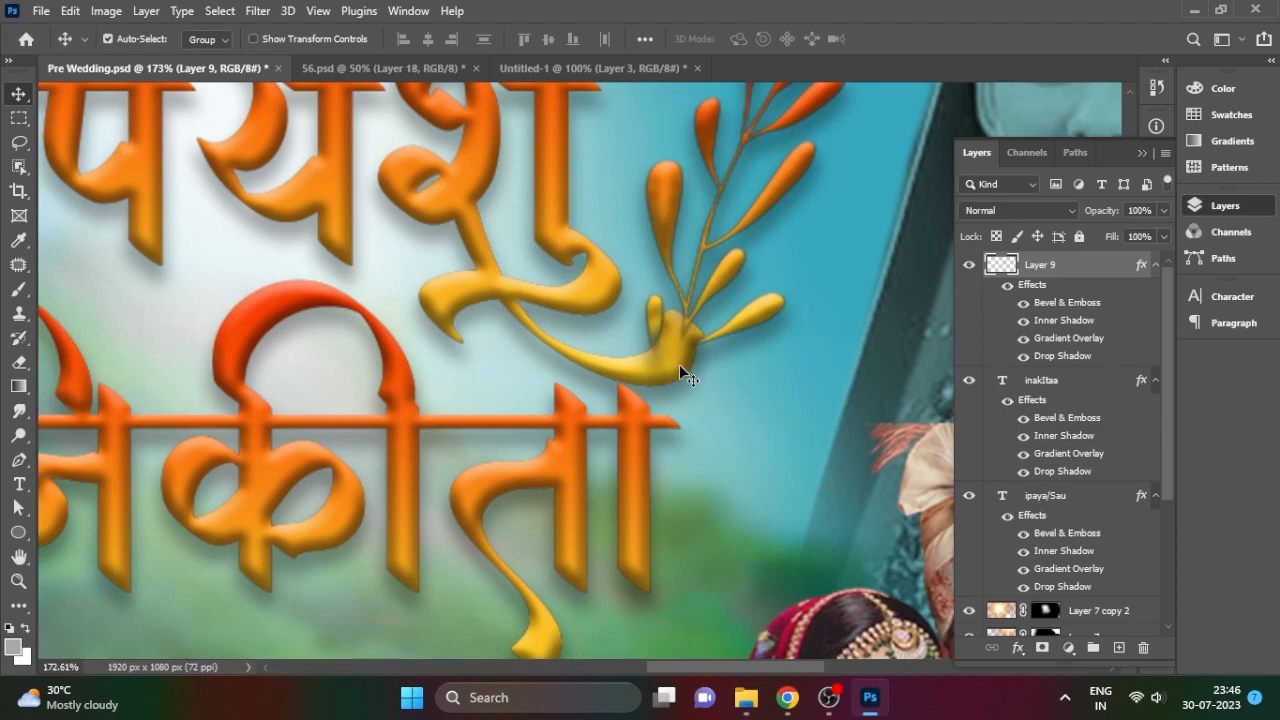
key("e")
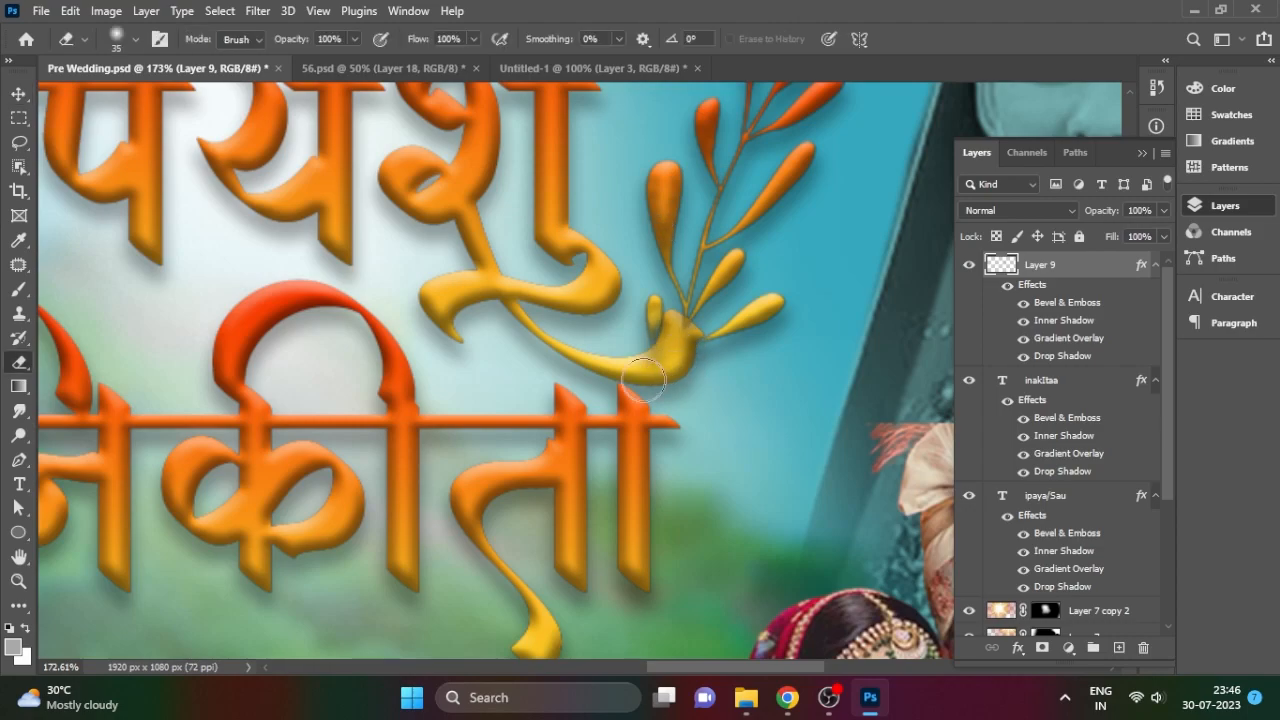
left_click(20, 95)
key("ctrl+0")
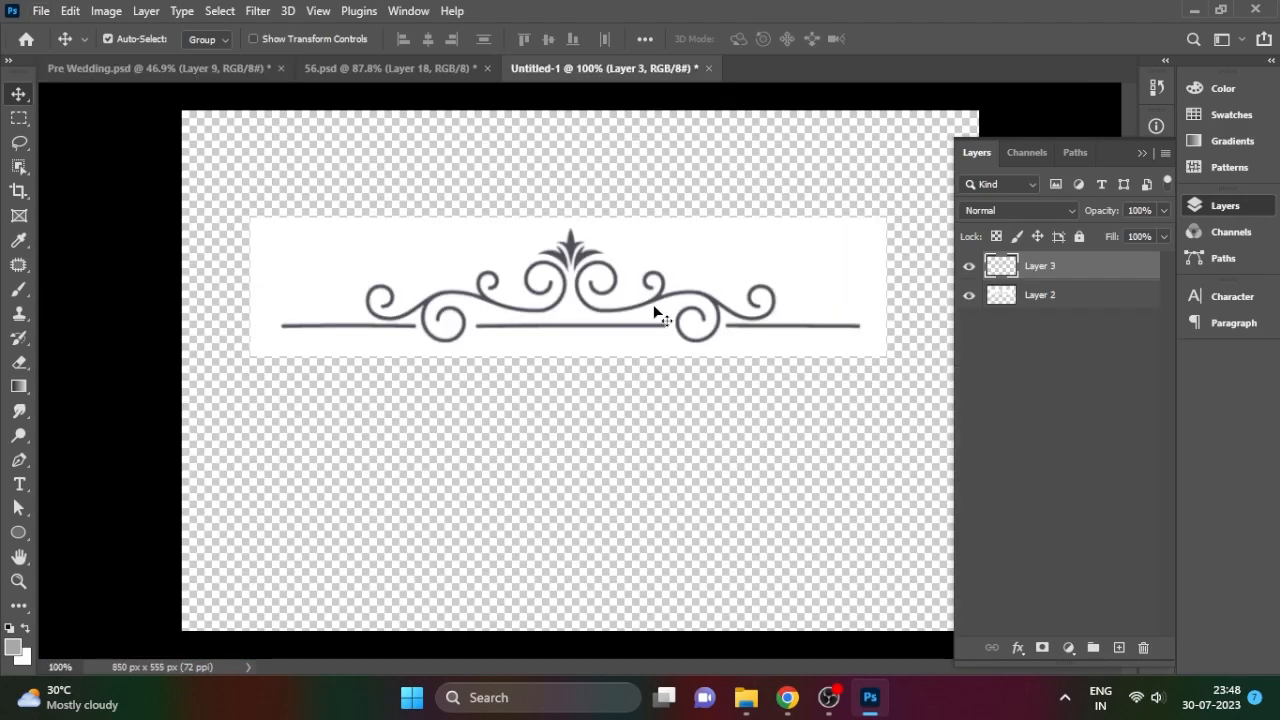
- Bring the ornamental line divider from Untitled-1 into Pre Wedding.psd and scale it down below the bride's name
left_click_drag(567, 255, 537, 468)
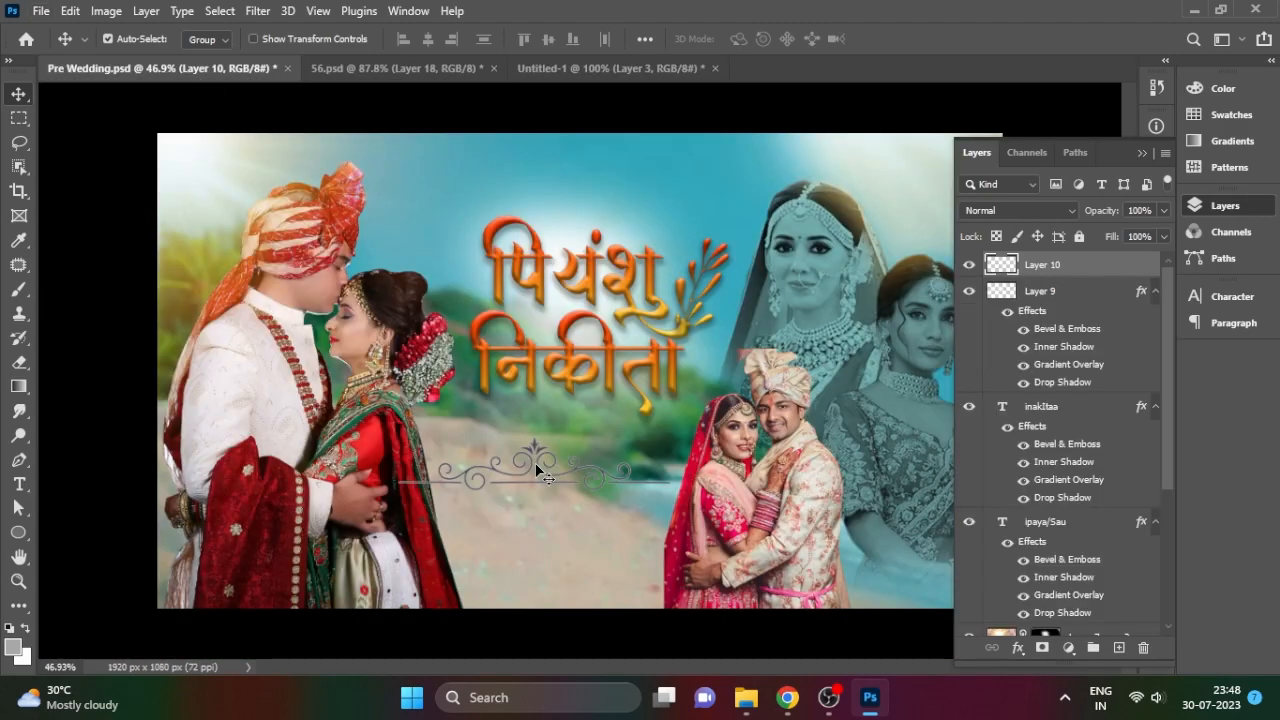
key("ctrl+t")
left_click_drag(398, 437, 443, 446)
left_click_drag(583, 471, 552, 505)
key("Return")
left_click(658, 638)
left_click(552, 444)
right_click(552, 505)
key("Escape")
key("ctrl+z")
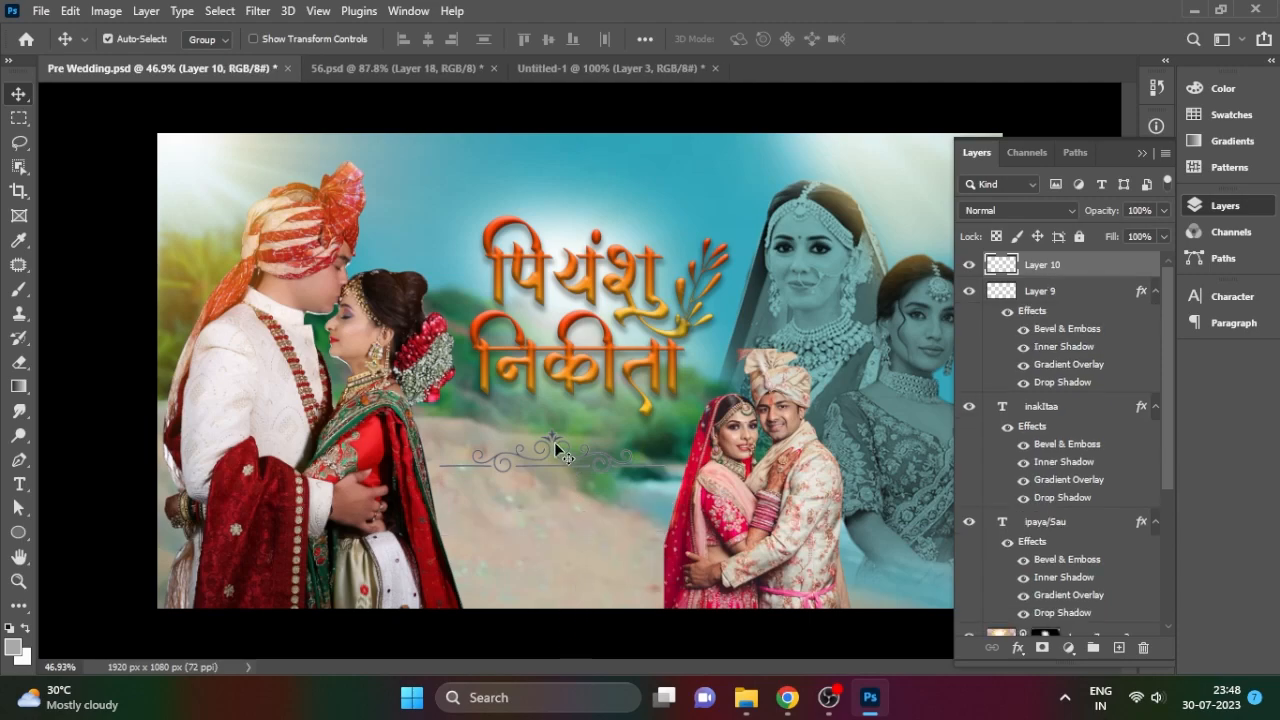
- Apply a light aqua Color Overlay in Normal mode at 100% opacity to the ornamental divider
left_click(555, 443)
double_click(1077, 268)
left_click(600, 407)
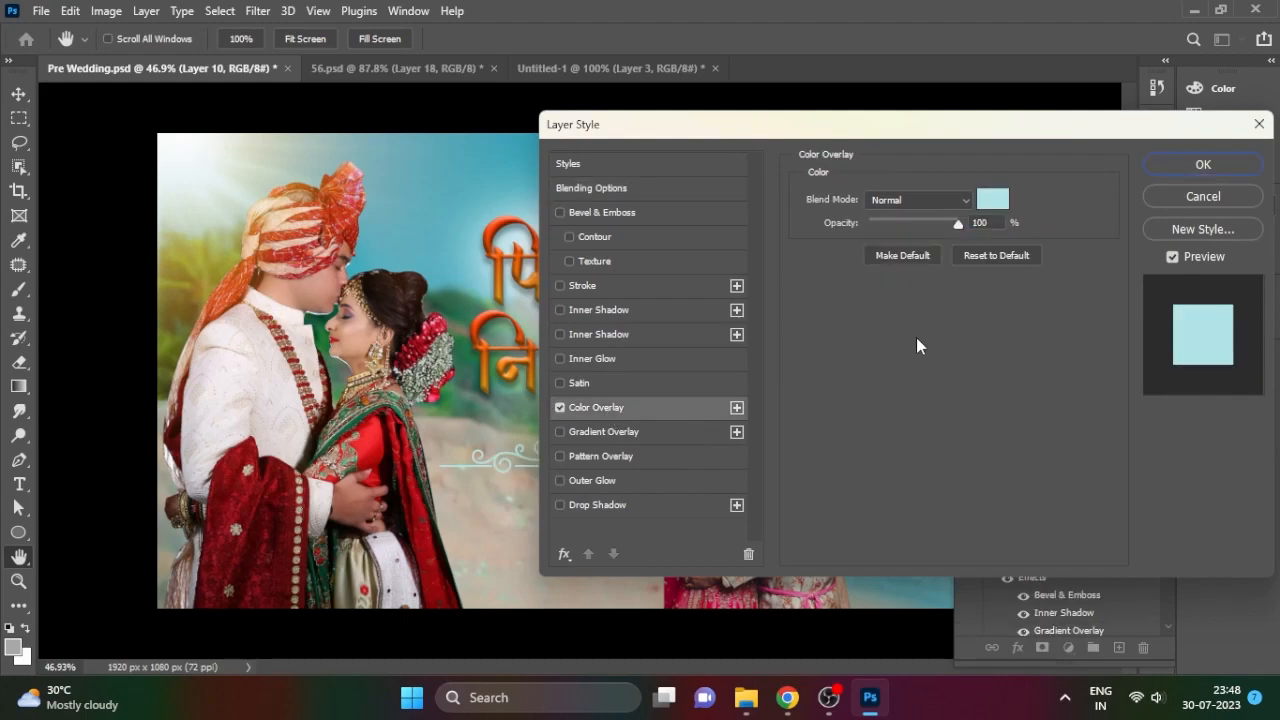
left_click(1182, 168)
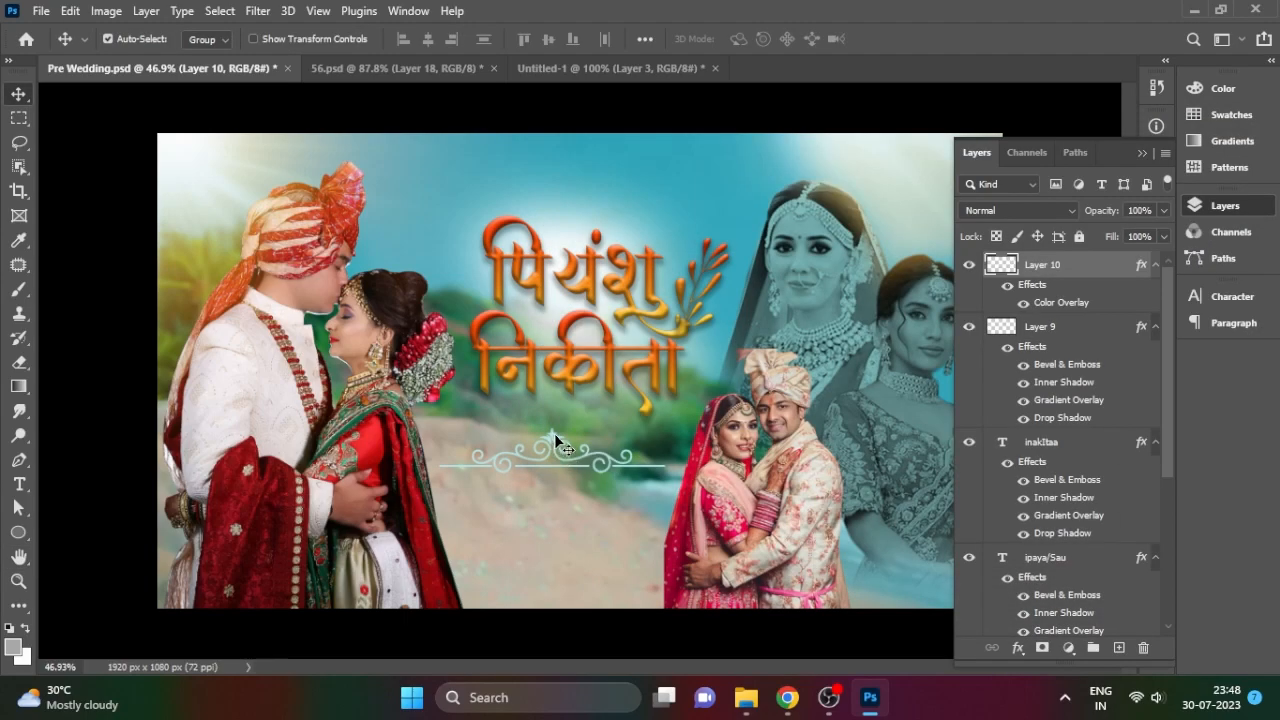
- Switch to Chrome, search for wedding taglines and open the catchy wedding taglines and slogans article on happywedding.app
left_click(788, 697)
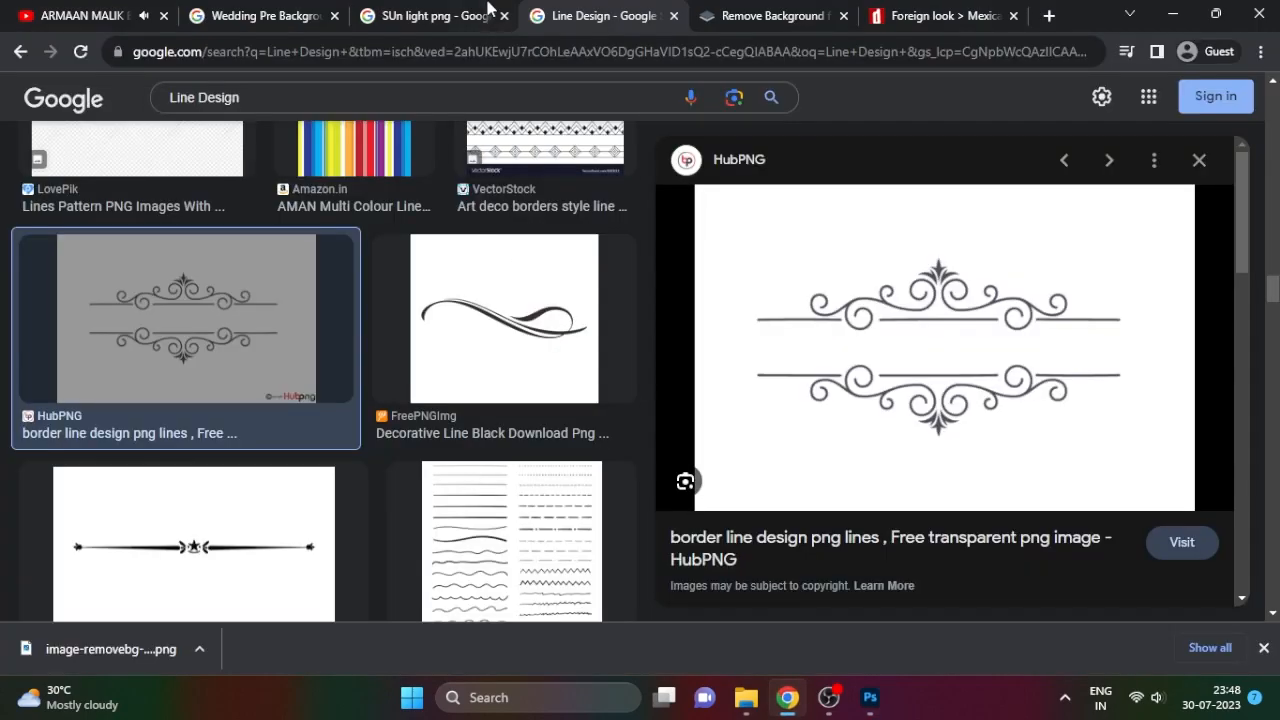
left_click(430, 15)
type("Weddign")
key("BackSpace")
key("BackSpace")
type("ng")
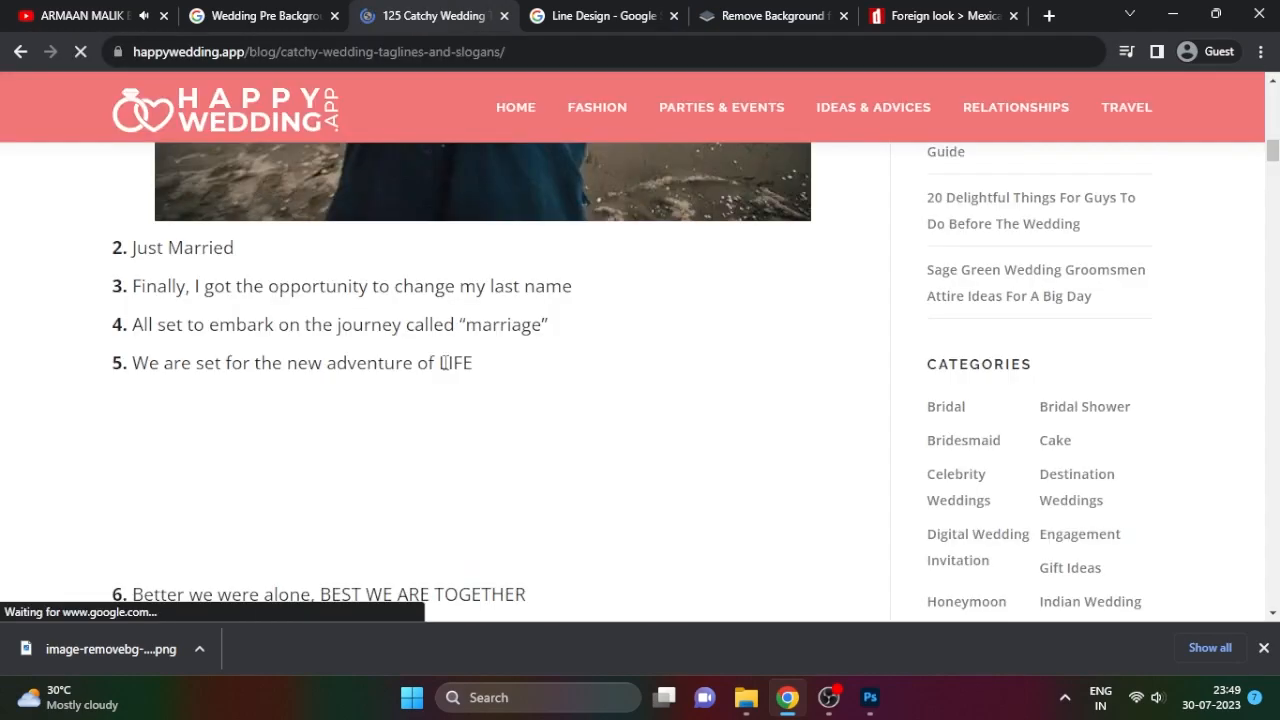
- Copy tagline number 6, "Better we were alone, BEST WE ARE TOGETHER", from the article
scroll(447, 371, "down", 2)
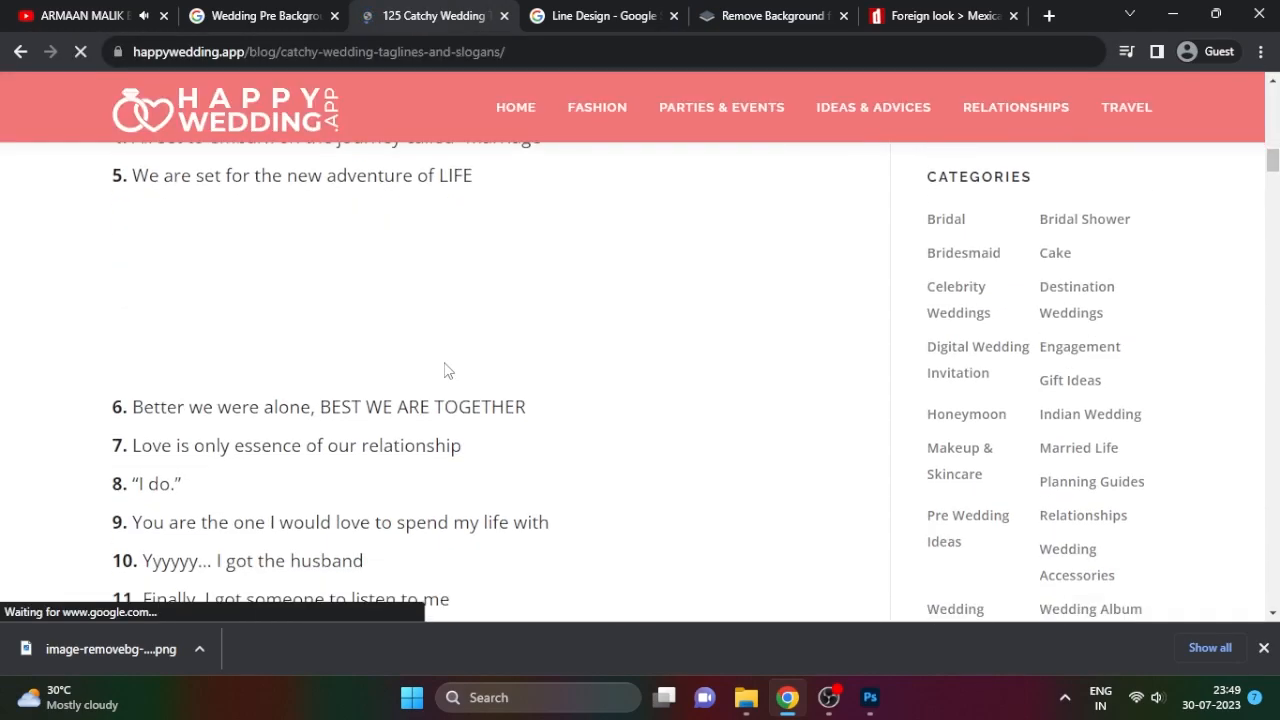
mouse_move(133, 407)
left_mouse_down()
mouse_move(523, 426)
mouse_move(534, 409)
mouse_move(129, 410)
left_mouse_up()
right_click(343, 417)
left_click(386, 431)
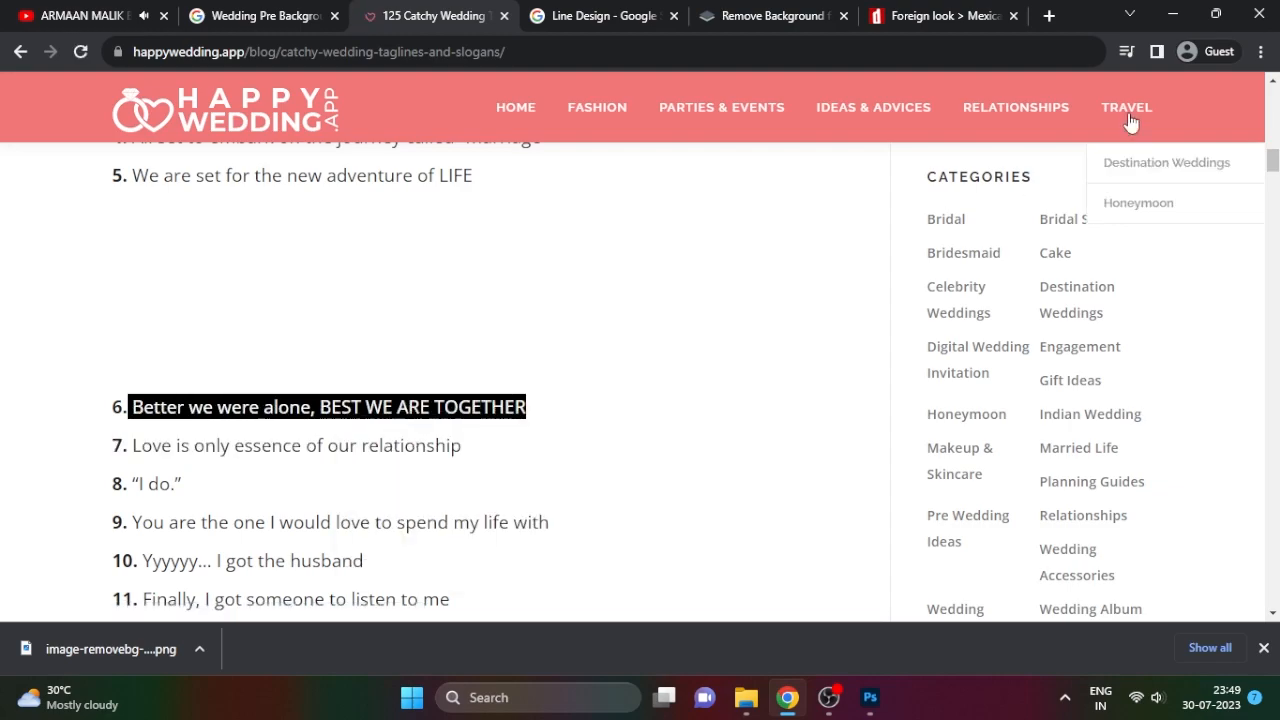
- Return to Photoshop and paste the copied tagline as Catchye Demo text just below the ornamental divider
left_click(1175, 14)
left_click(19, 484)
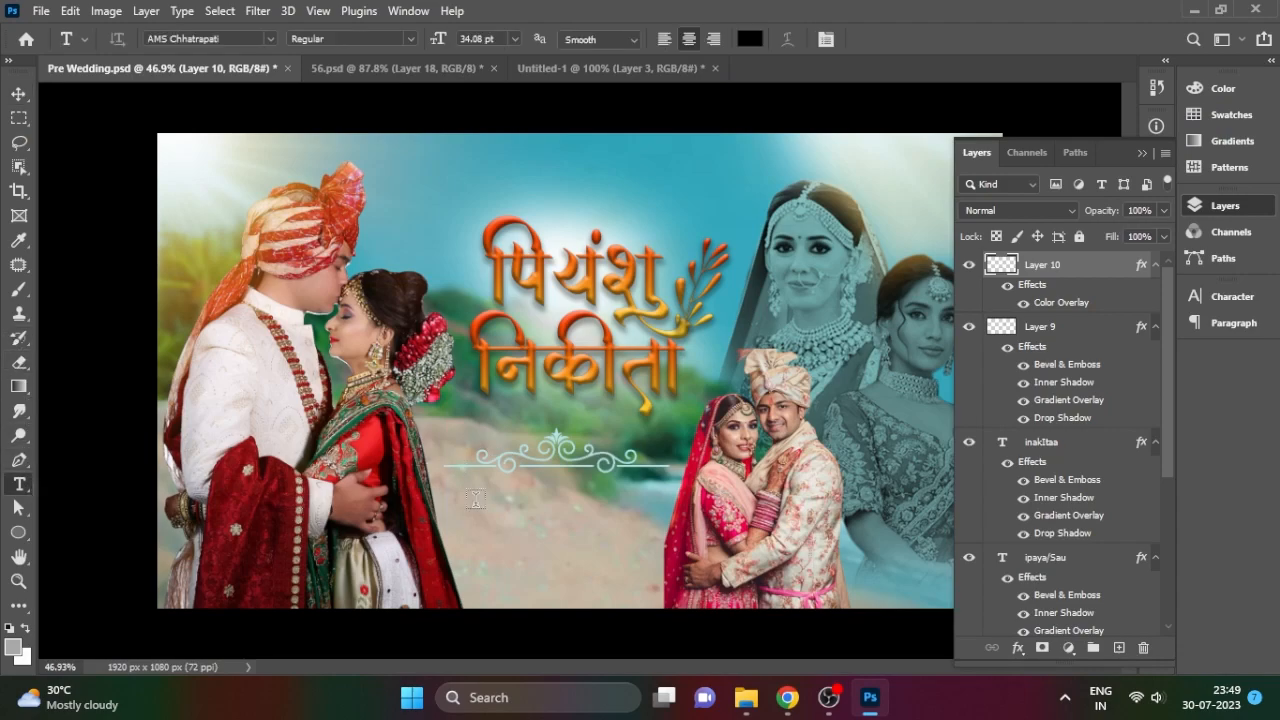
left_click(432, 500)
key("ctrl+v")
left_click(269, 40)
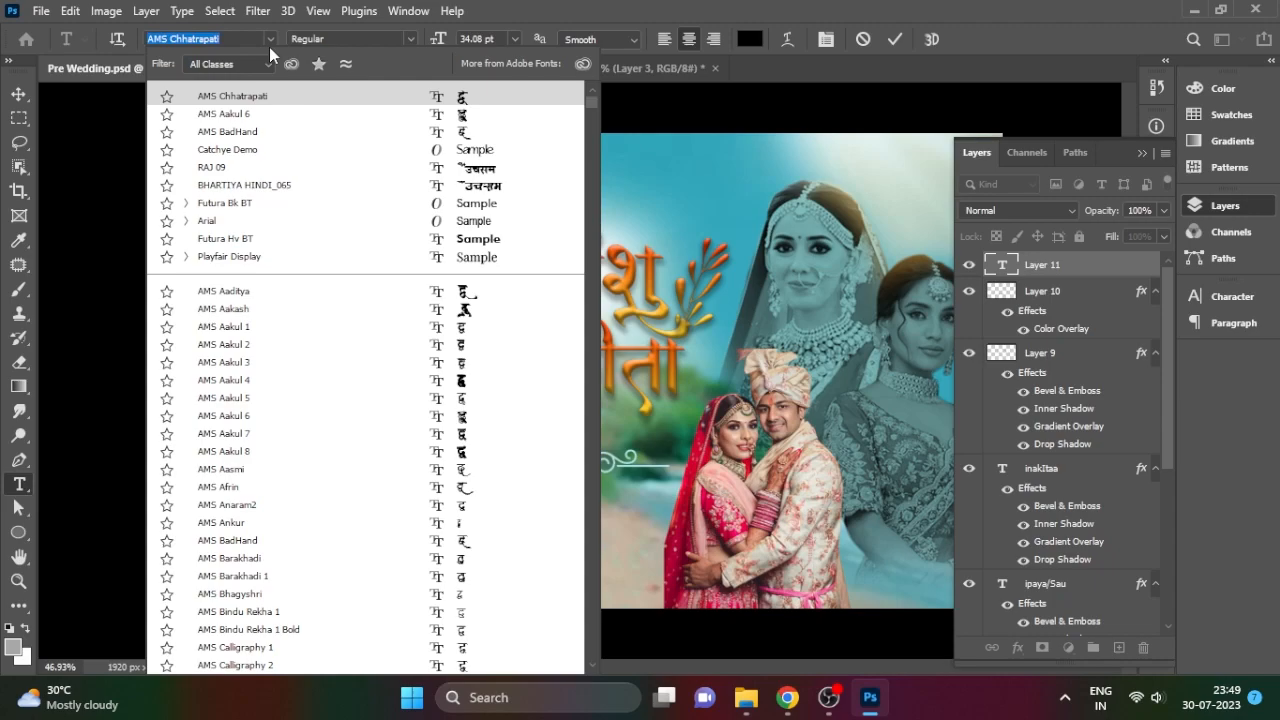
type("cat")
left_click(294, 96)
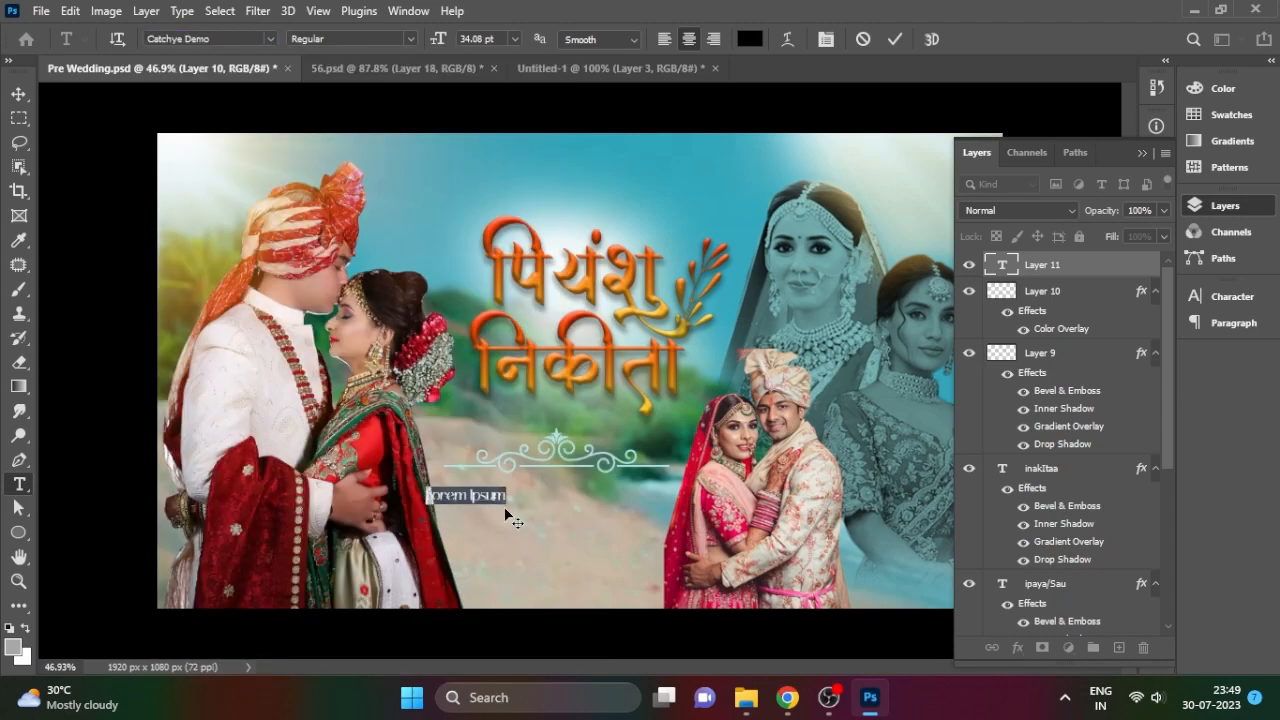
key("ctrl+v")
left_click(18, 100)
left_click_drag(500, 495, 656, 497)
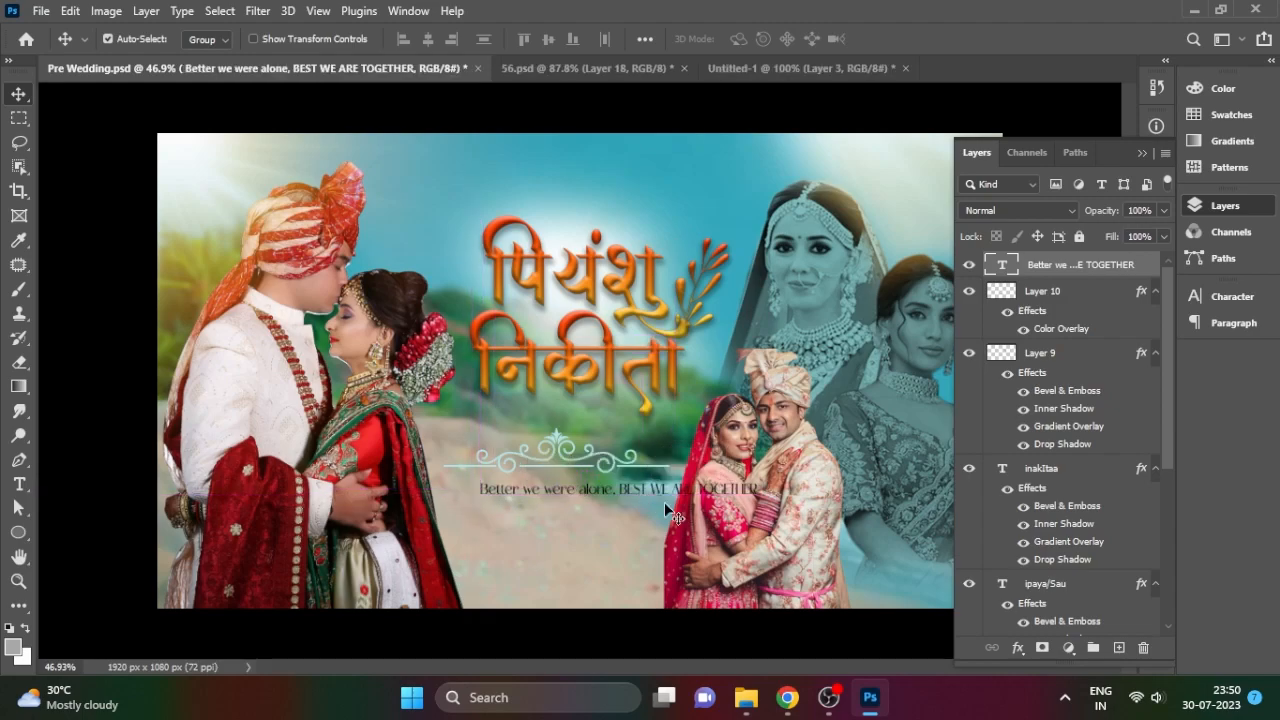
- Break the tagline onto two lines before "BEST WE ARE TOGETHER" and enlarge it to 44.8 pt beneath the divider
scroll(677, 514, "up", 2)
double_click(626, 520)
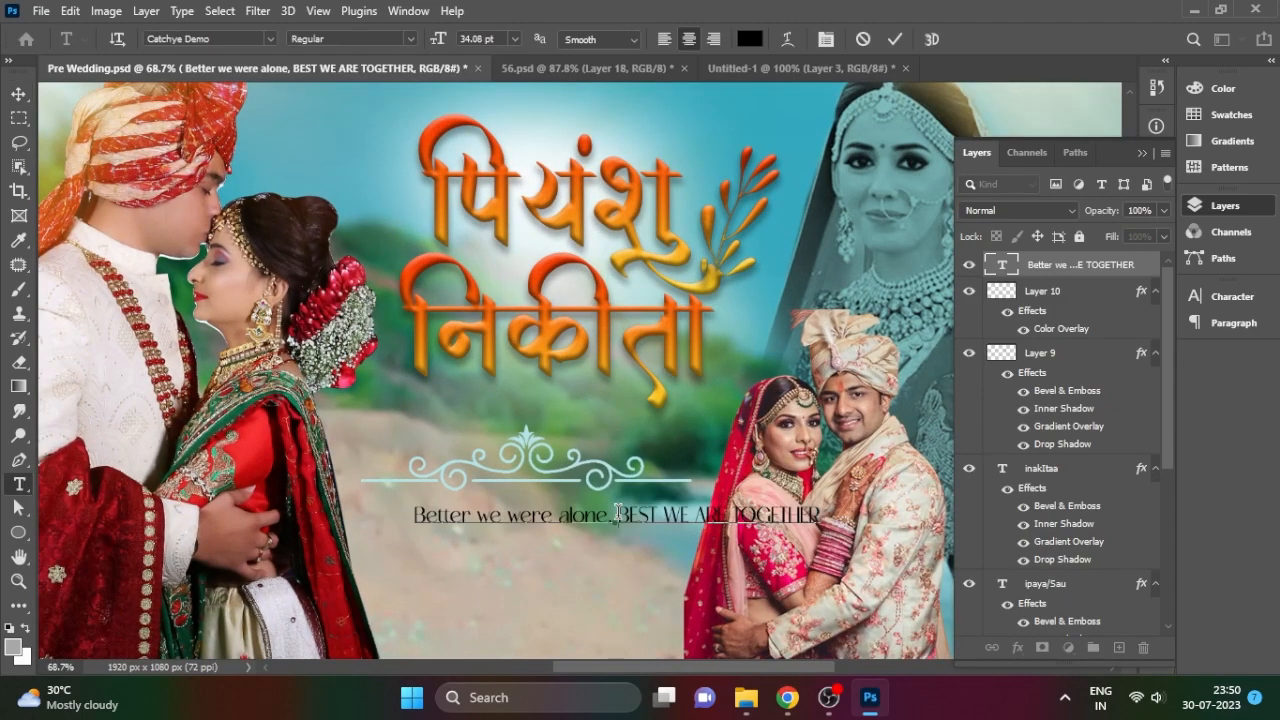
key("Return")
left_click(18, 98)
left_click_drag(583, 520, 495, 520)
key("ctrl+t")
left_click_drag(629, 553, 697, 570)
left_click_drag(637, 527, 398, 554)
key("Return")
- Take "BEST WE ARE TOGETHER" out of the tagline text and paste it as a separate text layer below
double_click(620, 555)
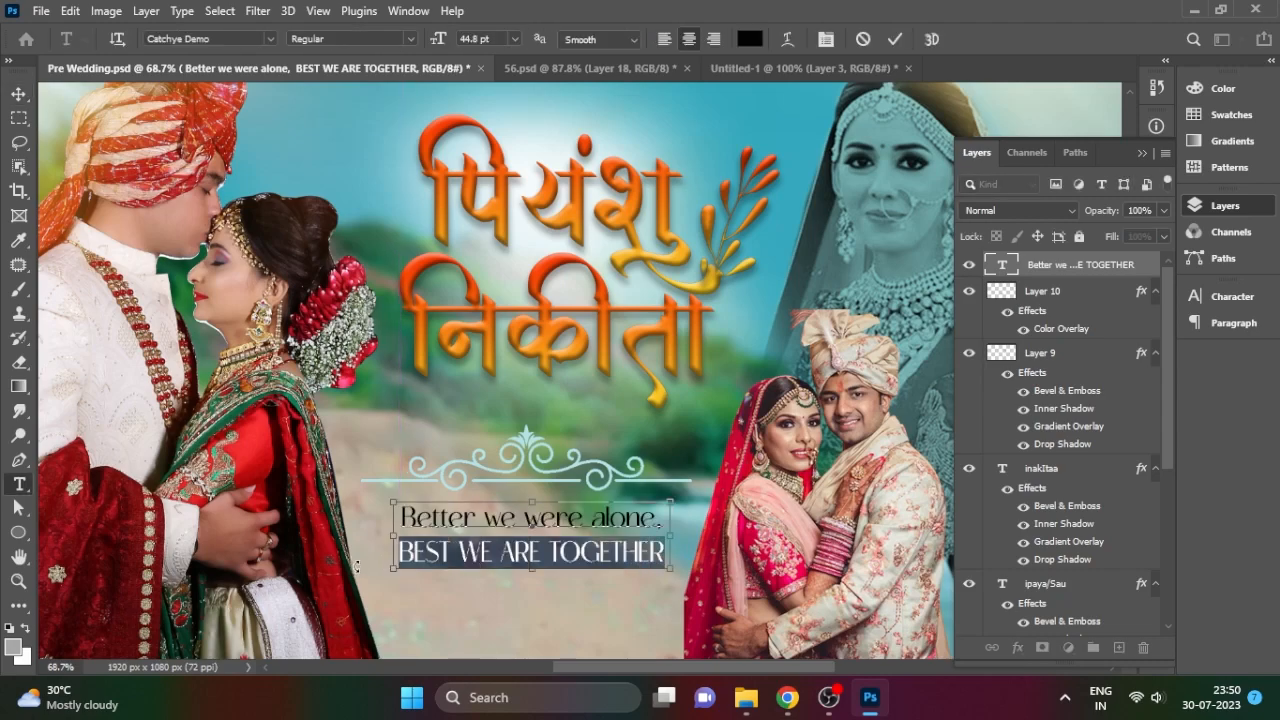
key("BackSpace")
left_click(19, 484)
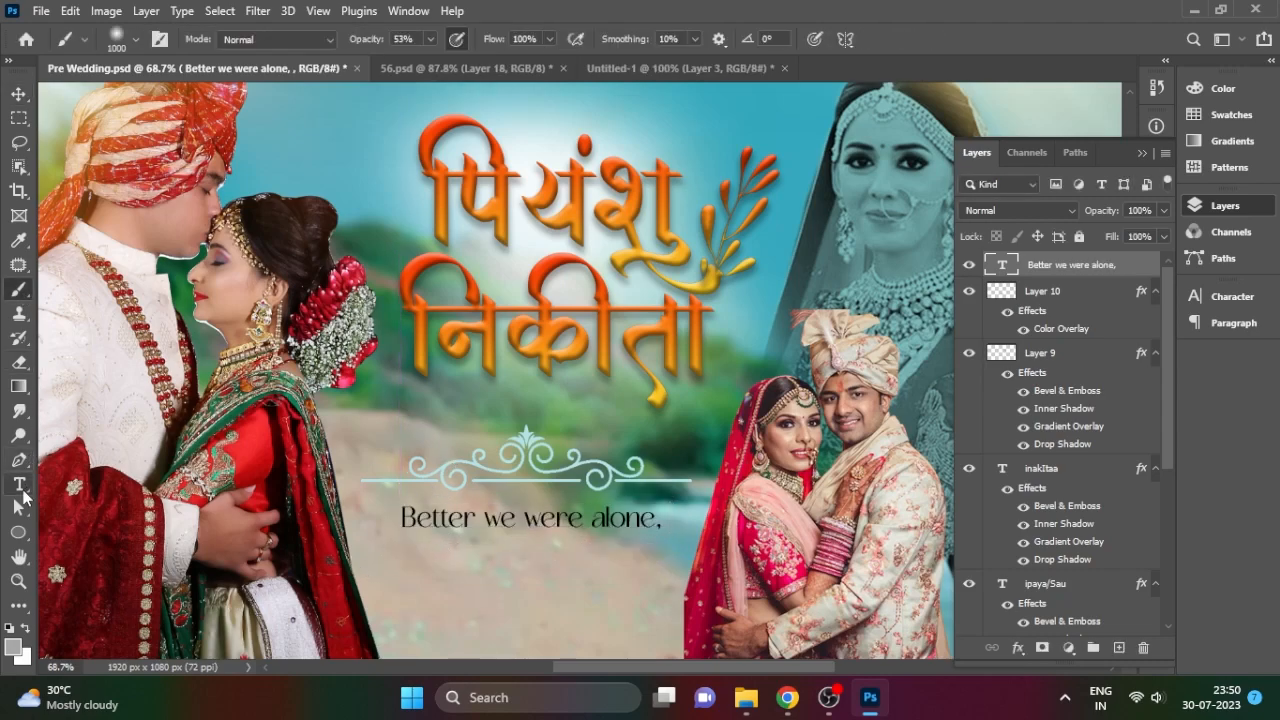
left_click(420, 578)
key("ctrl+v")
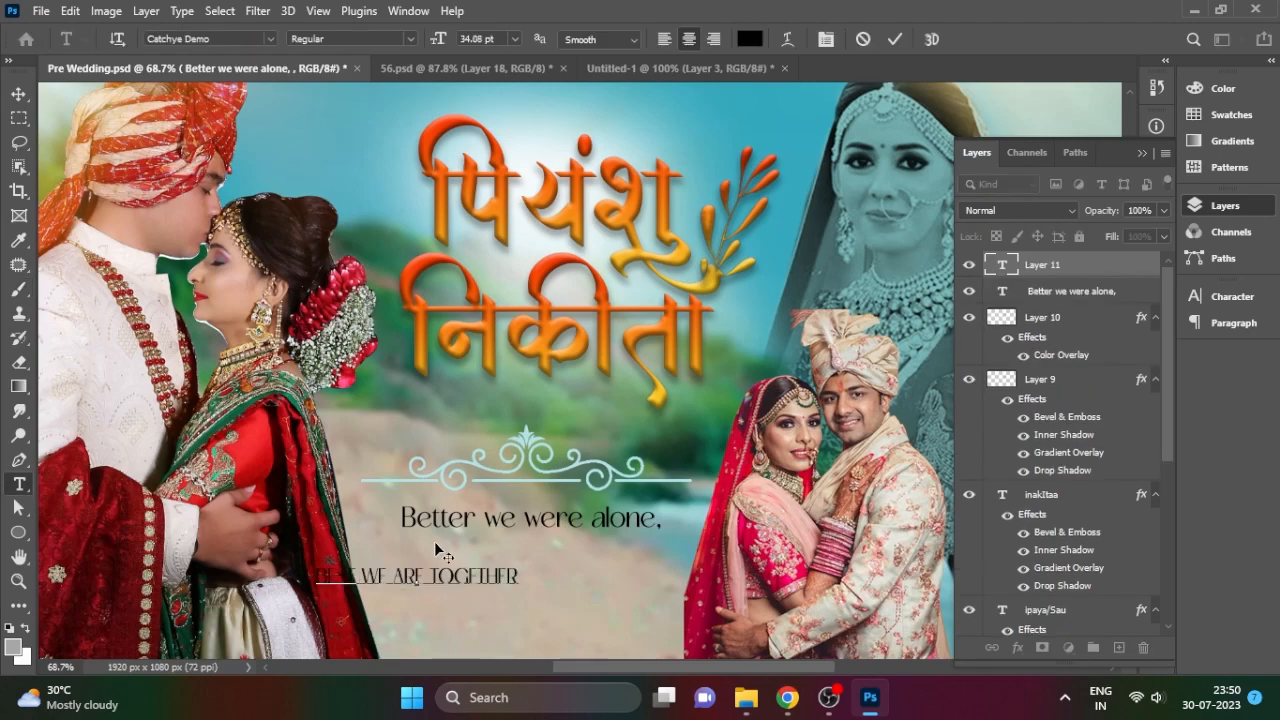
left_click(19, 94)
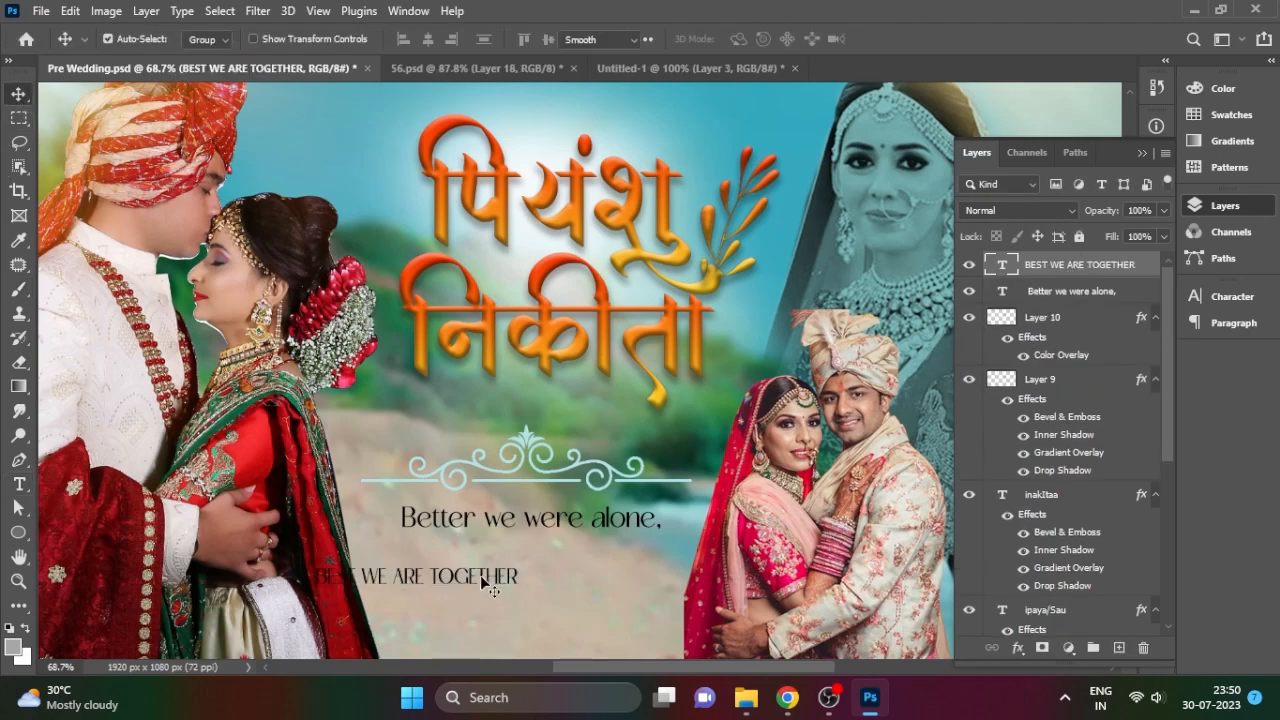
- Set the font of "BEST WE ARE TOGETHER" to Playfair Display ExtraBold
double_click(481, 579)
type("Playfair Display")
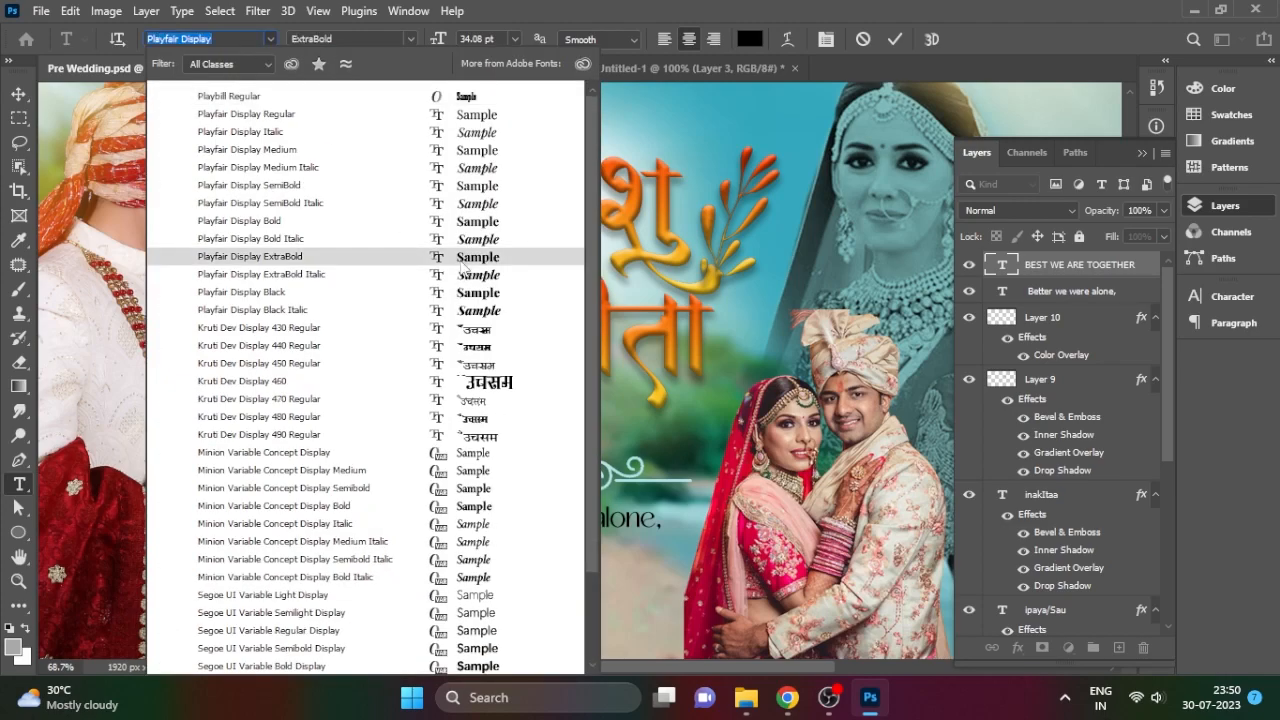
left_click(418, 256)
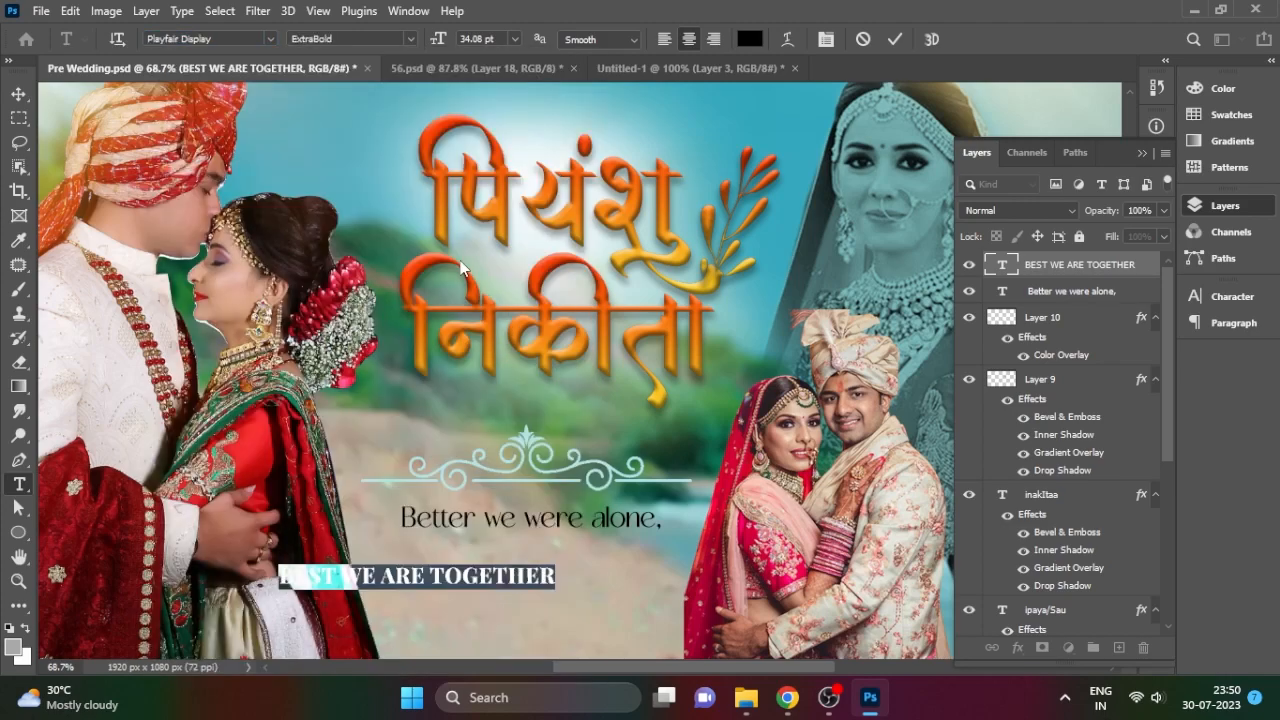
- Move "BEST WE ARE TOGETHER" directly under "Better we were alone," and enlarge it slightly
left_click(19, 93)
left_click_drag(408, 577, 527, 549)
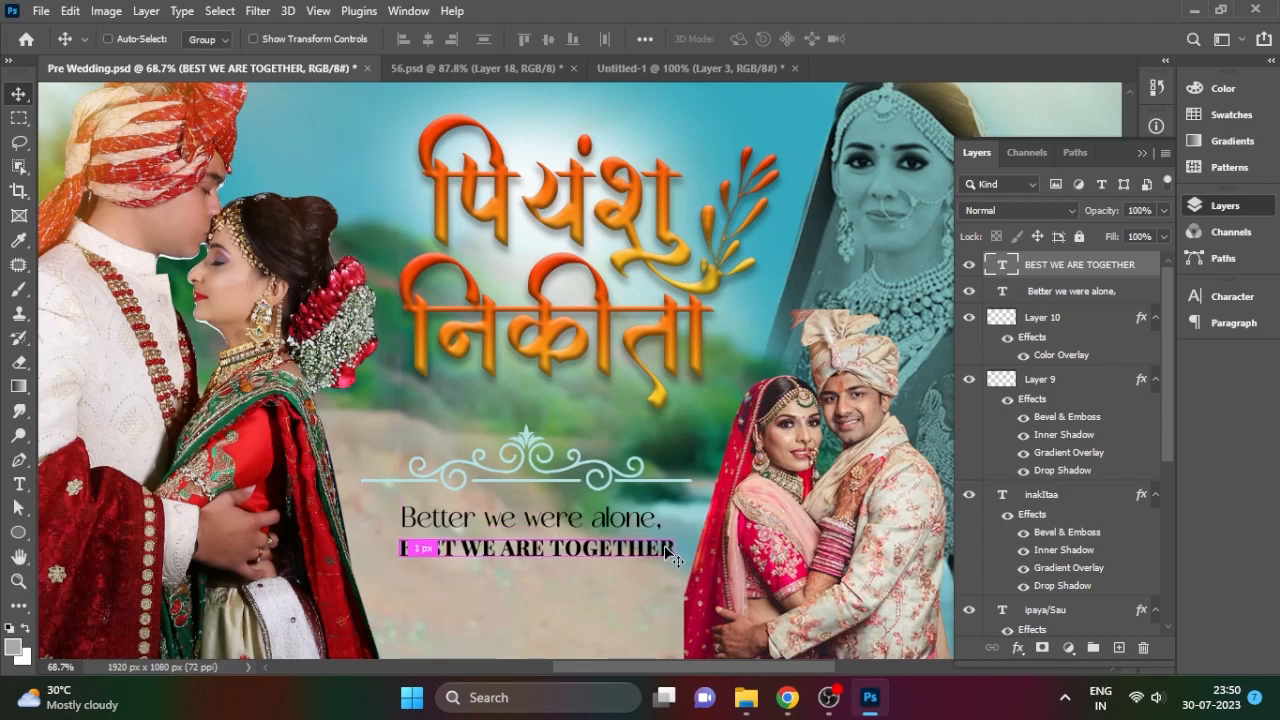
key("ctrl+t")
left_click_drag(676, 536, 611, 554)
key("Return")
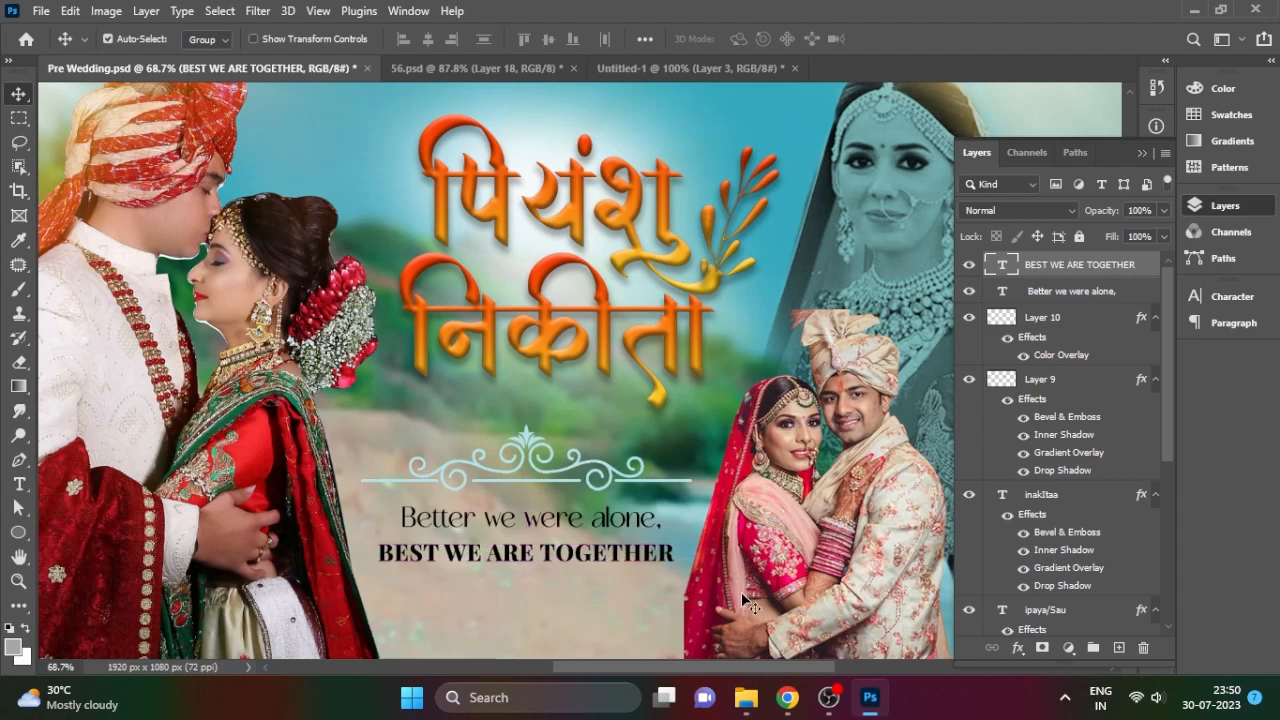
- Duplicate the ornamental divider below the tagline and flip the copy vertically
left_click(522, 434, "ctrl")
left_click_drag(522, 434, 535, 596)
key("ctrl+t")
right_click(535, 596)
left_click(552, 577)
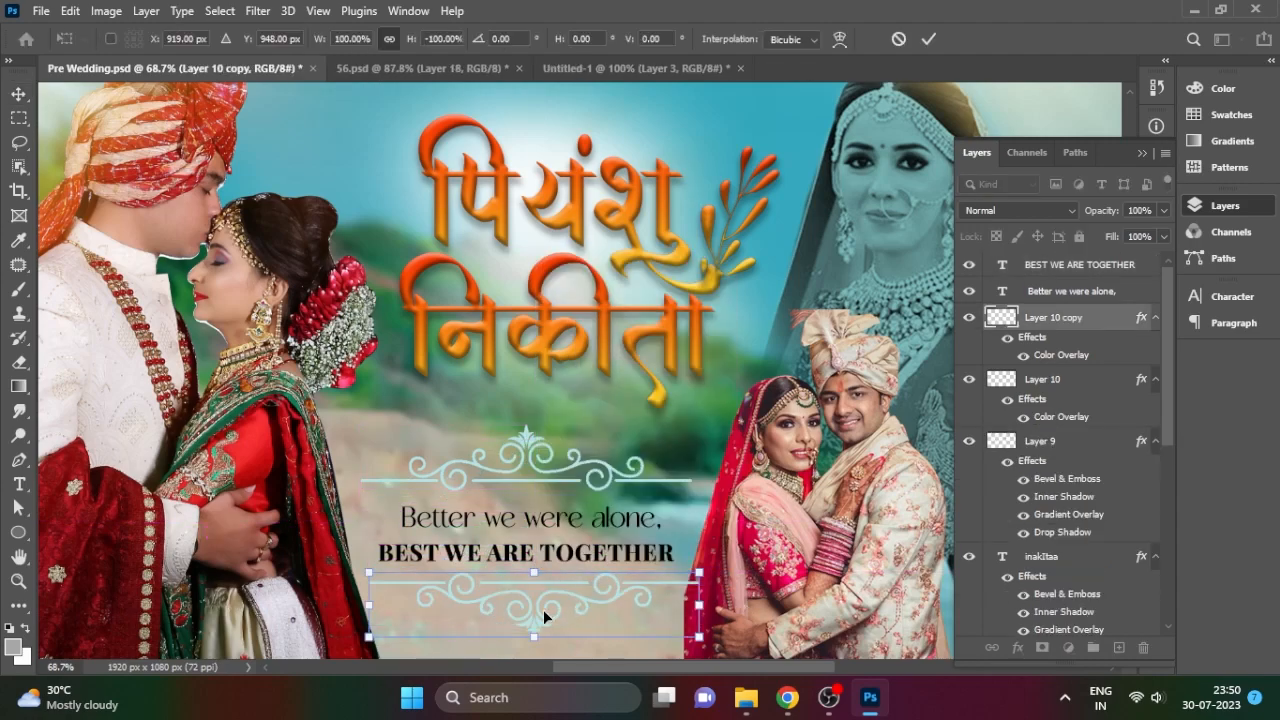
- Shift the flipped divider left to X 901 px so it lines up with the upper divider
left_click_drag(543, 594, 540, 595)
key("Left")
key("Left")
key("Left")
key("Left")
key("Left")
key("Left")
key("Left")
key("Left")
key("Left")
key("Left")
key("Left")
key("Left")
key("Left")
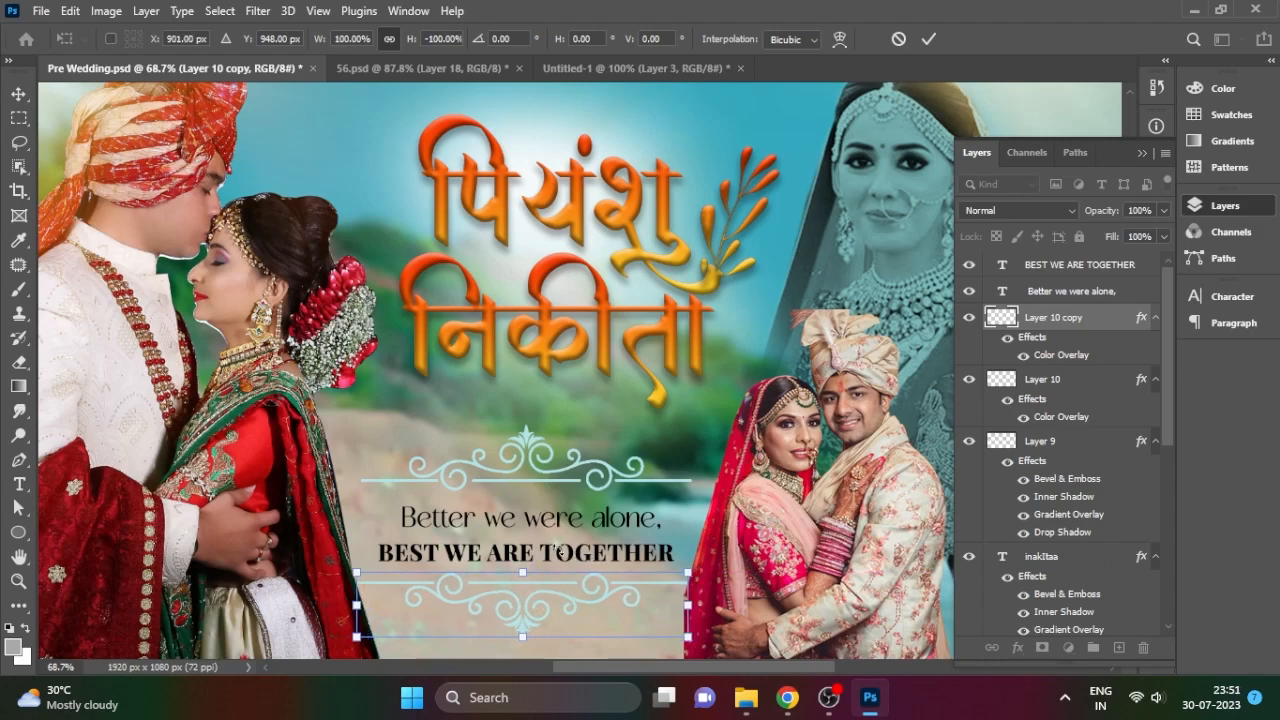
key("Return")
- Switch to Chrome, save the glossy red heart from the "Dil png" results and place it into Pre Wedding.psd
key("alt+Tab")
right_click(1030, 322)
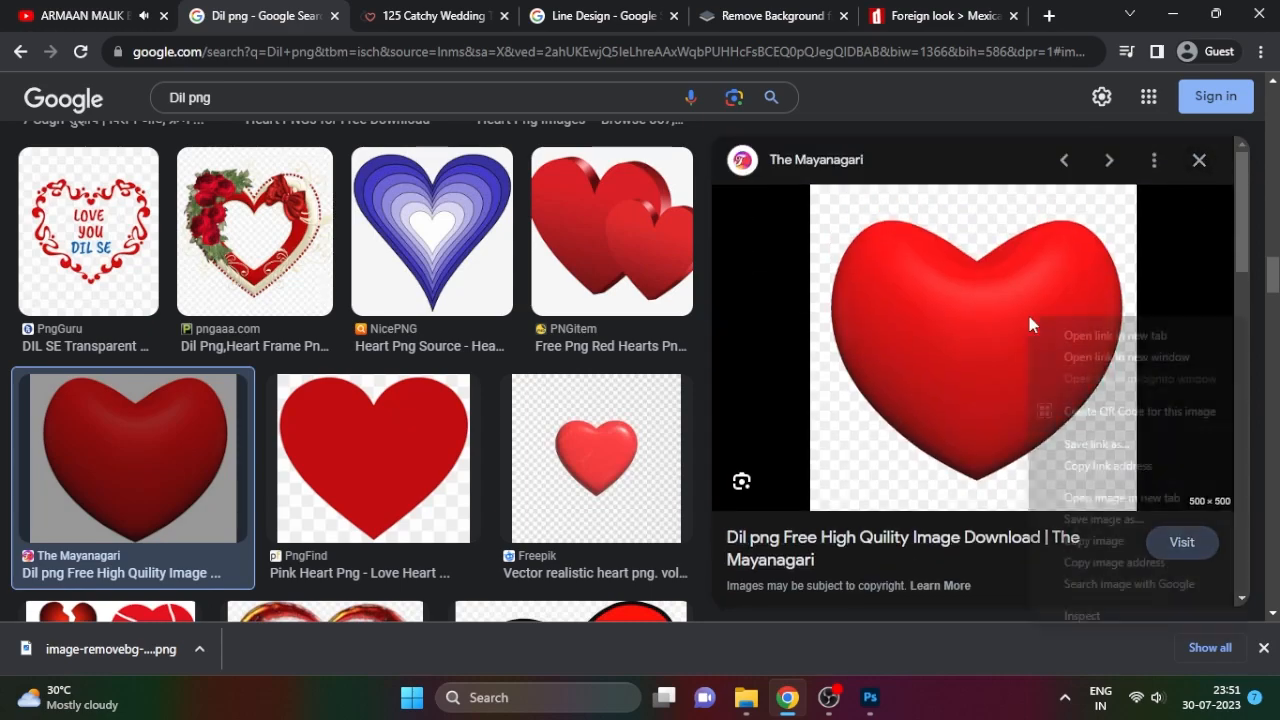
left_click(1095, 519)
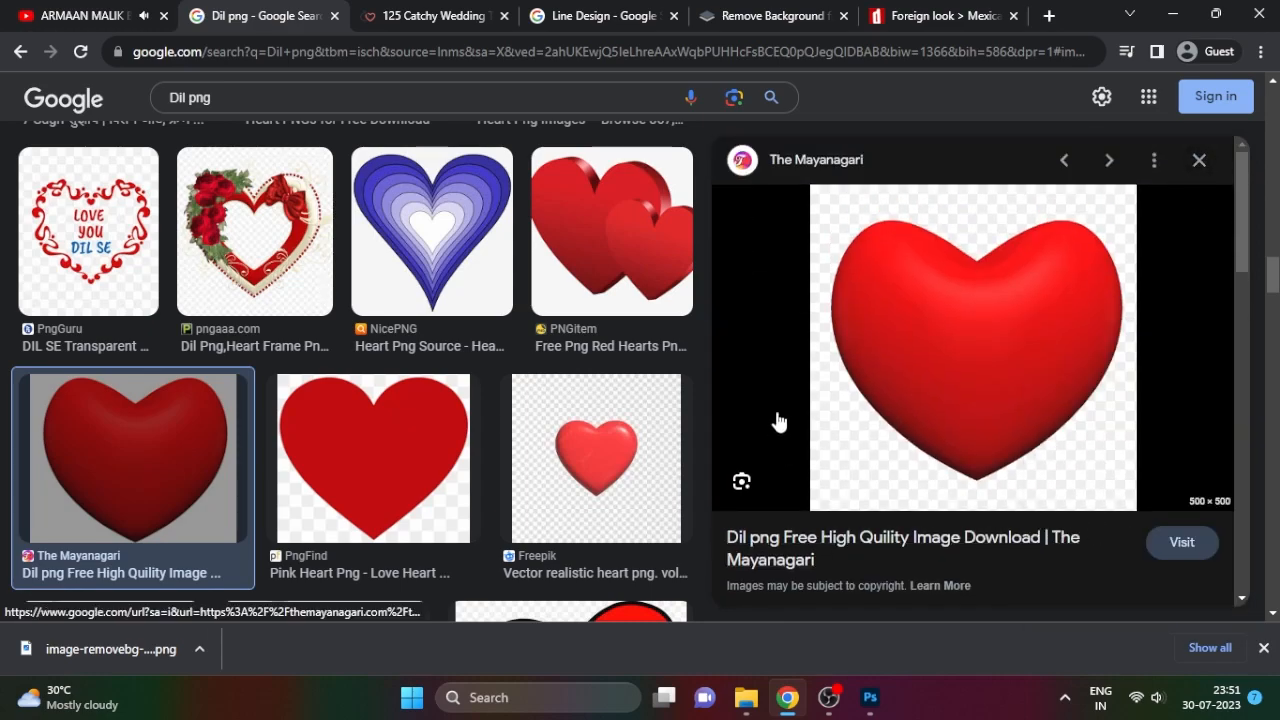
left_click(502, 422)
left_click_drag(104, 651, 738, 564)
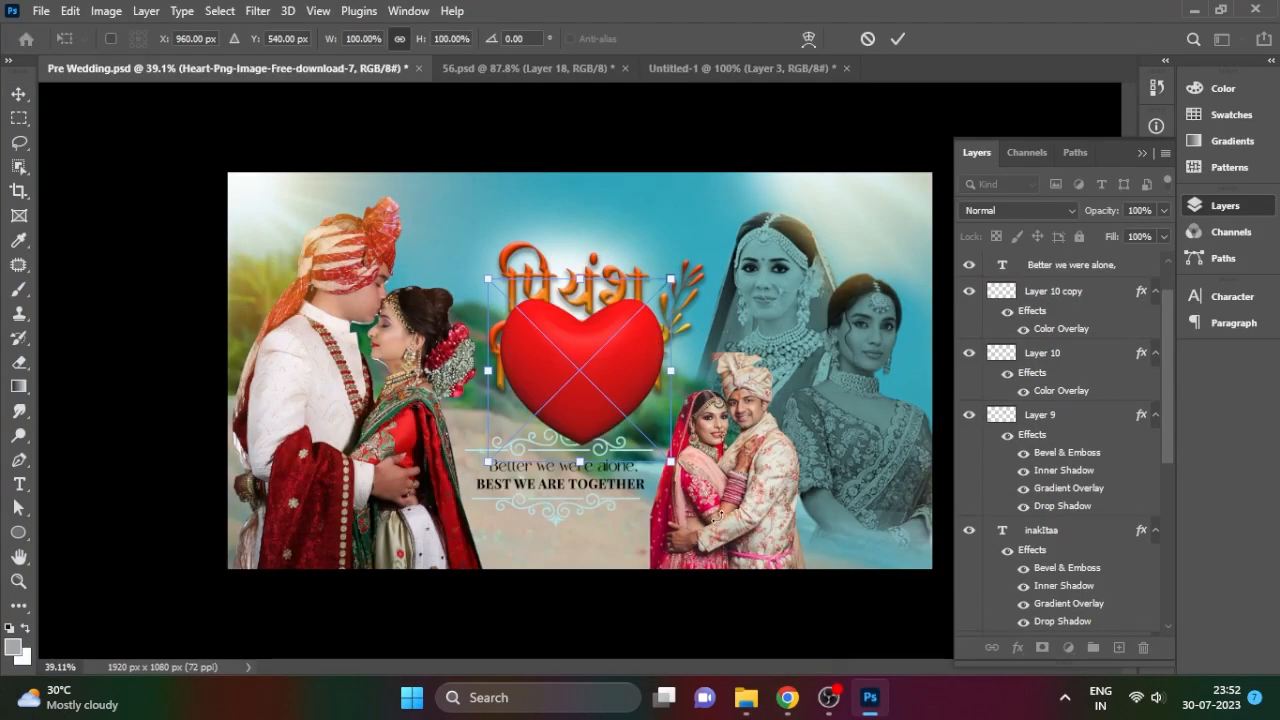
- Scale the red heart down to a small icon and position it above the end of the groom's name
left_click_drag(588, 325, 647, 220)
key("Return")
key("ctrl+t")
left_click_drag(730, 174, 602, 300)
left_click_drag(590, 318, 662, 214)
scroll(661, 263, "up", 6)
scroll(626, 290, "down", 1)
key("Return")
scroll(683, 190, "up", 1)
- Duplicate the small heart and arrange the two hearts as an overlapping, tilted pair above the groom's name
key("ctrl+t")
left_click_drag(647, 231, 713, 234)
key("Return")
key("ctrl+t")
key("Return")
- Add a white Outer Glow in Normal blend mode at 100% opacity to the duplicate heart layer
left_click(1027, 264)
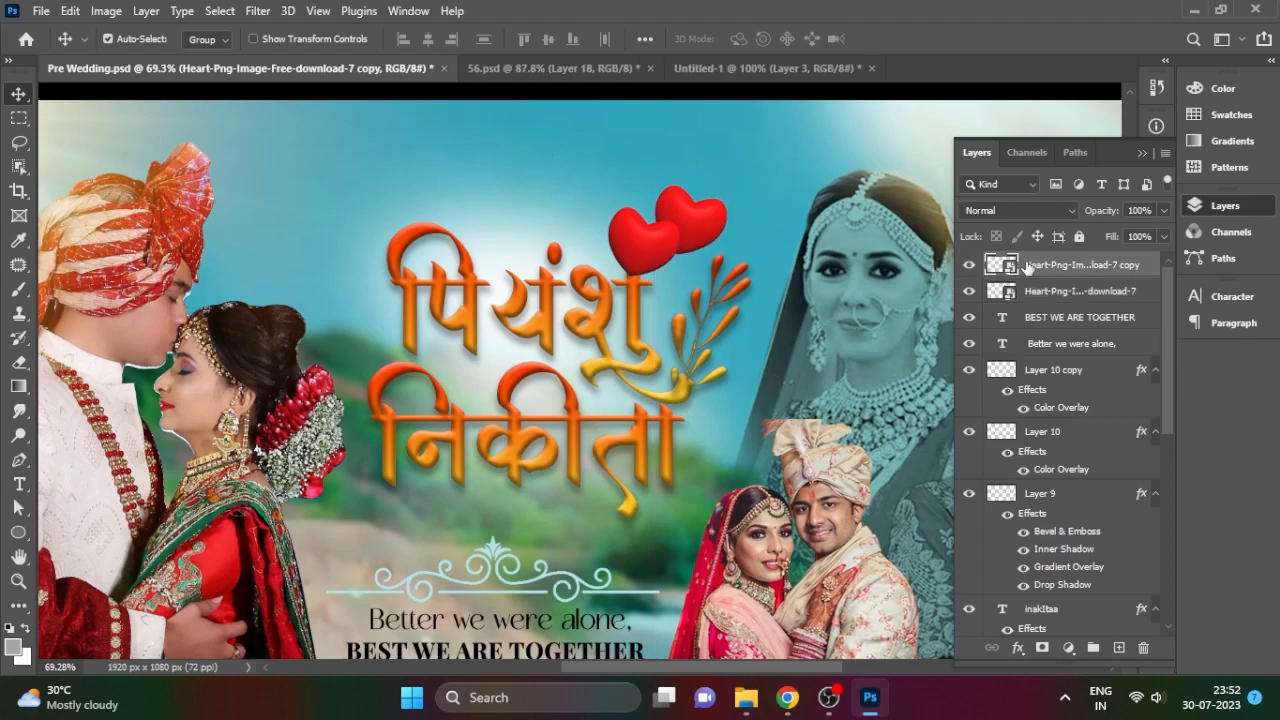
double_click(1153, 272)
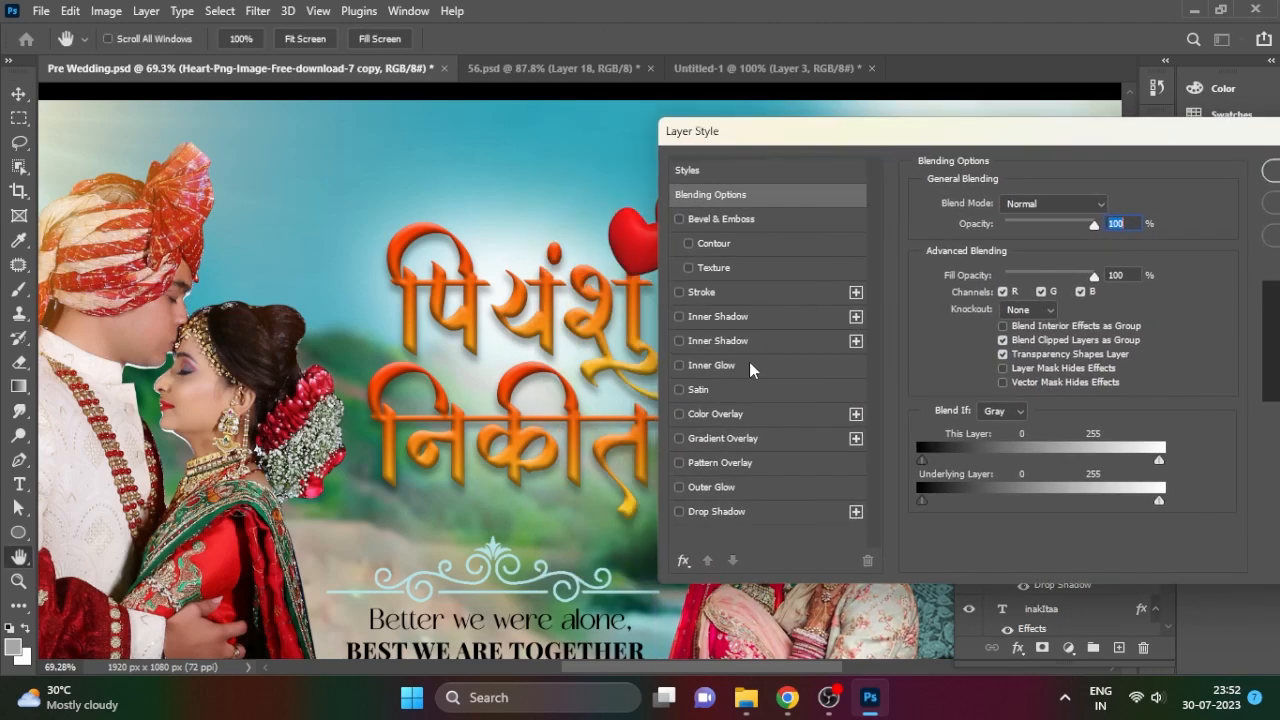
left_click(739, 487)
left_click_drag(807, 131, 882, 140)
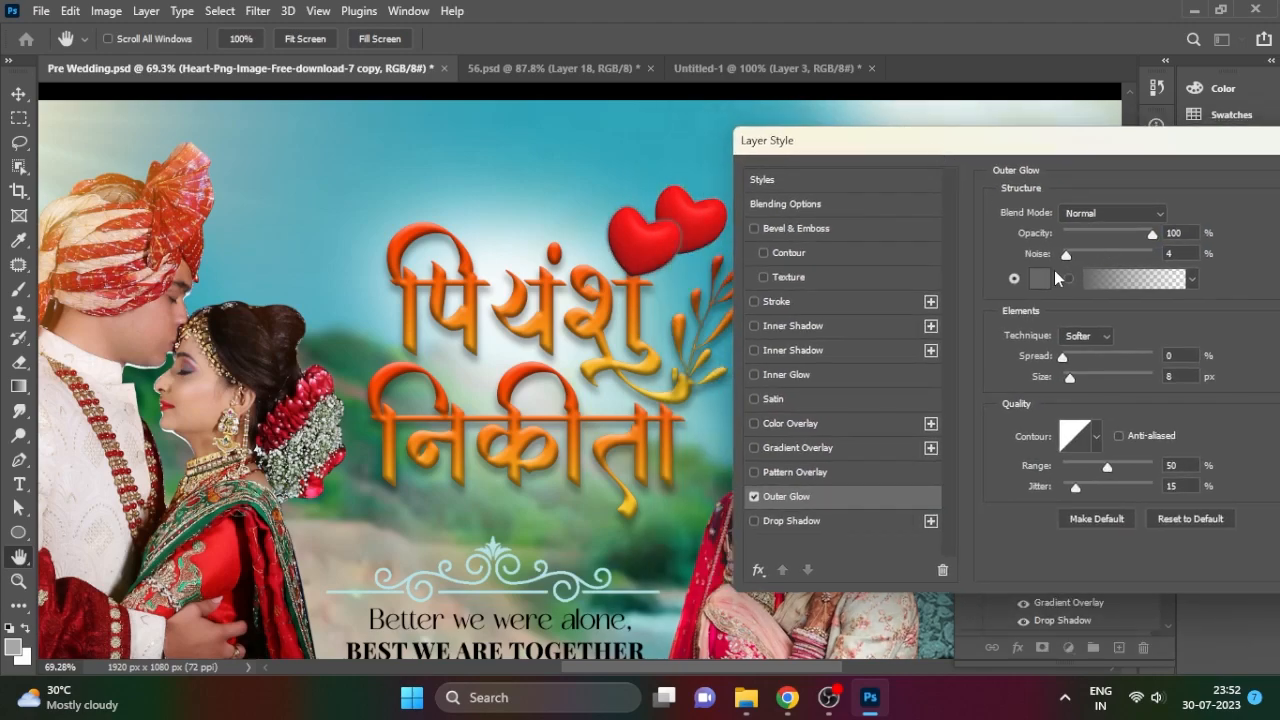
left_click(1040, 278)
left_click(1112, 343)
left_click_drag(963, 143, 546, 278)
left_click(978, 318)
- Scale the glowing heart down slightly and reposition it above the end of the groom's name
left_click_drag(653, 252, 700, 219)
left_click(660, 242)
key("ctrl+t")
left_click_drag(617, 183, 627, 204)
left_click_drag(651, 248, 699, 211)
key("Return")
- Delete the plain heart, duplicate the glowing one up beside it and enlarge the new copy
scroll(757, 183, "up", 7)
left_click(654, 275)
left_click(689, 255)
key("Delete")
left_click_drag(636, 274, 693, 233, "alt")
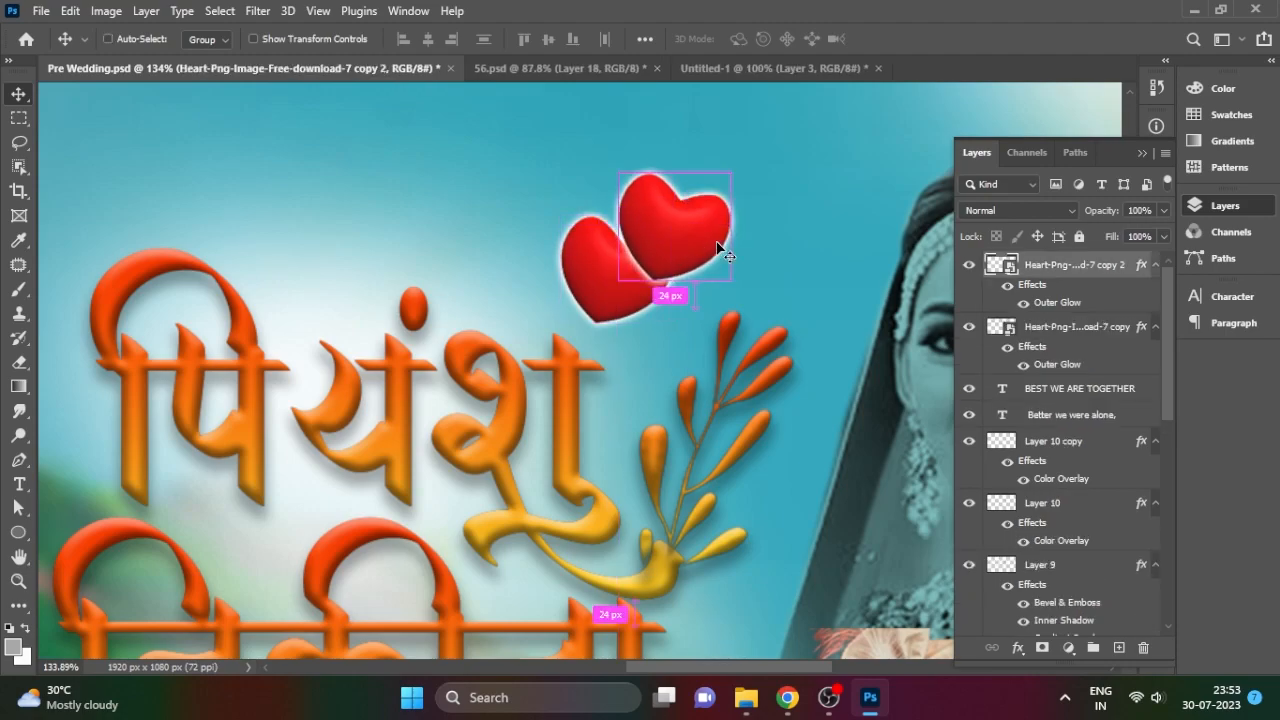
key("ctrl+t")
mouse_move(746, 183)
left_mouse_down()
mouse_move(791, 157)
mouse_move(745, 200)
left_mouse_up()
key("Return")
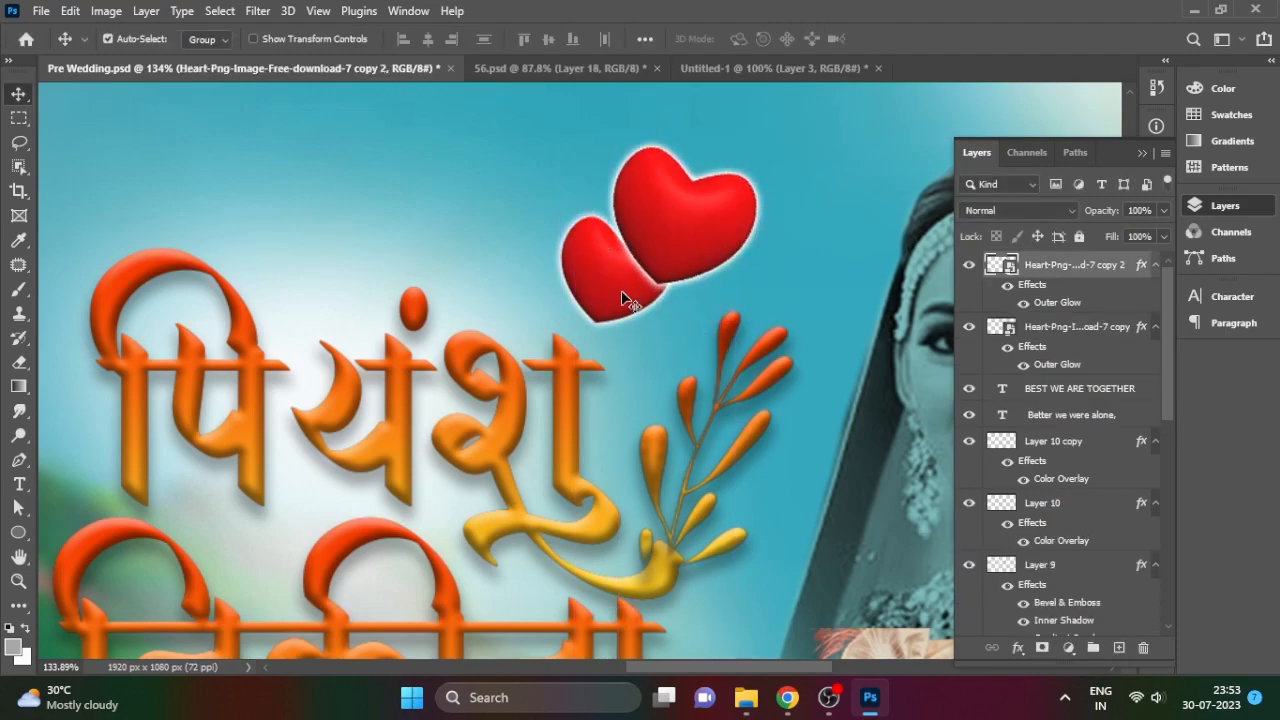
- Bring the original glowing heart to the front, then shrink the rear copy and tuck it partly behind
left_click(597, 308)
key("ctrl+]")
left_click_drag(721, 213, 728, 237)
key("ctrl+t")
left_click_drag(784, 194, 721, 247)
key("Return")
- Select both glowing hearts, scale them down together and place the pair closer to the groom's name
left_click(650, 268)
key("ctrl+t")
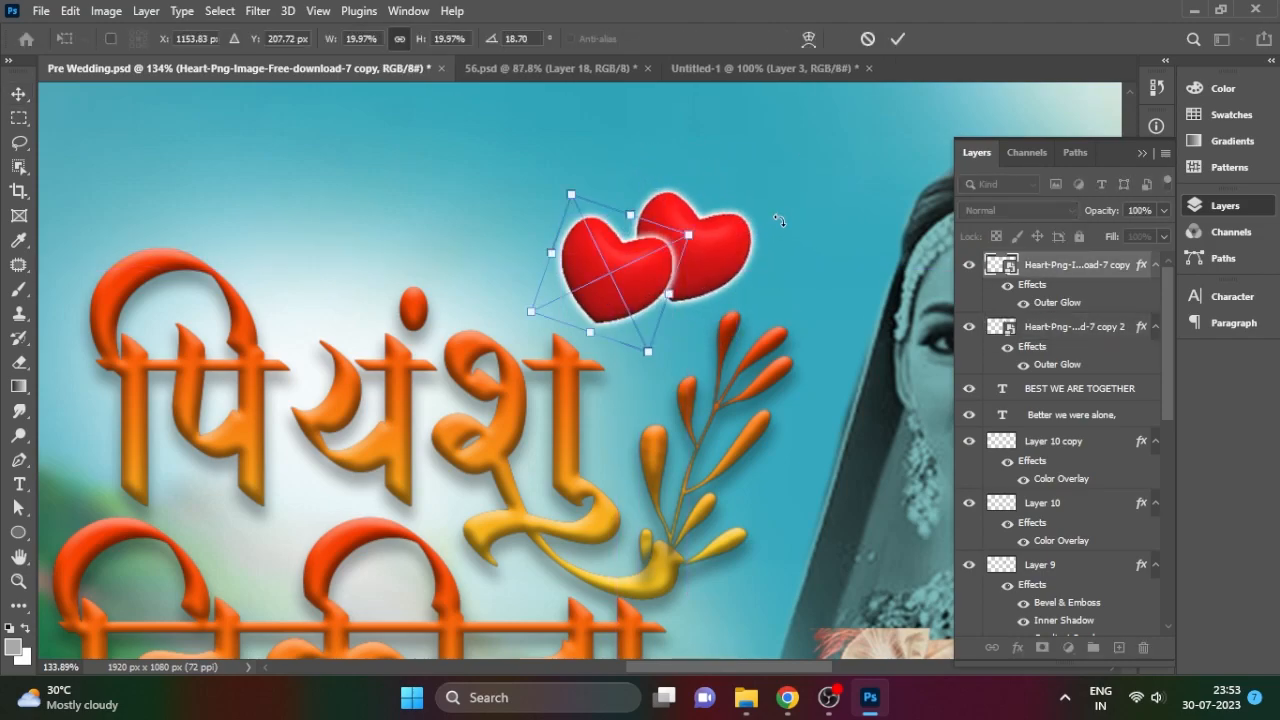
key("Return")
left_click(703, 252, "shift")
key("ctrl+t")
left_click_drag(751, 193, 725, 210)
left_click_drag(631, 281, 625, 303)
key("Return")
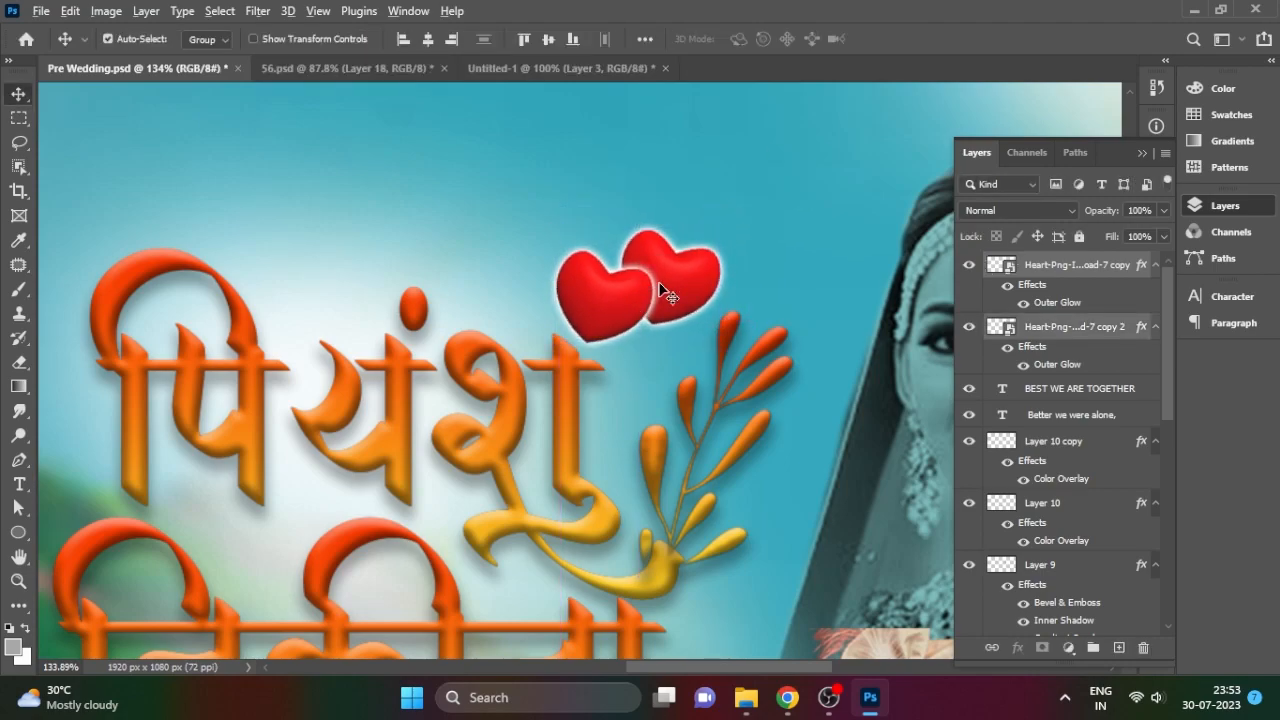
- Bring the black bird flock from Untitled-2 into Pre Wedding.psd and place it in the sky over the names
scroll(625, 405, "down", 8)
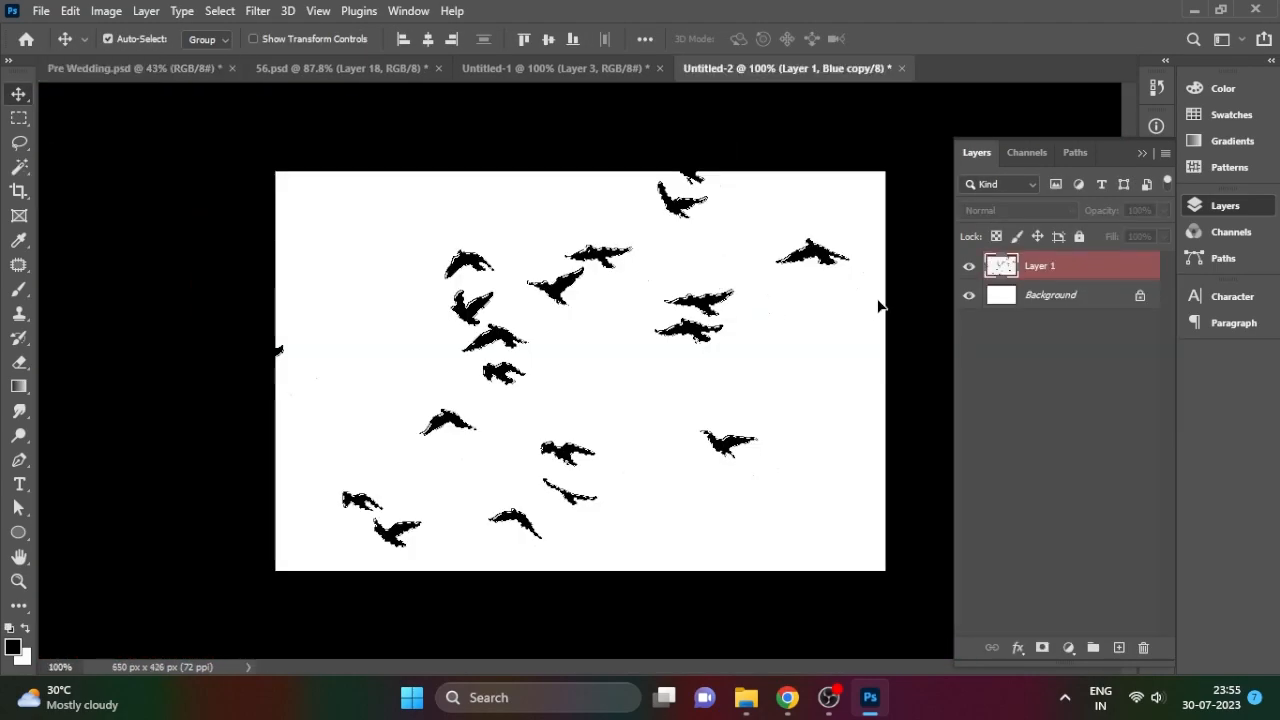
left_click_drag(667, 272, 618, 143)
scroll(815, 220, "down", 3)
scroll(820, 232, "up", 2)
left_click(480, 342)
scroll(700, 282, "down", 1)
scroll(718, 276, "up", 1)
scroll(94, 396, "down", 3)
left_click_drag(606, 247, 595, 296)
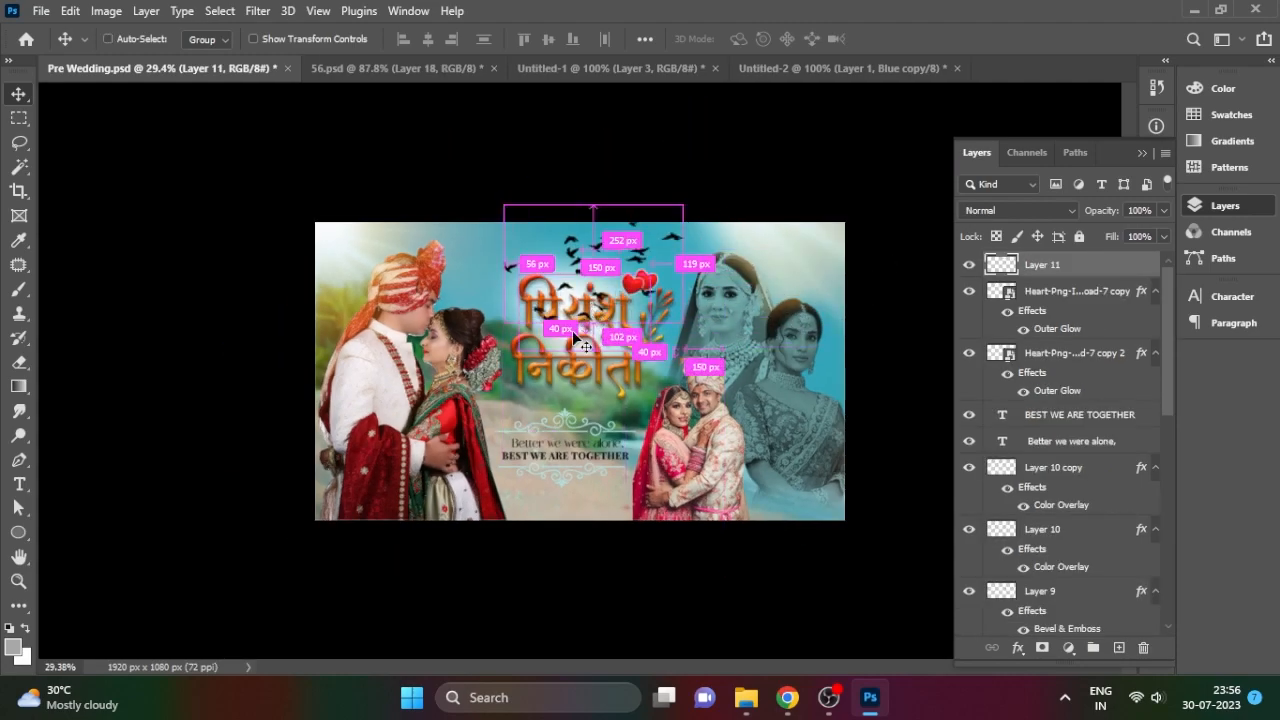
- Scale the bird flock down and position it in the sky just above the groom's name
key("ctrl+t")
left_click_drag(507, 323, 547, 270)
key("Return")
left_click(646, 251)
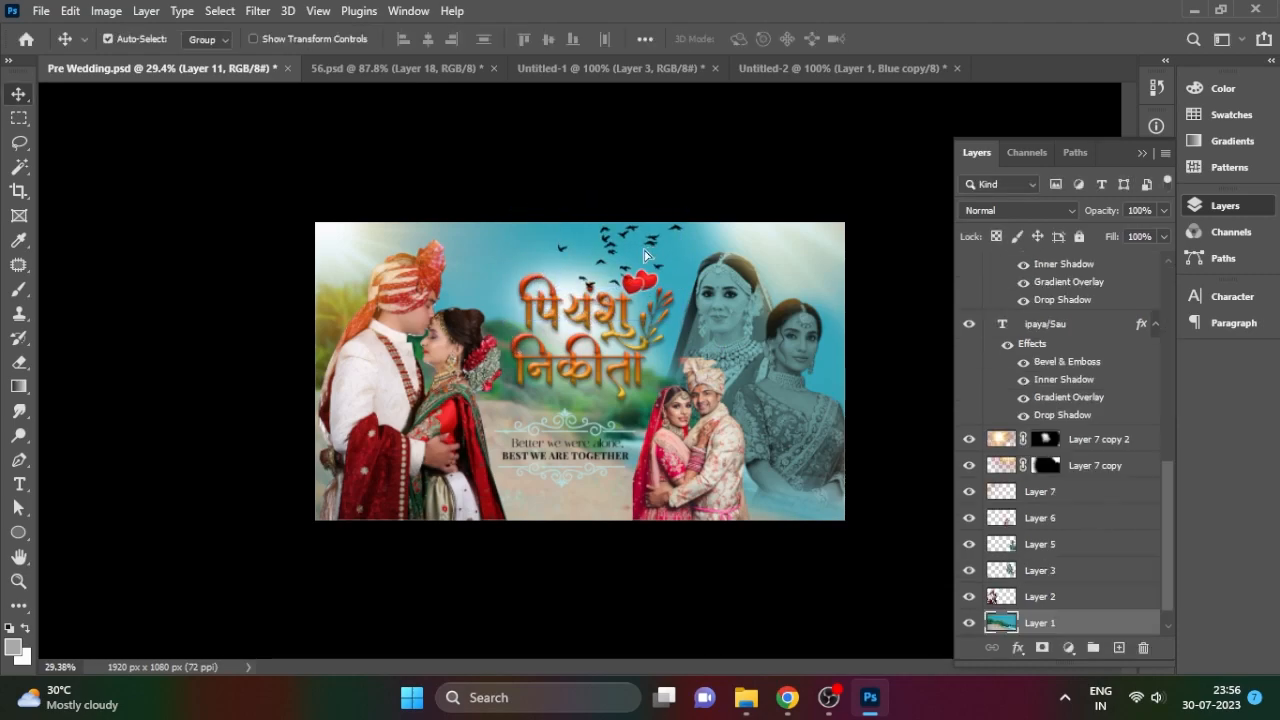
scroll(655, 252, "up", 3)
scroll(660, 257, "up", 1)
left_click_drag(706, 147, 698, 160)
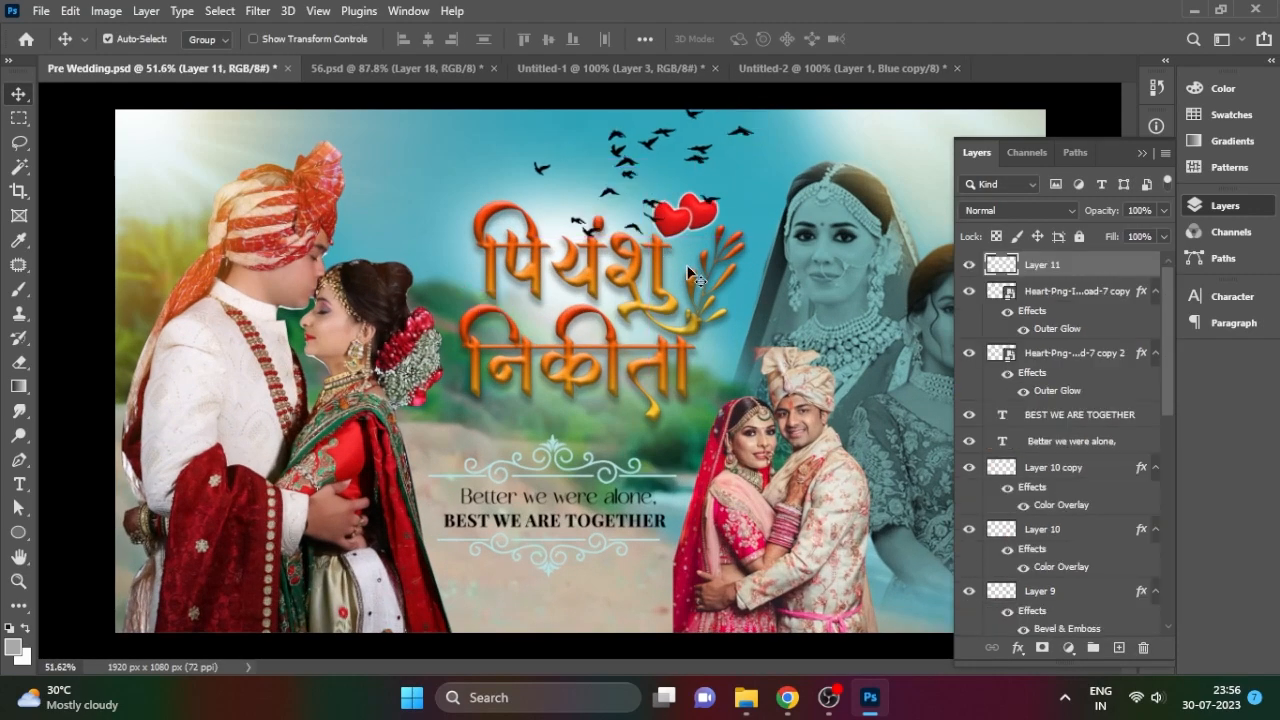
- Marquee-select and remove the birds overlapping the name and hearts, then shift the remaining flock toward the first couple
key("m")
left_click_drag(525, 296, 746, 183)
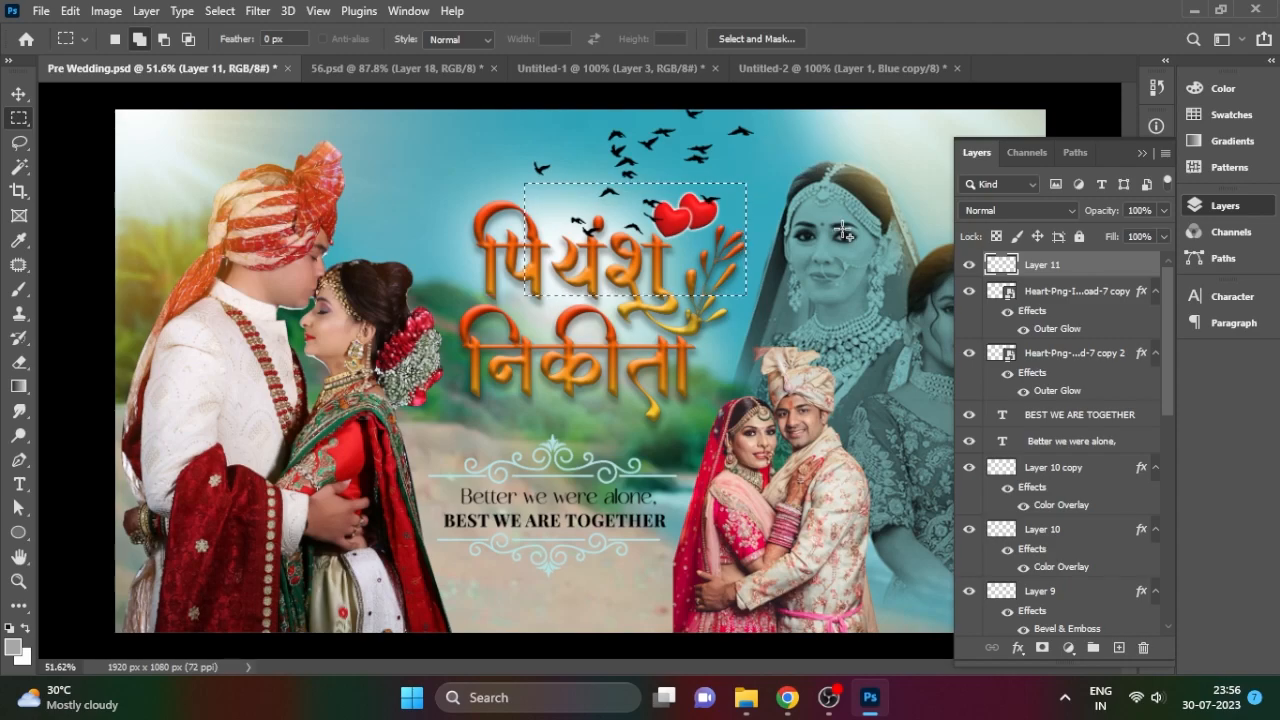
left_click(18, 95)
key("ctrl+d")
key("ctrl+f")
left_click(792, 20)
left_click_drag(625, 161, 545, 195)
- Resize and reposition the bird flock above the groom's name and lower its layer opacity to 57%
key("ctrl+t")
left_click_drag(678, 124, 692, 115)
left_click_drag(633, 139, 635, 148)
key("Return")
left_click_drag(1106, 235, 1124, 237)
- Duplicate the bird flock, place the enlarged copy in the sky at the image's upper-right corner and erase its surplus birds
scroll(705, 233, "down", 4)
left_click(705, 233)
left_click_drag(612, 222, 841, 259)
key("ctrl+t")
left_click_drag(729, 242, 667, 216)
left_click_drag(842, 242, 856, 284)
key("Return")
key("e")
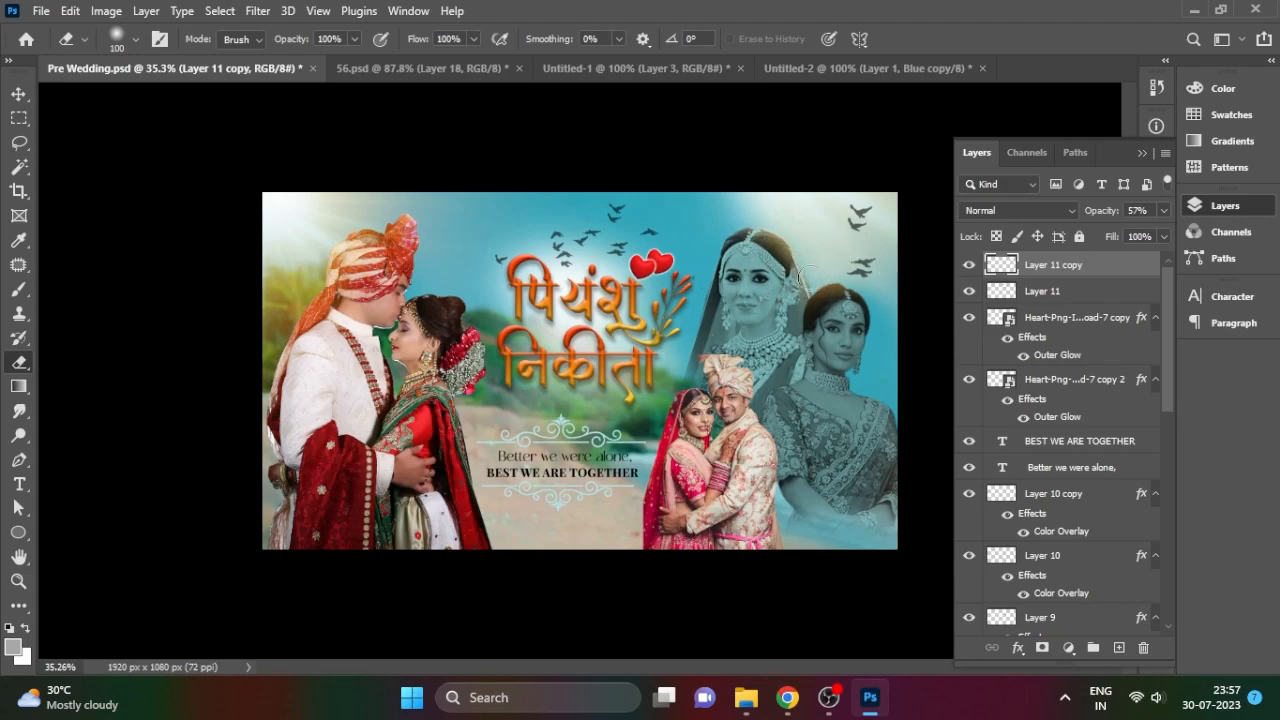
- Resize the duplicated birds and move them toward the upper-right corner of the image
left_click(19, 94)
key("ctrl+t")
left_click_drag(691, 290, 655, 304)
left_click_drag(846, 216, 860, 230)
key("Return")
- Set the duplicated birds' opacity to 79% and erase the lower ones, keeping only the upper pair
left_click(1163, 211)
left_click(918, 235)
key("e")
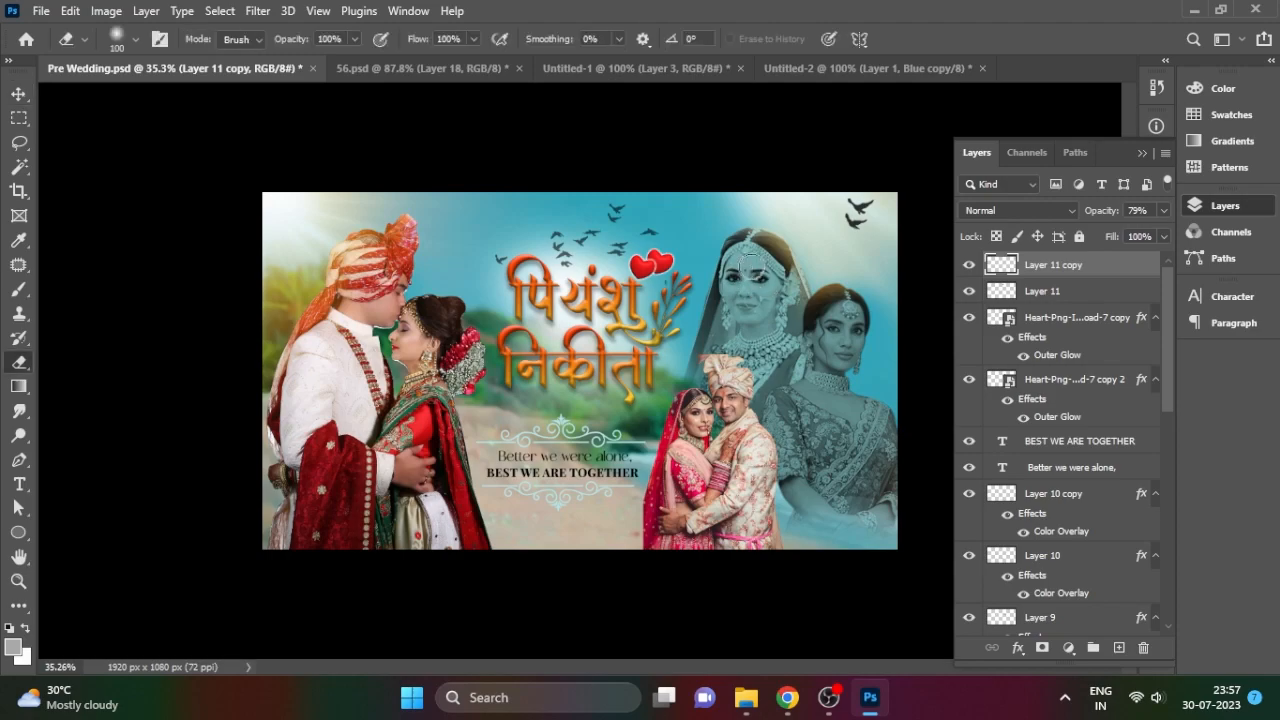
- Reposition the two birds in the upper-right sky slightly lower, undoing the stray move
left_click(29, 100)
mouse_move(872, 220)
left_mouse_down()
mouse_move(828, 235)
mouse_move(892, 285)
mouse_move(905, 313)
left_mouse_up()
key("ctrl+z")
key("ctrl+z")
key("ctrl+z")
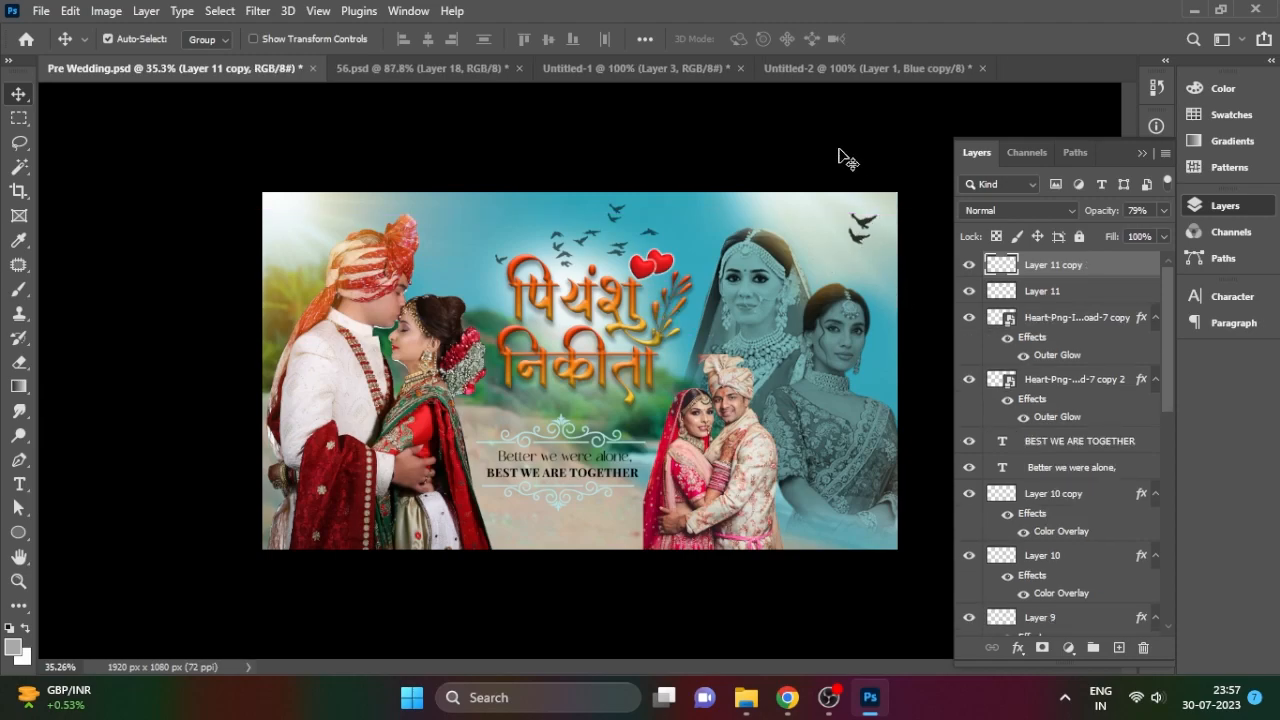
- Scale the main bird flock up to about 112% and reposition it above the groom's name
left_click(617, 224)
key("ctrl+t")
key("Escape")
left_click(587, 235)
key("ctrl+t")
left_click_drag(494, 264, 476, 284)
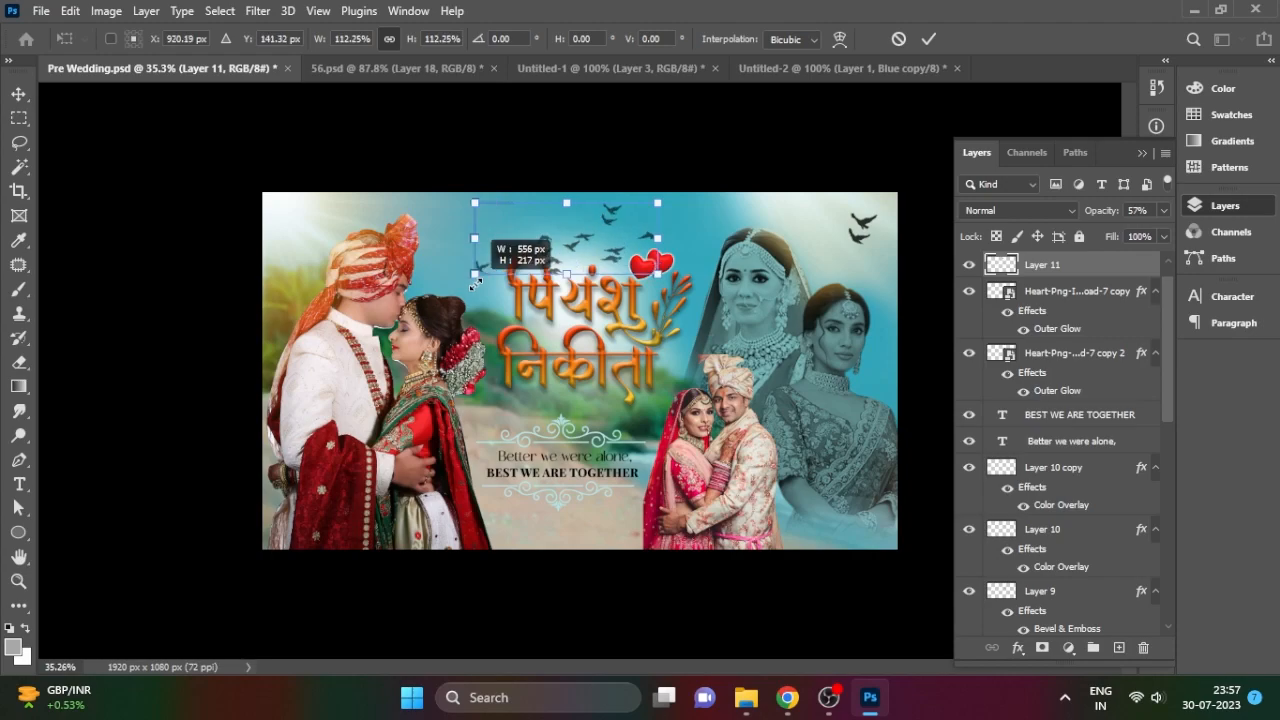
left_click_drag(587, 242, 585, 236)
key("Return")
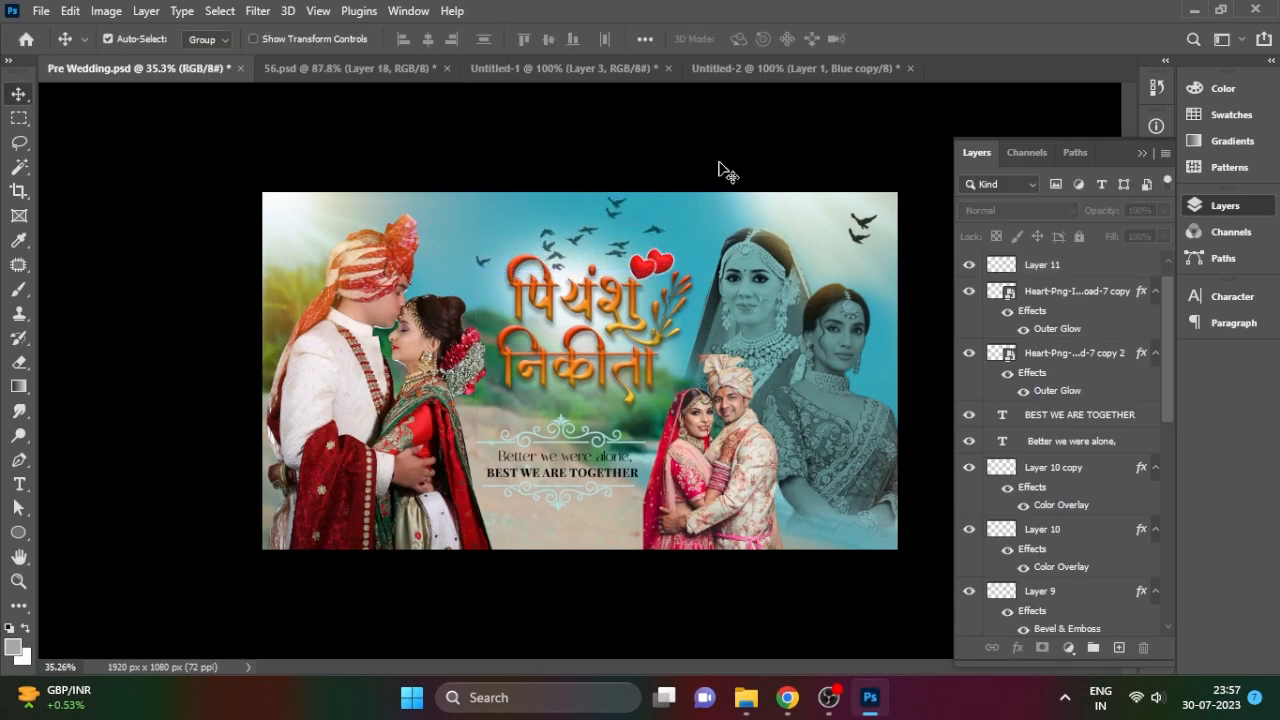
- Select the main flock layer and try to erase stray birds close to the groom's name
key("e")
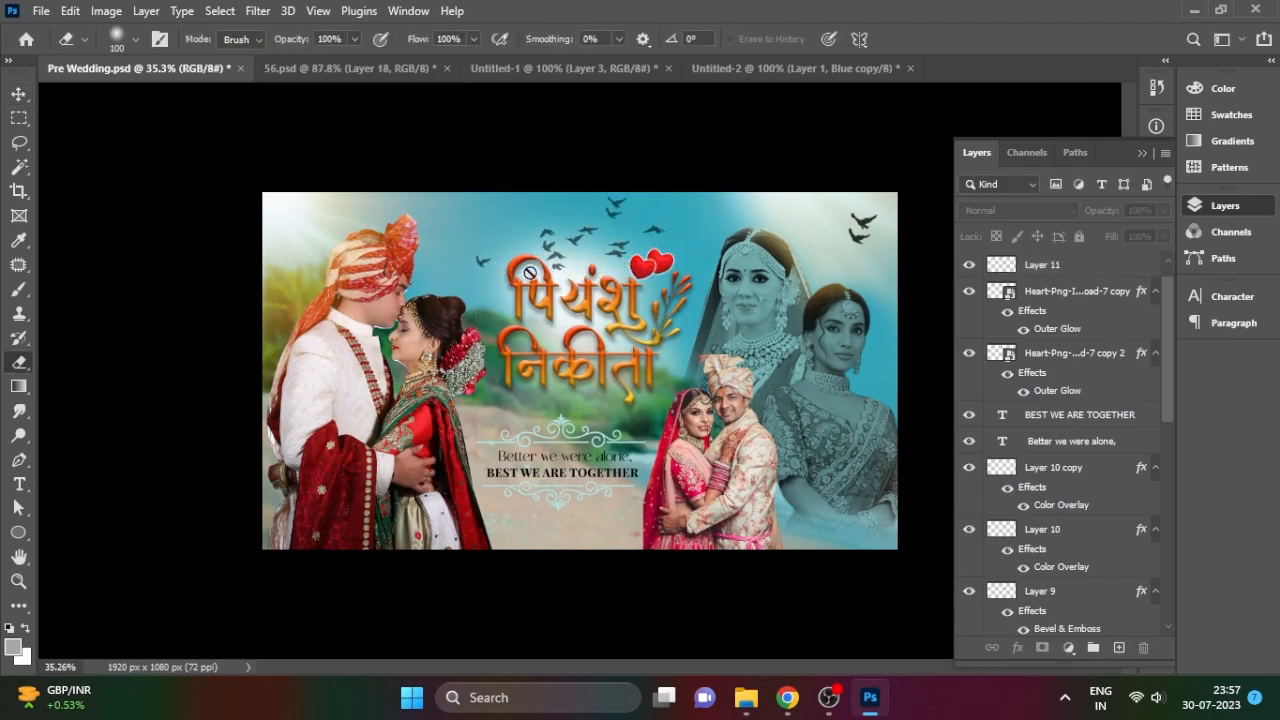
left_click(618, 208)
key("Return")
key("v")
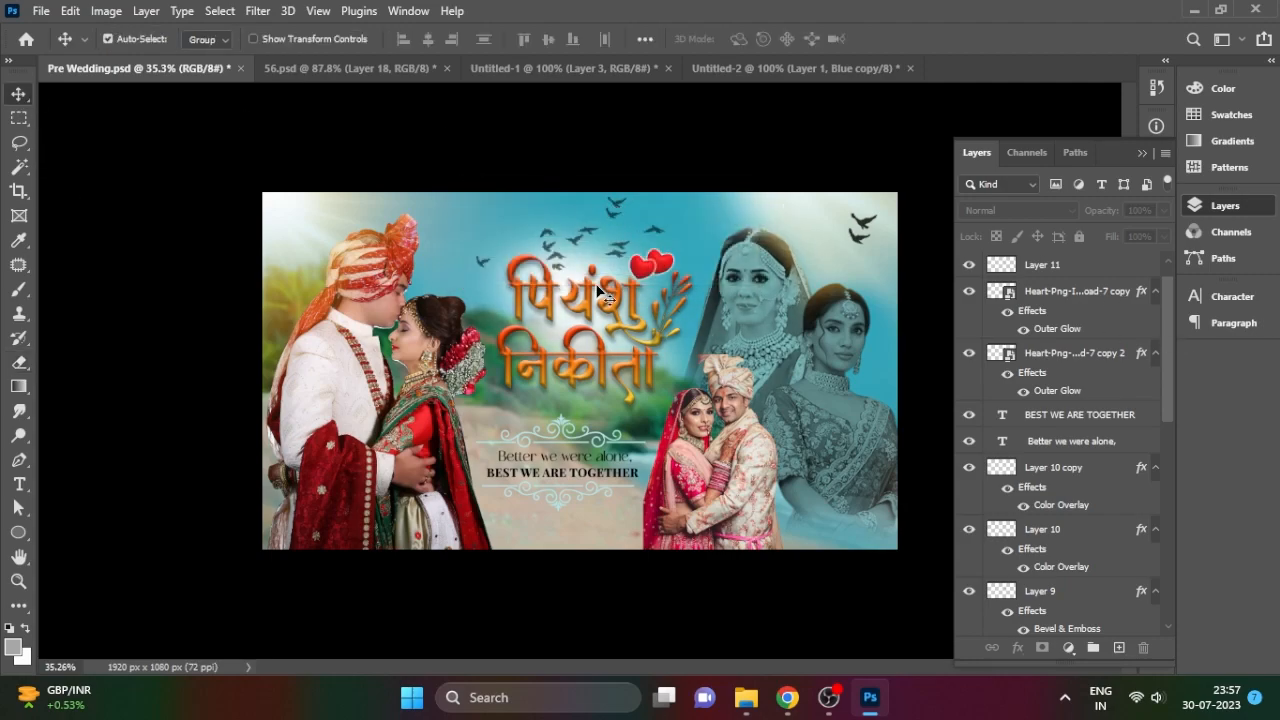
left_click(624, 212)
key("e")
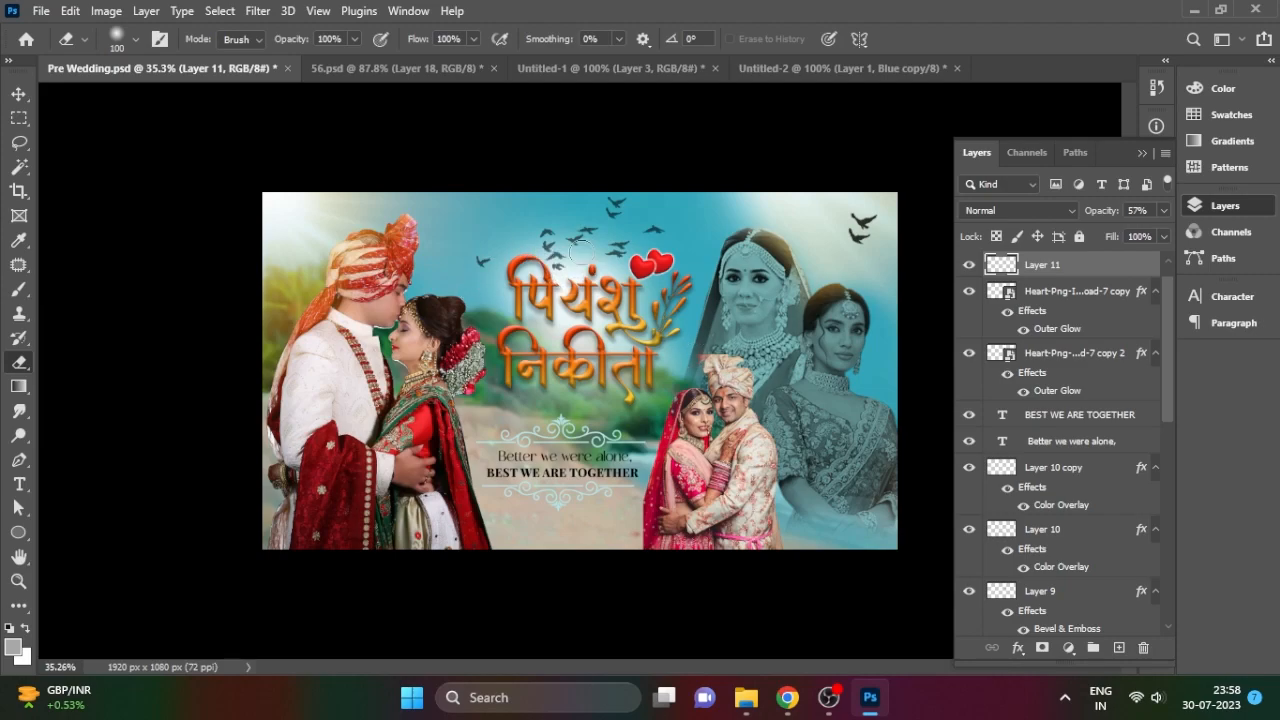
scroll(582, 255, "up", 4)
key("v")
scroll(741, 345, "down", 3)
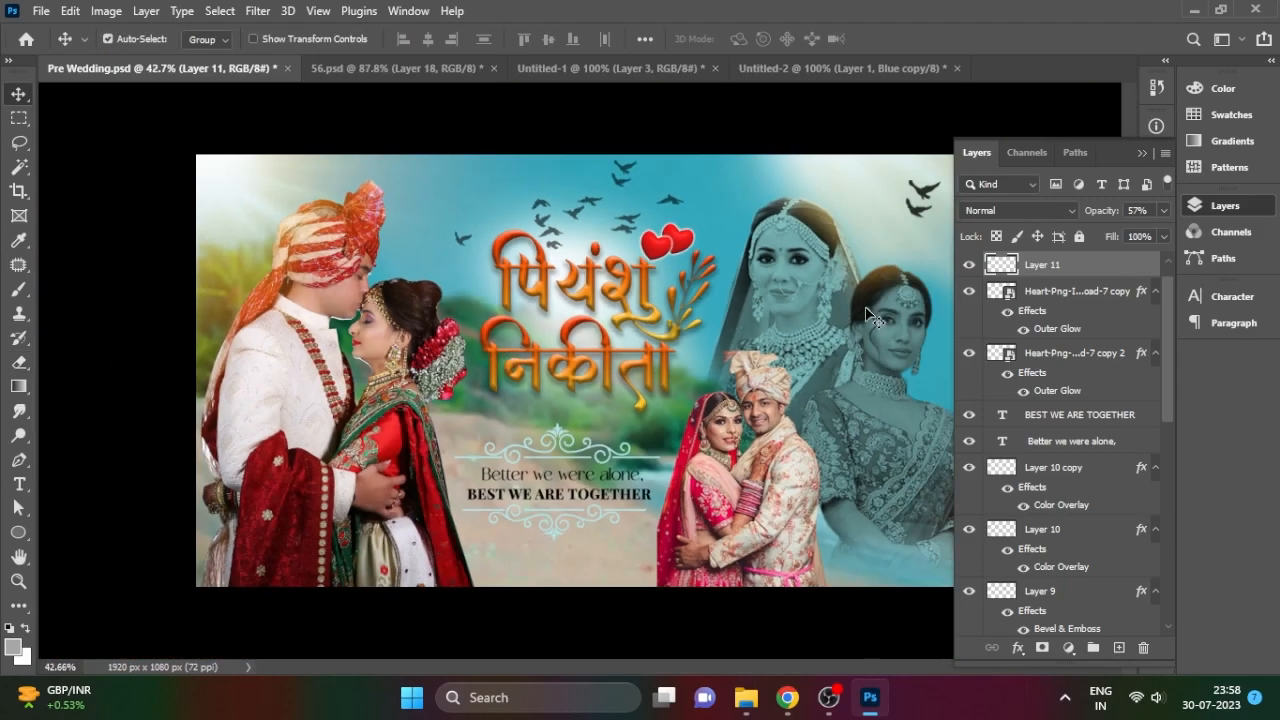
- Collapse the layers list, then nudge and slightly enlarge the faded bride portrait at the image's right edge
left_click(1143, 152)
scroll(616, 313, "down", 1)
left_click_drag(847, 455, 864, 448)
key("ctrl+t")
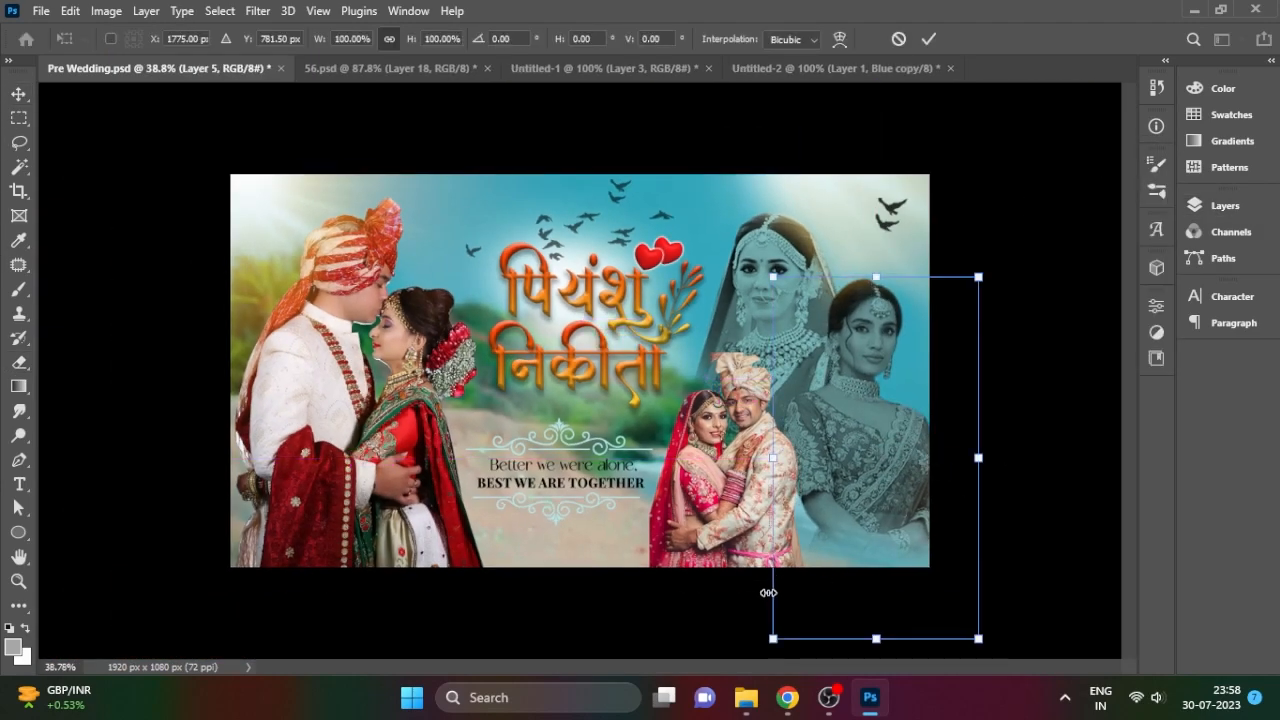
left_click_drag(774, 638, 769, 648)
key("Return")
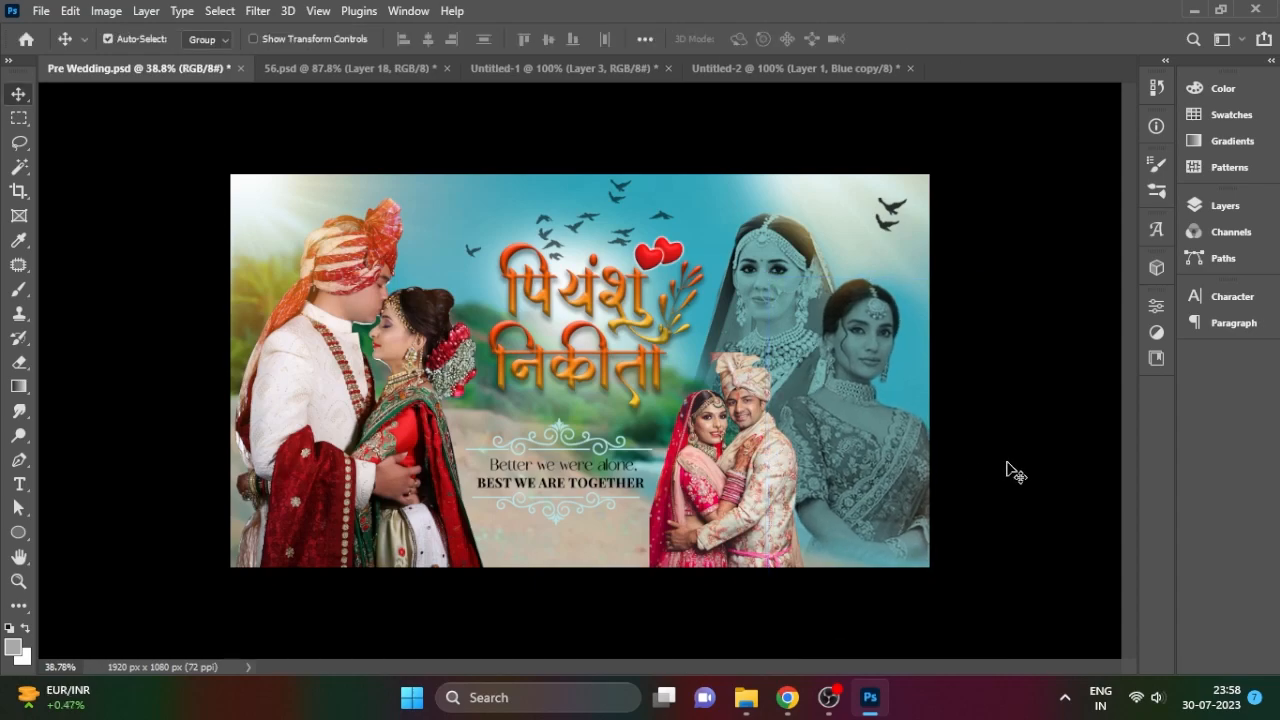
- Deselect the layers and save the finished Pre Wedding.psd composite
left_click(896, 211)
left_click(983, 289)
key("ctrl+s")
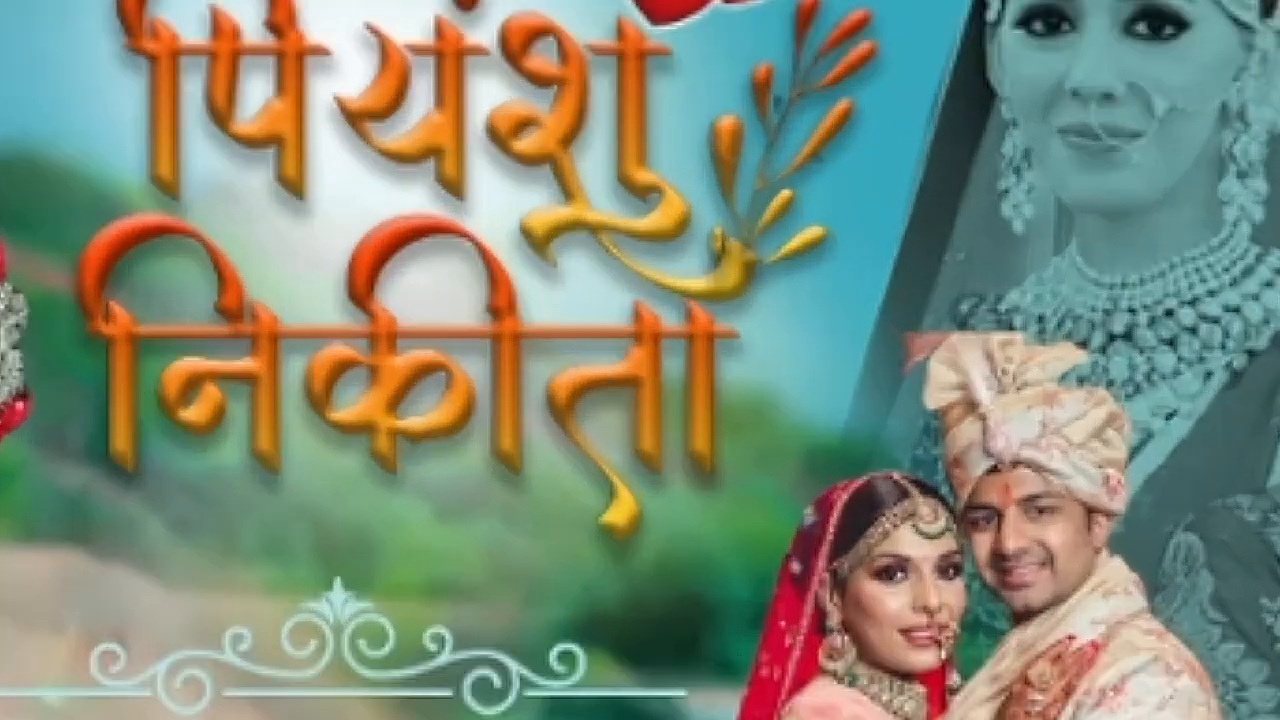